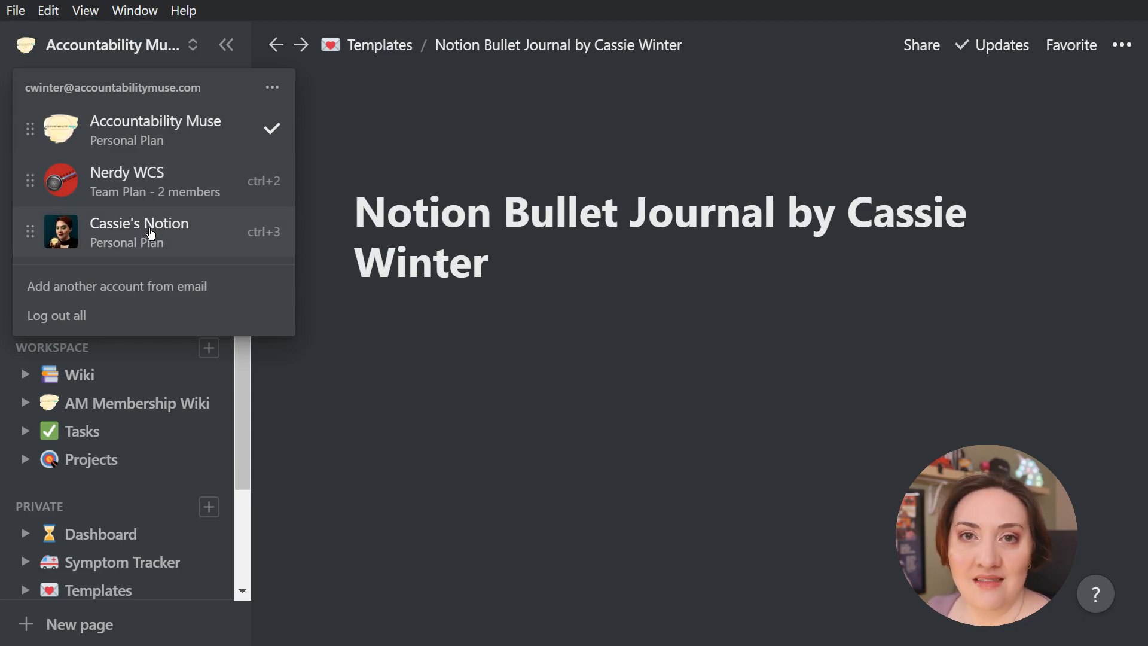
# Close the workspace switcher and collapse the sidebar so only the bullet journal page is shown
pyautogui.click(497, 265)
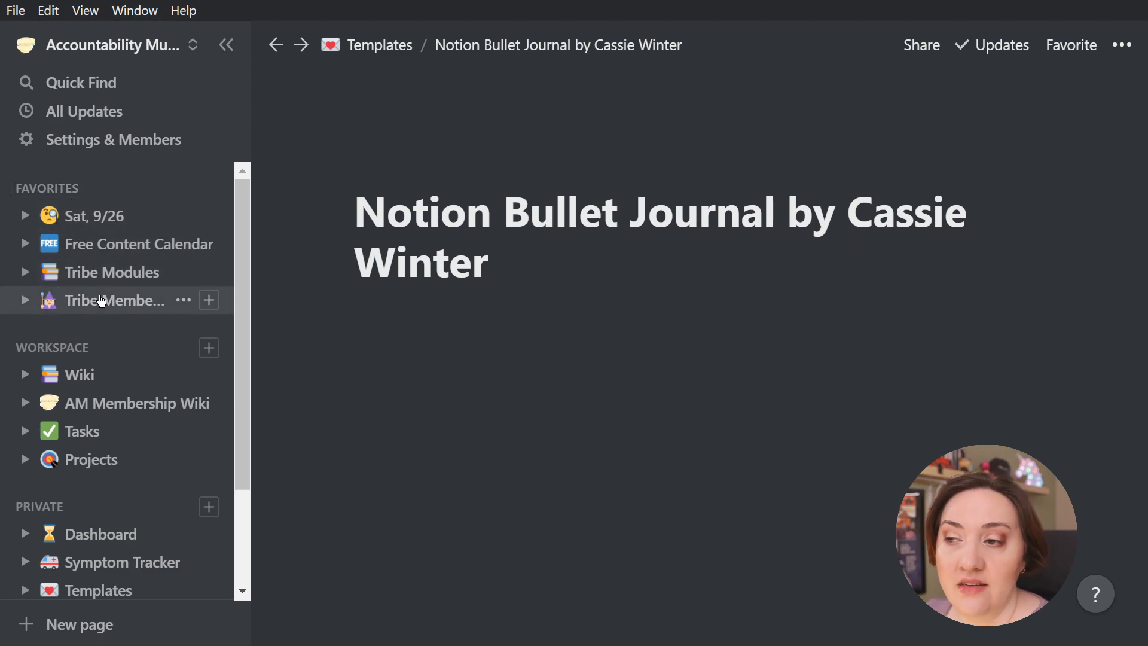
pyautogui.scroll(-3, 114, 329)
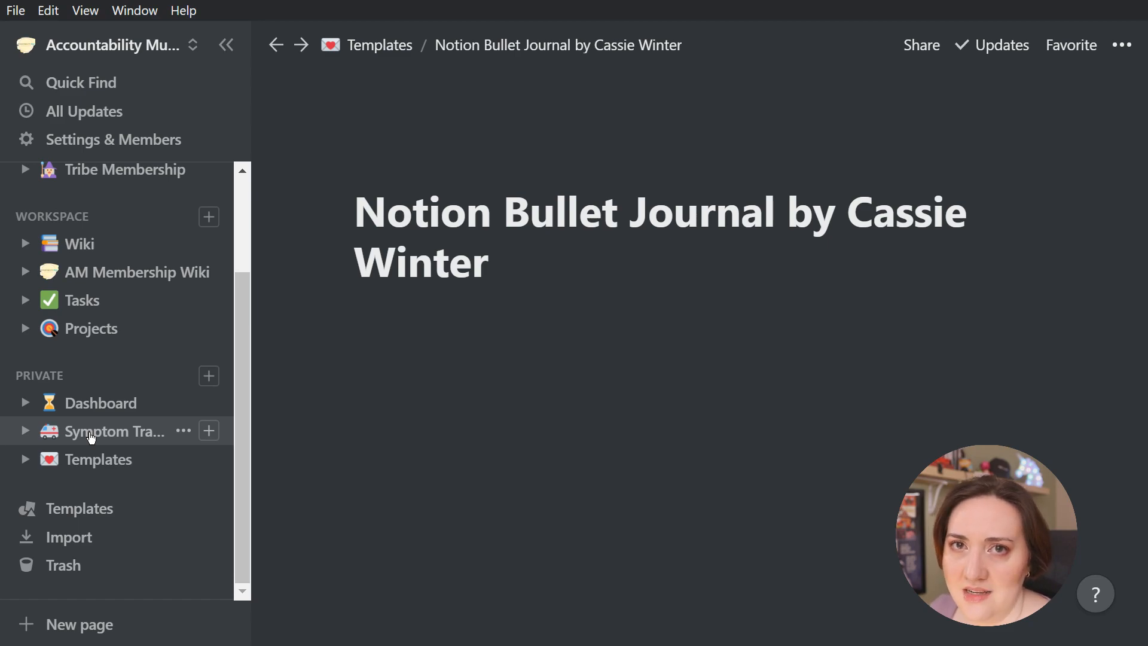
pyautogui.click(226, 45)
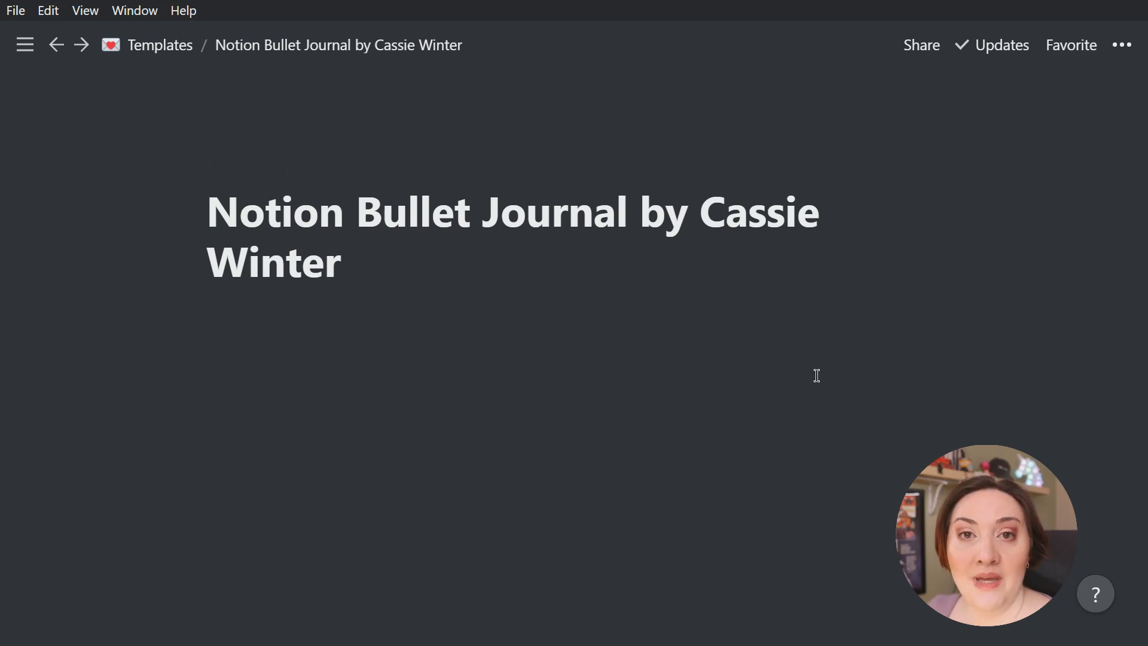
# Look at the style, width and lock options available for the bullet journal page
pyautogui.click(367, 255)
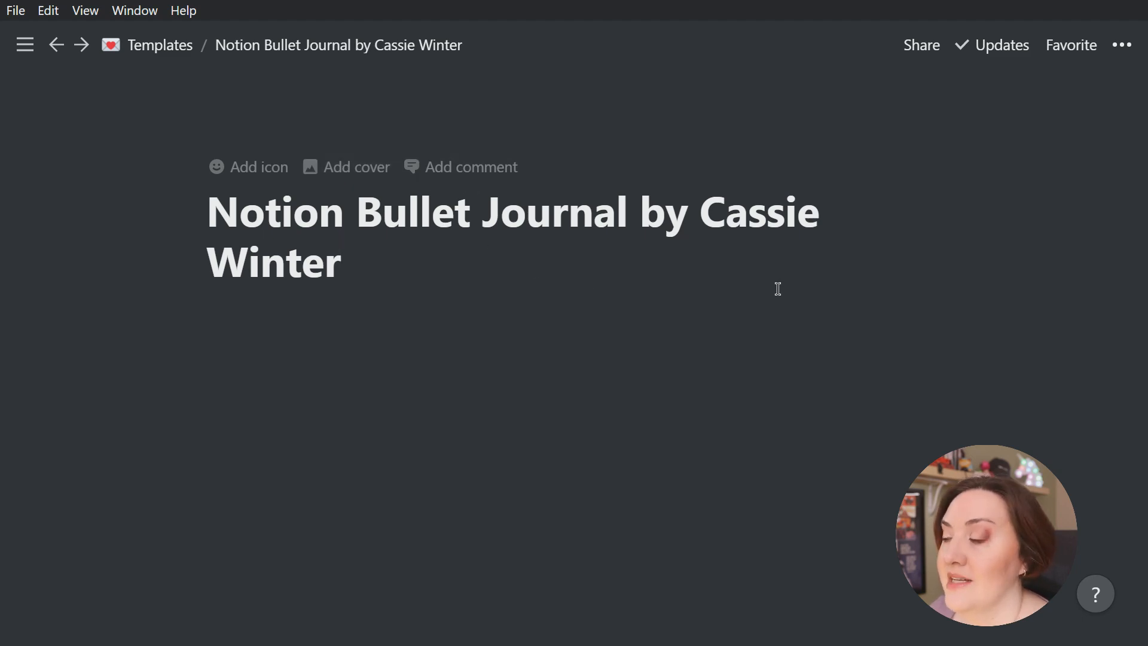
pyautogui.click(1123, 45)
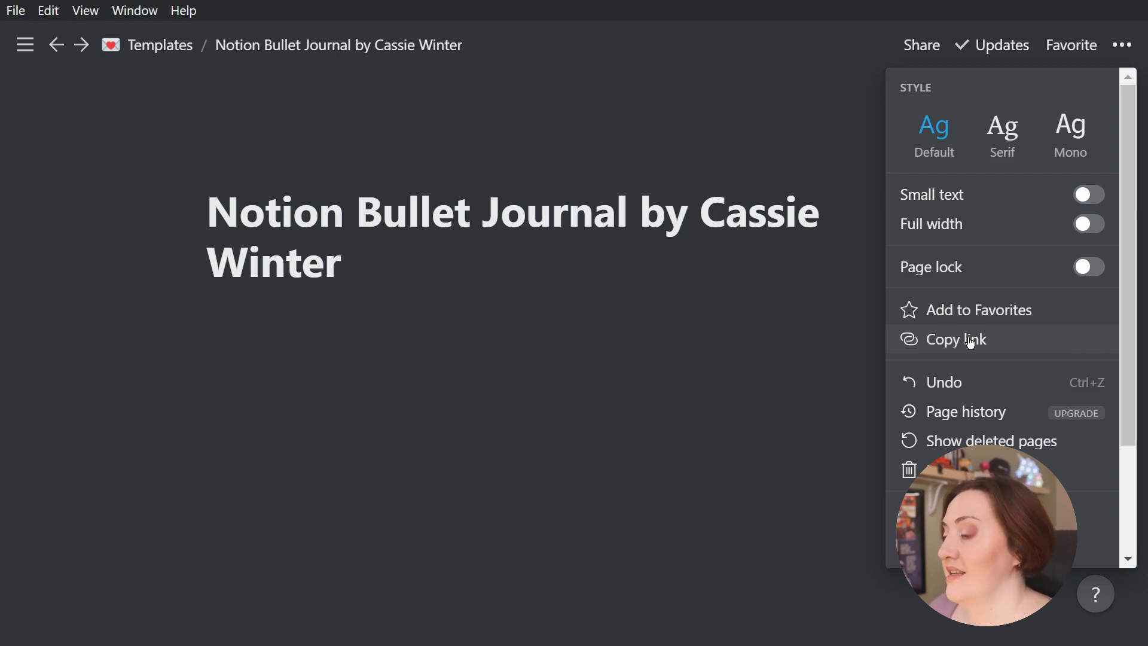
pyautogui.click(341, 272)
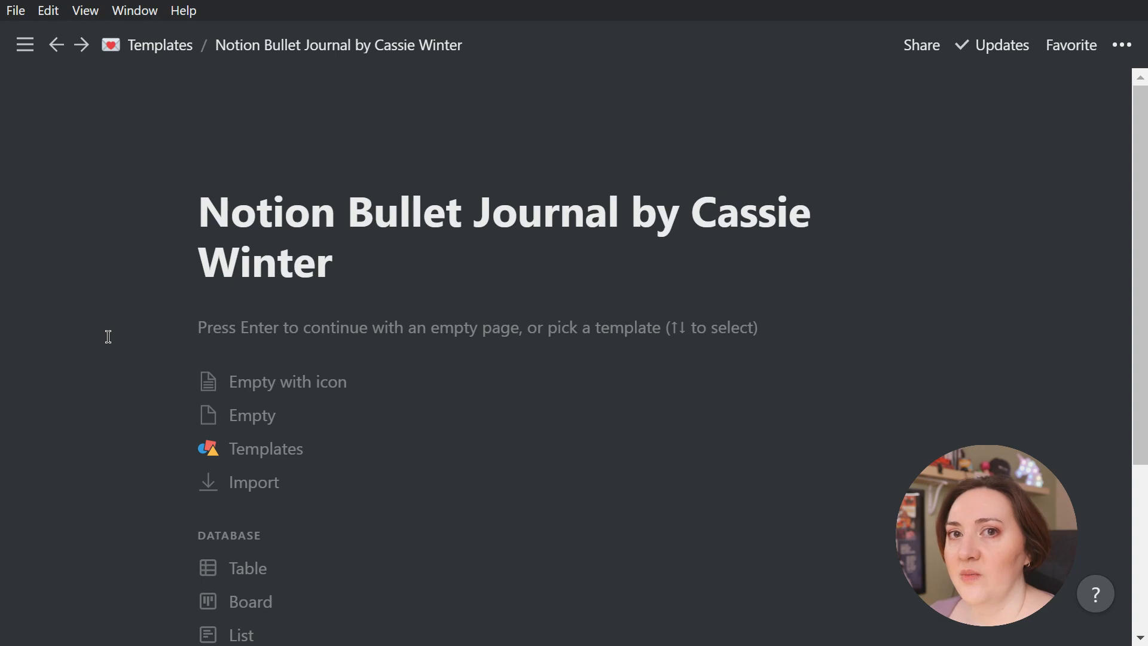
# Look through the starting layouts for the bullet journal page and choose Empty
pyautogui.scroll(-3, 108, 337)
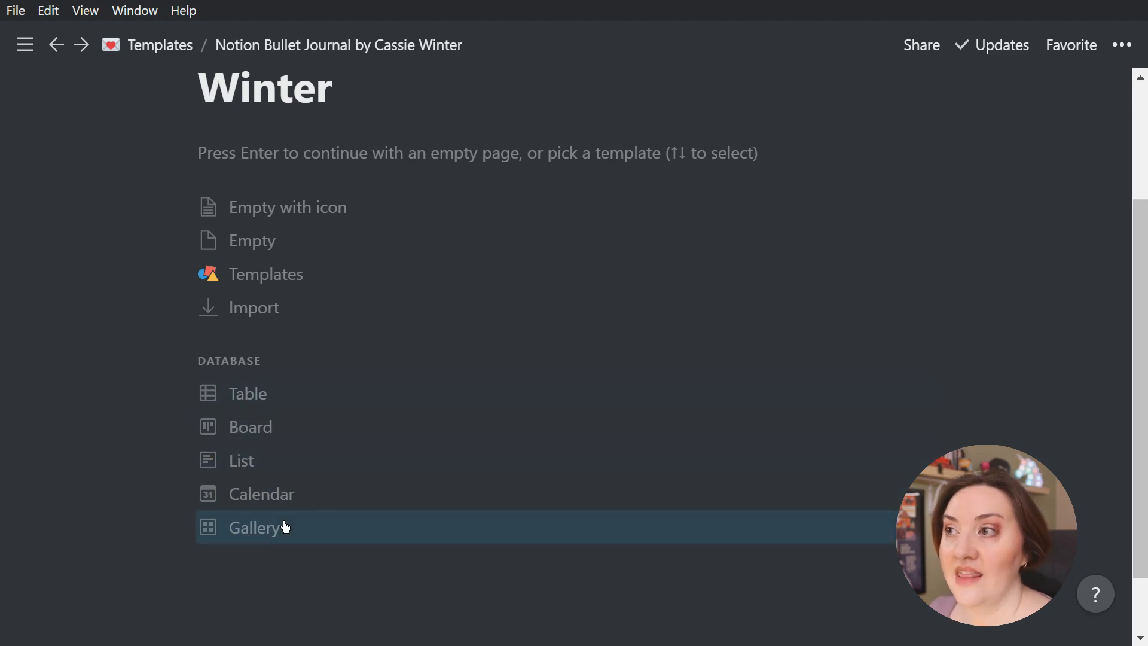
pyautogui.scroll(3, 283, 524)
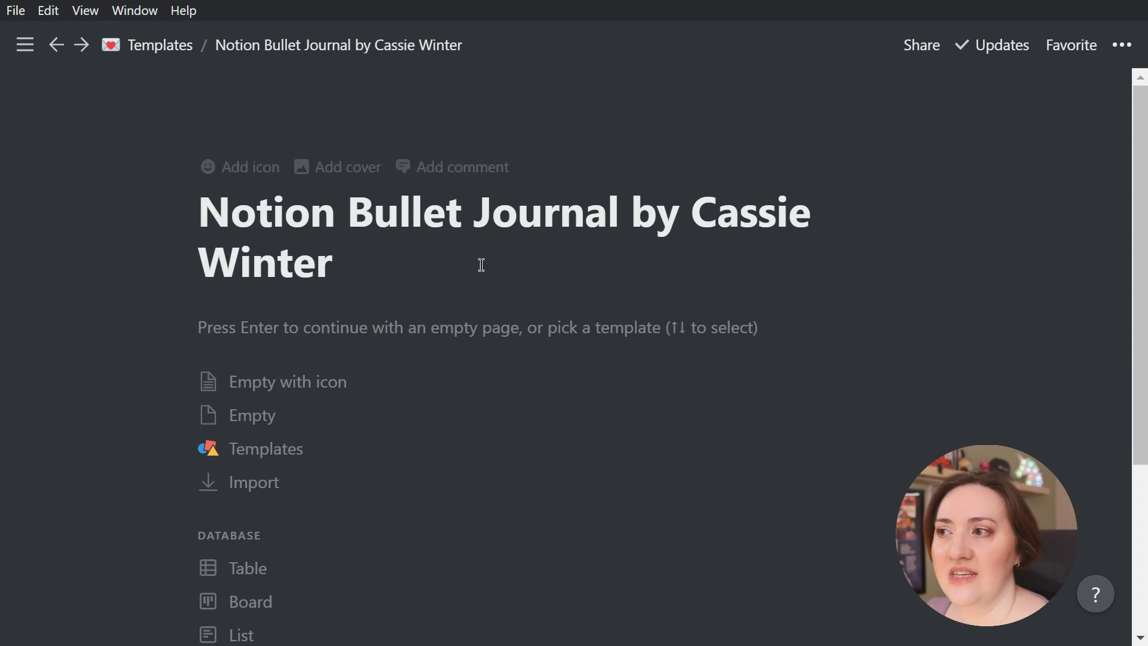
pyautogui.click(263, 415)
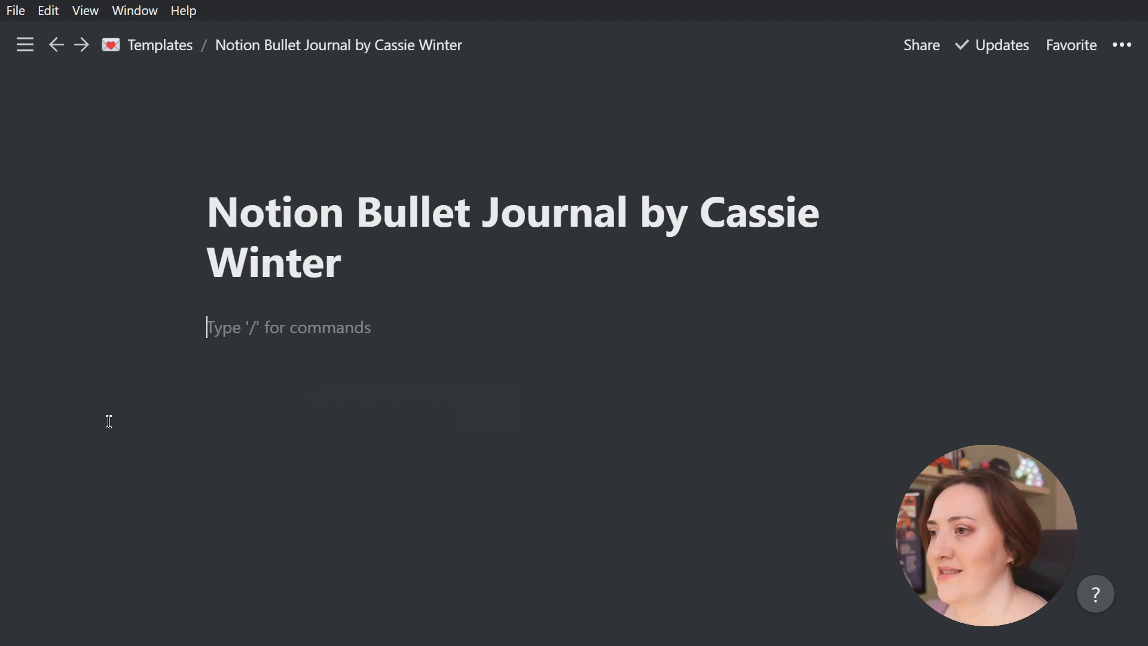
# Bring up the slash command list in the page body and examine the basic and inline block types
pyautogui.write('/')
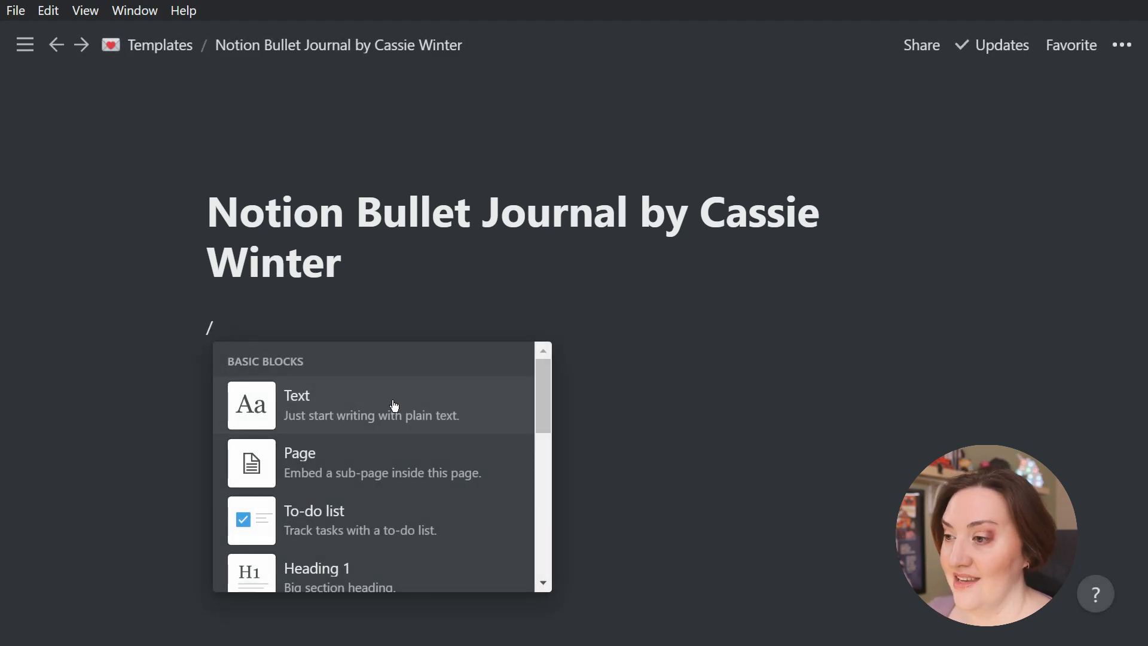
pyautogui.scroll(-6, 392, 404)
pyautogui.scroll(-10, 394, 405)
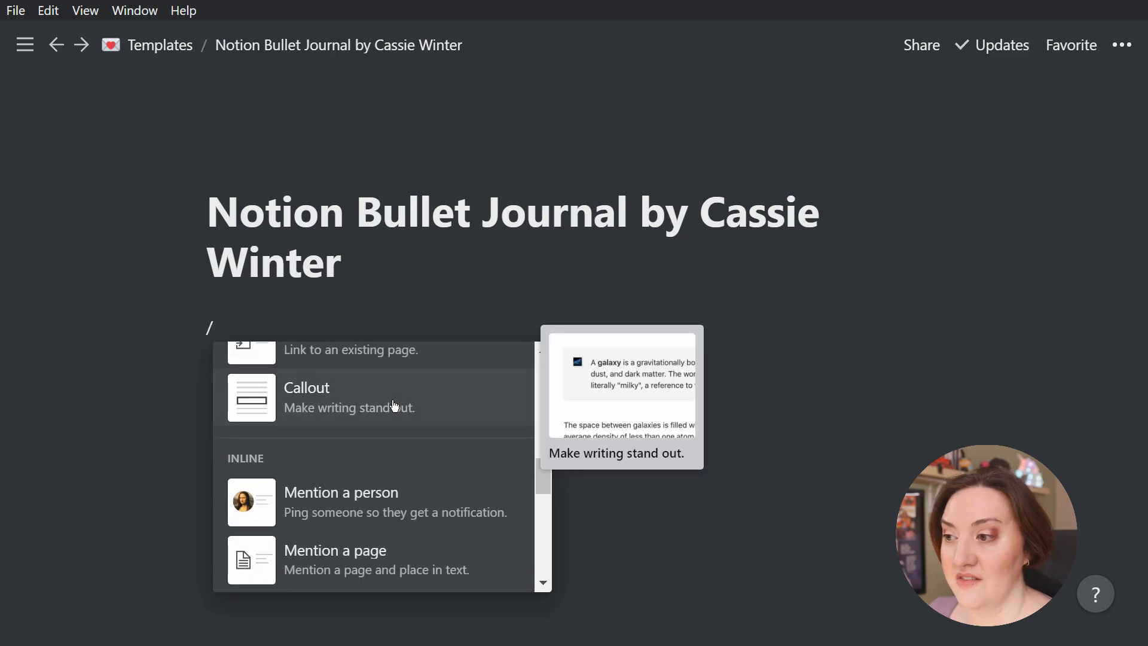
pyautogui.scroll(15, 394, 405)
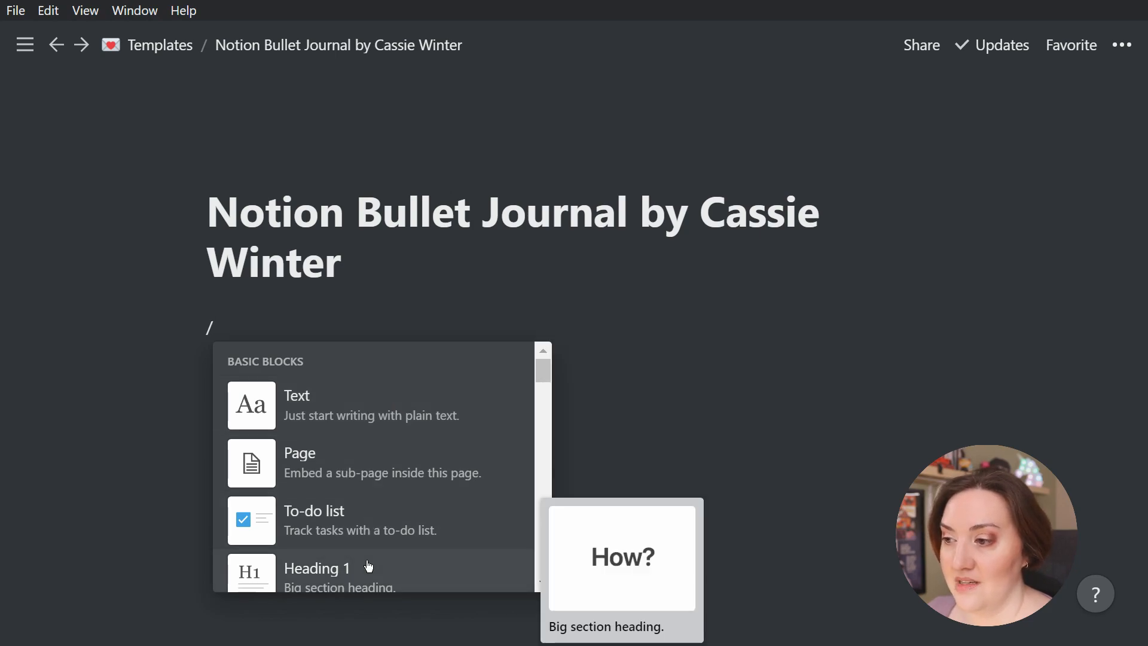
pyautogui.scroll(-3, 366, 567)
pyautogui.scroll(-3, 492, 489)
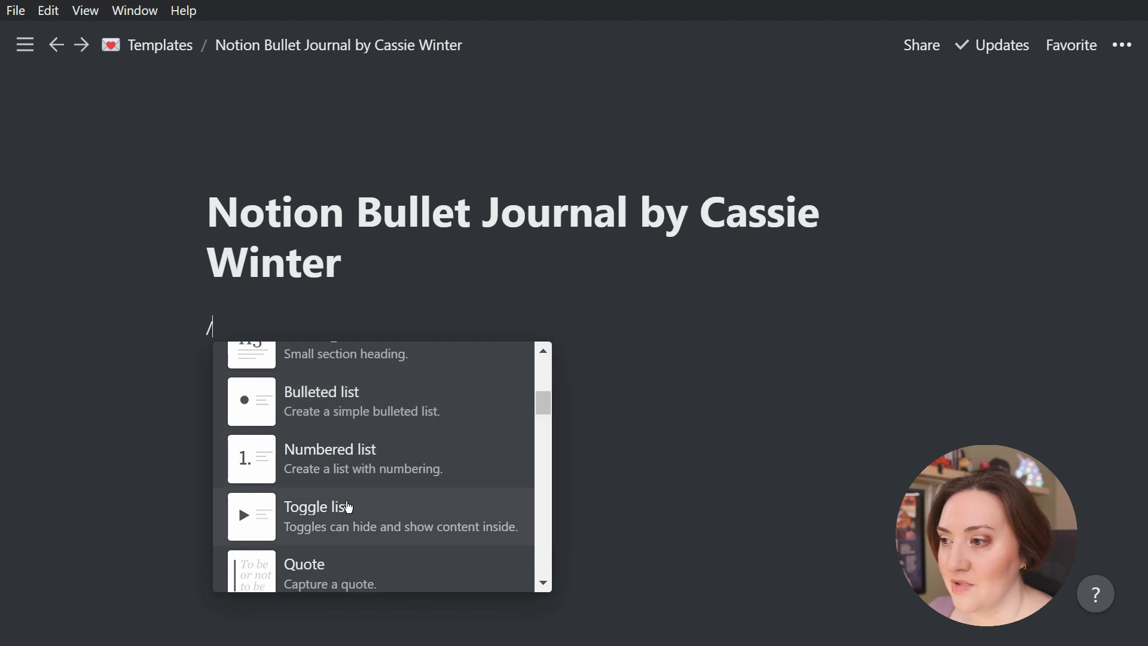
pyautogui.scroll(-3, 352, 571)
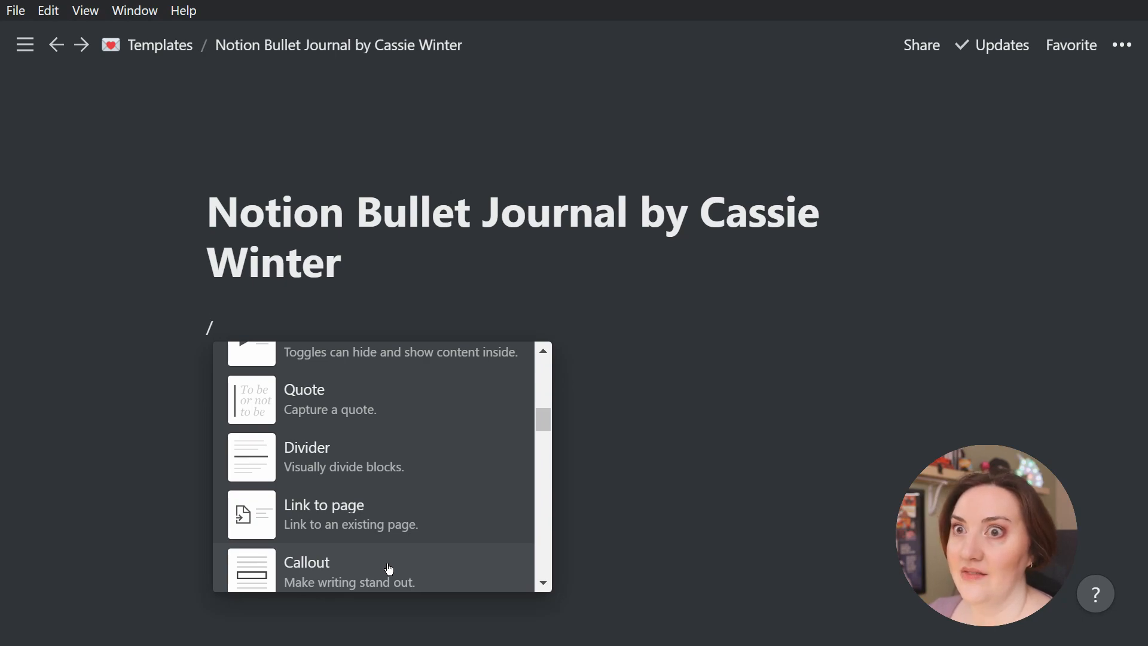
pyautogui.scroll(-3, 389, 568)
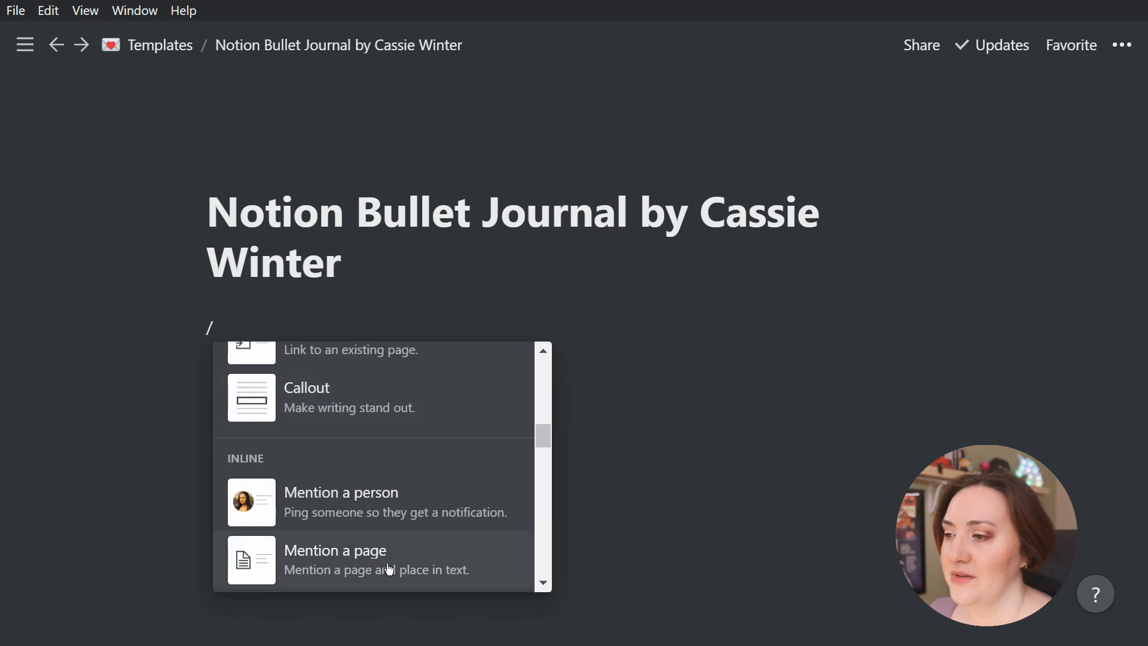
pyautogui.moveTo(351, 492)
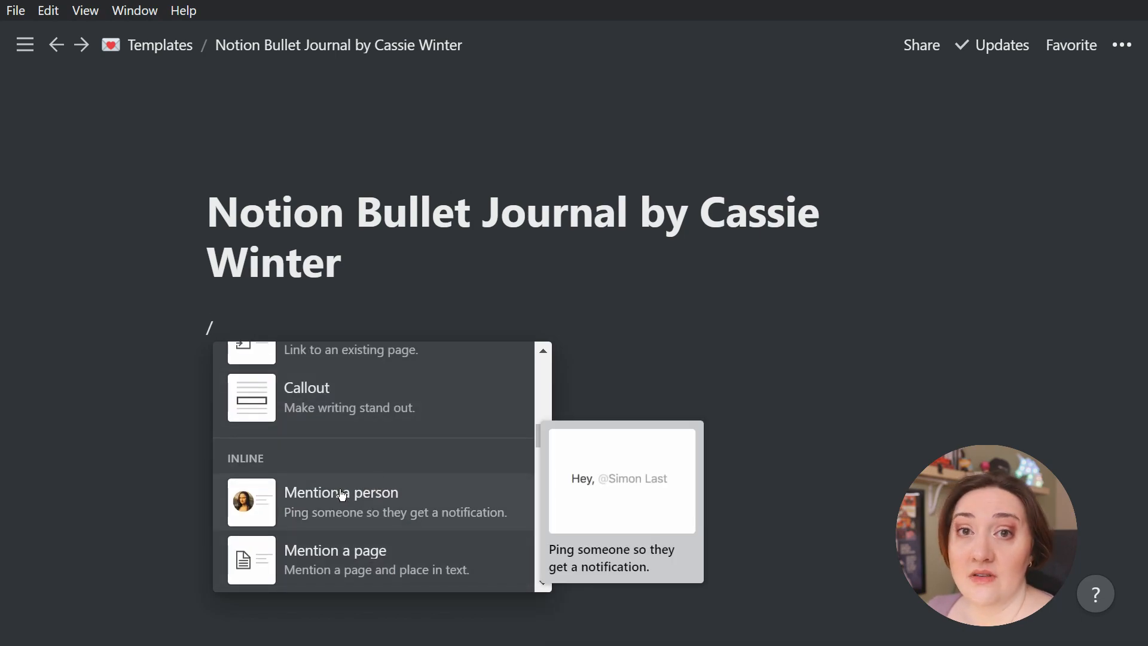
pyautogui.scroll(-3, 342, 493)
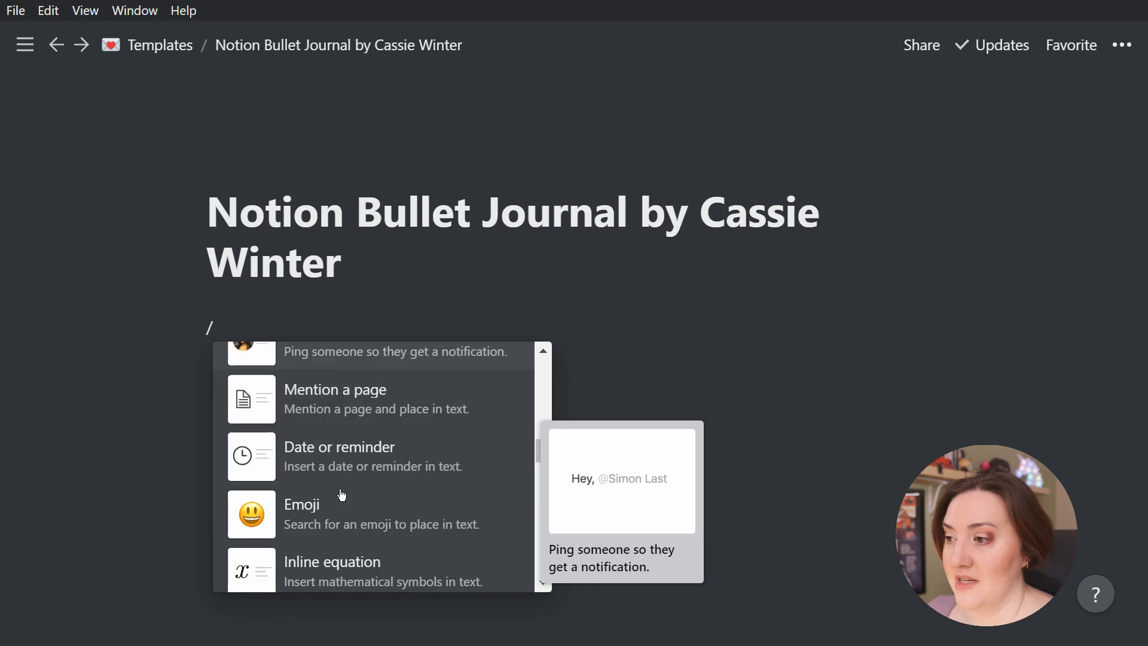
pyautogui.moveTo(376, 380)
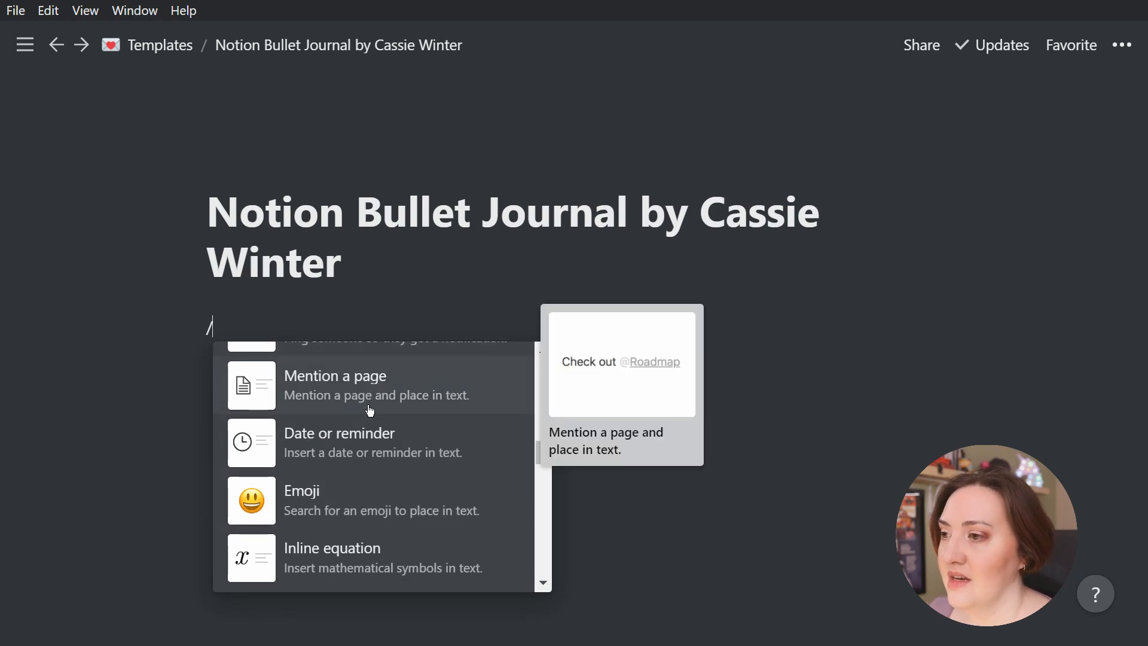
pyautogui.moveTo(366, 436)
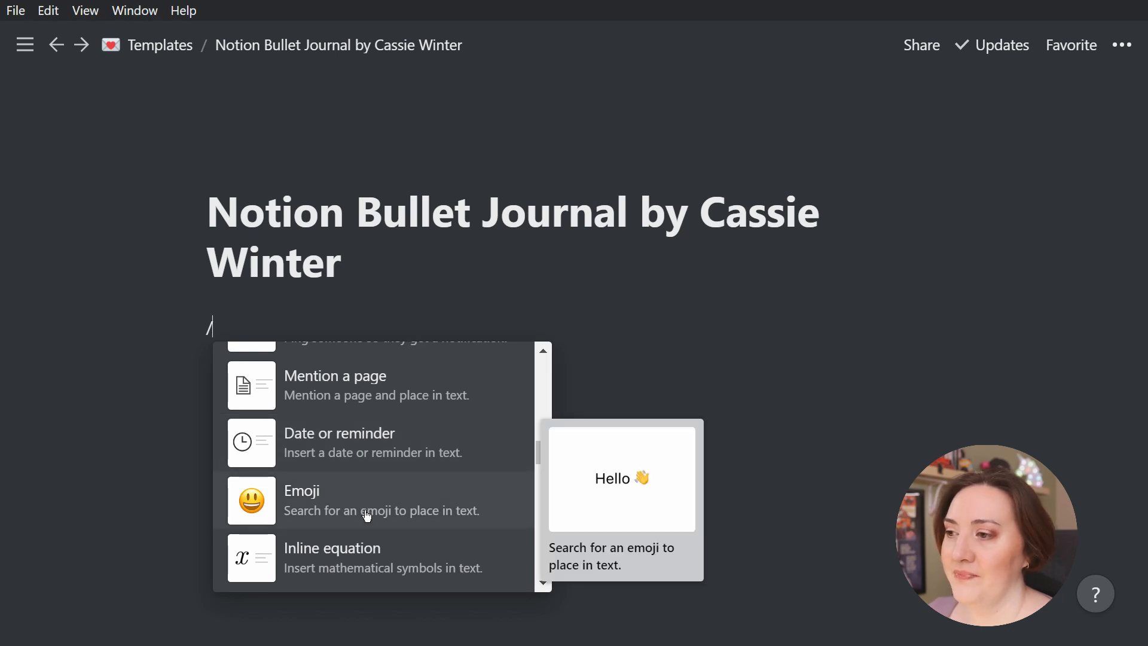
pyautogui.moveTo(377, 552)
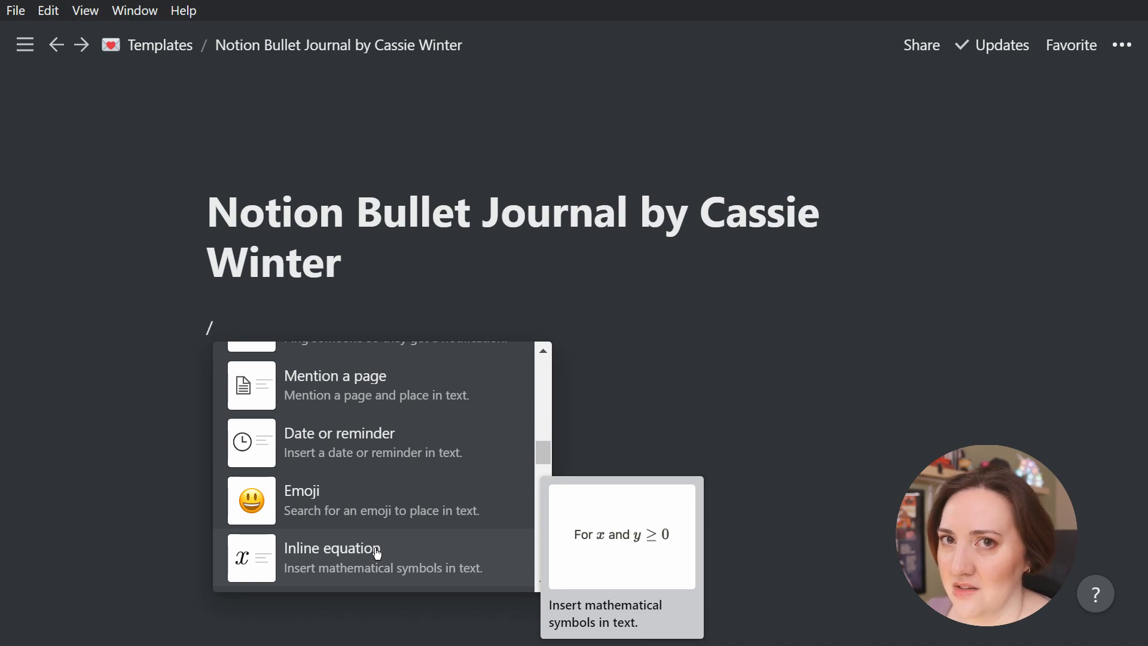
pyautogui.scroll(-3, 377, 553)
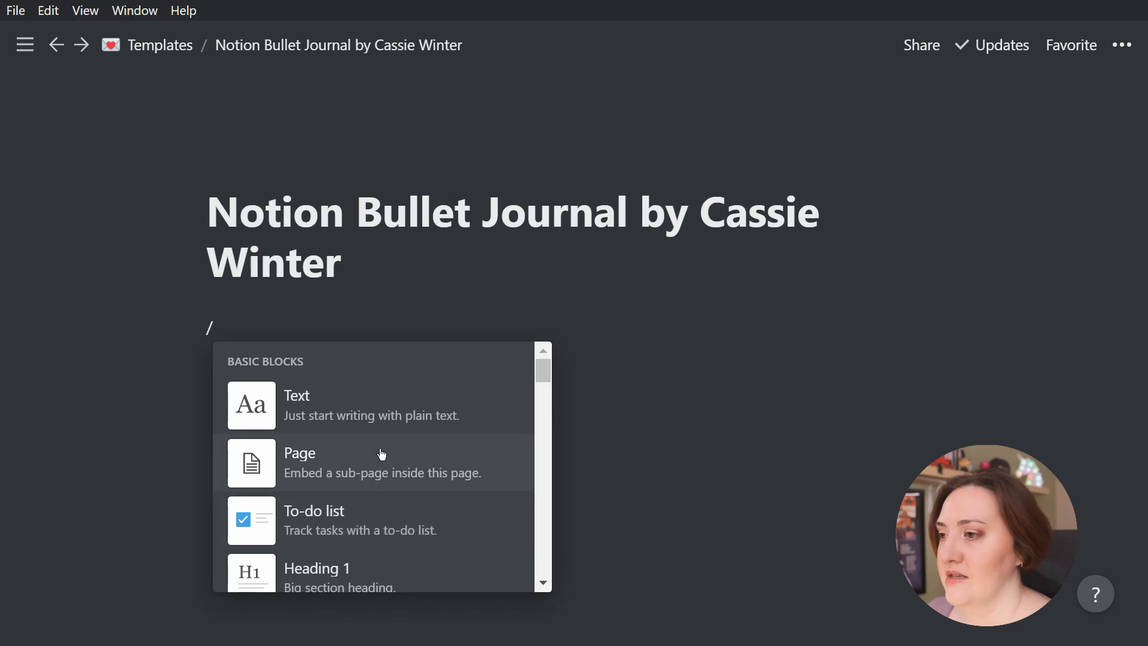
# Add a sub-page titled "Daily Agenda" set up as a Table database, and return to the bullet journal page
pyautogui.click(362, 465)
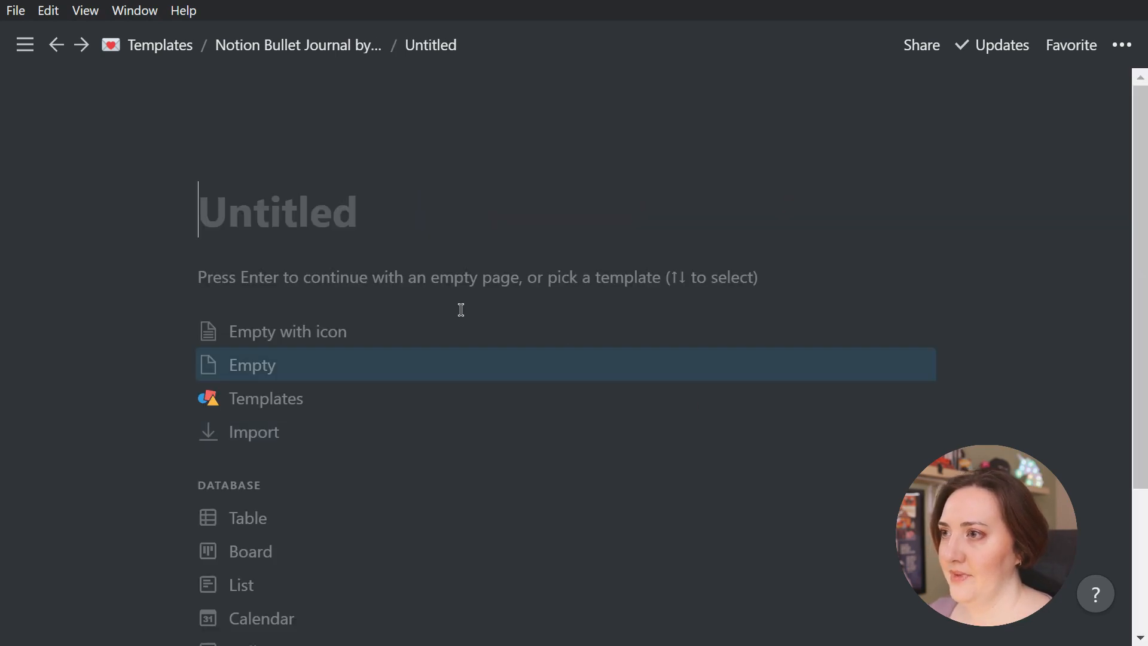
pyautogui.write('Daily Agenda')
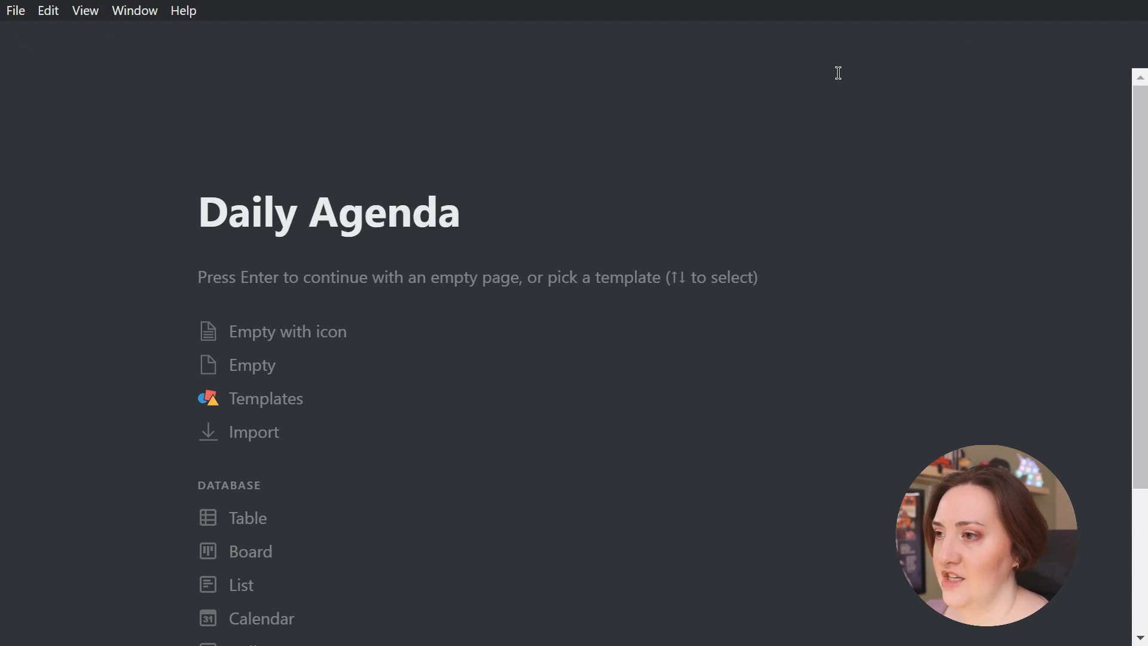
pyautogui.click(272, 521)
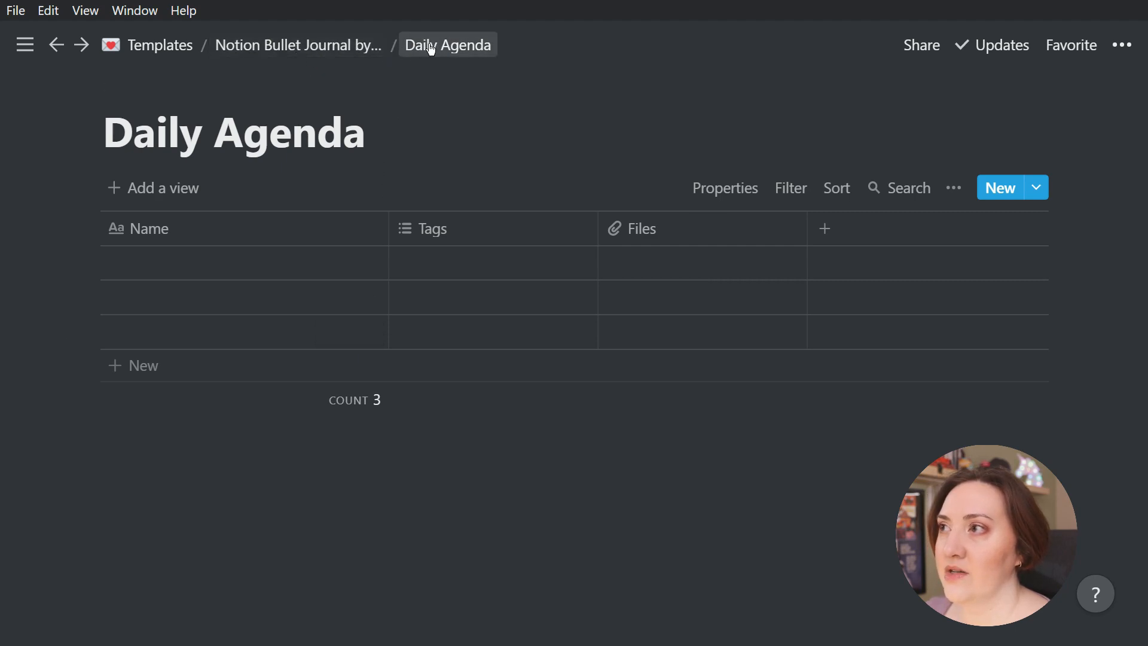
pyautogui.click(298, 49)
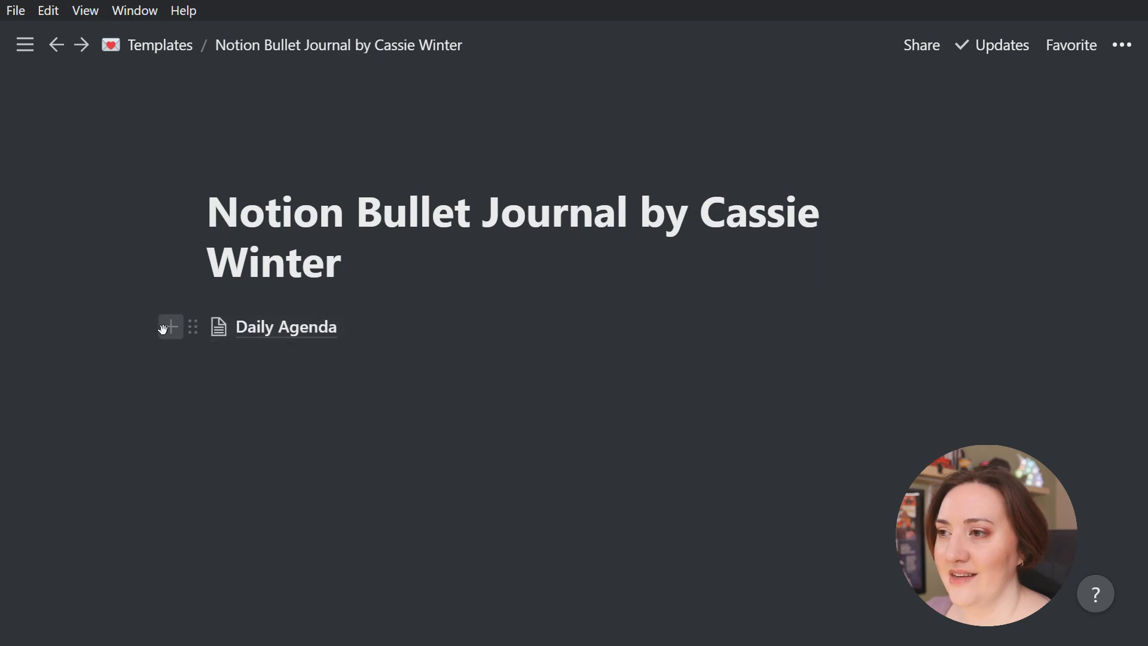
# Below Daily Agenda, add a "Weekly Agenda" sub-page as a Table database and return to the bullet journal page
pyautogui.click(171, 328)
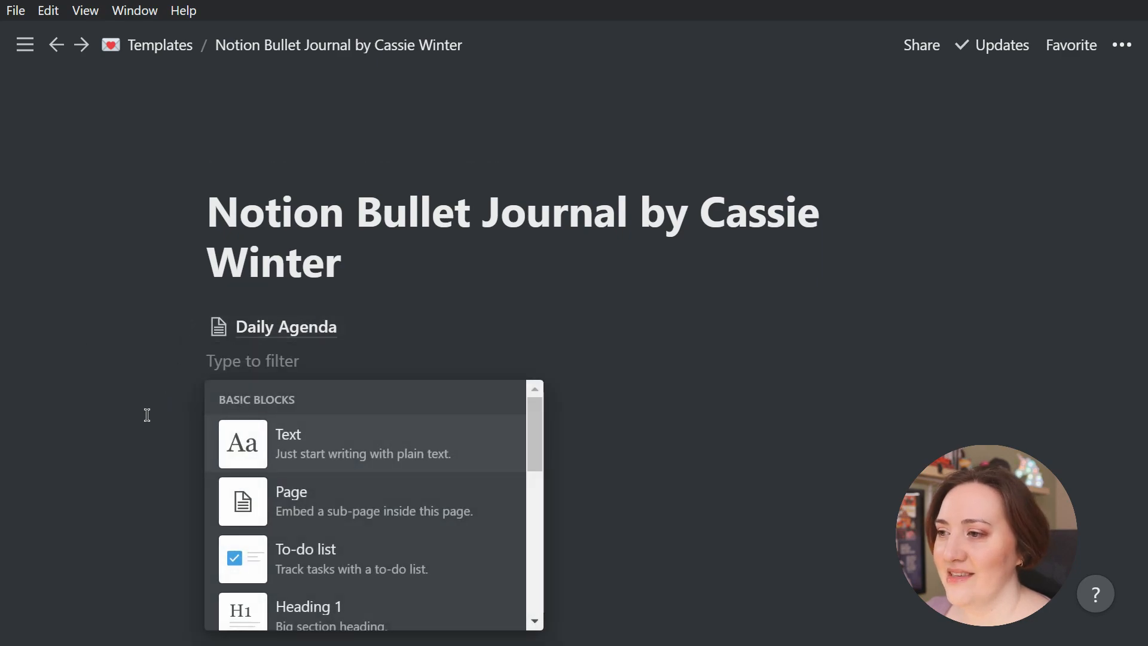
pyautogui.click(296, 513)
pyautogui.write('W')
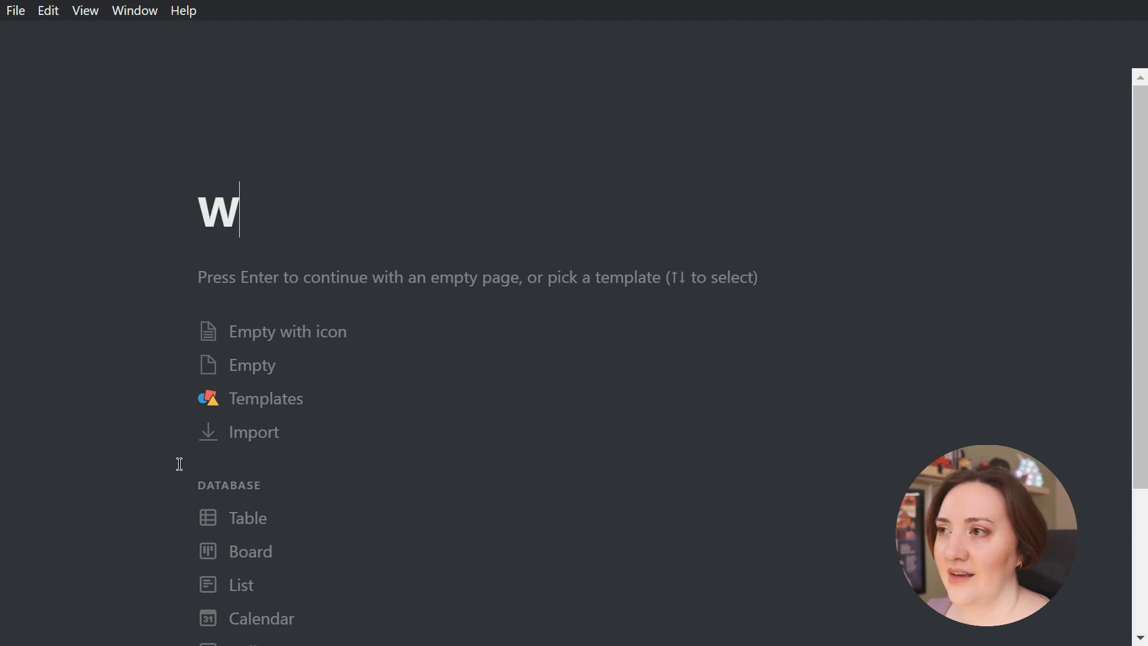
pyautogui.write('eekly Agenda')
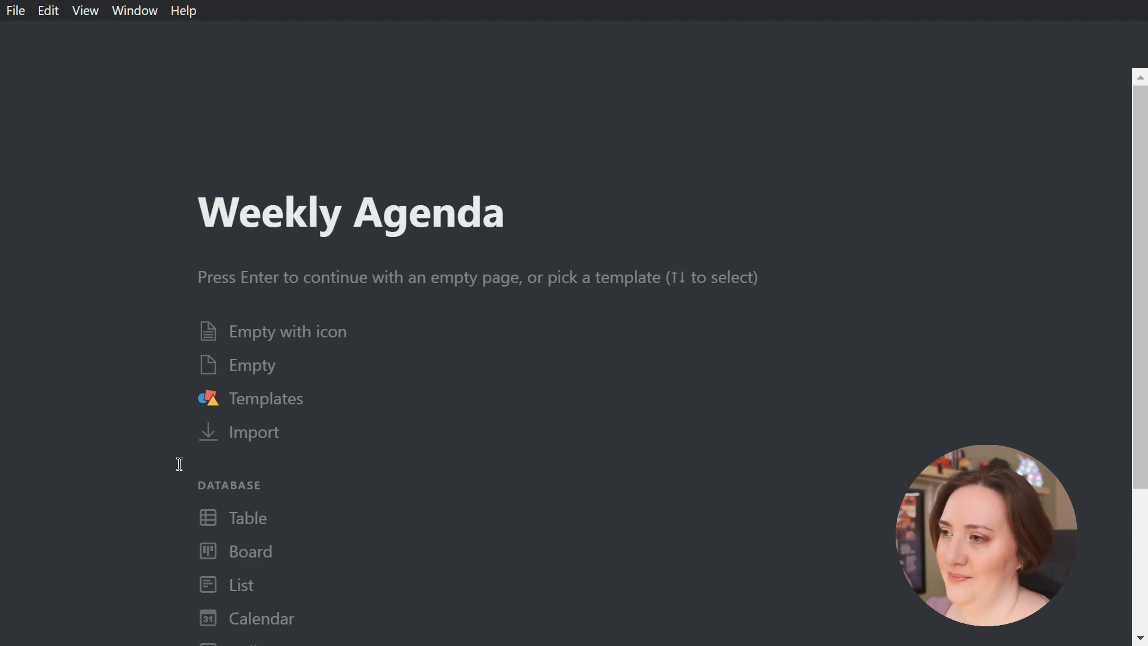
pyautogui.click(273, 519)
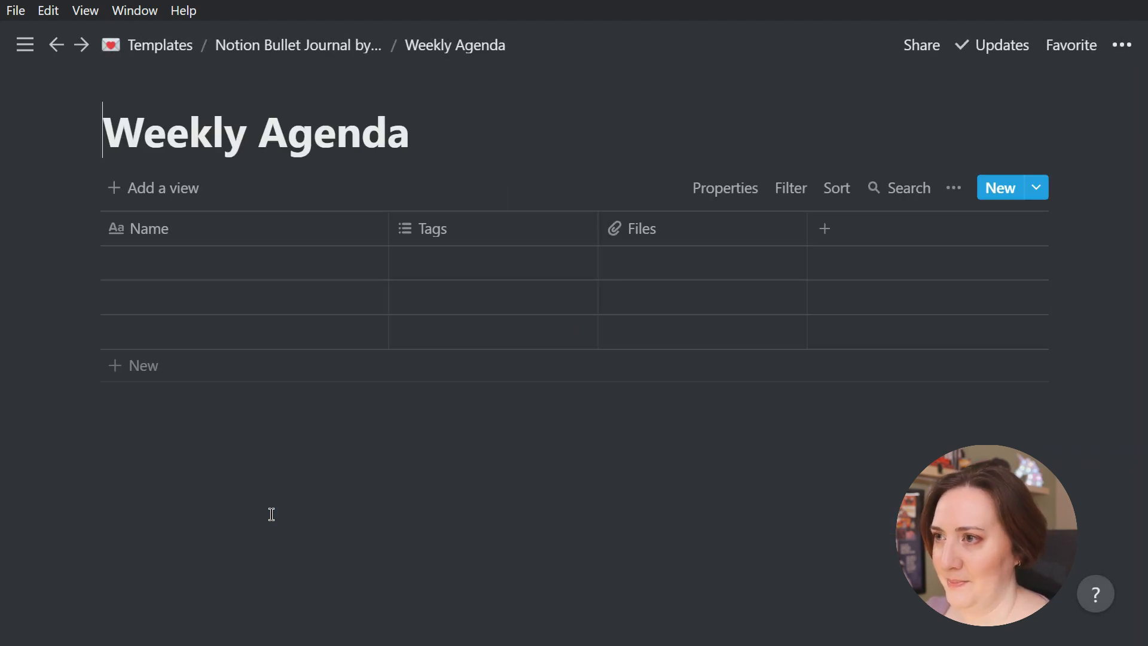
pyautogui.click(282, 46)
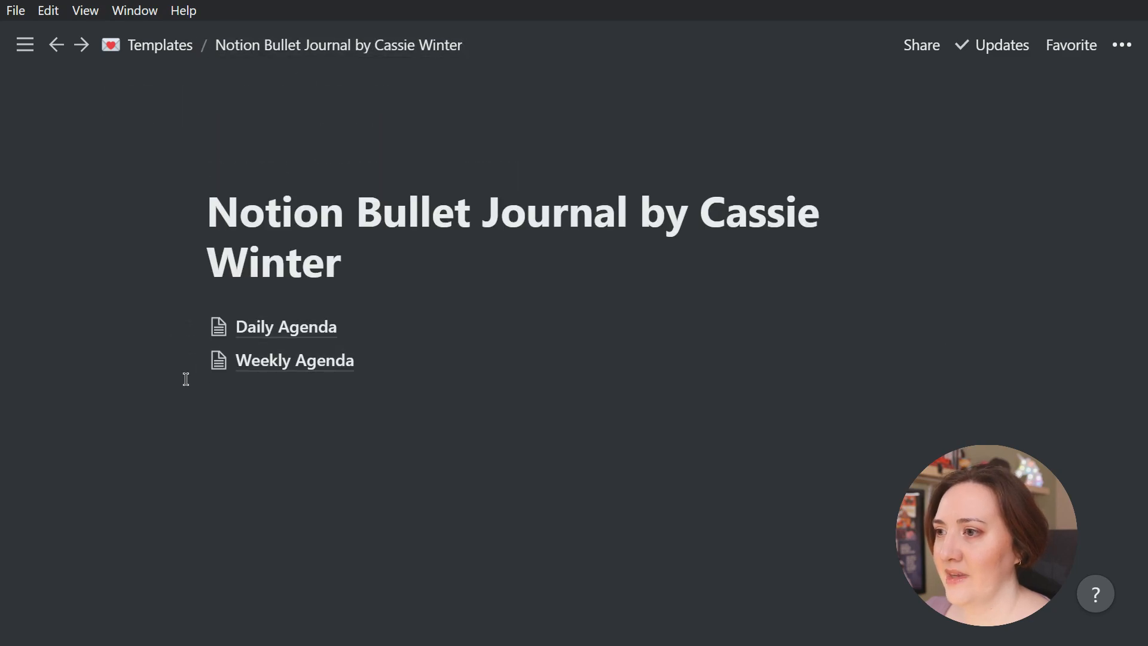
# Below Weekly Agenda, add a "Monthly Agenda" sub-page as a Table database and return to the bullet journal page
pyautogui.click(170, 359)
pyautogui.click(320, 254)
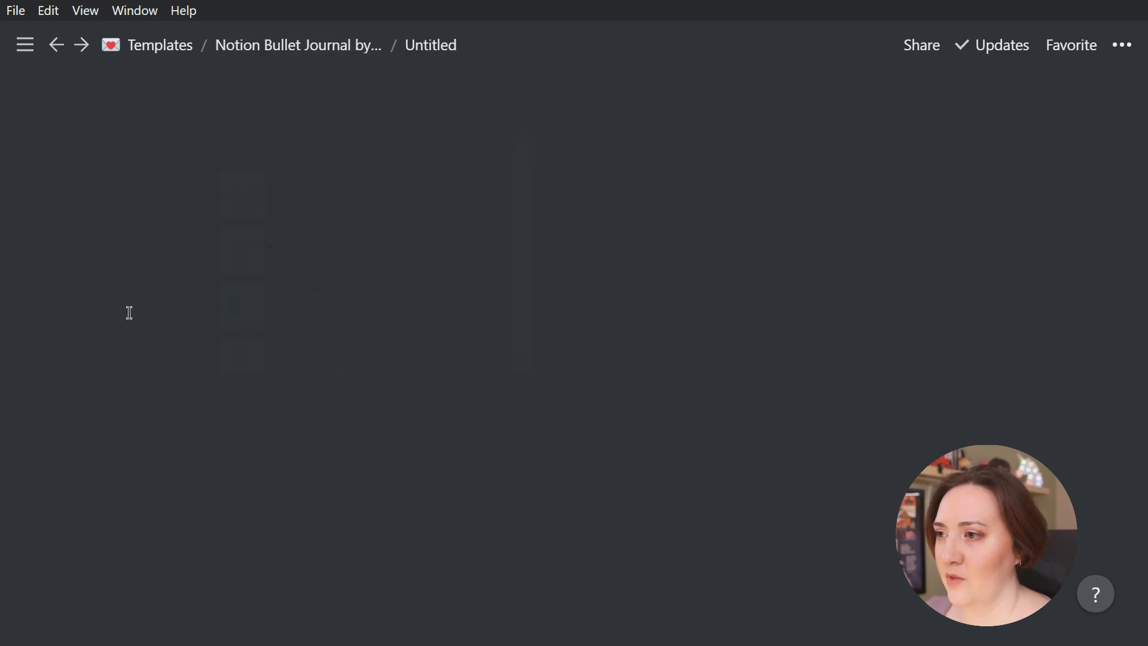
pyautogui.write('Monthly Agenda')
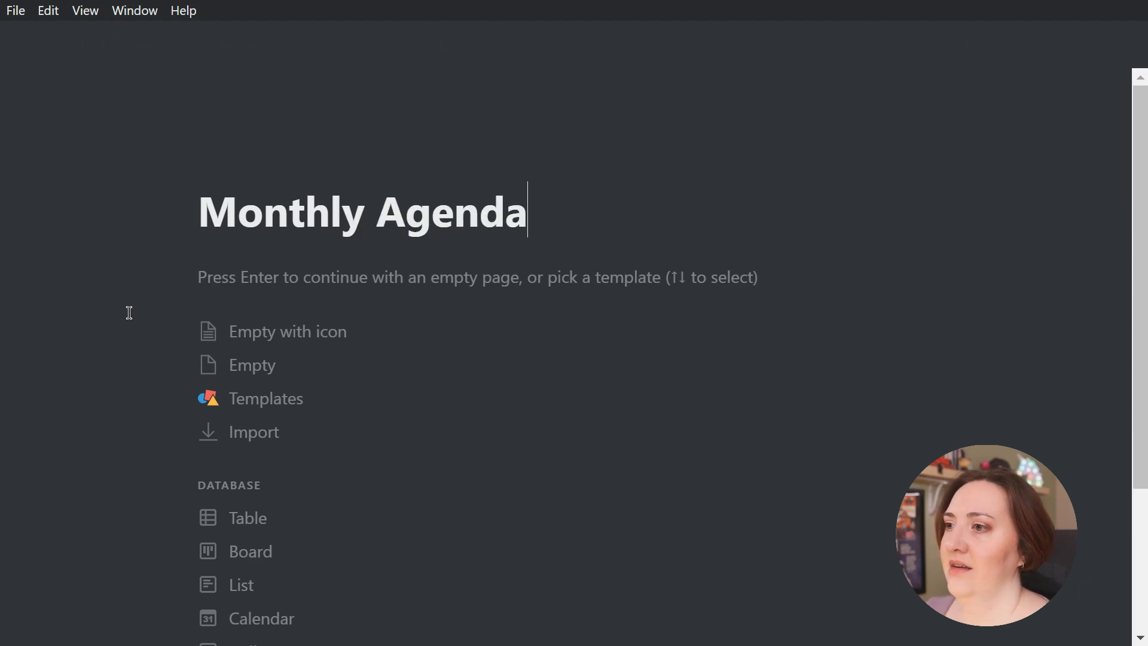
pyautogui.click(263, 518)
pyautogui.click(296, 45)
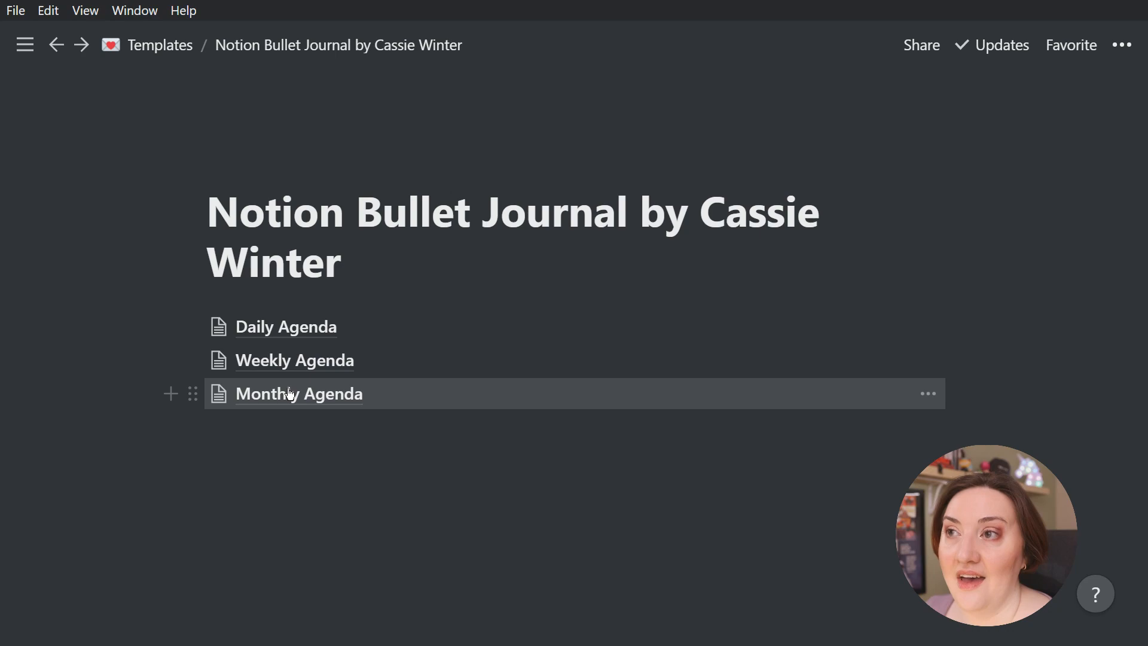
# Open the workspace's Wiki page to view it
pyautogui.moveTo(24, 45)
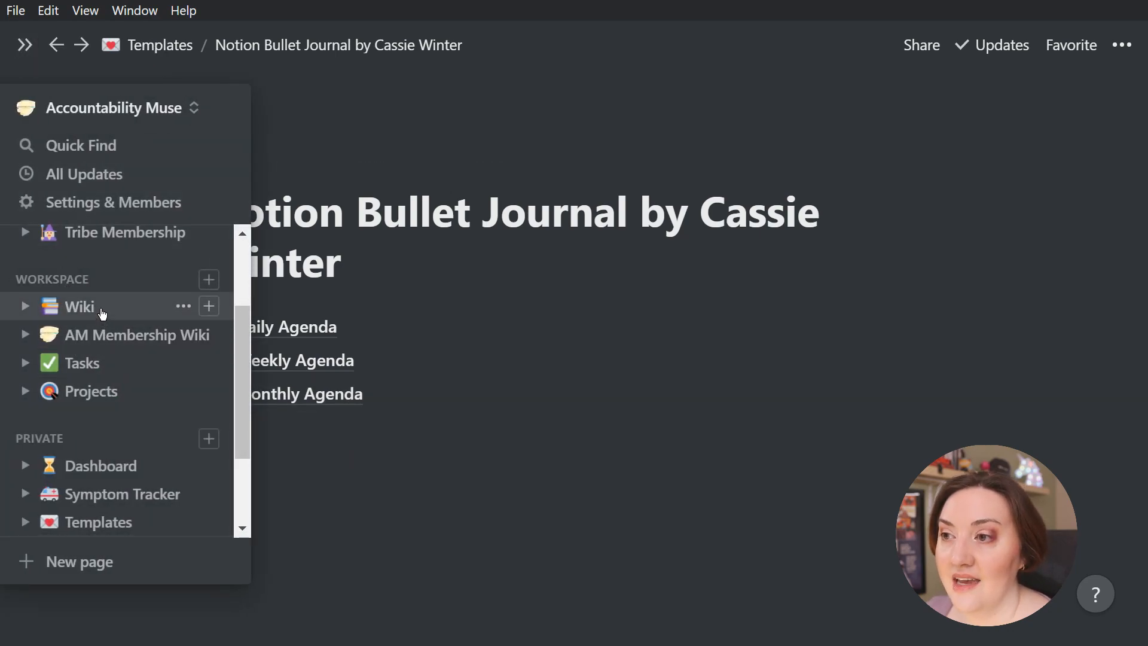
pyautogui.click(79, 307)
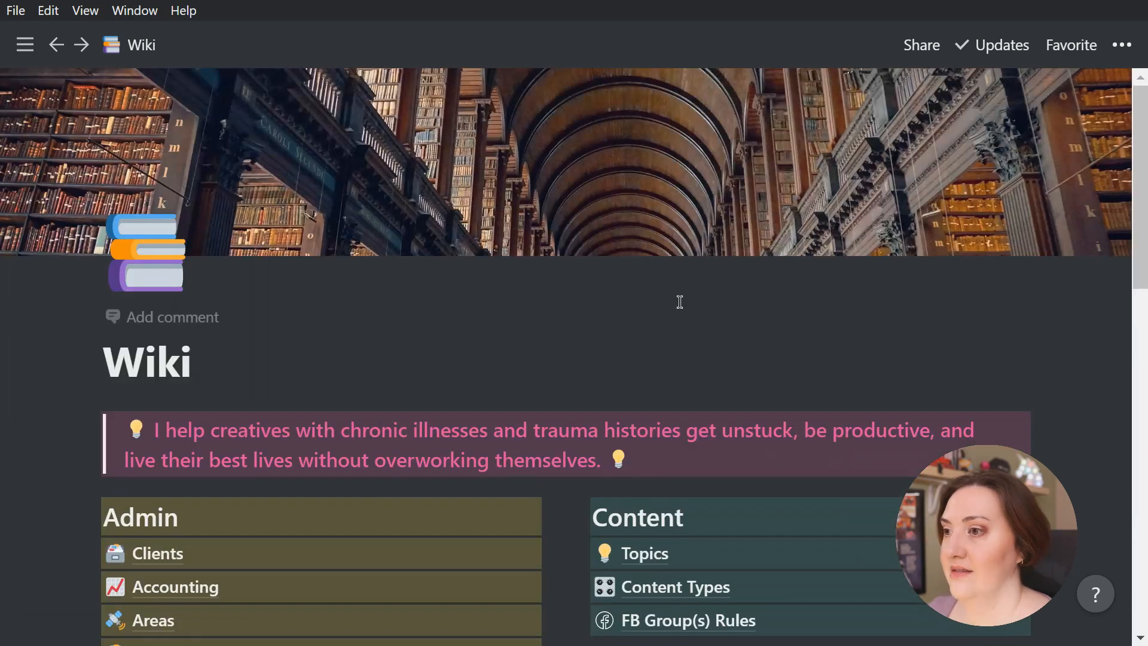
# Look over the Wiki page's sections from Admin to Resources, and return to the bullet journal page
pyautogui.scroll(-6, 680, 302)
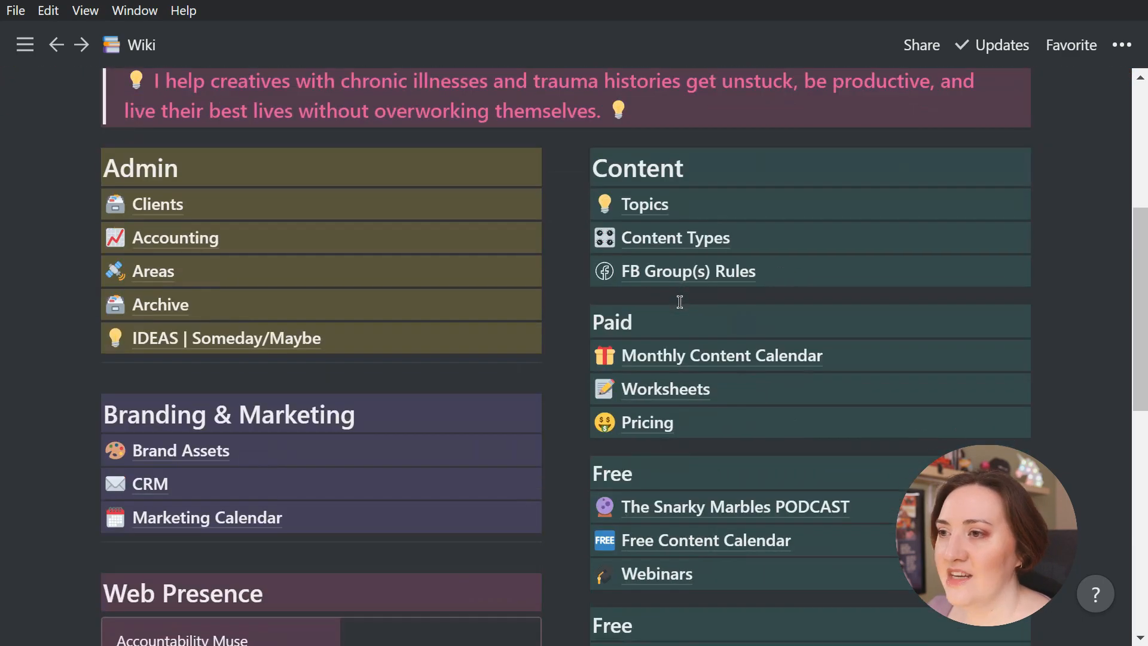
pyautogui.scroll(-6, 299, 371)
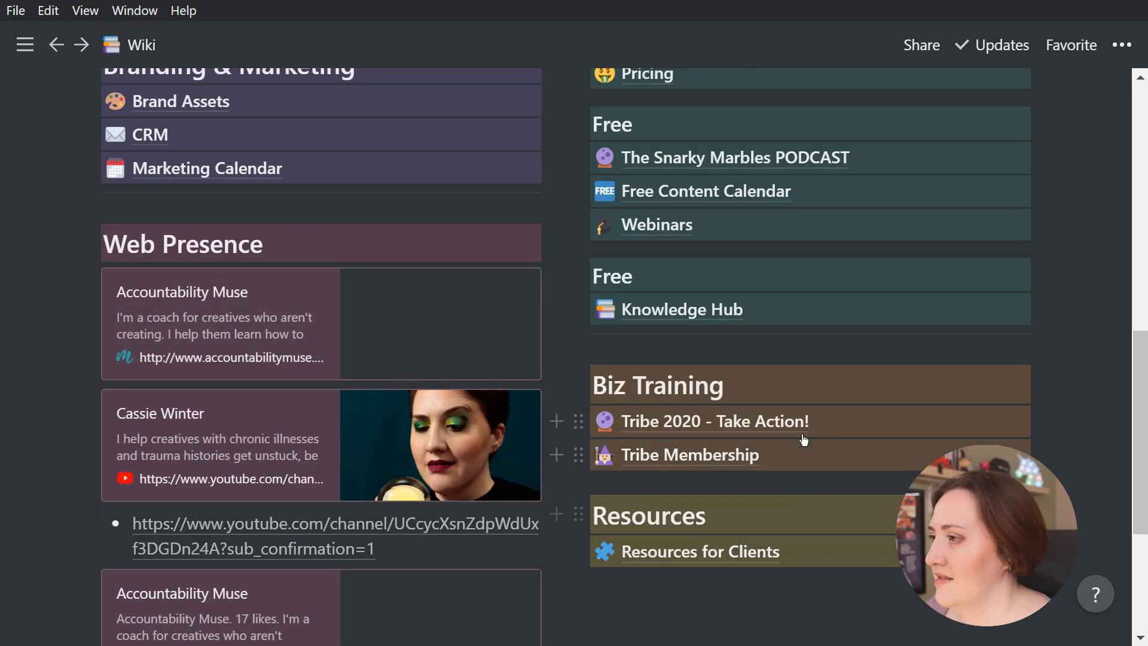
pyautogui.scroll(12, 821, 371)
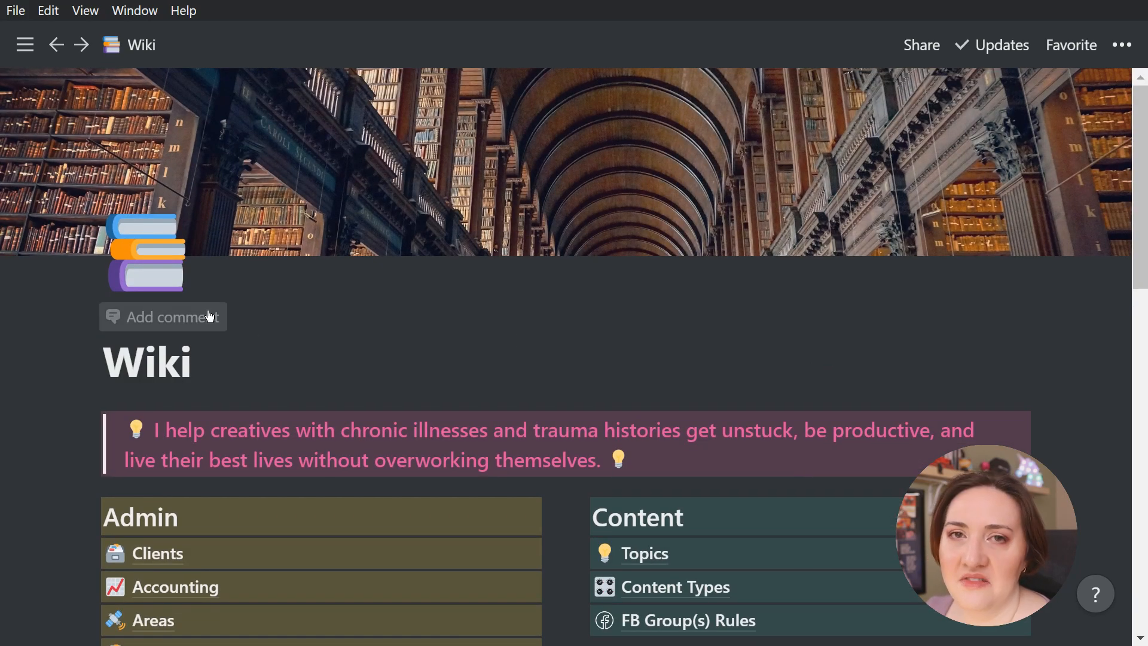
pyautogui.scroll(-8, 210, 313)
pyautogui.scroll(8, 210, 312)
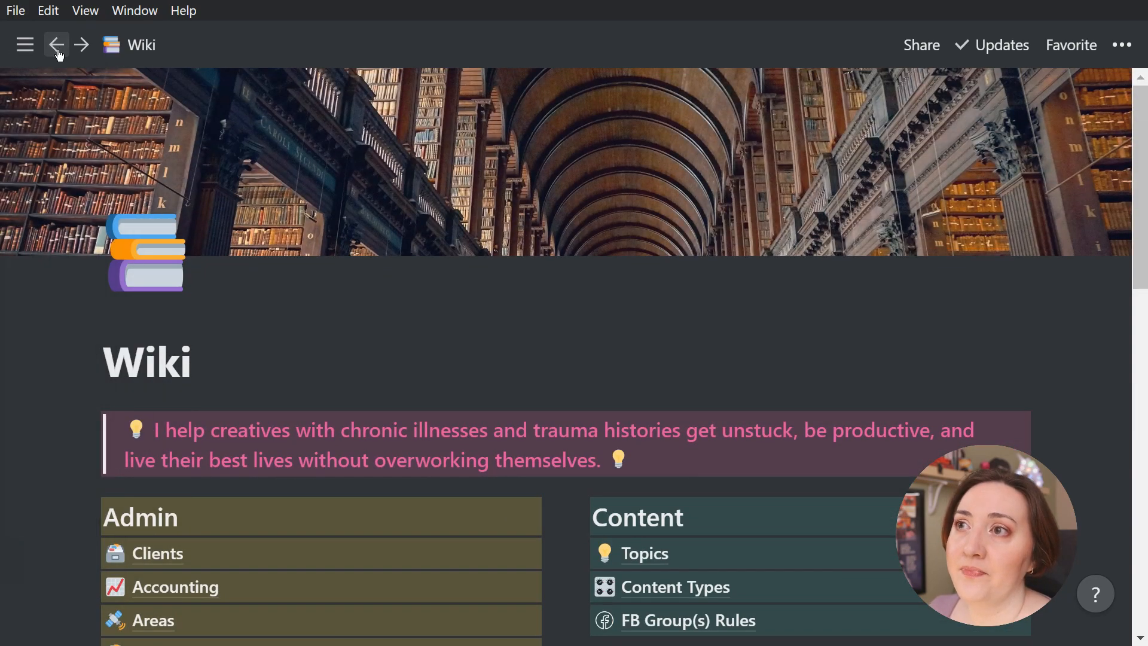
pyautogui.click(56, 44)
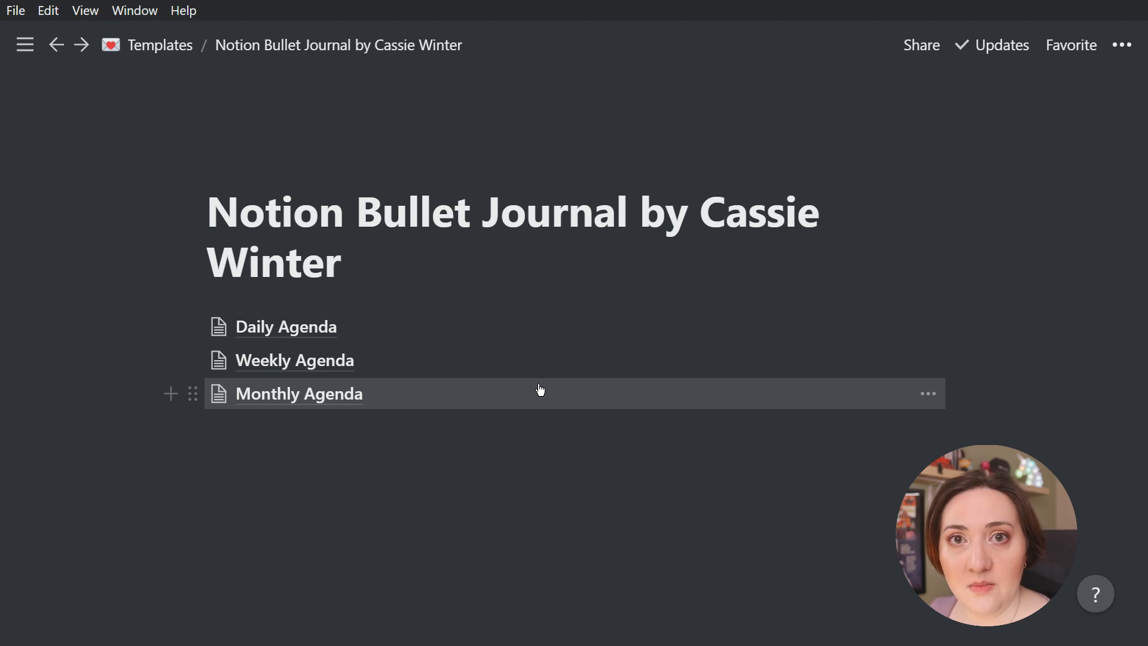
# Open the Daily Agenda page, give it a paperclip icon, and return to the bullet journal page
pyautogui.click(291, 330)
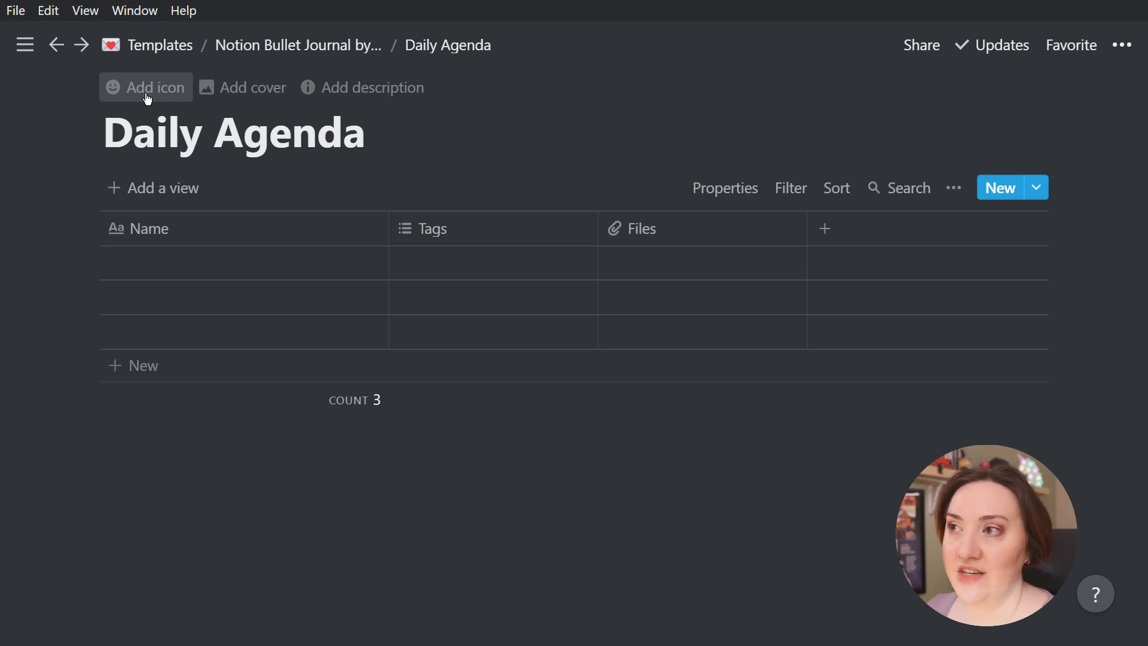
pyautogui.click(148, 96)
pyautogui.click(298, 45)
# Give the Weekly Agenda page a paperclip icon, found by filtering emojis for "paper", and return to the bullet journal page
pyautogui.click(289, 360)
pyautogui.click(149, 89)
pyautogui.click(121, 138)
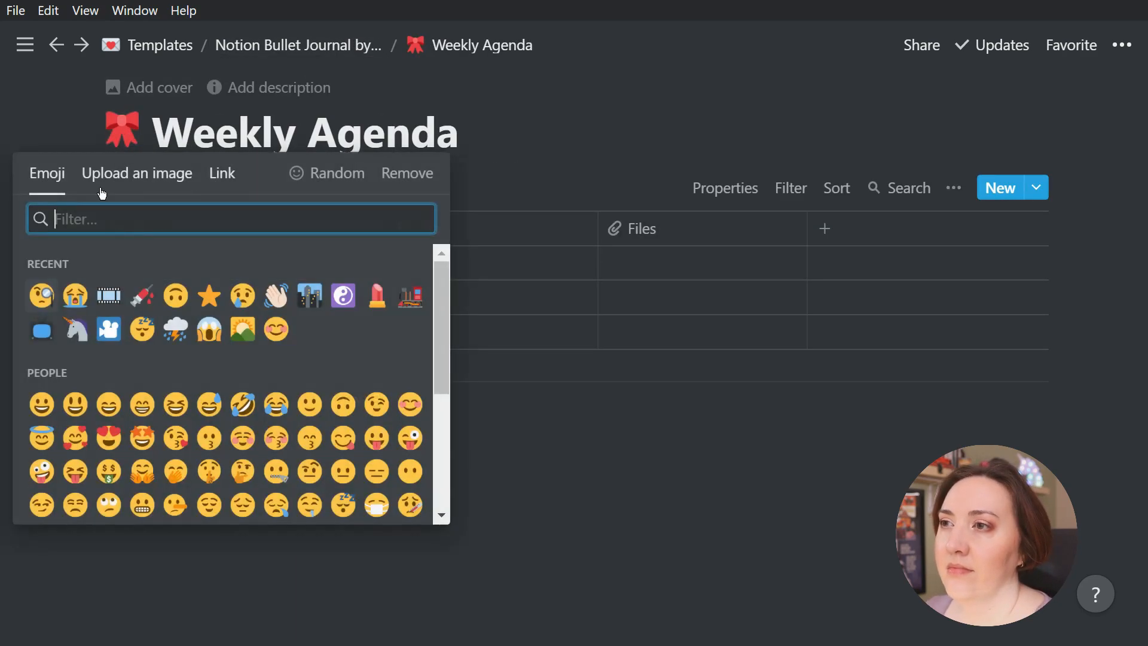
pyautogui.write('paper')
pyautogui.click(110, 264)
pyautogui.click(345, 48)
# Give the Monthly Agenda page the same paperclip icon and return to the bullet journal page
pyautogui.click(299, 394)
pyautogui.click(141, 85)
pyautogui.click(121, 132)
pyautogui.click(110, 264)
pyautogui.click(335, 47)
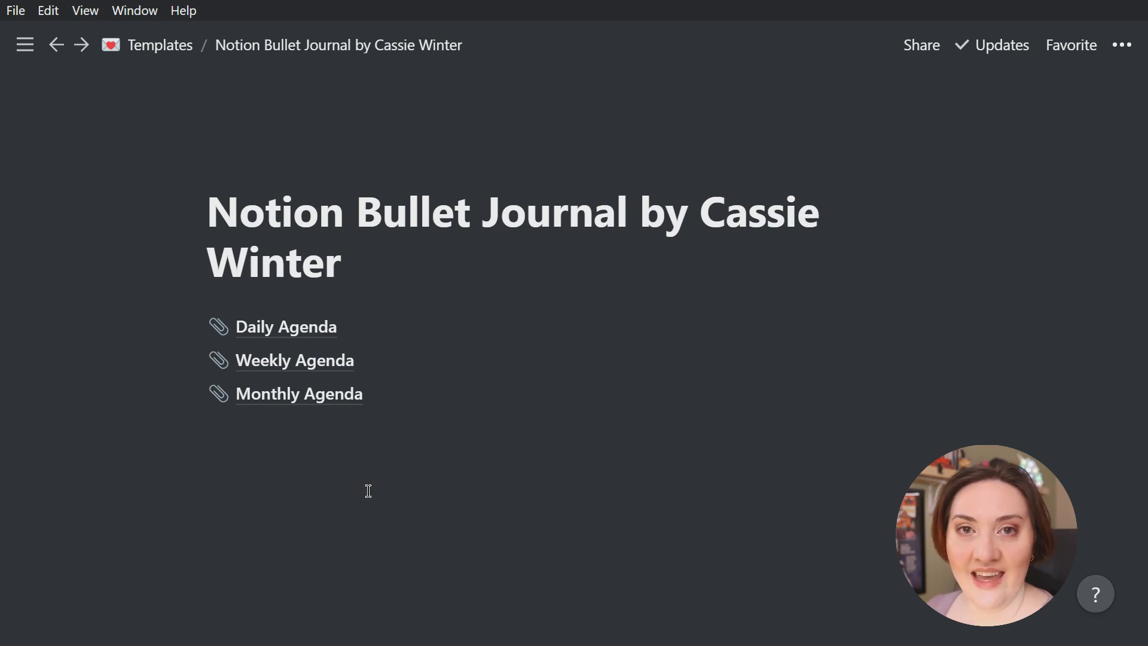
# Open the Daily Agenda database and rename its Name column to "Day"
pyautogui.click(310, 330)
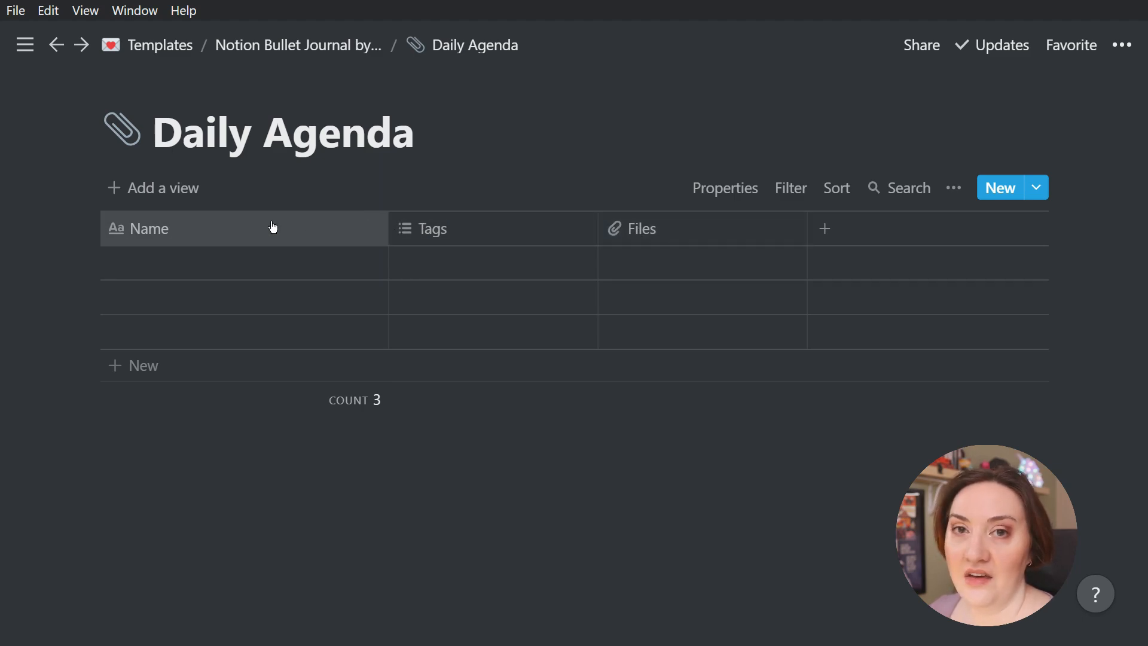
pyautogui.click(248, 232)
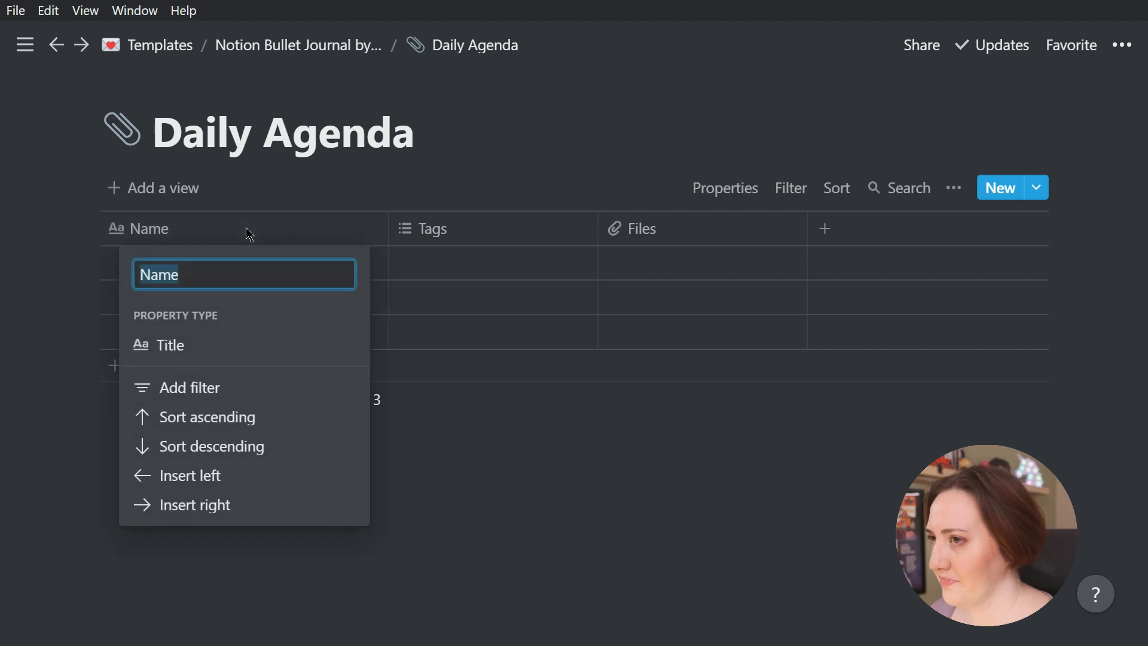
pyautogui.write('Day')
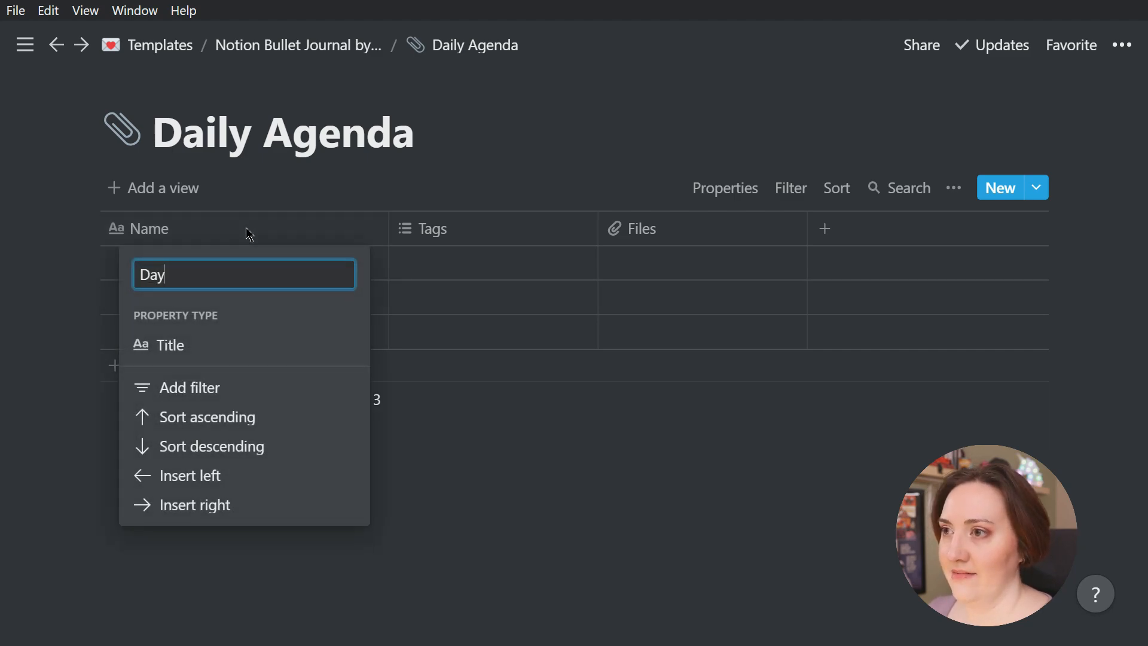
pyautogui.press('Return')
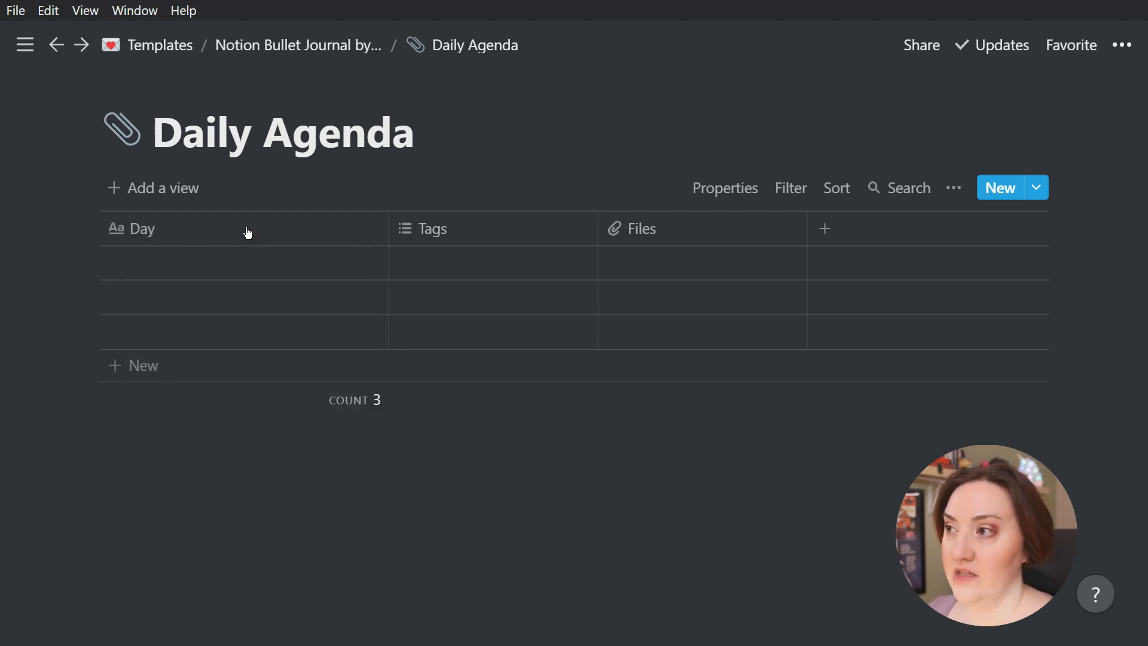
# Rename the Tags column to "Date" and change its property type to Date
pyautogui.click(496, 231)
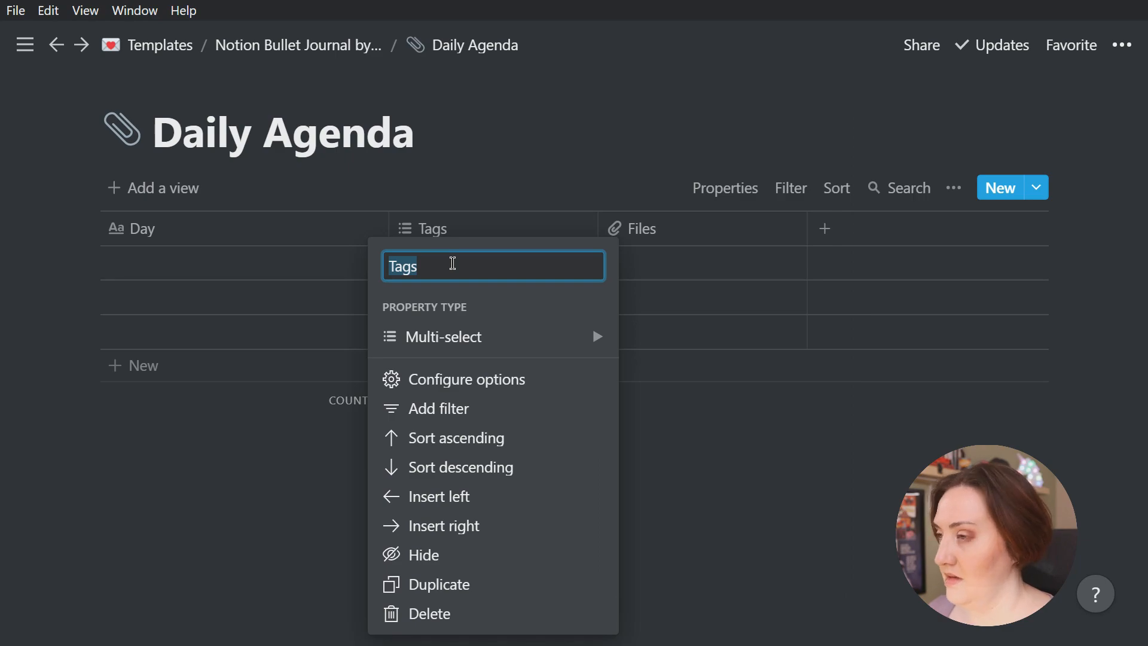
pyautogui.write('Date')
pyautogui.moveTo(562, 349)
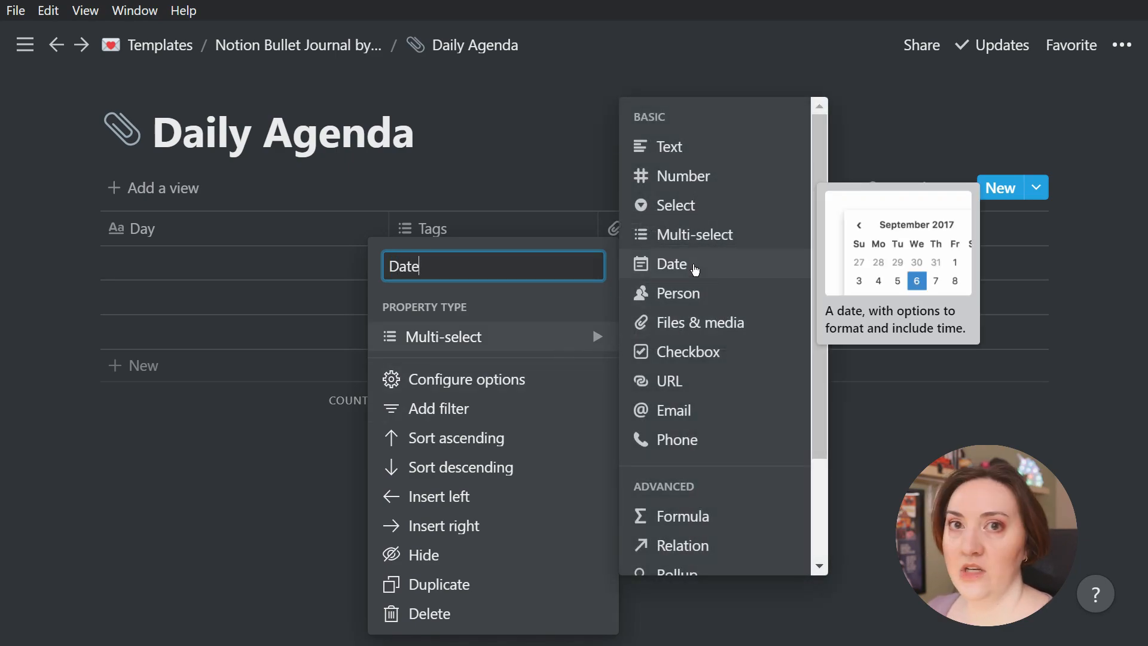
pyautogui.click(694, 268)
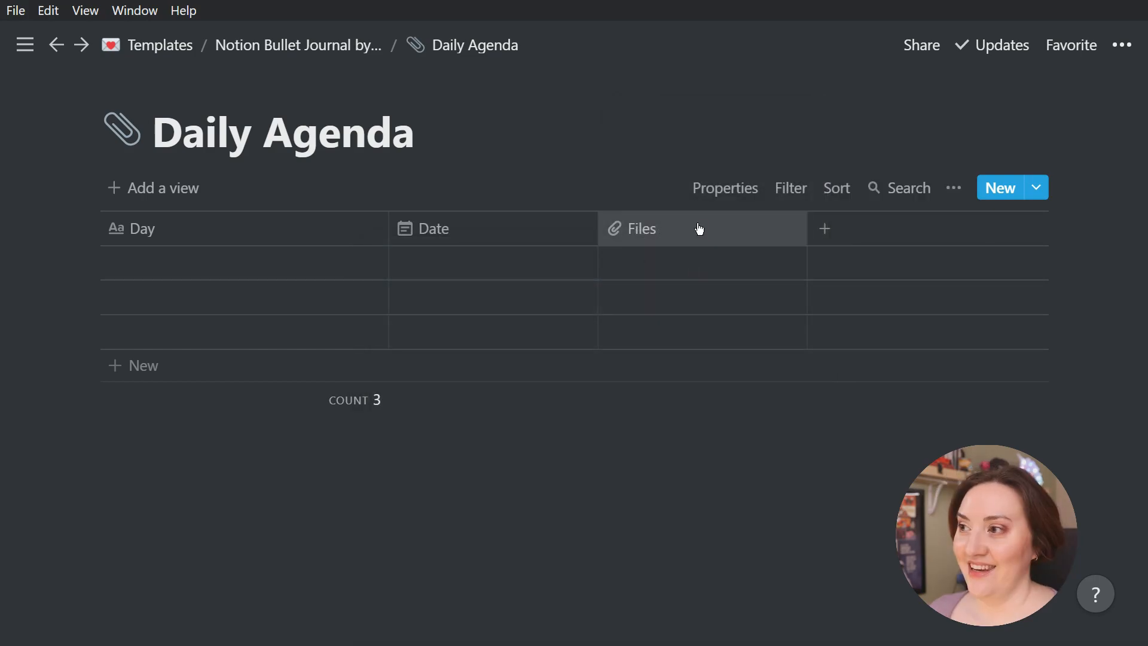
# Rename the Files column to "Weekly" and make it a Relation to the bullet journal template's Weekly Agenda database
pyautogui.click(699, 228)
pyautogui.write('Week')
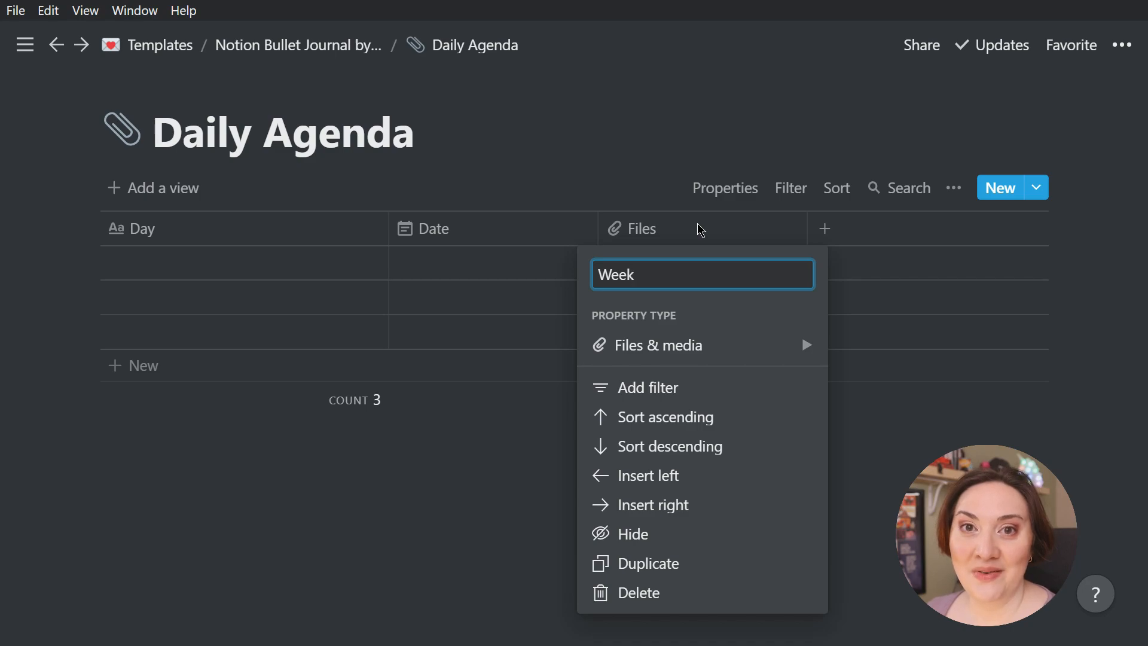
pyautogui.write('ly')
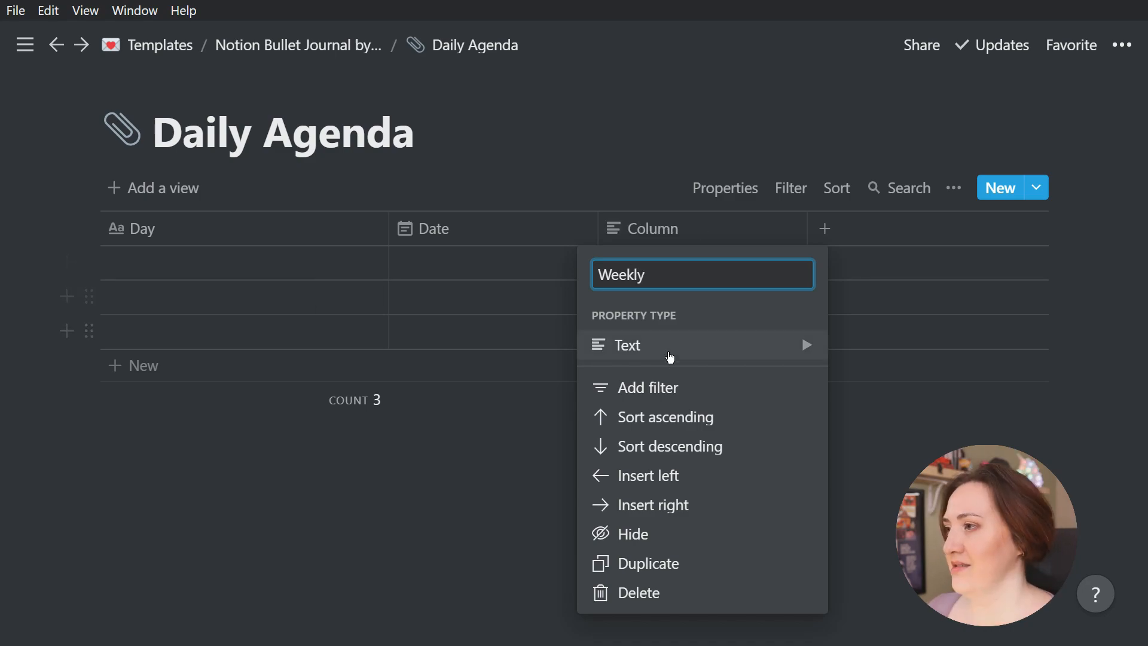
pyautogui.click(668, 358)
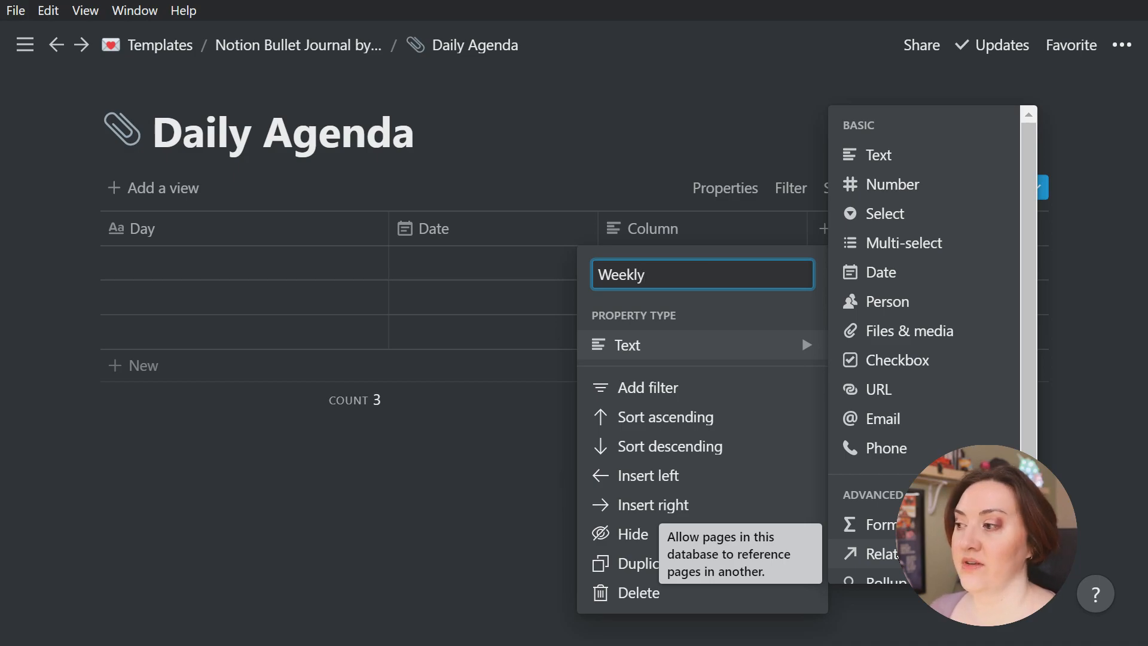
pyautogui.click(897, 554)
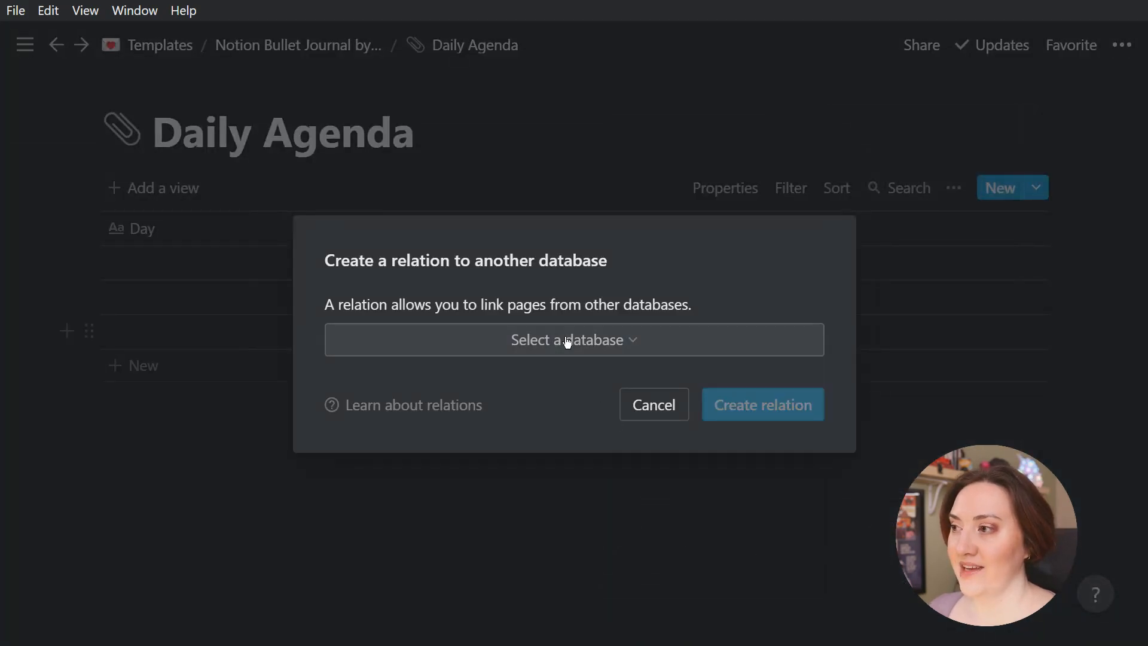
pyautogui.click(568, 341)
pyautogui.write('weekly agenda')
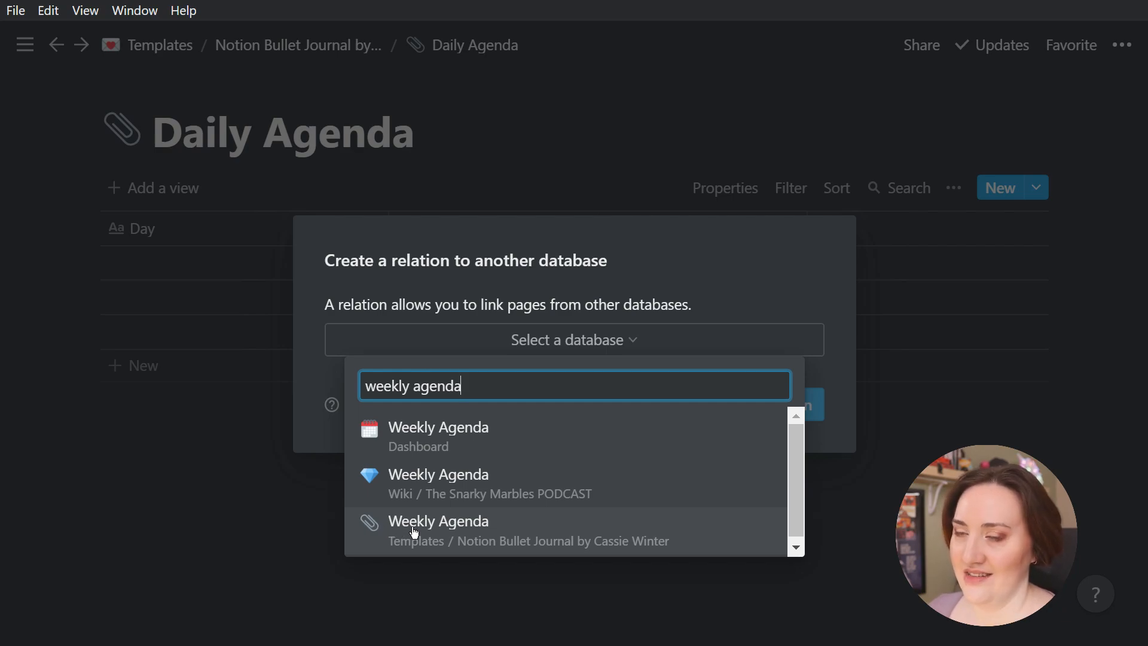
pyautogui.click(431, 535)
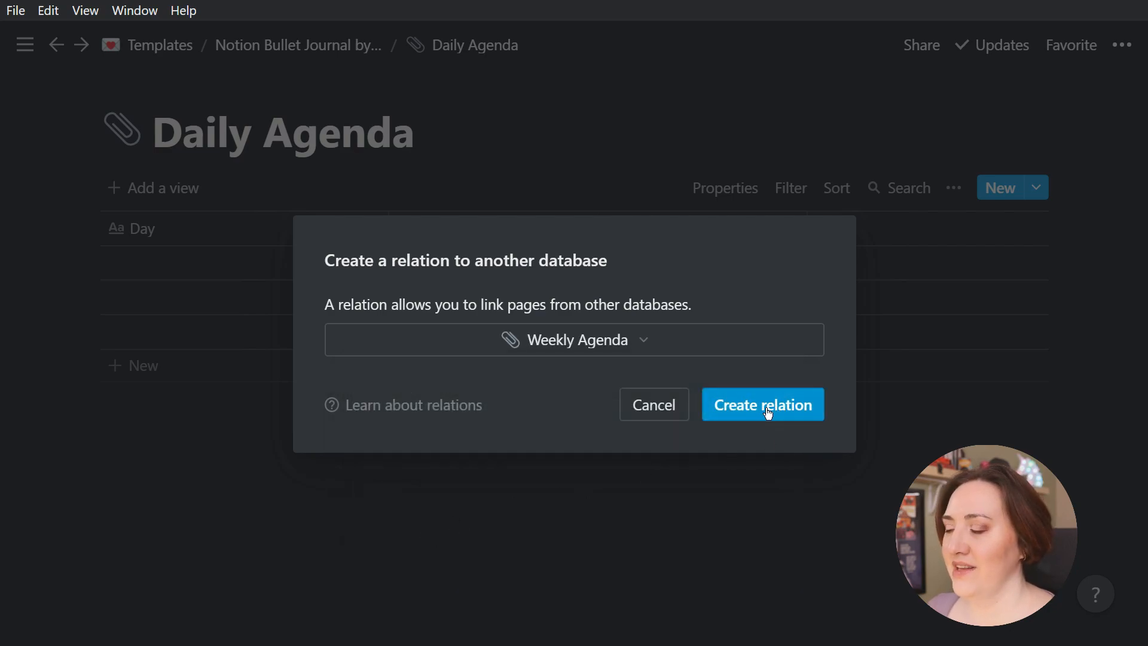
pyautogui.click(769, 413)
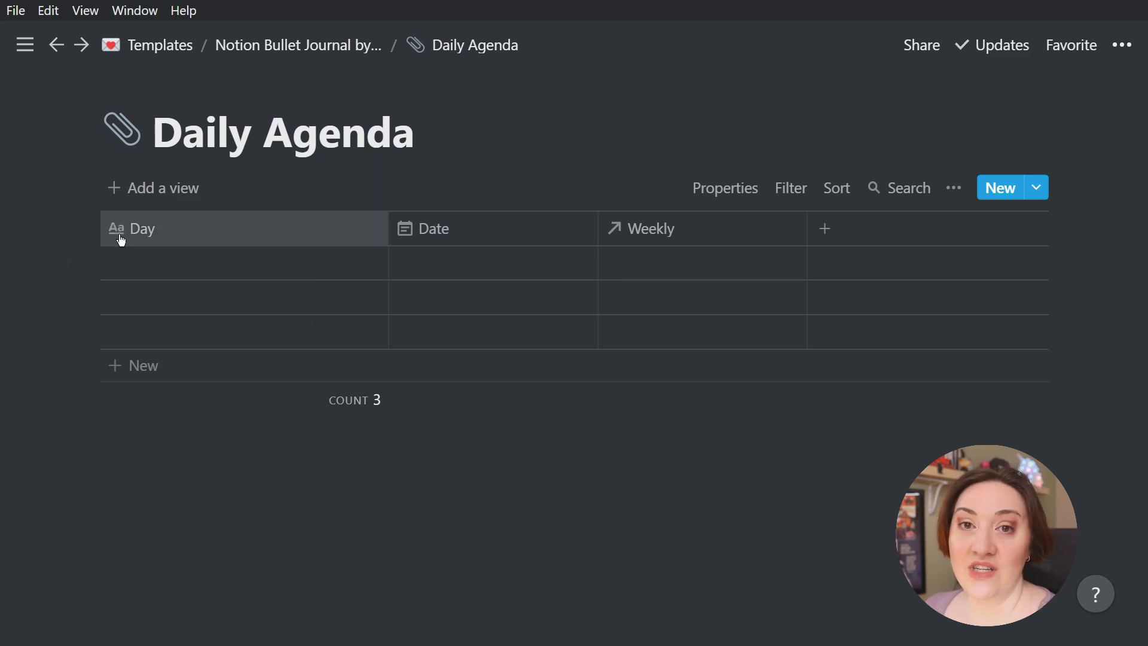
# Add a Checkbox column after Weekly named "Review" with a sun emoji on each side of the word
pyautogui.click(826, 231)
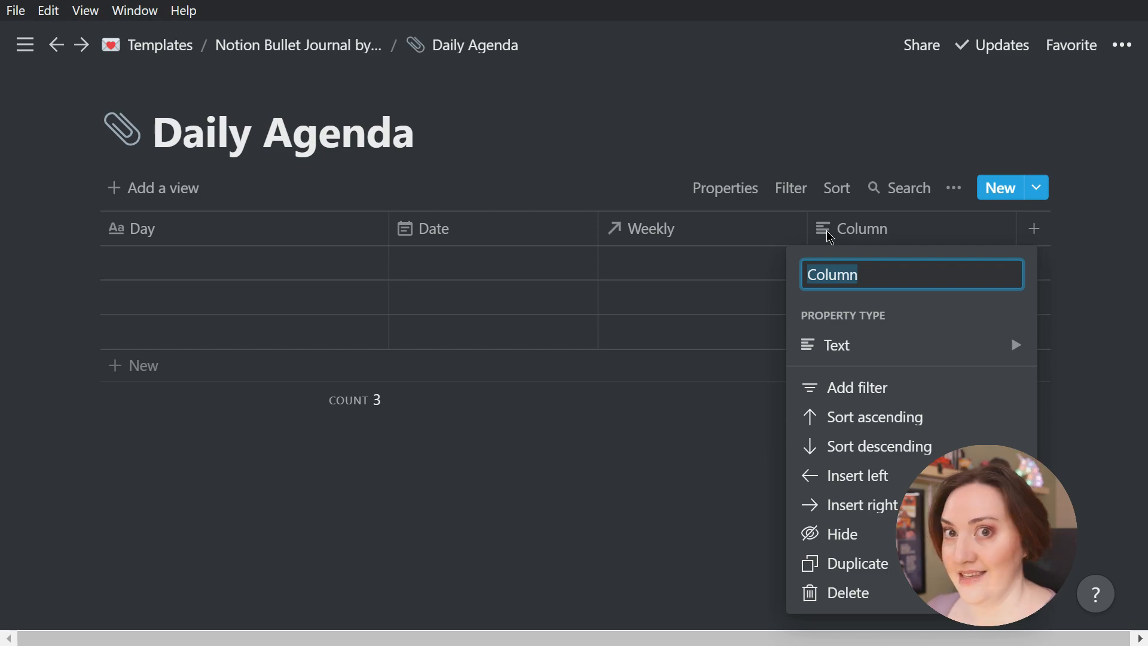
pyautogui.press('super+period')
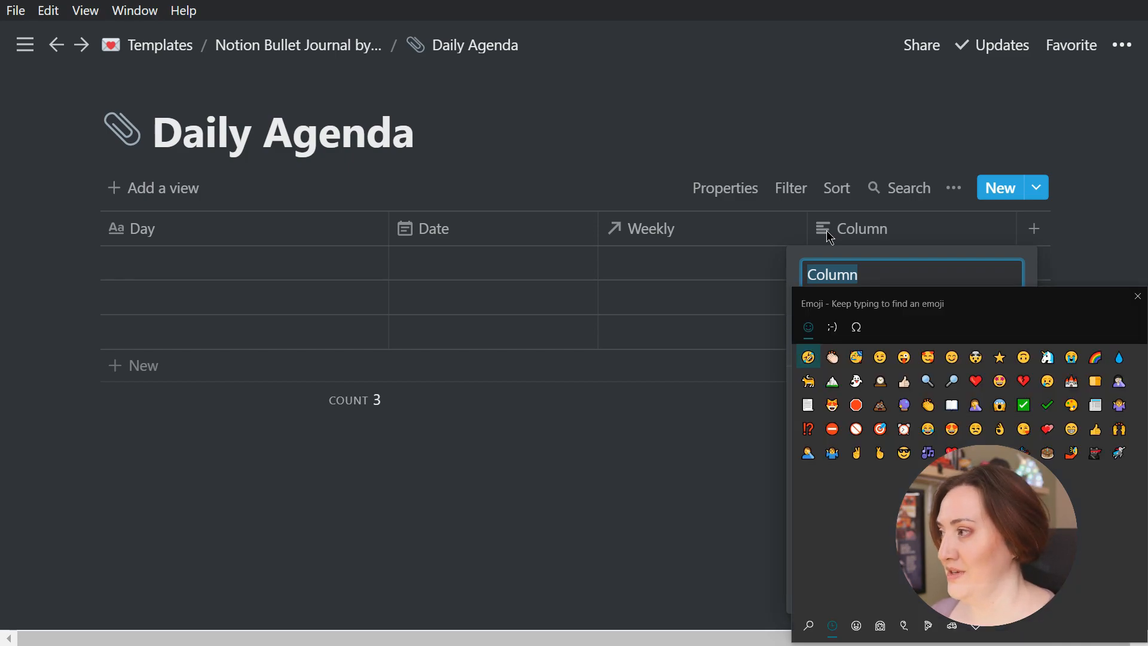
pyautogui.write('sun')
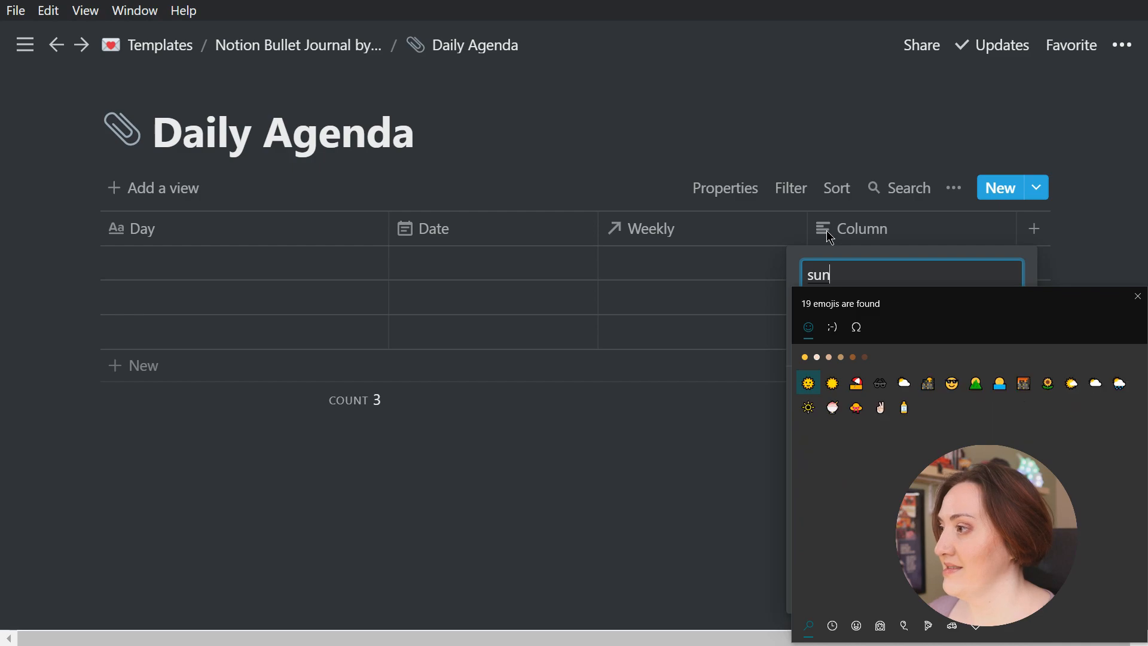
pyautogui.click(832, 383)
pyautogui.click(832, 383)
pyautogui.click(862, 267)
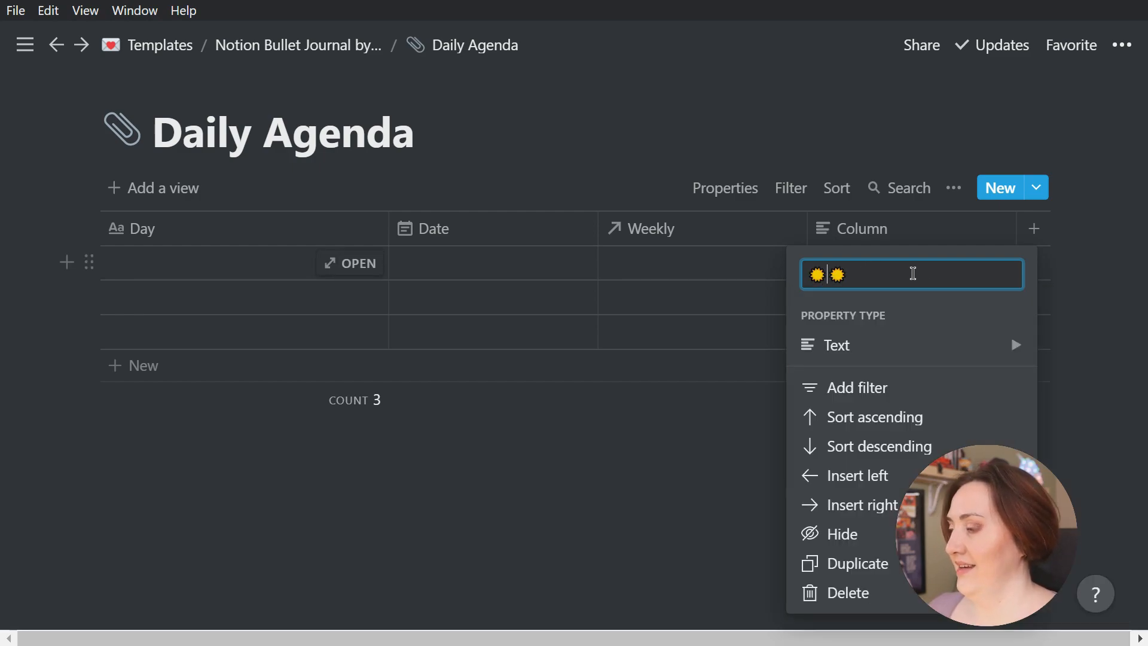
pyautogui.write('Mo')
pyautogui.press('BackSpace')
pyautogui.press('BackSpace')
pyautogui.write('Review')
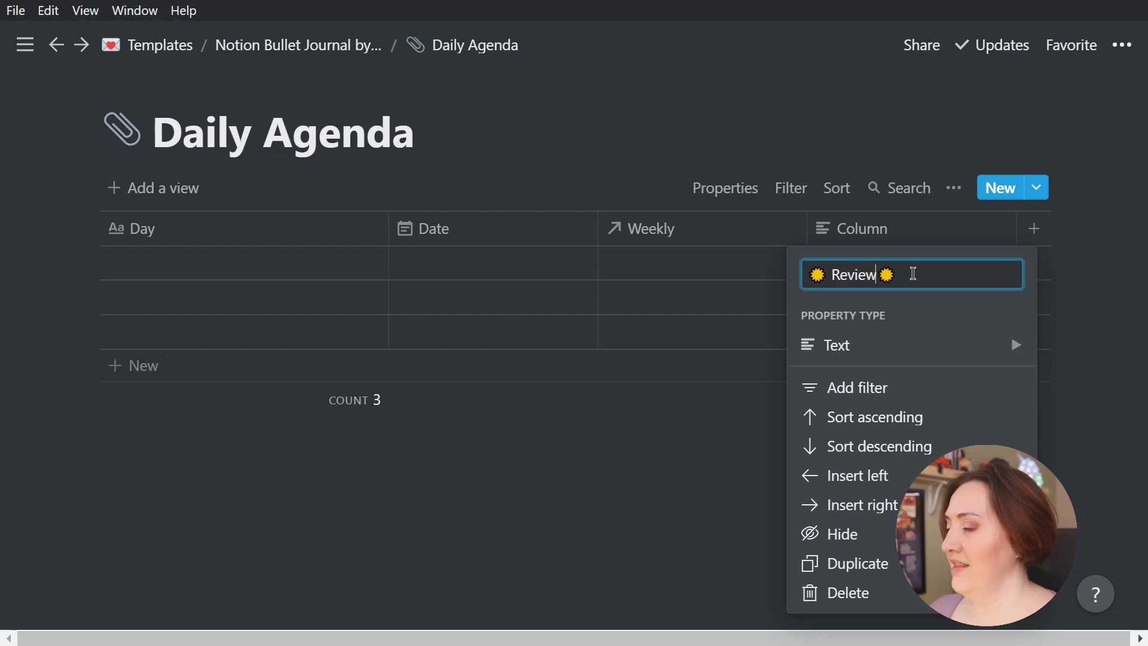
pyautogui.press('Left')
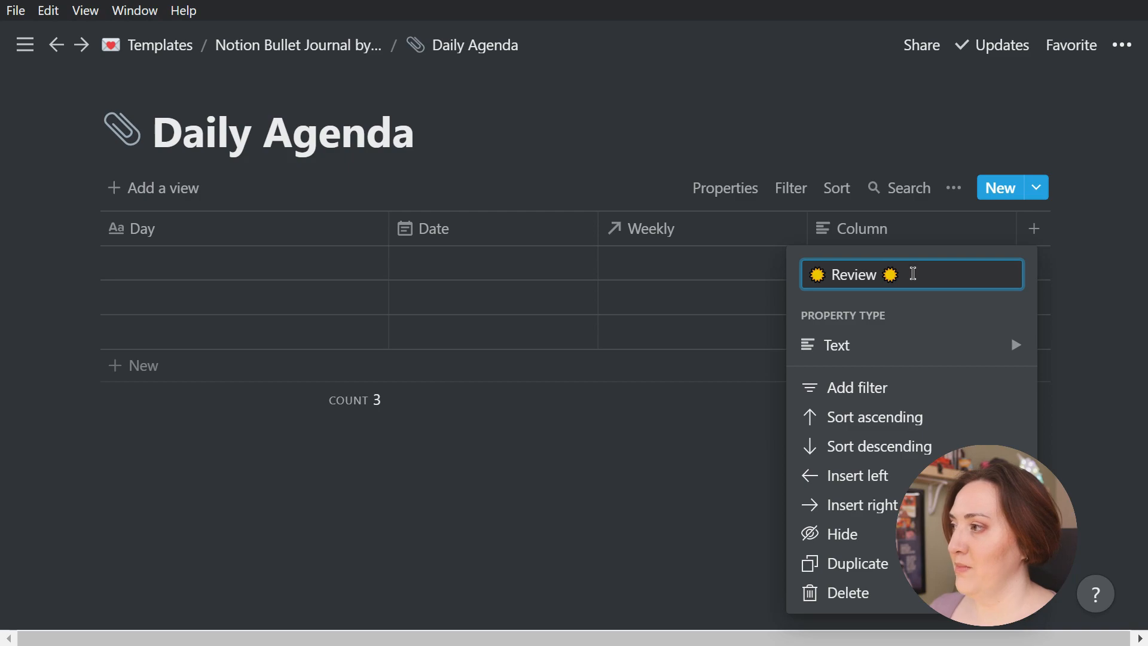
pyautogui.click(855, 353)
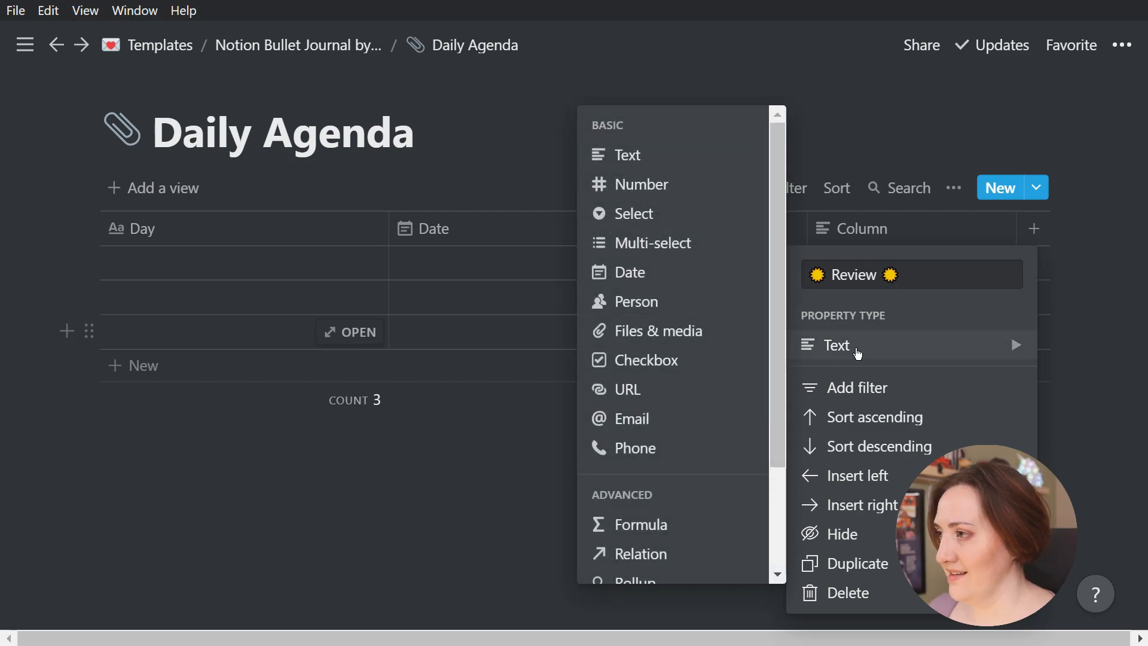
pyautogui.click(623, 369)
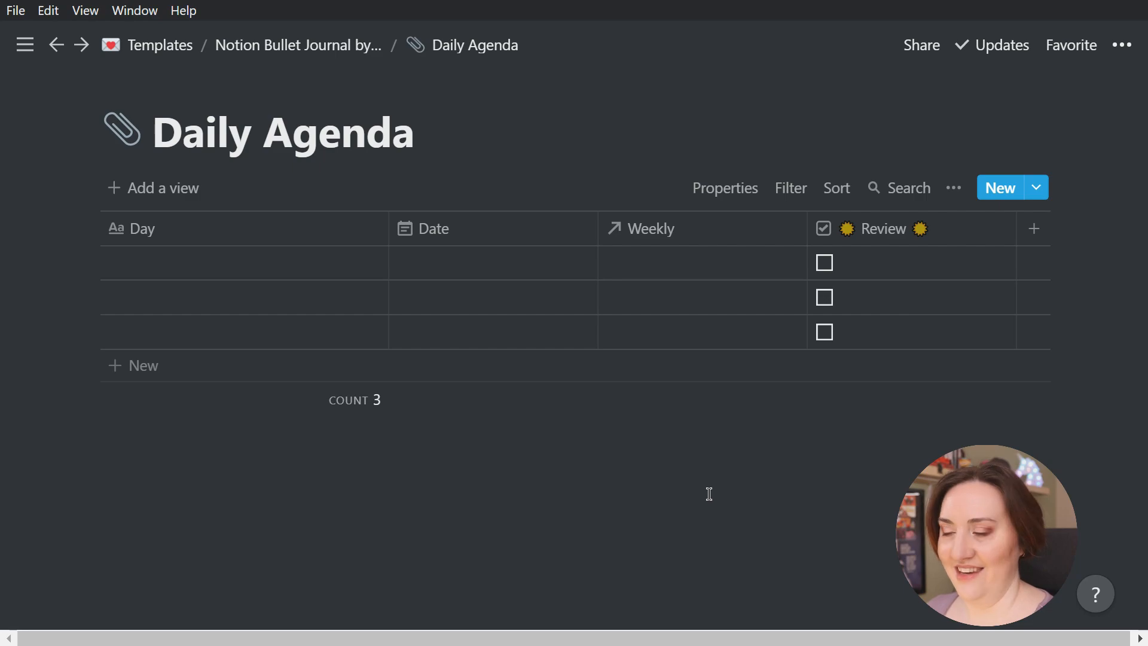
# Add a Checkbox column after Review named "Priority 1" with a green check mark emoji on each side
pyautogui.click(1031, 239)
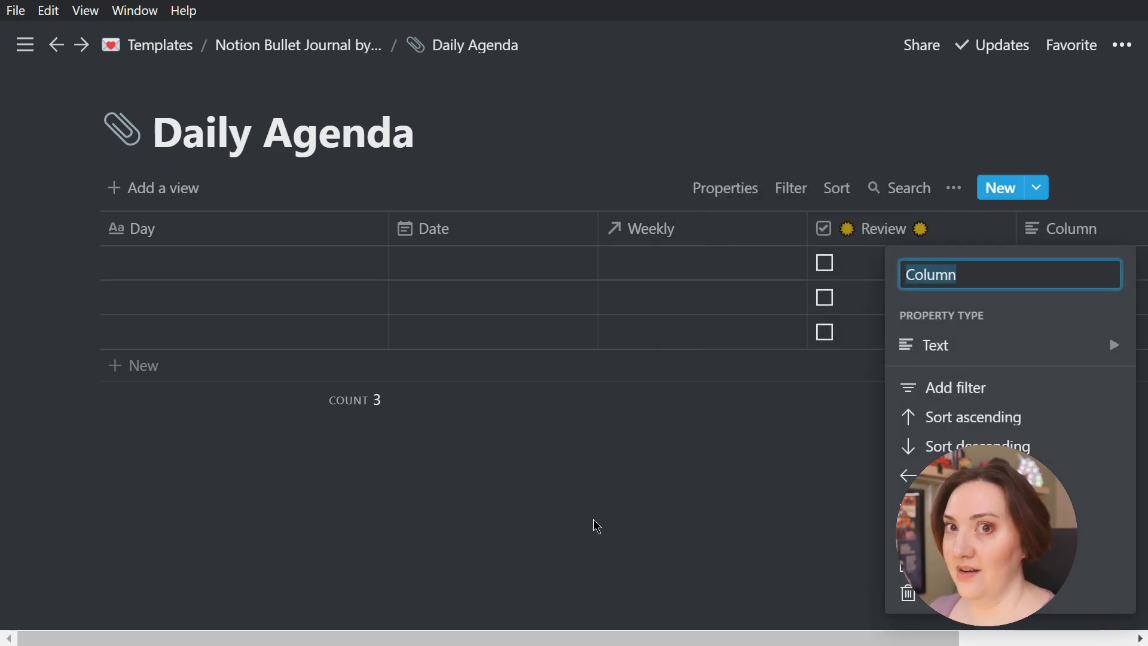
pyautogui.press('super+period')
pyautogui.write('check')
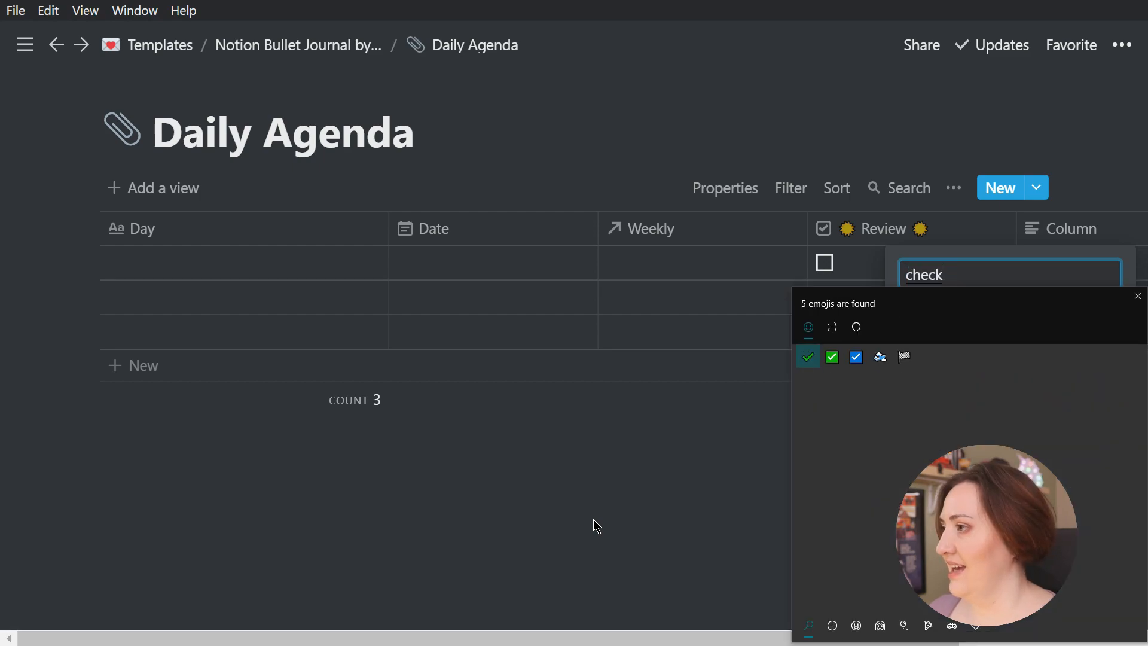
pyautogui.click(831, 357)
pyautogui.click(832, 357)
pyautogui.press('Escape')
pyautogui.write('Priority 1 ✅')
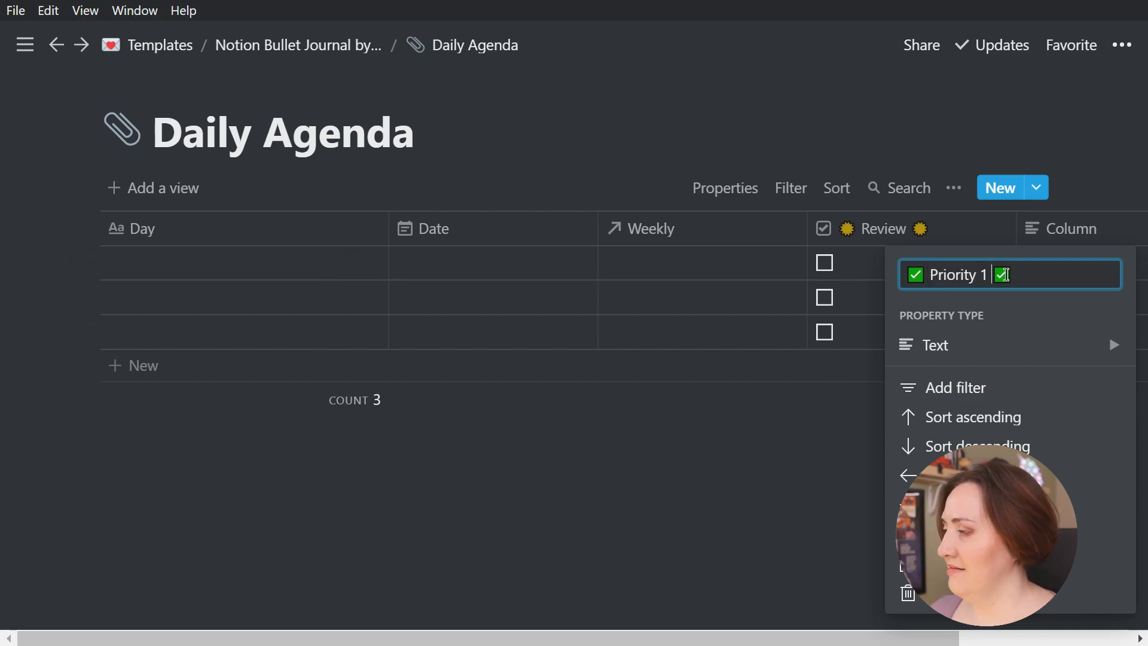
pyautogui.moveTo(1024, 345)
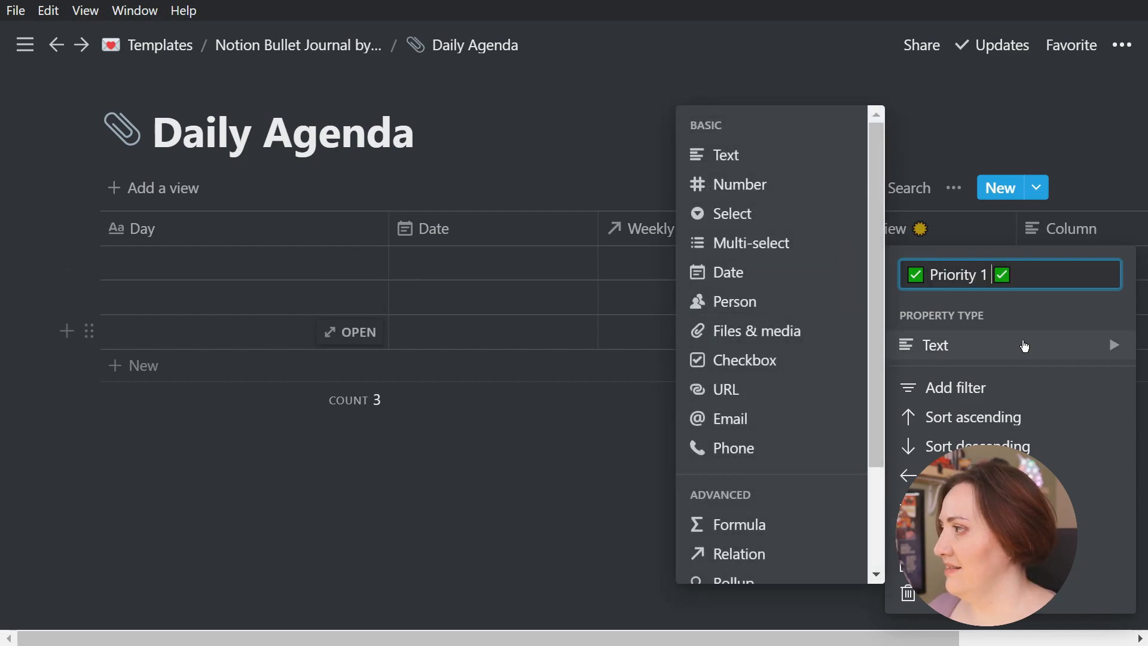
pyautogui.click(784, 364)
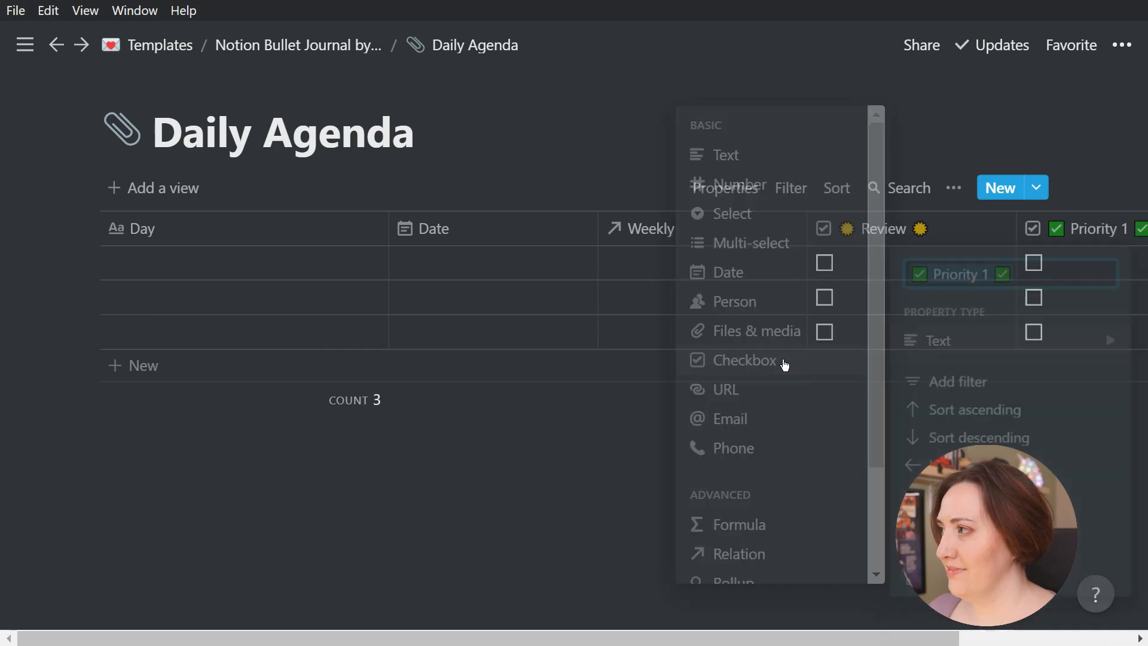
# Add a Text column after the Priority 1 checkbox named "Priority 1" with a memo emoji on each side
pyautogui.moveTo(469, 637); pyautogui.dragTo(701, 638)
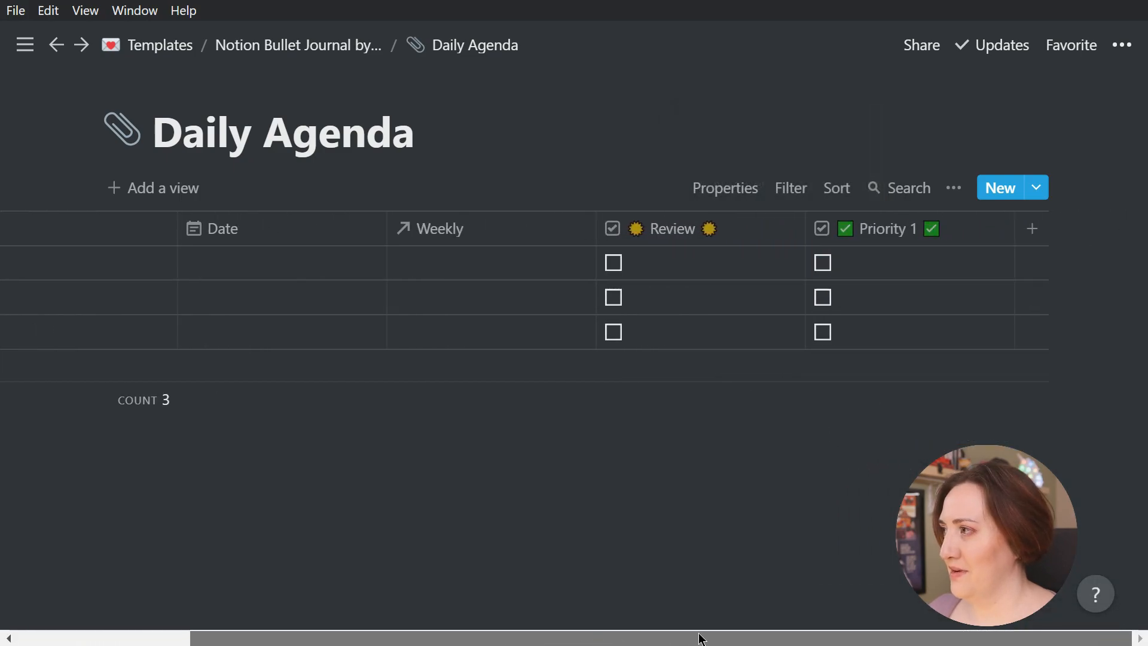
pyautogui.click(1034, 232)
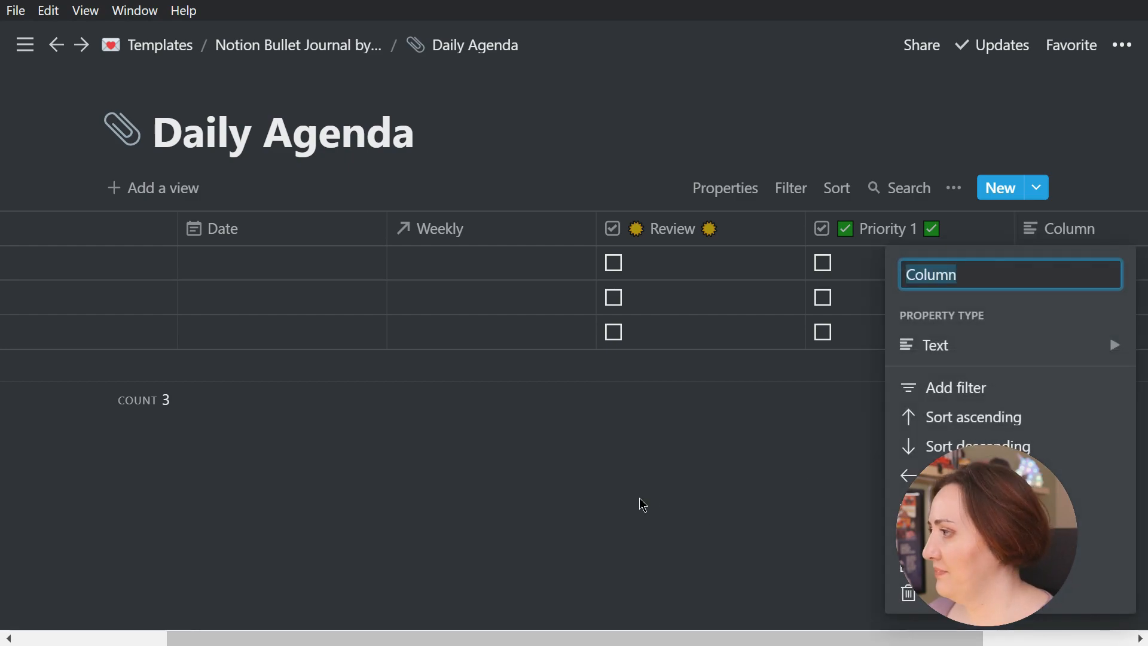
pyautogui.press('super+period')
pyautogui.write('write')
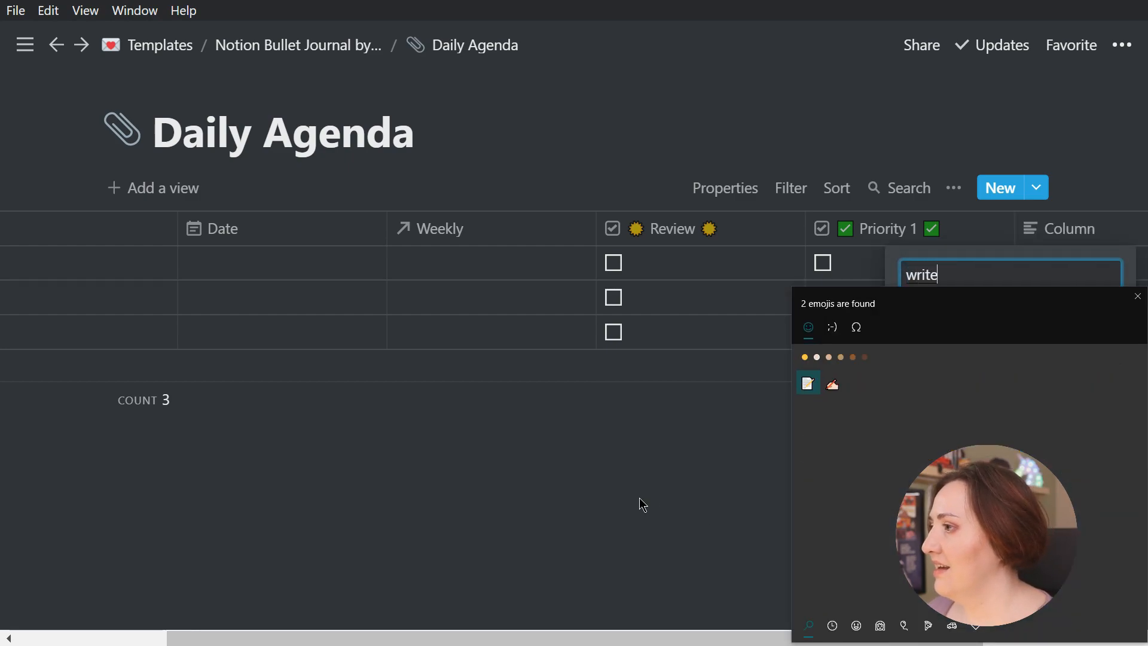
pyautogui.press('Return')
pyautogui.press('Return')
pyautogui.press('Escape')
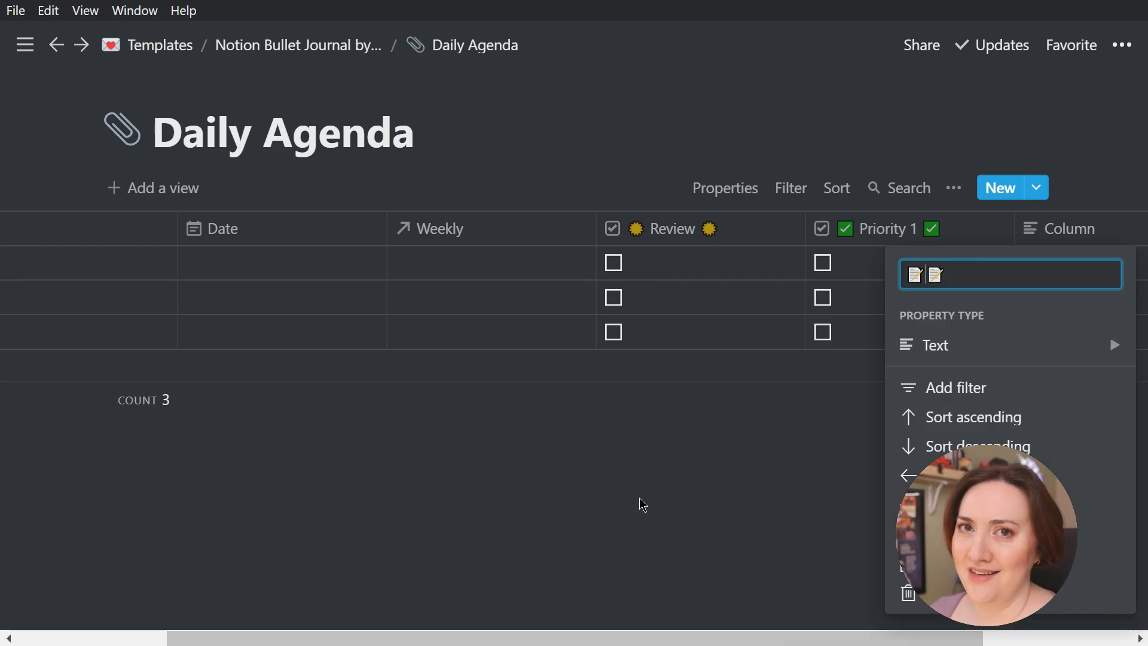
pyautogui.write('Priority 1')
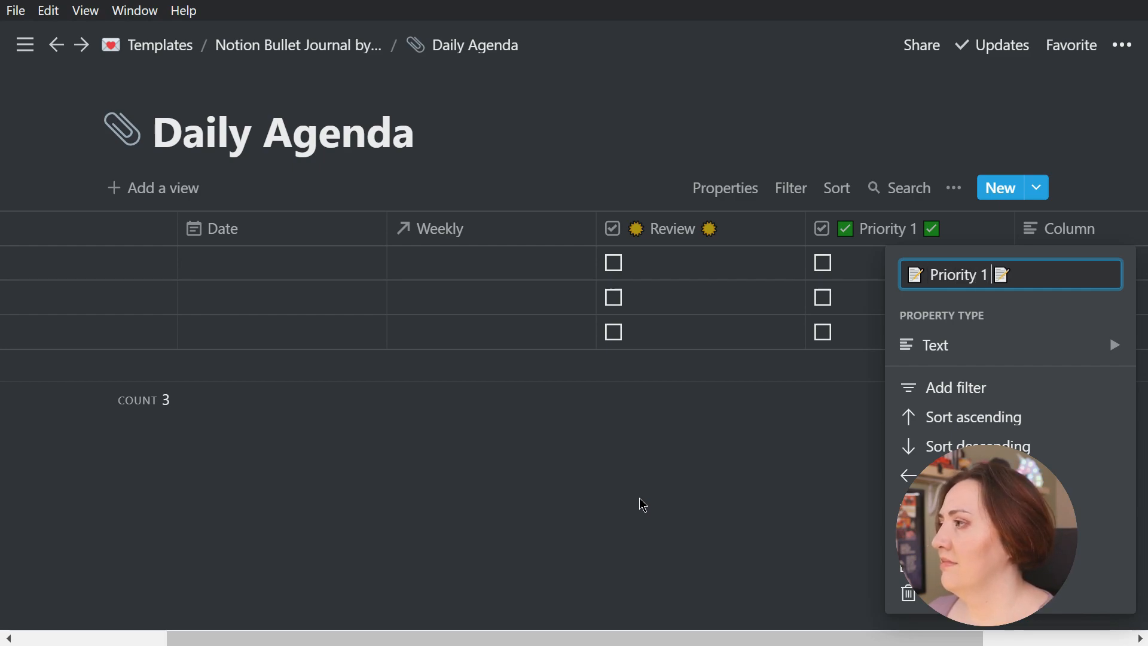
pyautogui.press('Return')
# Add a Checkbox column at the end of the table named "Priority 2" with a green check mark emoji on each side
pyautogui.moveTo(607, 638); pyautogui.dragTo(767, 638)
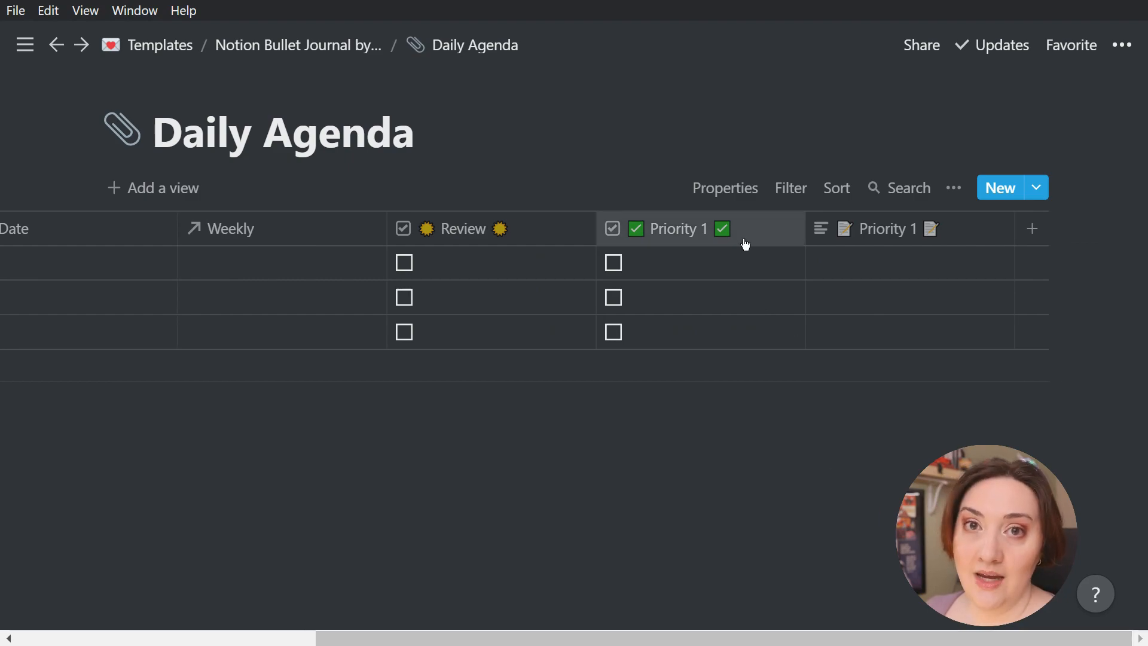
pyautogui.click(1036, 234)
pyautogui.press('super+period')
pyautogui.doubleClick(822, 356)
pyautogui.press('Escape')
pyautogui.press('Left')
pyautogui.write('Priority 2')
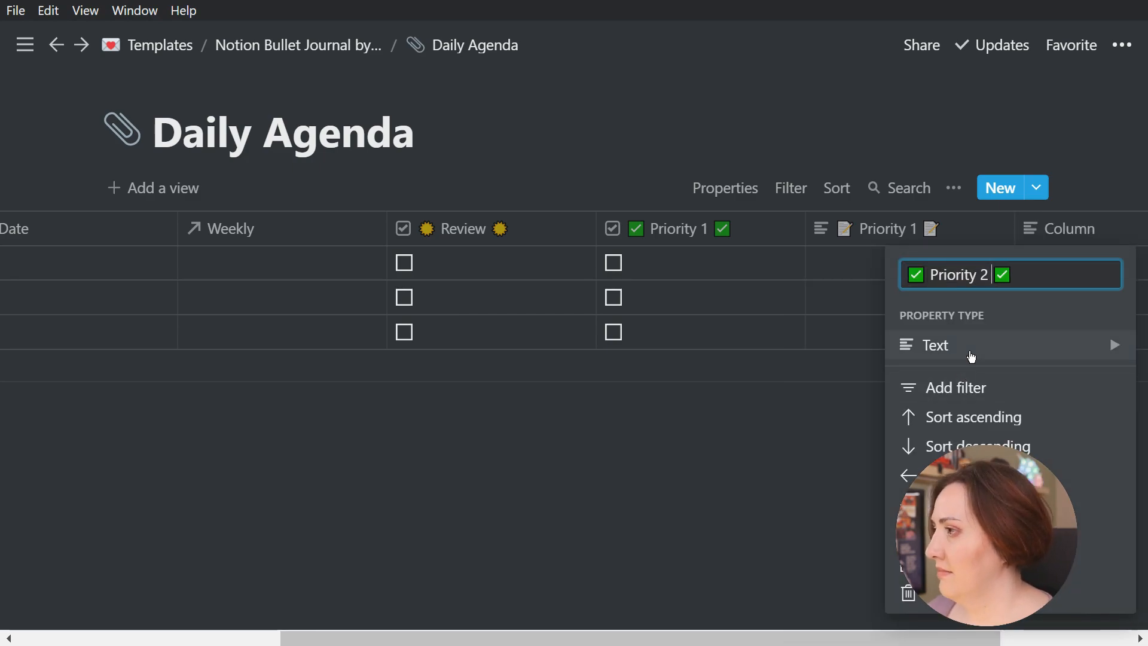
pyautogui.press('Return')
# Add a Text column after the Priority 2 checkbox named "Priority 2" with a memo emoji on each side
pyautogui.hscroll(5, 935, 384)
pyautogui.click(1032, 228)
pyautogui.press('super+period')
pyautogui.doubleClick(832, 357)
pyautogui.press('Escape')
pyautogui.press('Left')
pyautogui.write('Priority 2')
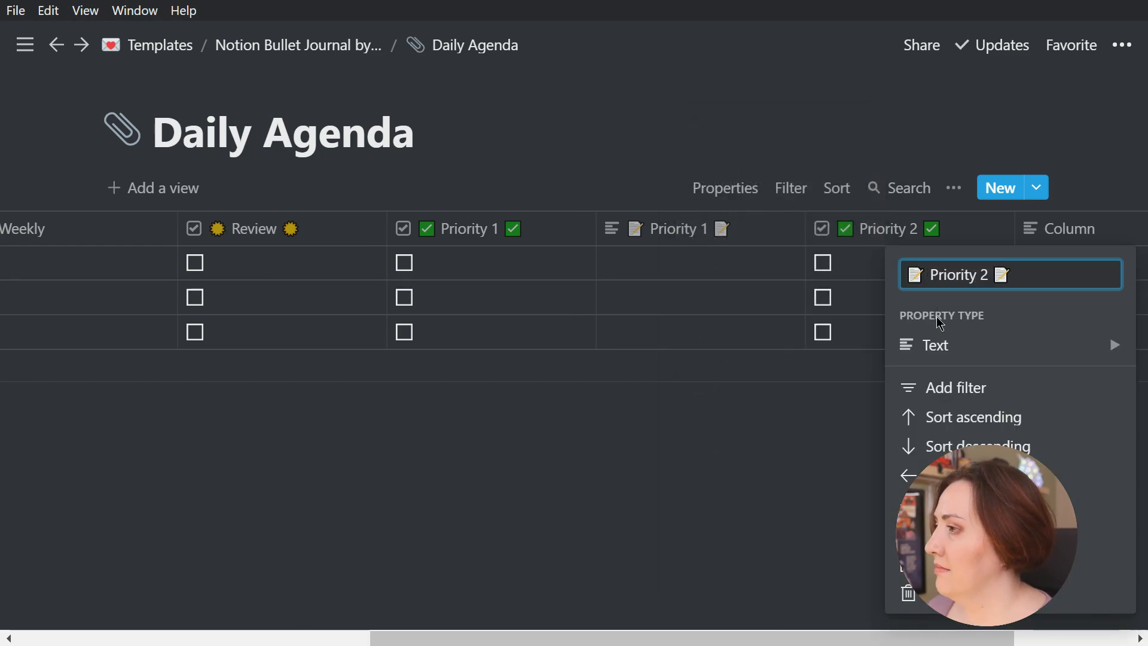
pyautogui.press('Return')
# Add a Checkbox column at the end of the table named "Priority 3" with a green check mark emoji on each side
pyautogui.moveTo(655, 638); pyautogui.dragTo(728, 637)
pyautogui.click(1032, 236)
pyautogui.press('super+period')
pyautogui.doubleClick(808, 355)
pyautogui.press('Escape')
pyautogui.press('Left')
pyautogui.write('Priority 3')
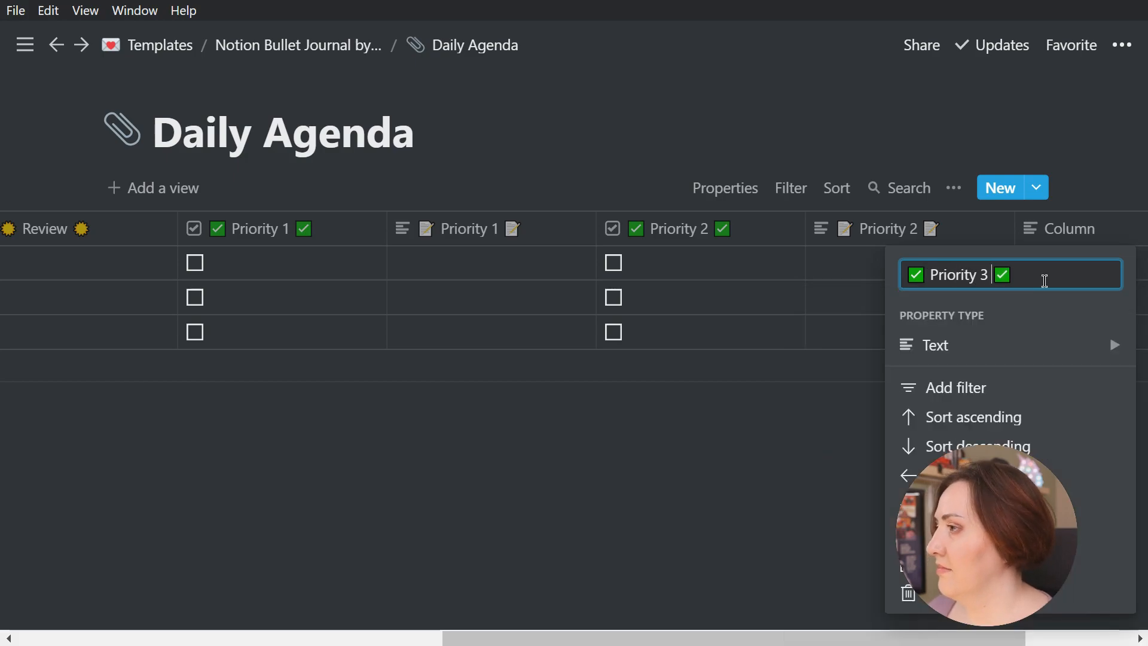
pyautogui.click(968, 345)
pyautogui.click(726, 368)
# Add a Text column after the Priority 3 checkbox named "Priority 3" with a memo emoji on each side
pyautogui.moveTo(873, 638); pyautogui.dragTo(933, 637)
pyautogui.click(1028, 230)
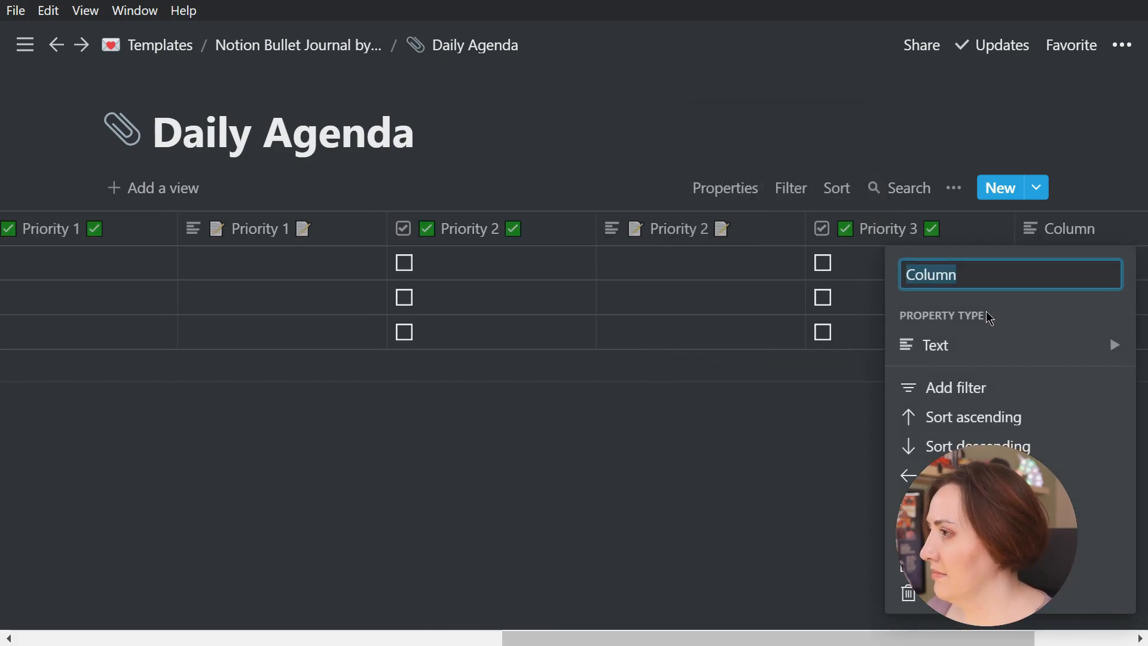
pyautogui.doubleClick(988, 275)
pyautogui.press('super+period')
pyautogui.doubleClick(832, 357)
pyautogui.press('Escape')
pyautogui.press('Left')
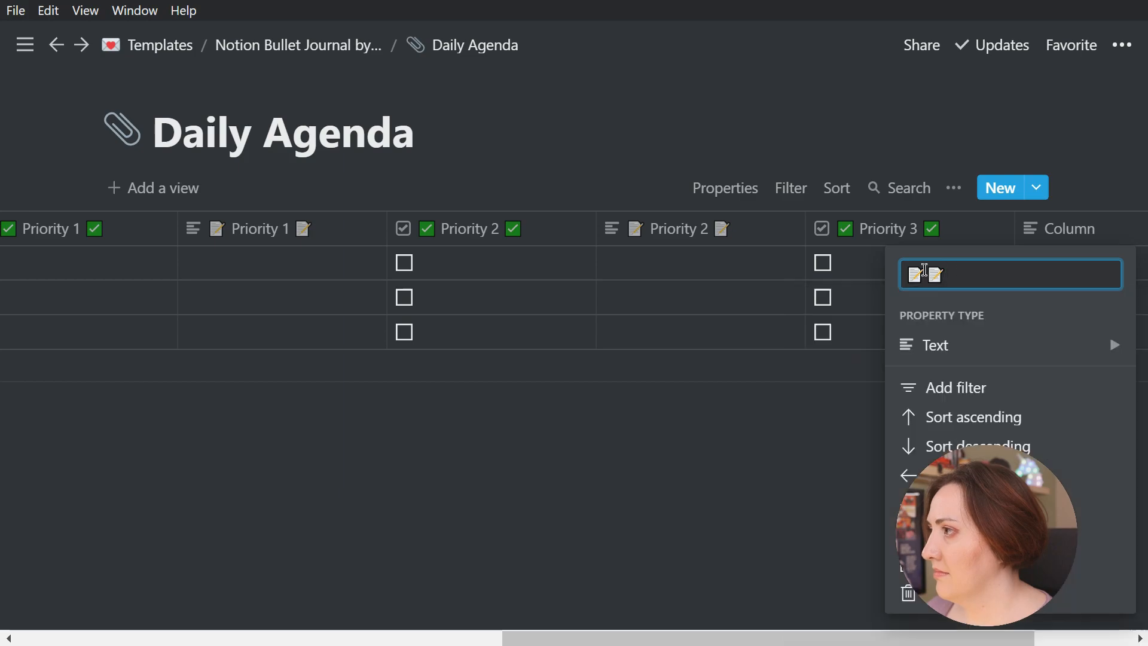
pyautogui.write('Priority 3')
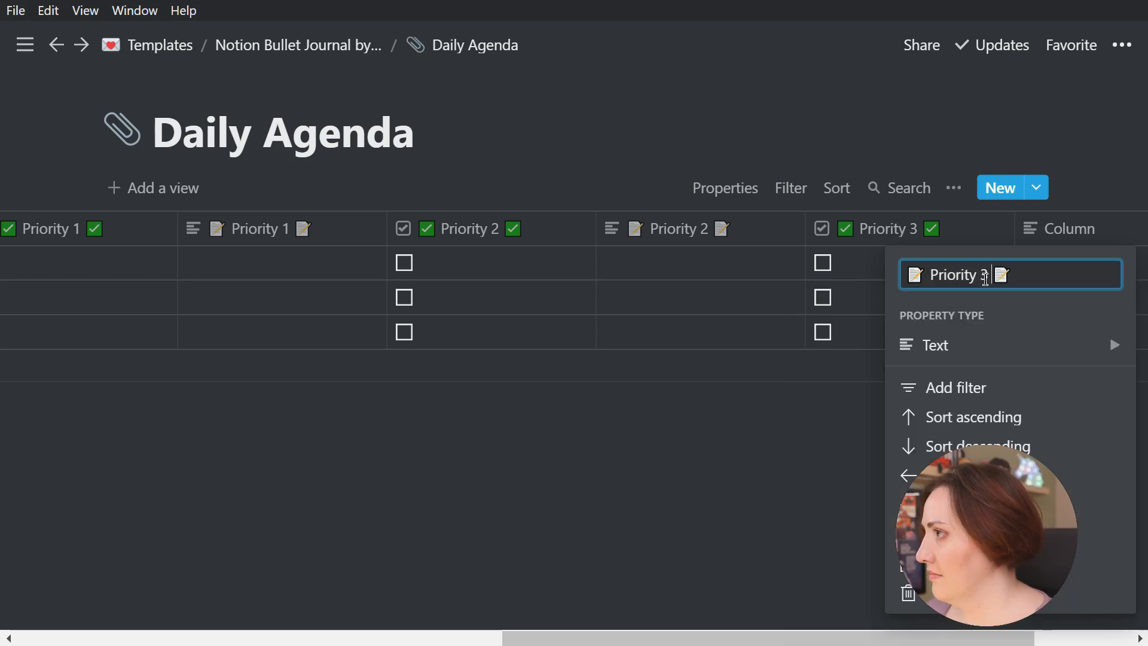
pyautogui.press('Return')
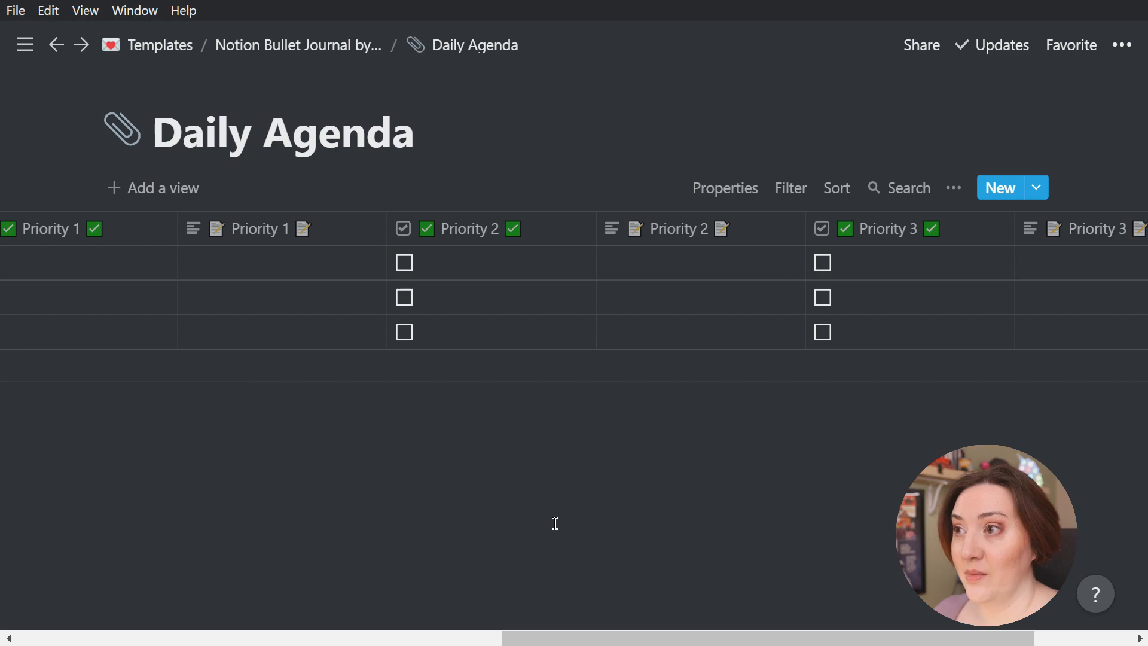
# Open the first Daily Agenda entry as a full page and look over its list of properties
pyautogui.moveTo(557, 628); pyautogui.dragTo(66, 628)
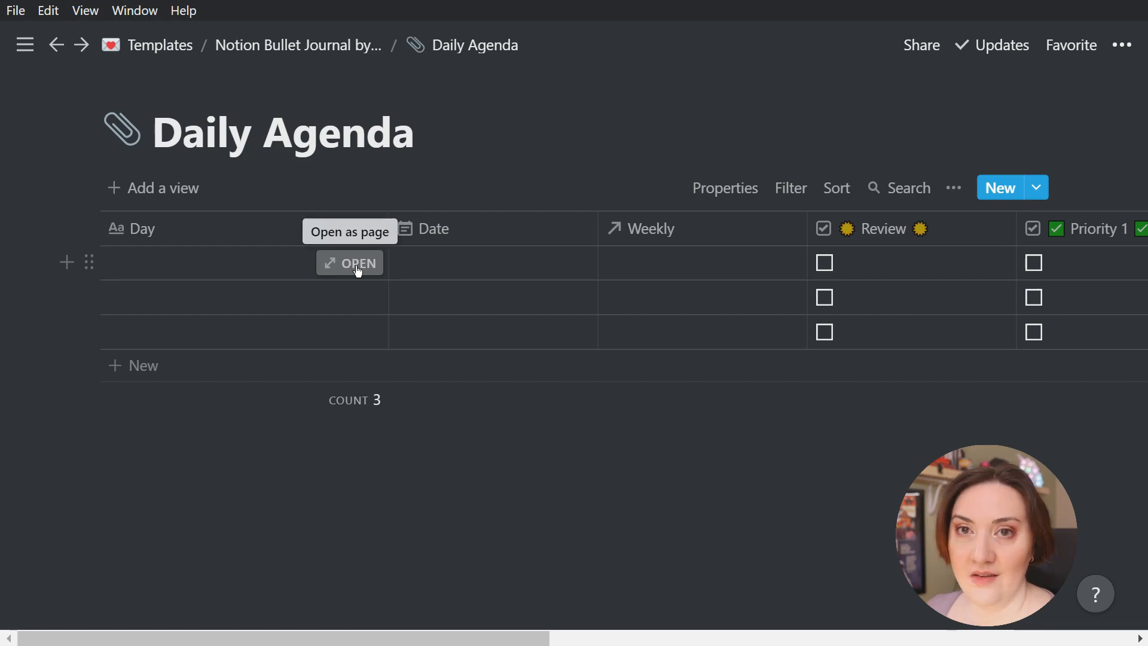
pyautogui.click(357, 271)
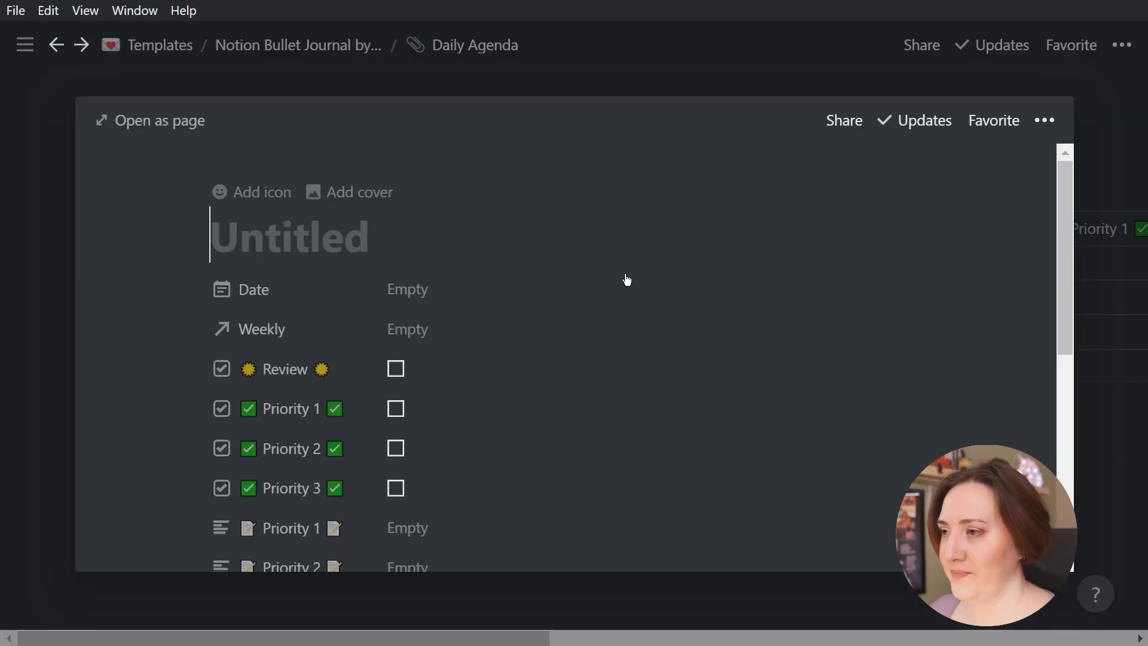
pyautogui.click(163, 125)
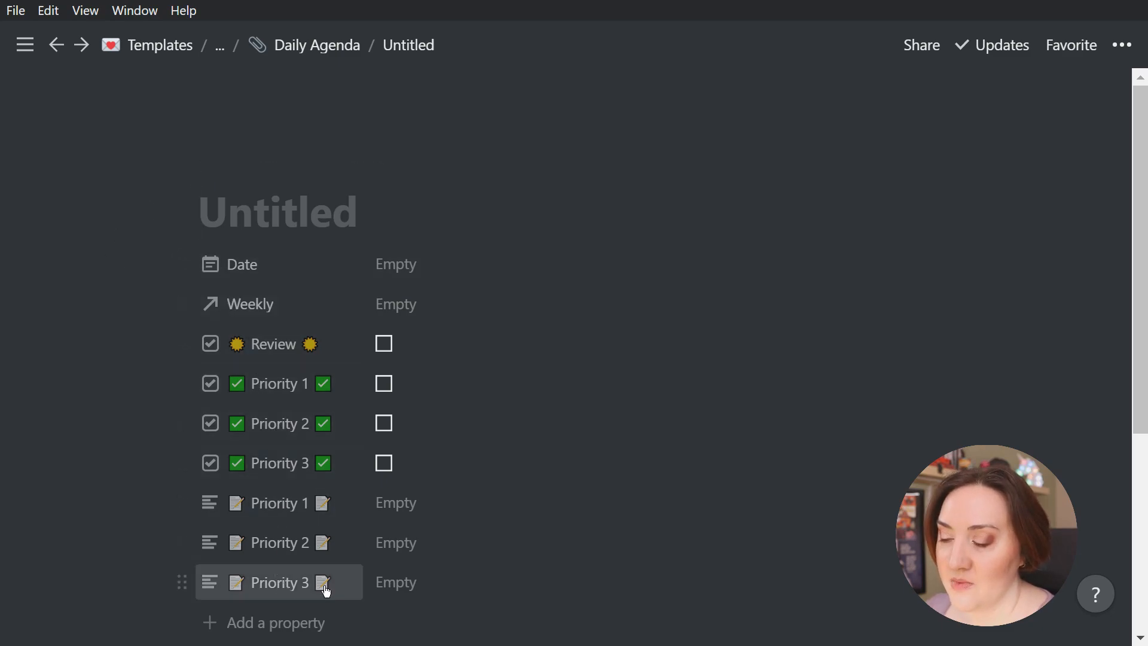
pyautogui.scroll(-3, 498, 547)
pyautogui.scroll(3, 584, 405)
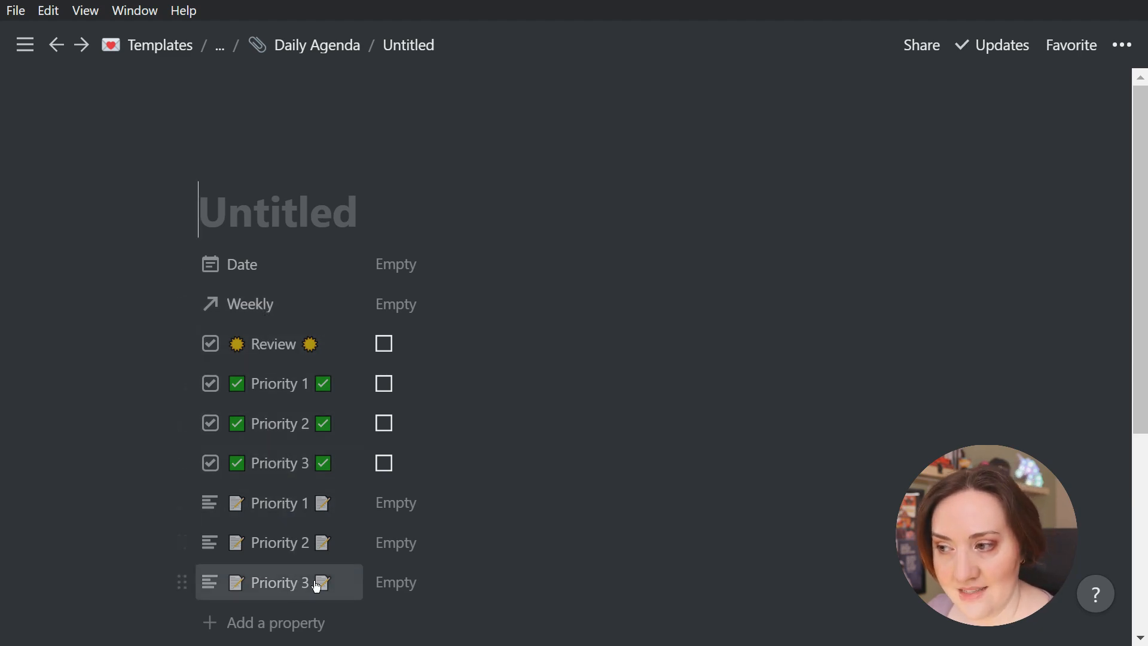
# Reorder the entry's properties so the Priority 1 and Priority 2 text fields each sit directly below their matching checkboxes
pyautogui.scroll(-3, 619, 478)
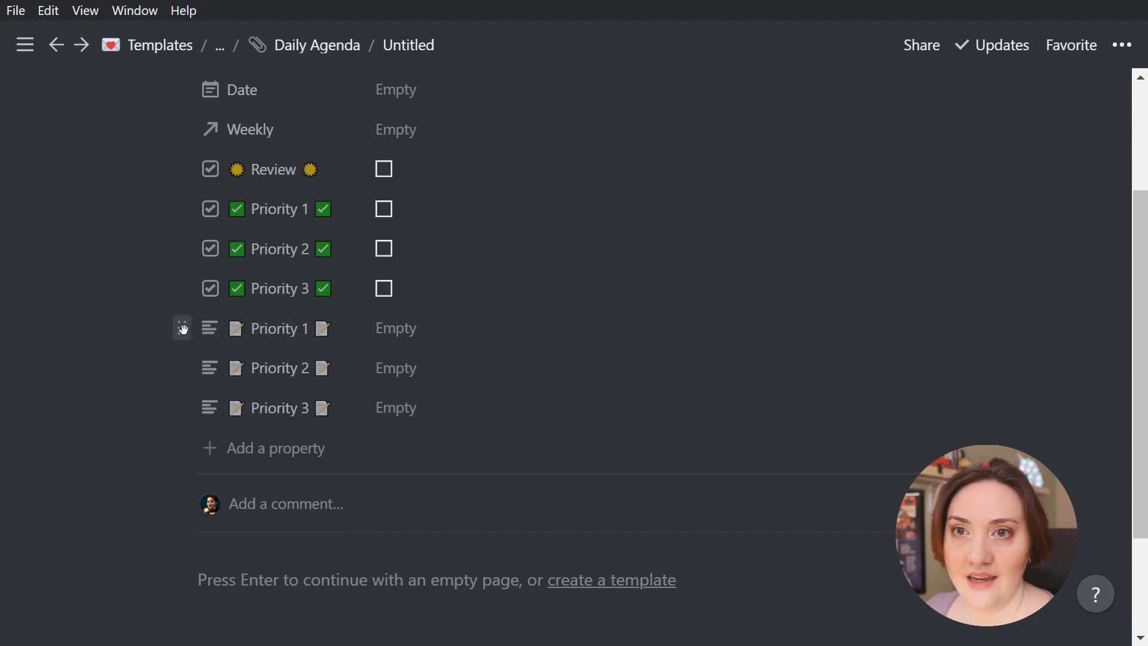
pyautogui.moveTo(183, 328); pyautogui.dragTo(182, 234)
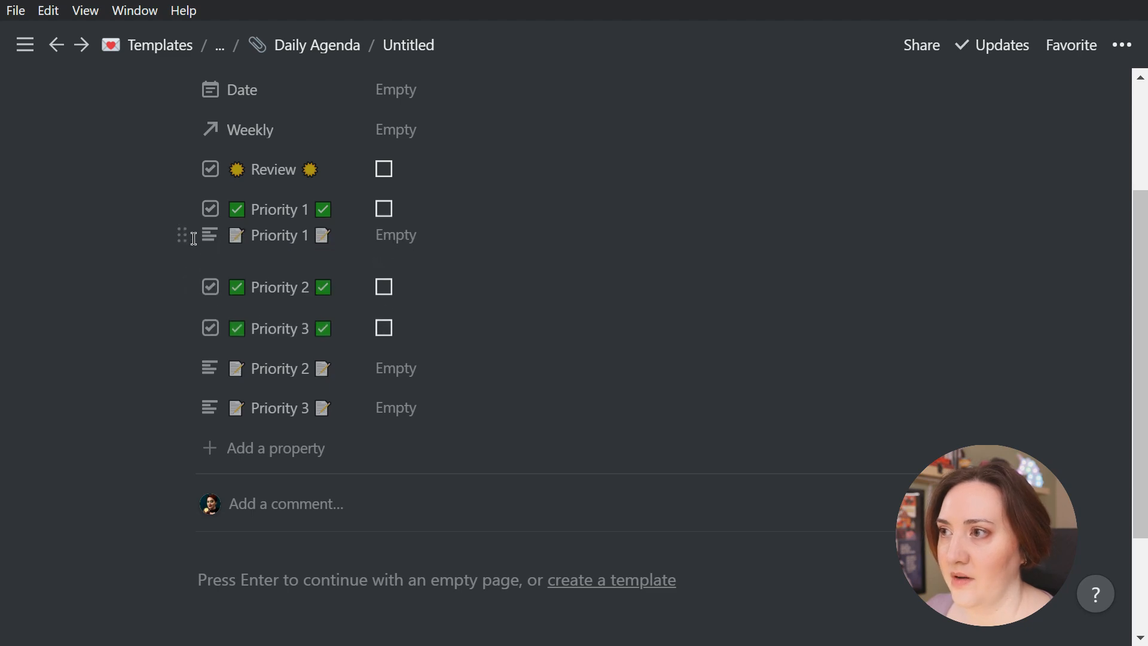
pyautogui.moveTo(180, 367); pyautogui.dragTo(187, 326)
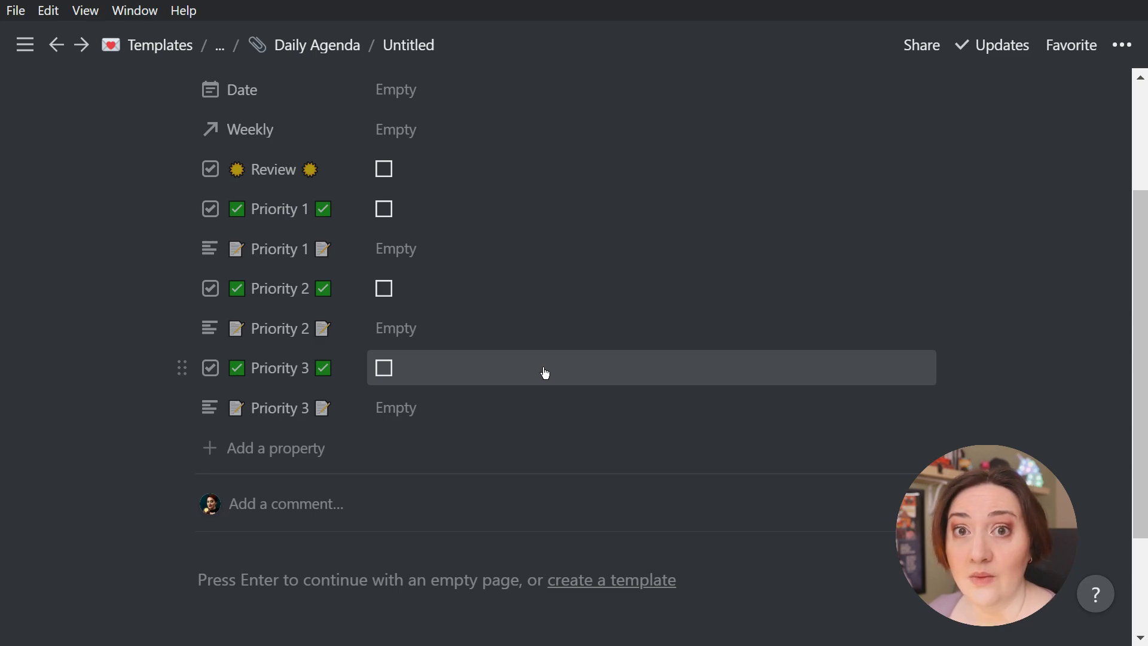
# Add a Checkbox property below the Priority 3 text field named "Review" with a crescent moon emoji on each side
pyautogui.click(253, 453)
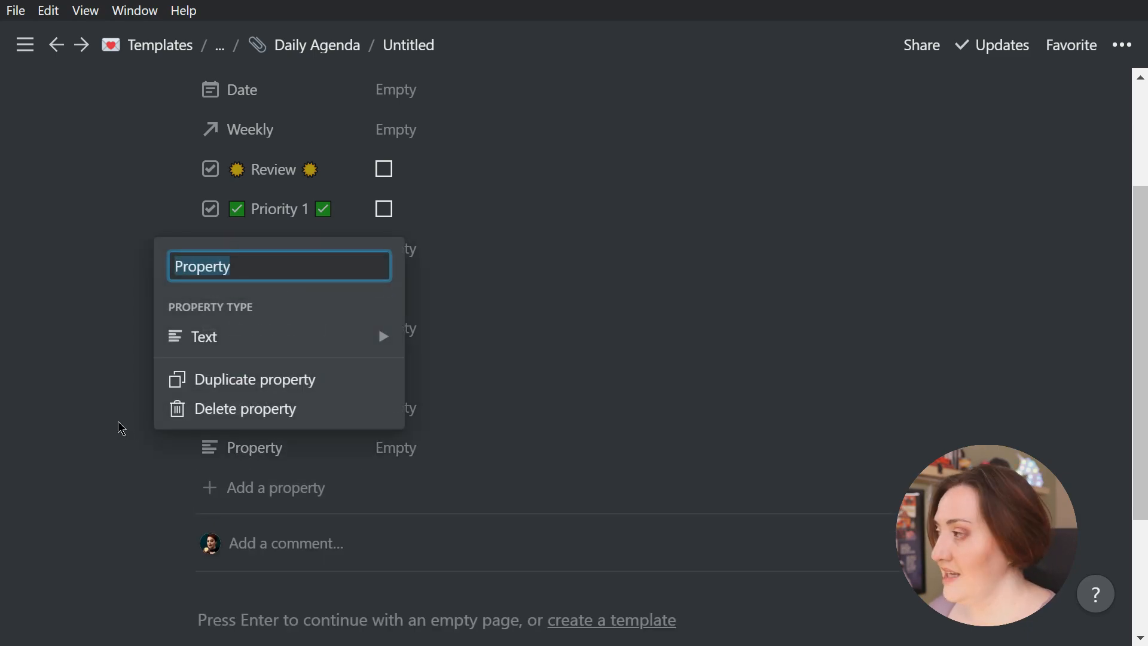
pyautogui.press('super+period')
pyautogui.write('moon')
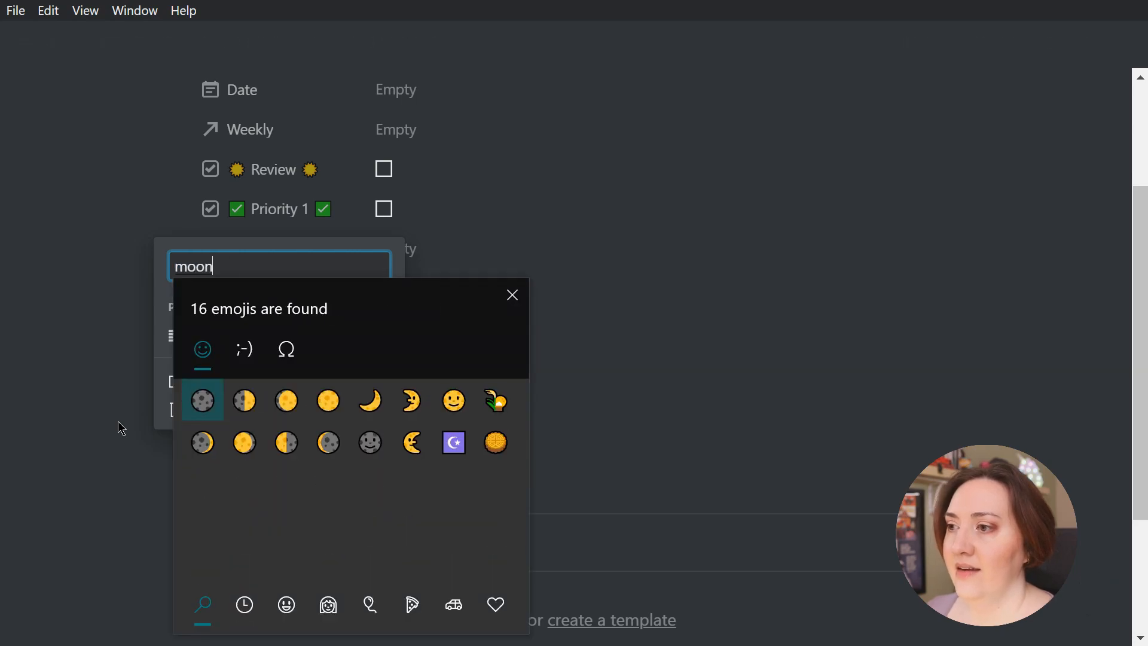
pyautogui.click(386, 410)
pyautogui.click(384, 410)
pyautogui.press('Escape')
pyautogui.click(198, 266)
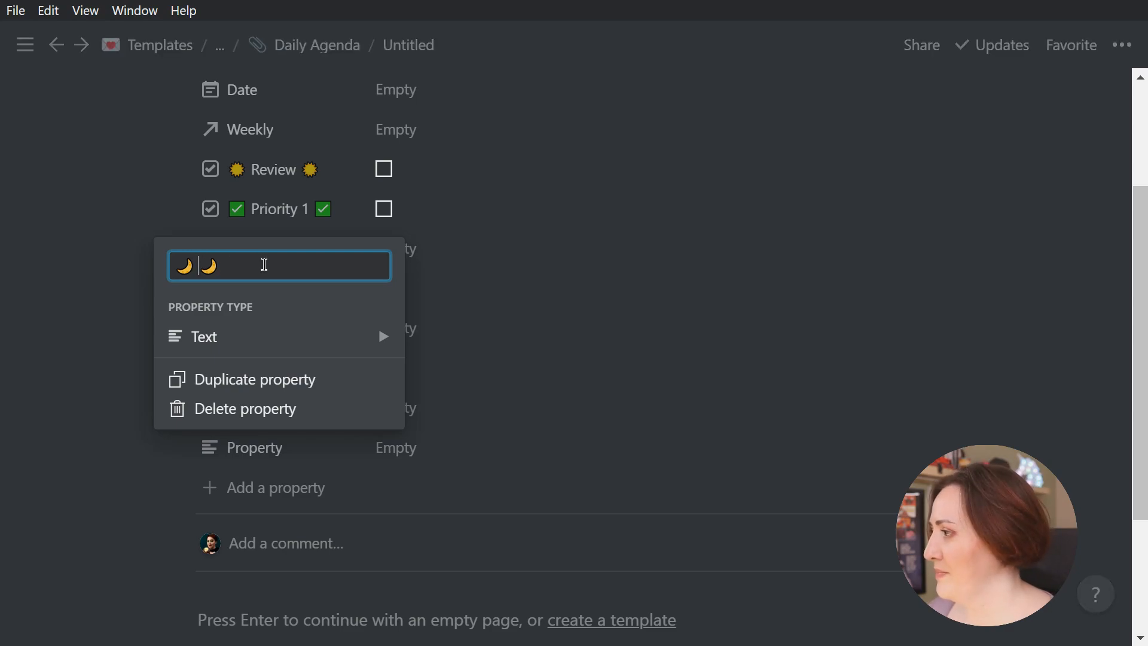
pyautogui.write('Review')
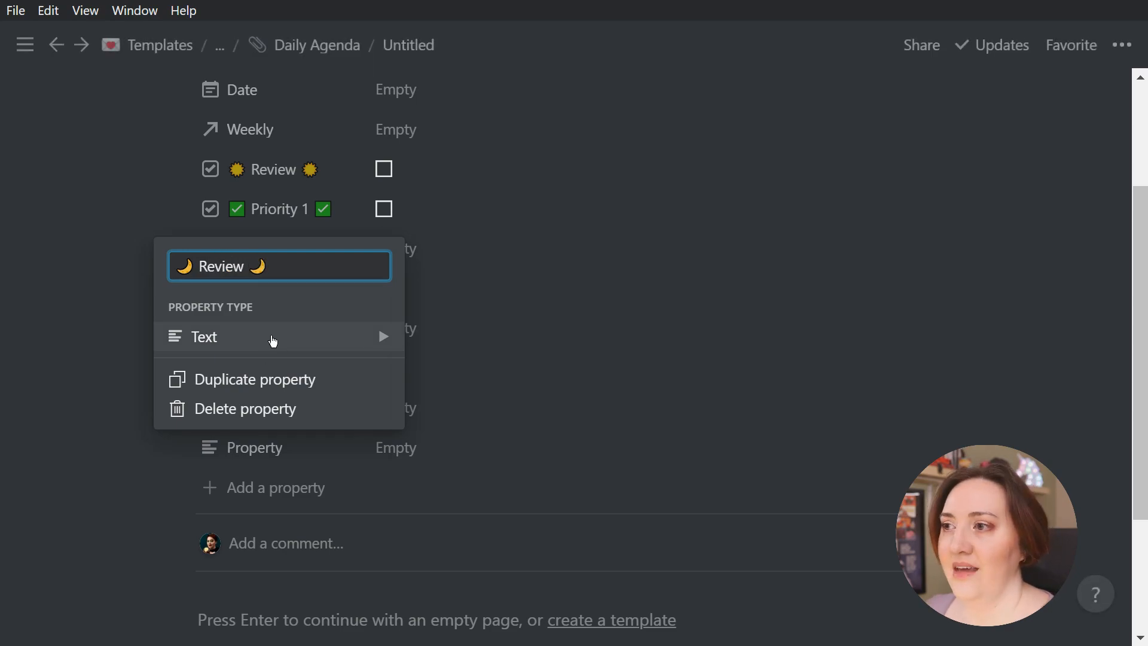
pyautogui.moveTo(326, 338)
pyautogui.click(474, 351)
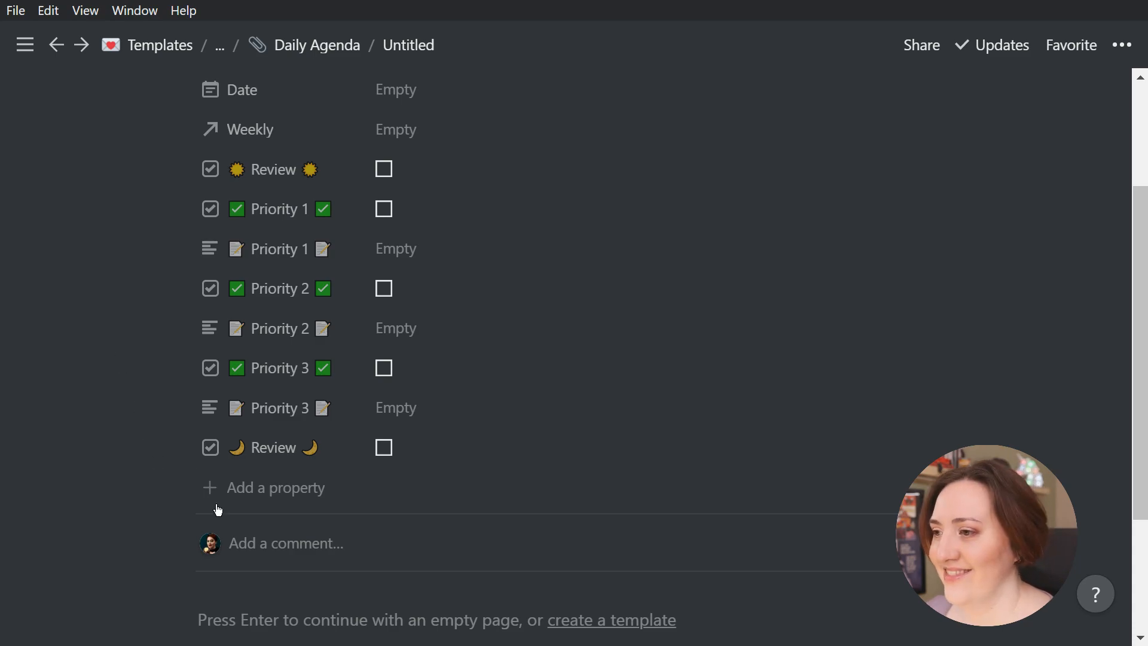
# Add a Multi-select property below the moon Review checkbox named "Mood" with a smiling face emoji on each side
pyautogui.click(235, 492)
pyautogui.press('super+period')
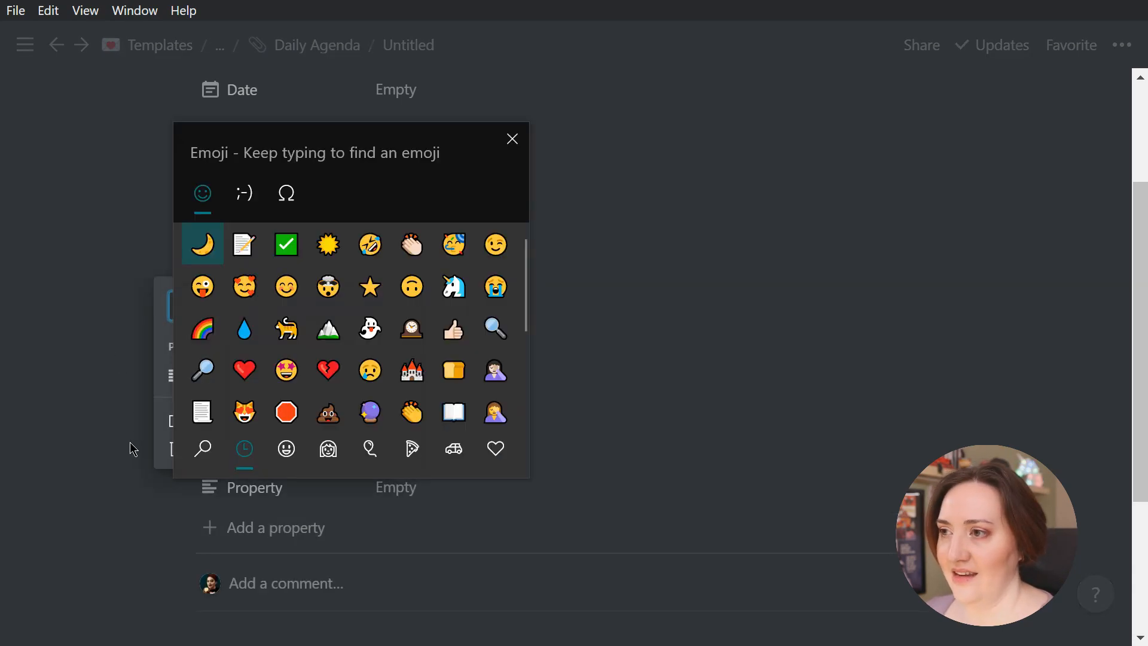
pyautogui.doubleClick(289, 290)
pyautogui.press('Escape')
pyautogui.click(195, 305)
pyautogui.write('Mood 😊')
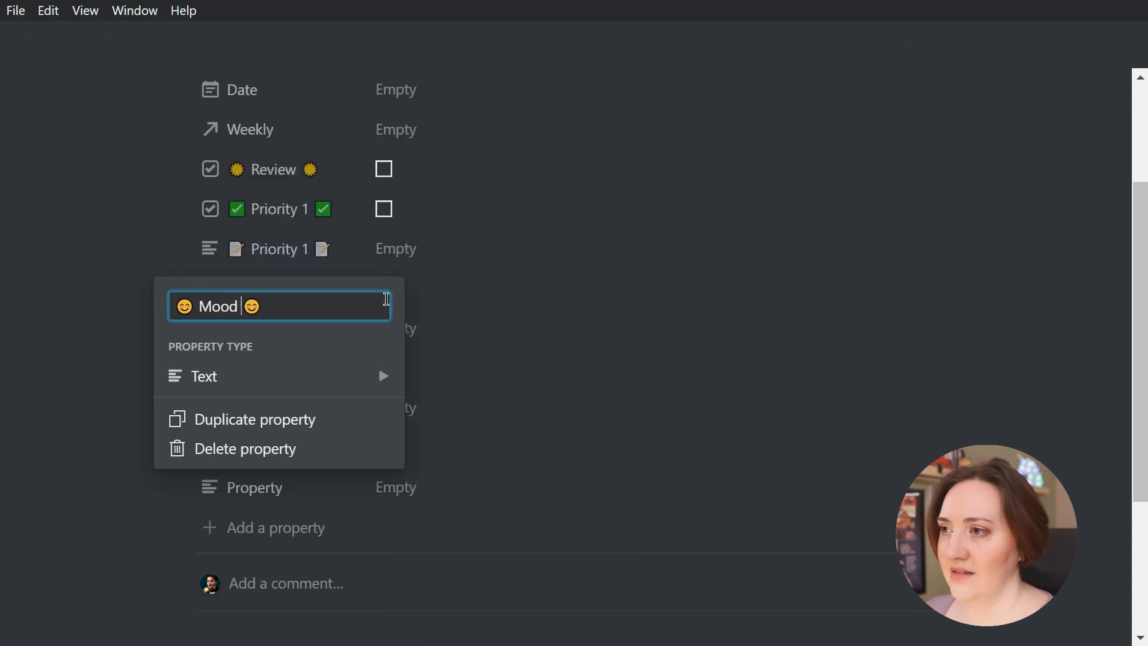
pyautogui.moveTo(294, 379)
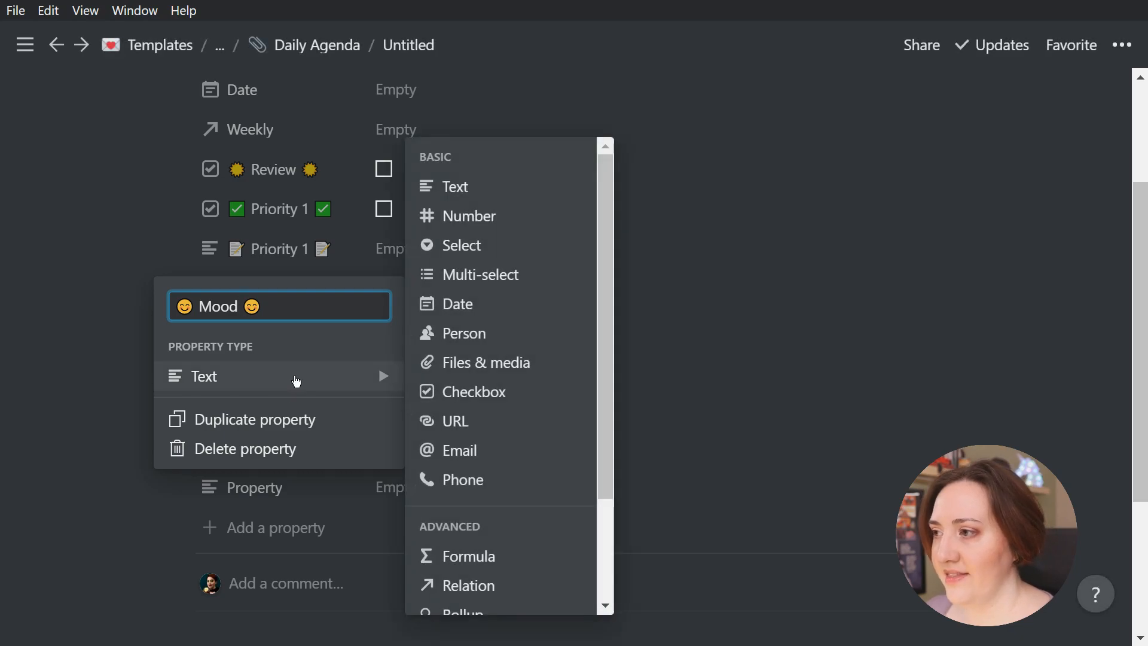
pyautogui.click(512, 280)
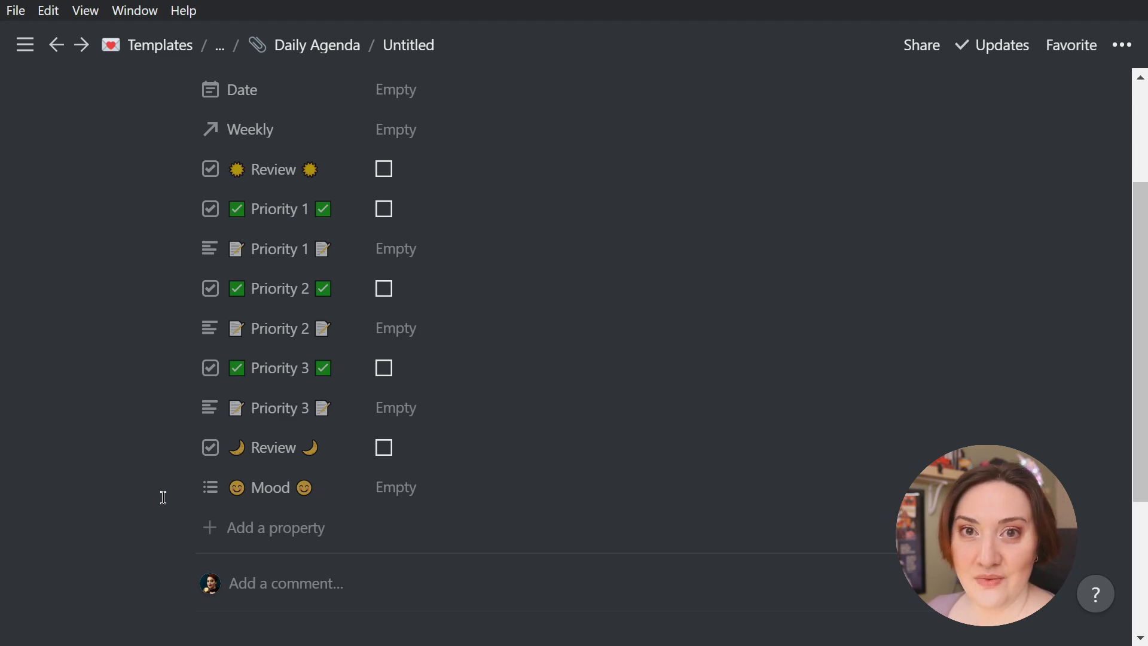
# Create a Mood option made of three winking tongue-out face emojis and assign it to this entry
pyautogui.click(434, 490)
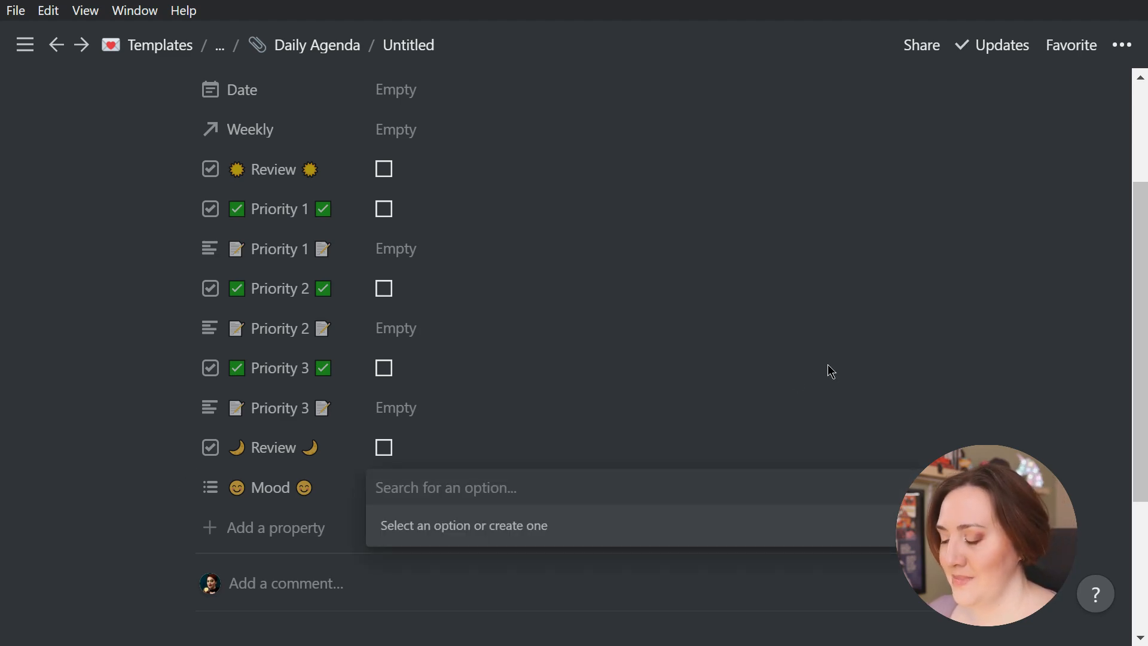
pyautogui.press('super+period')
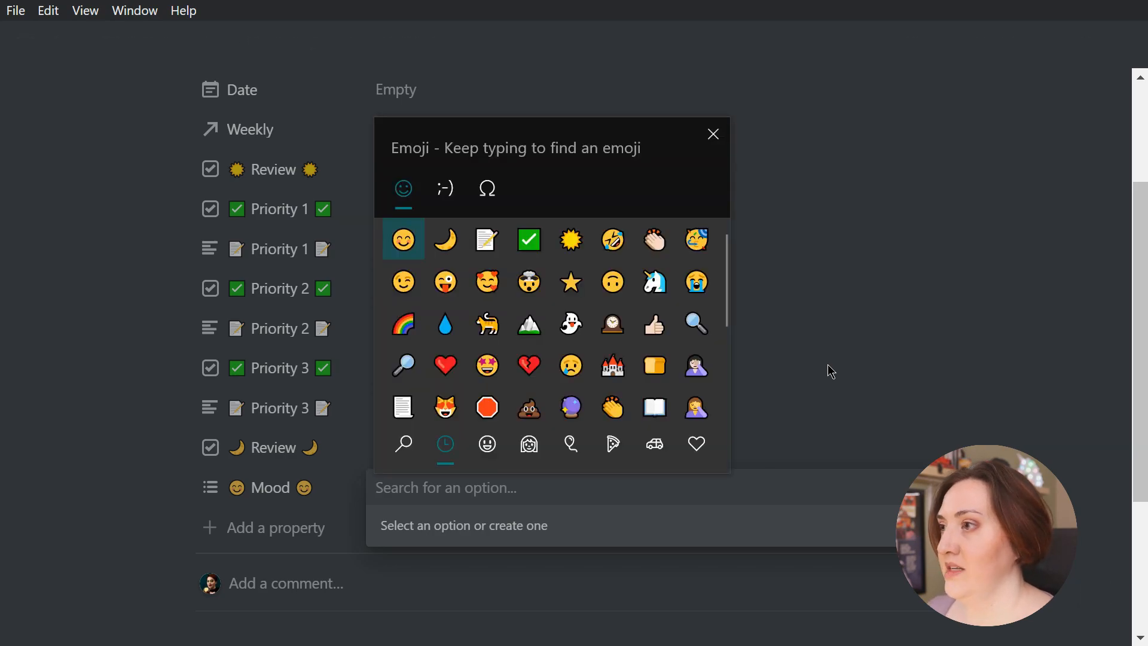
pyautogui.click(442, 282)
pyautogui.click(442, 282)
pyautogui.click(442, 282)
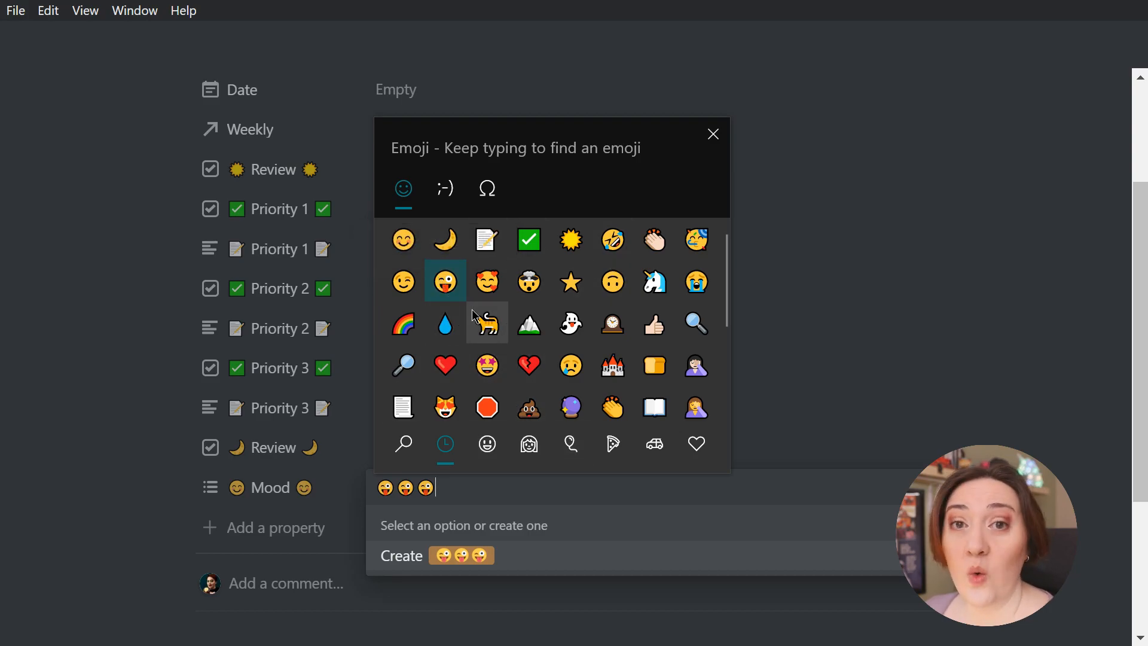
pyautogui.press('Escape')
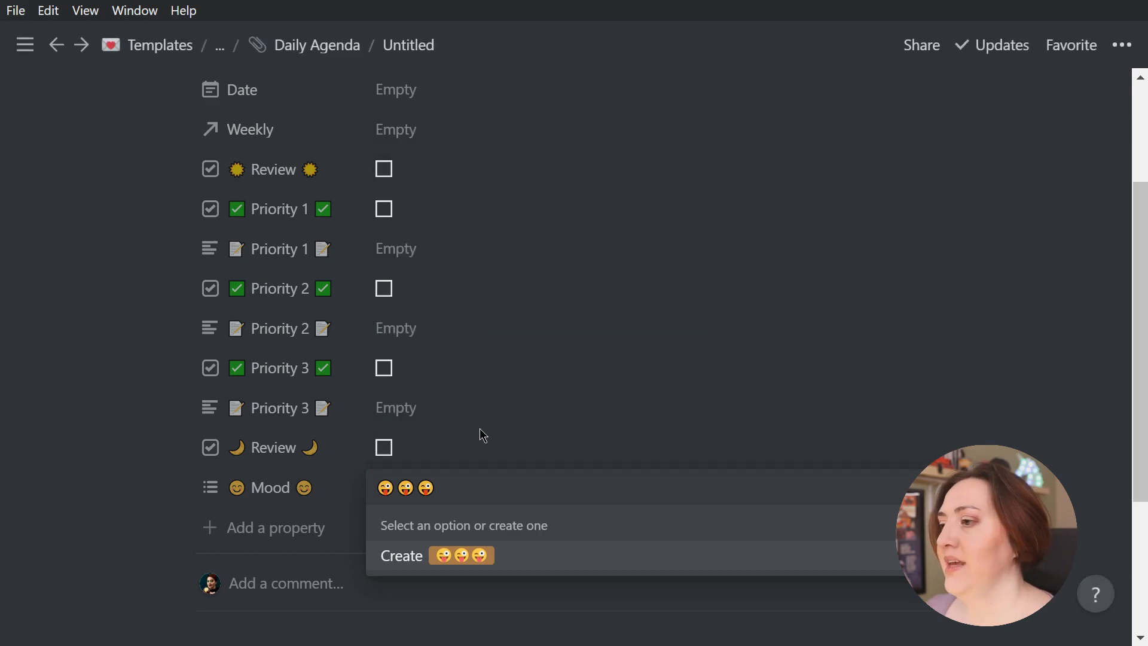
pyautogui.click(471, 565)
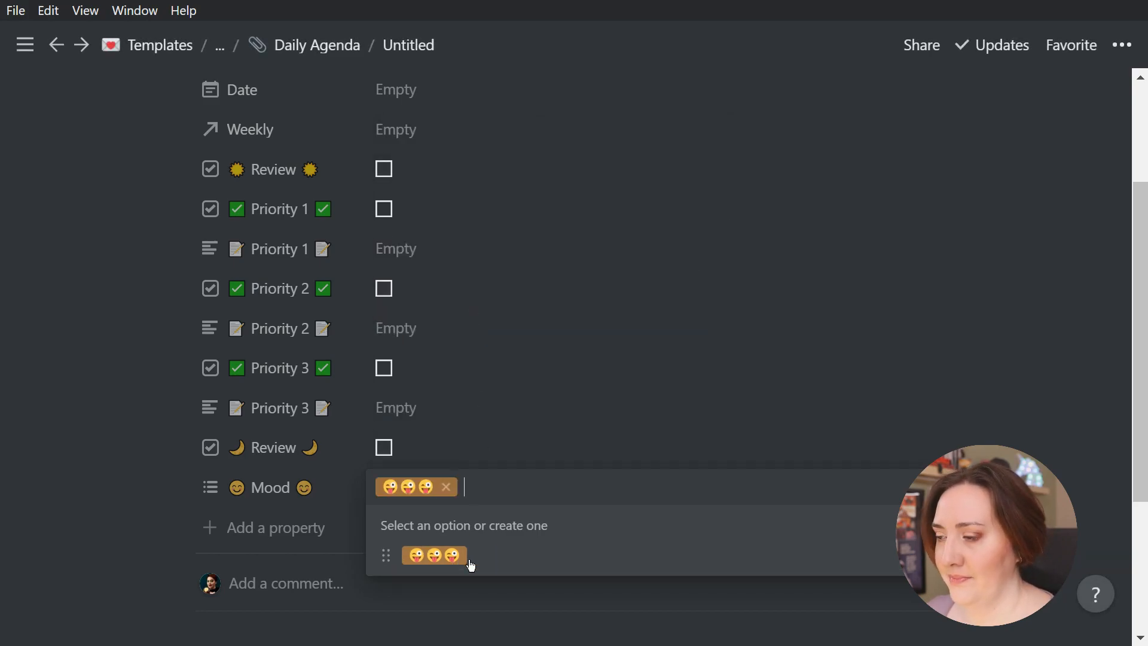
pyautogui.click(158, 377)
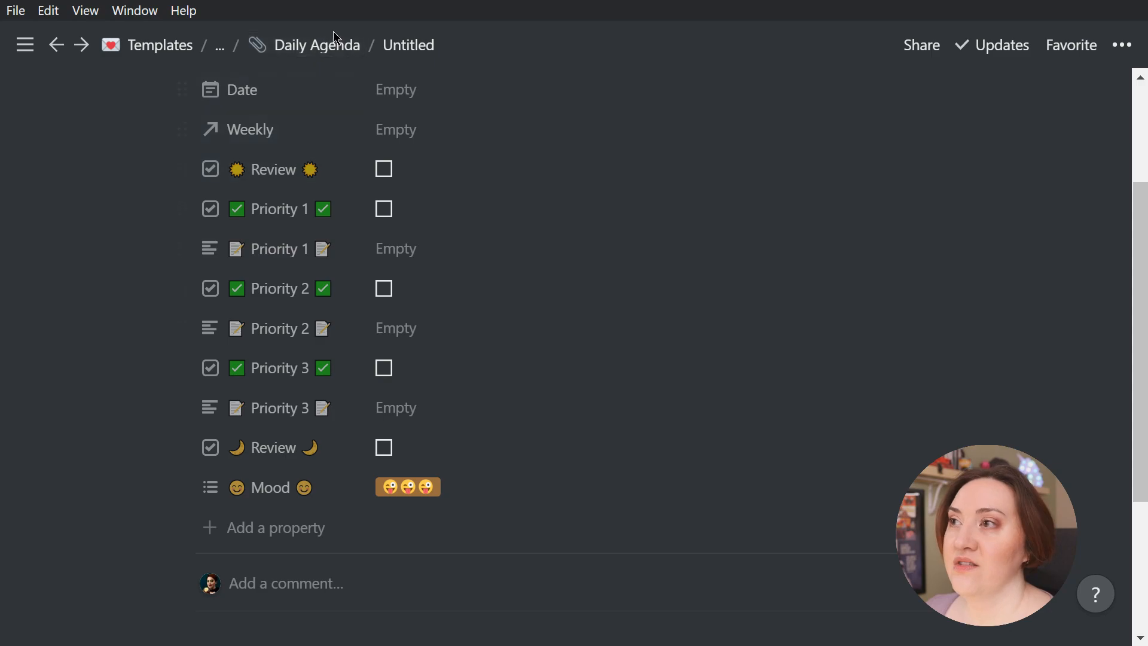
# Open the second entry in the Daily Agenda database and assign it the existing three-winking-face Mood option
pyautogui.click(323, 46)
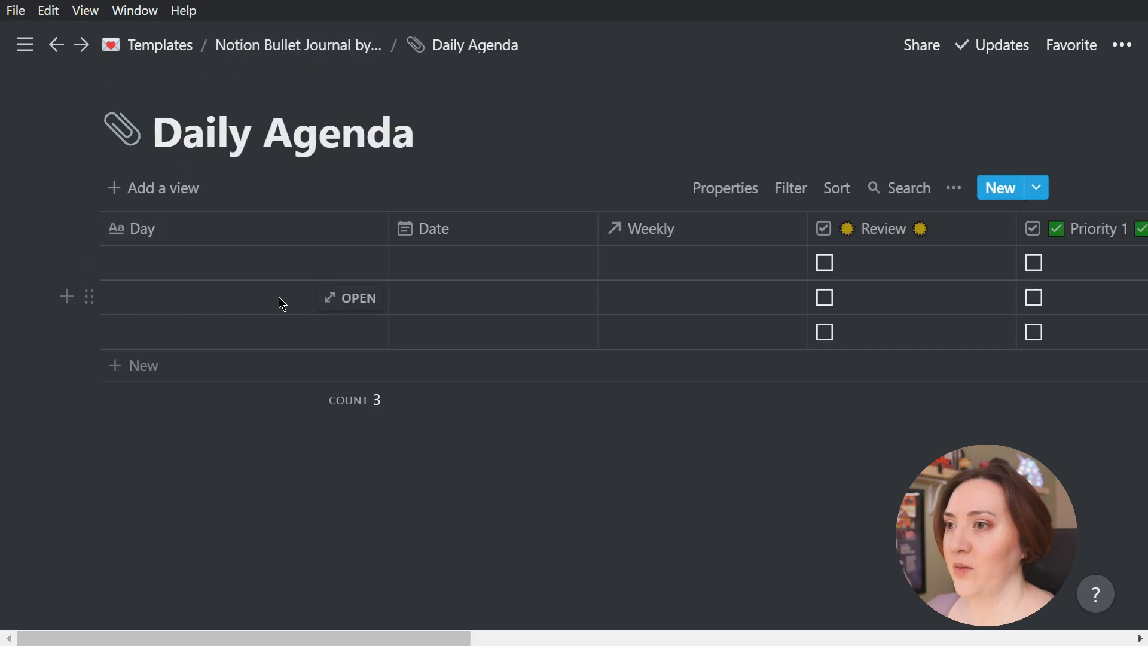
pyautogui.click(345, 307)
pyautogui.scroll(-8, 594, 306)
pyautogui.scroll(3, 345, 328)
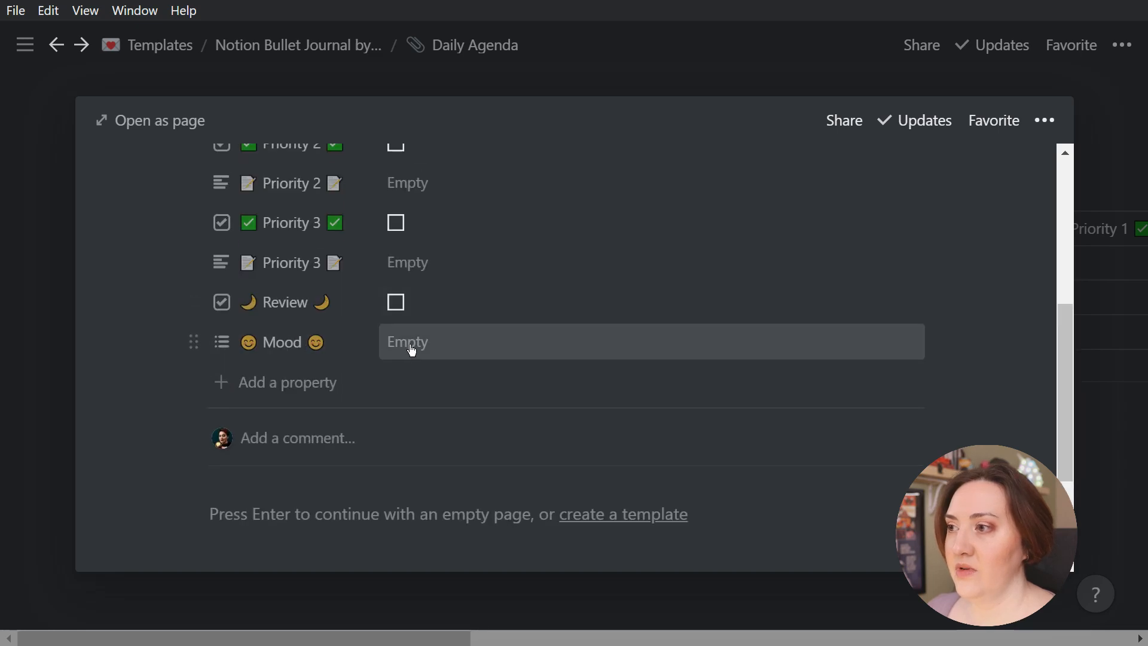
pyautogui.click(436, 341)
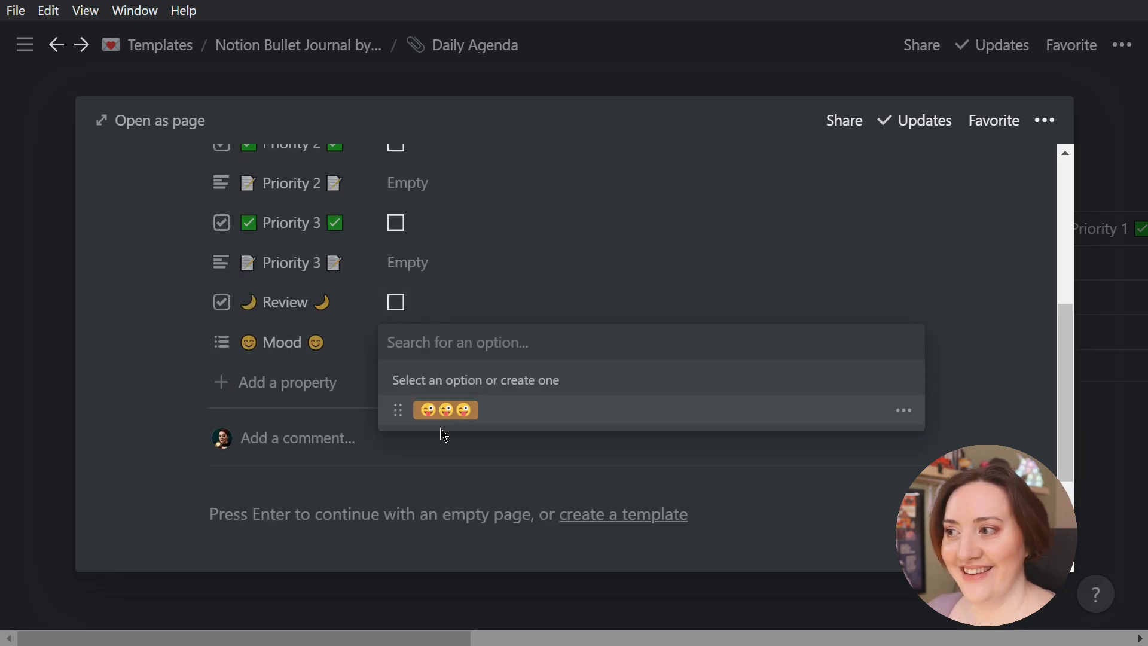
pyautogui.click(456, 421)
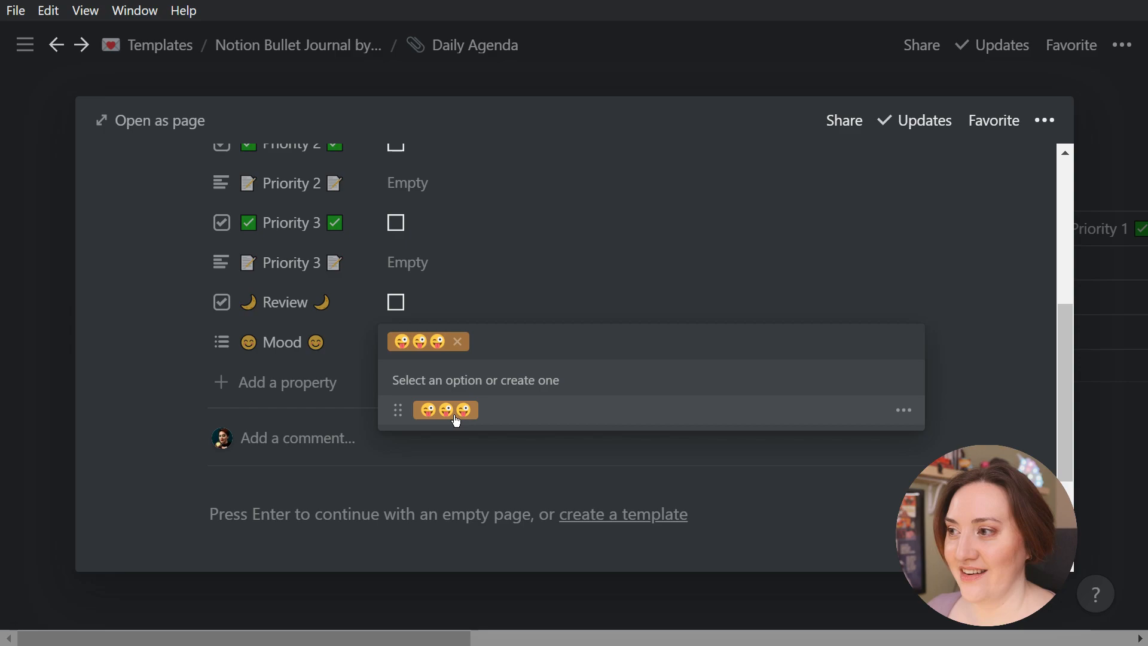
pyautogui.click(141, 294)
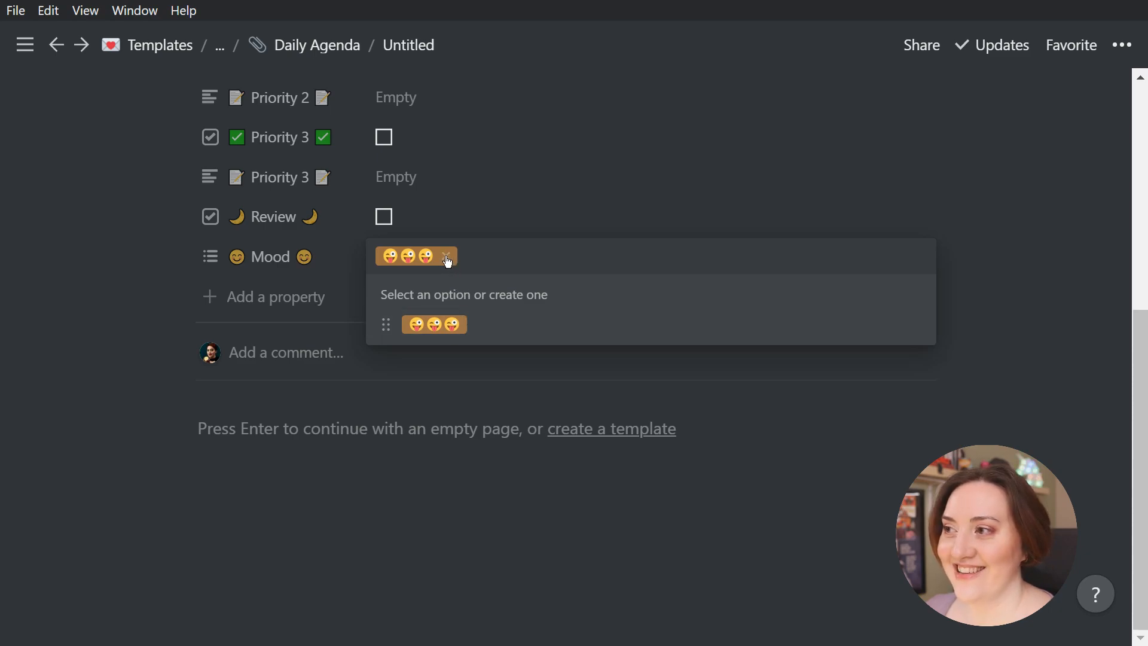
# Clear the Mood value on the full-page Daily Agenda entry and change the three-winking-face option's color to Purple
pyautogui.click(447, 258)
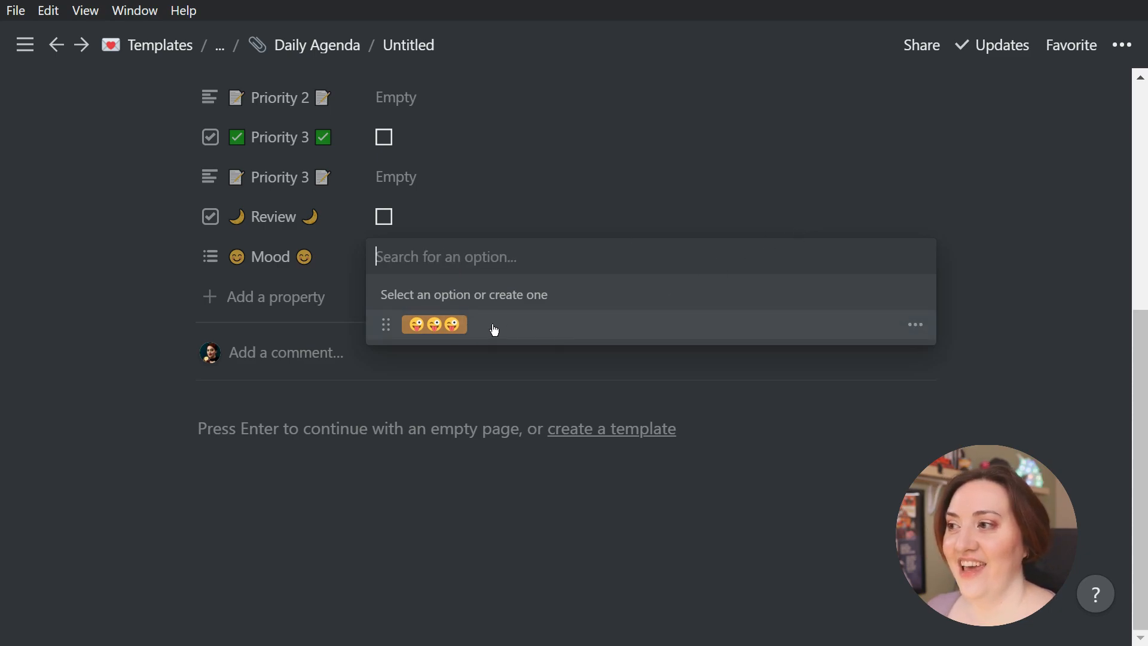
pyautogui.click(915, 324)
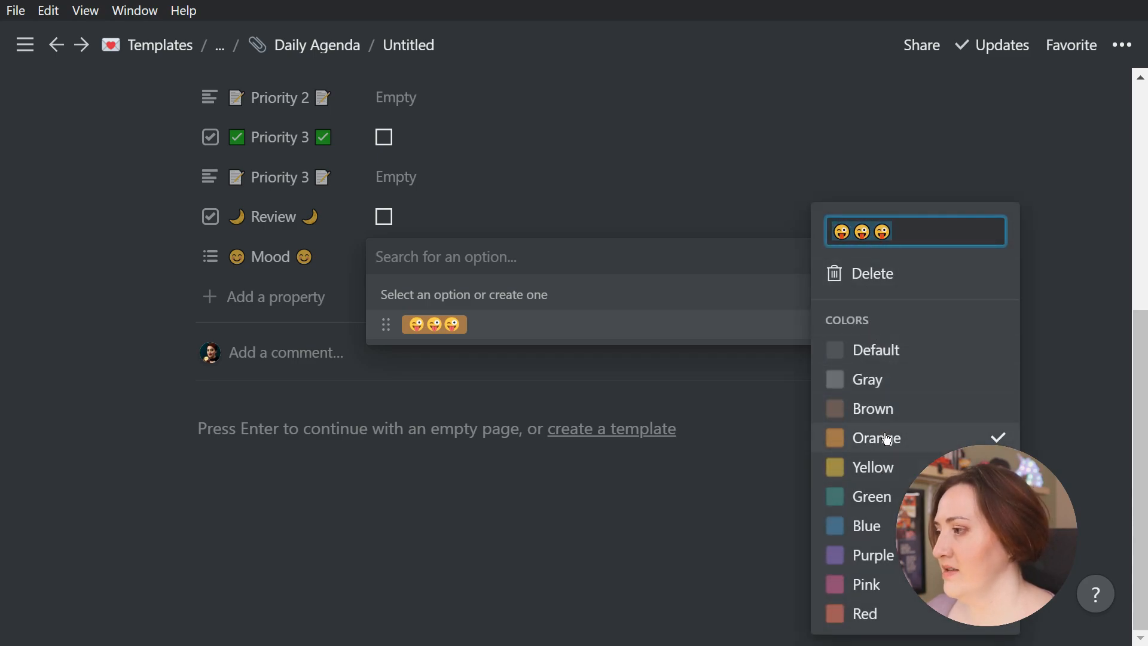
pyautogui.click(873, 554)
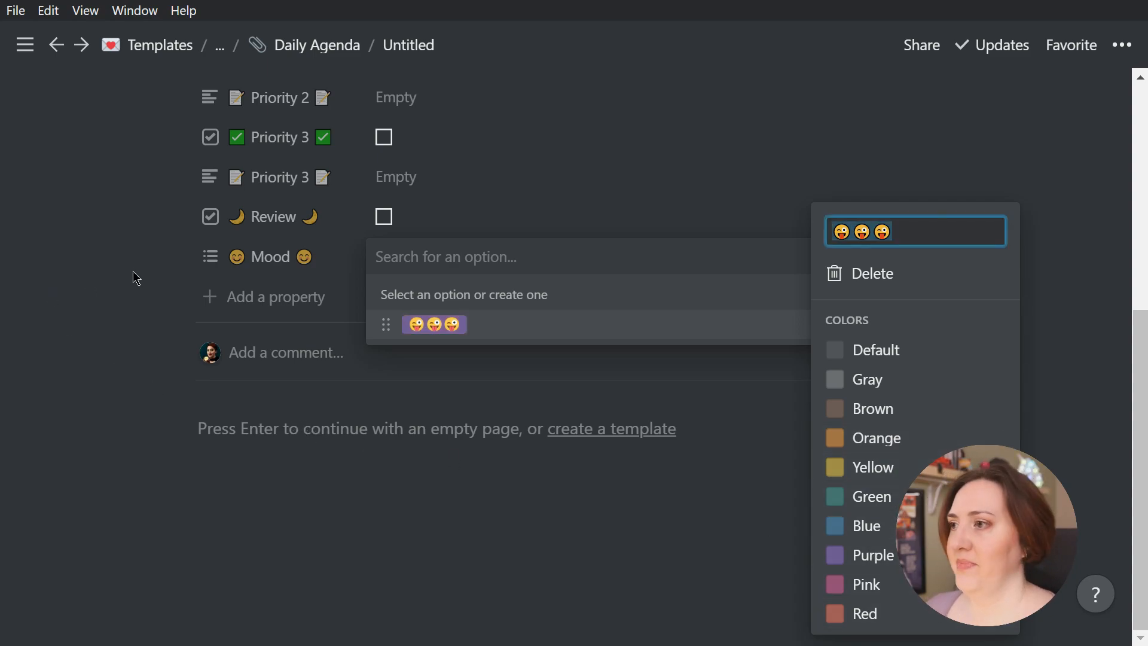
pyautogui.click(152, 288)
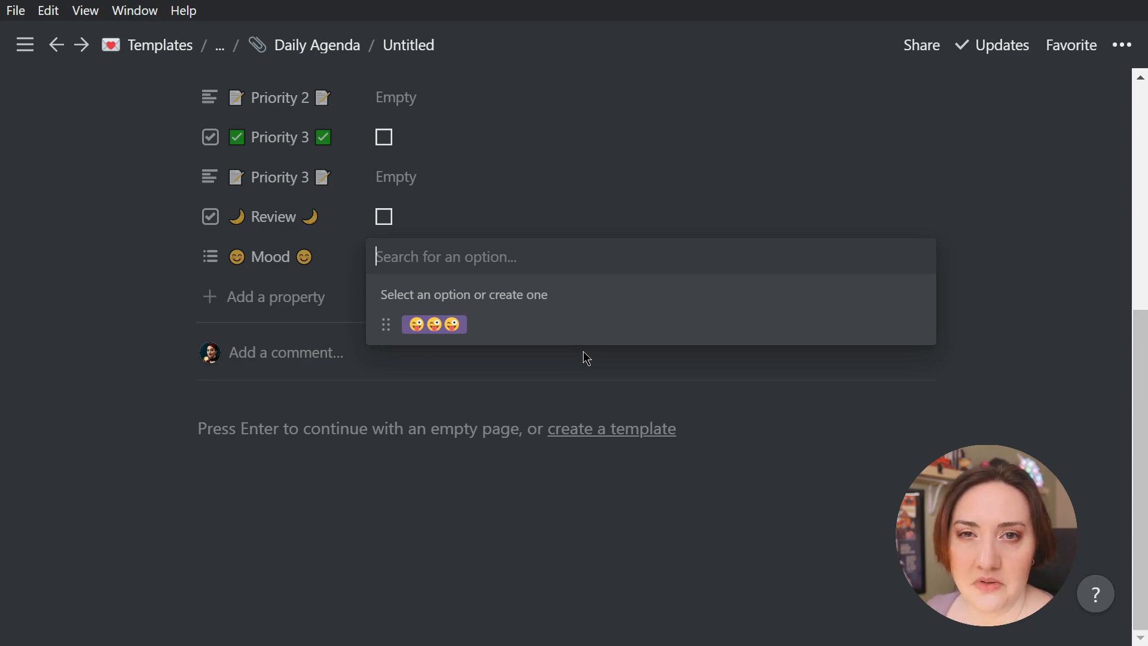
pyautogui.click(93, 268)
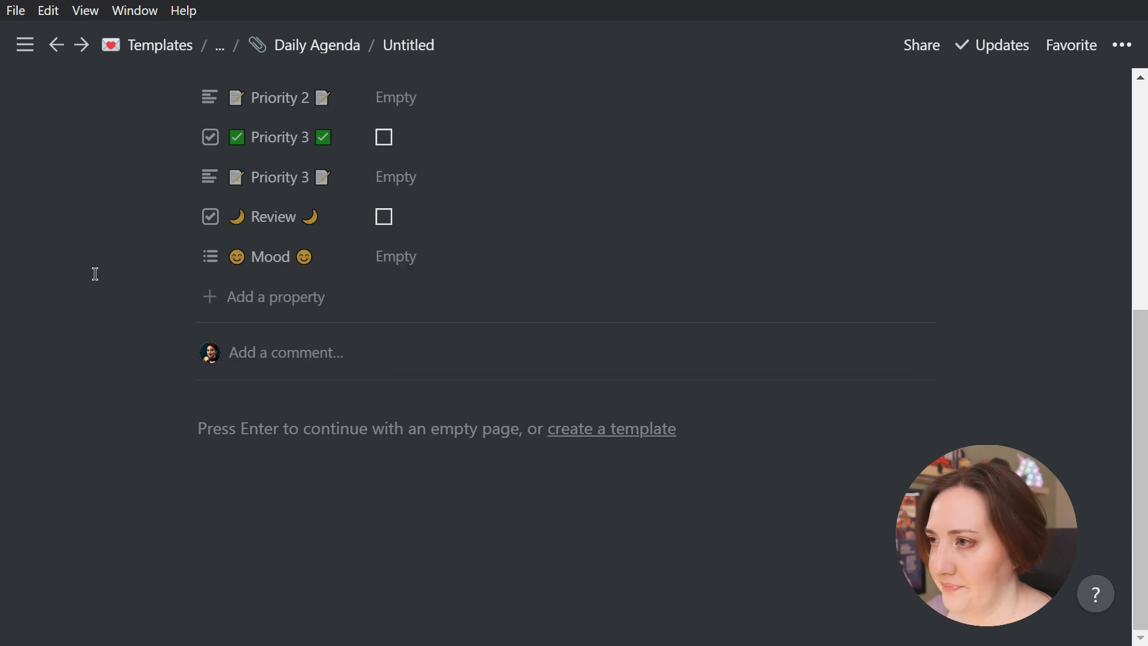
# Add a Select property below Mood named "Energy" with a green battery emoji on each side
pyautogui.click(252, 298)
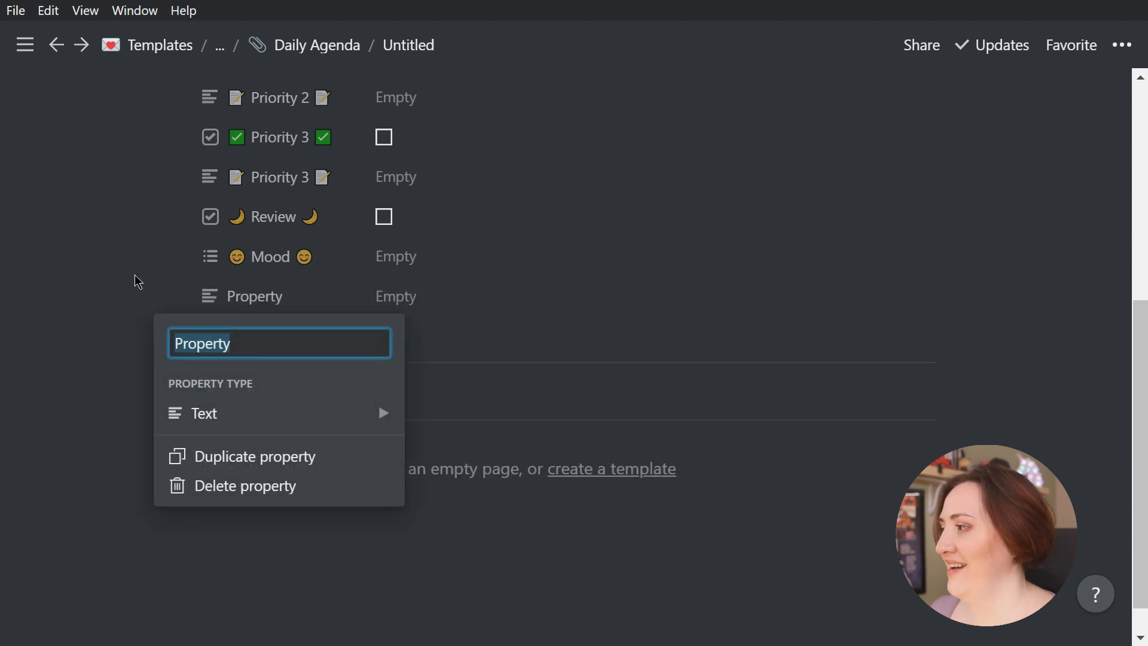
pyautogui.write('📗')
pyautogui.write('Energy')
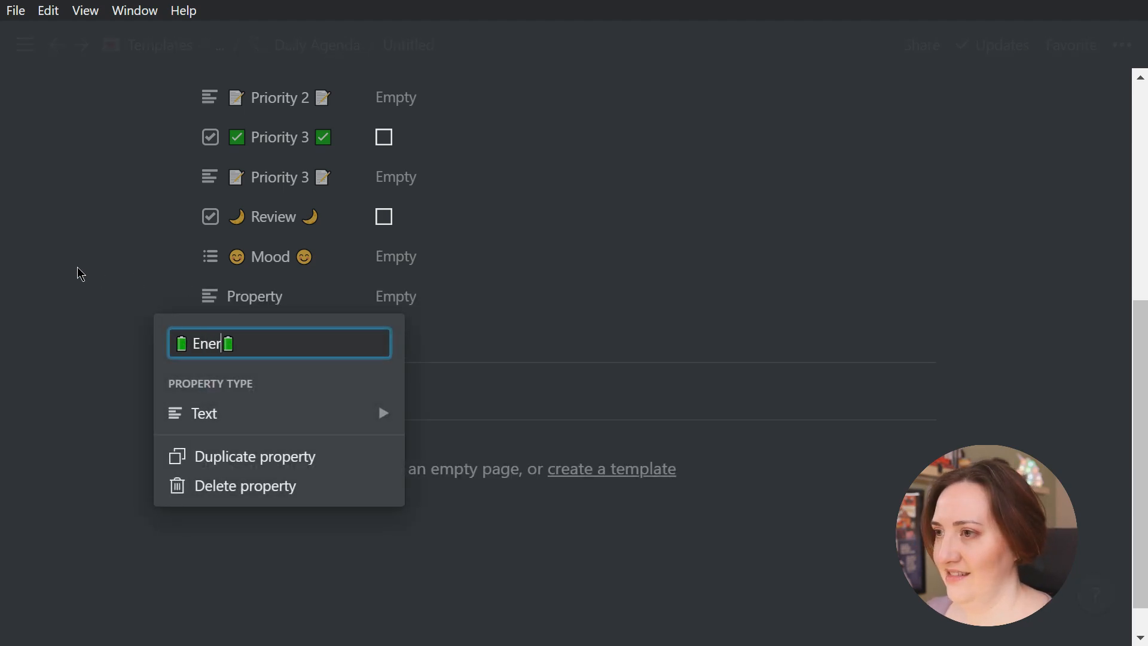
pyautogui.moveTo(340, 425)
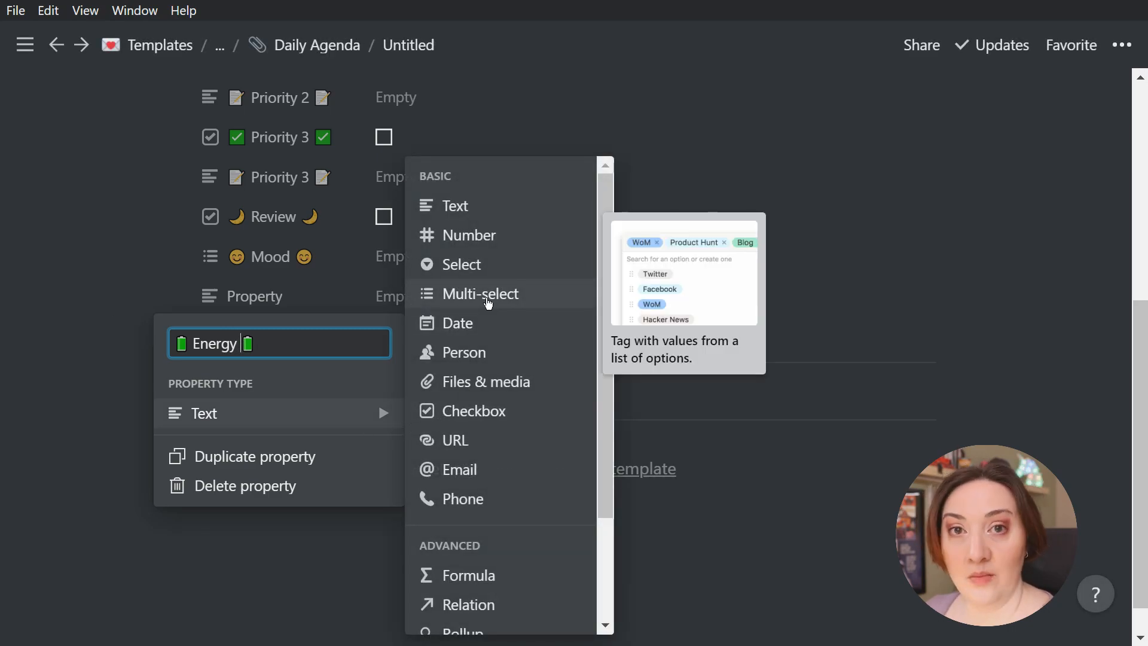
pyautogui.moveTo(495, 264)
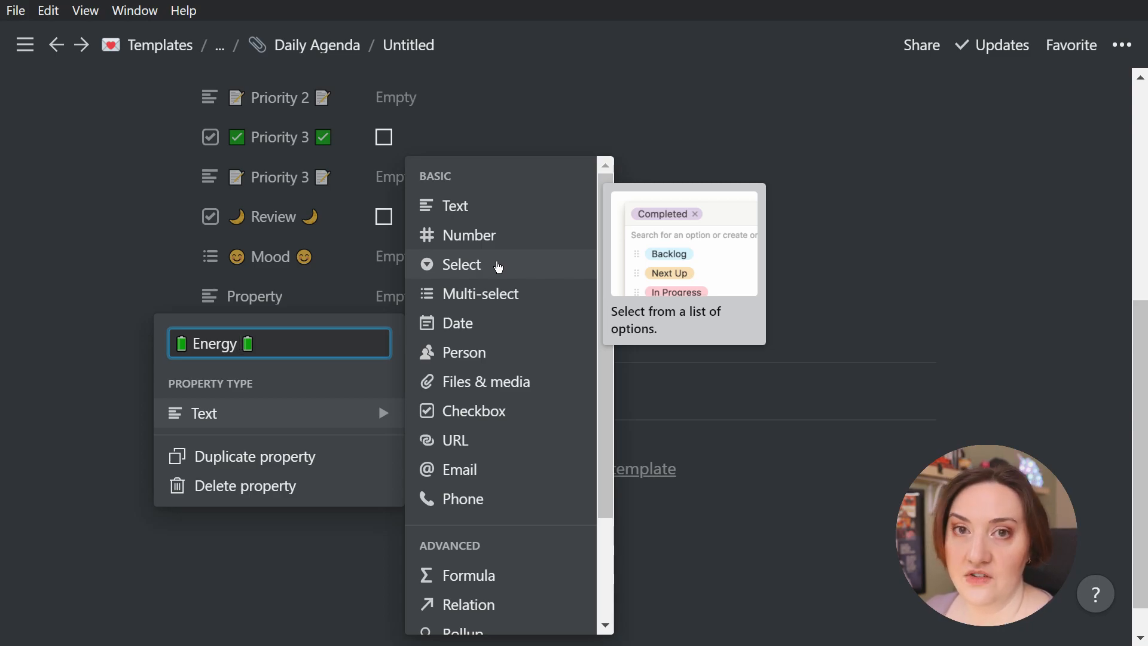
pyautogui.click(498, 266)
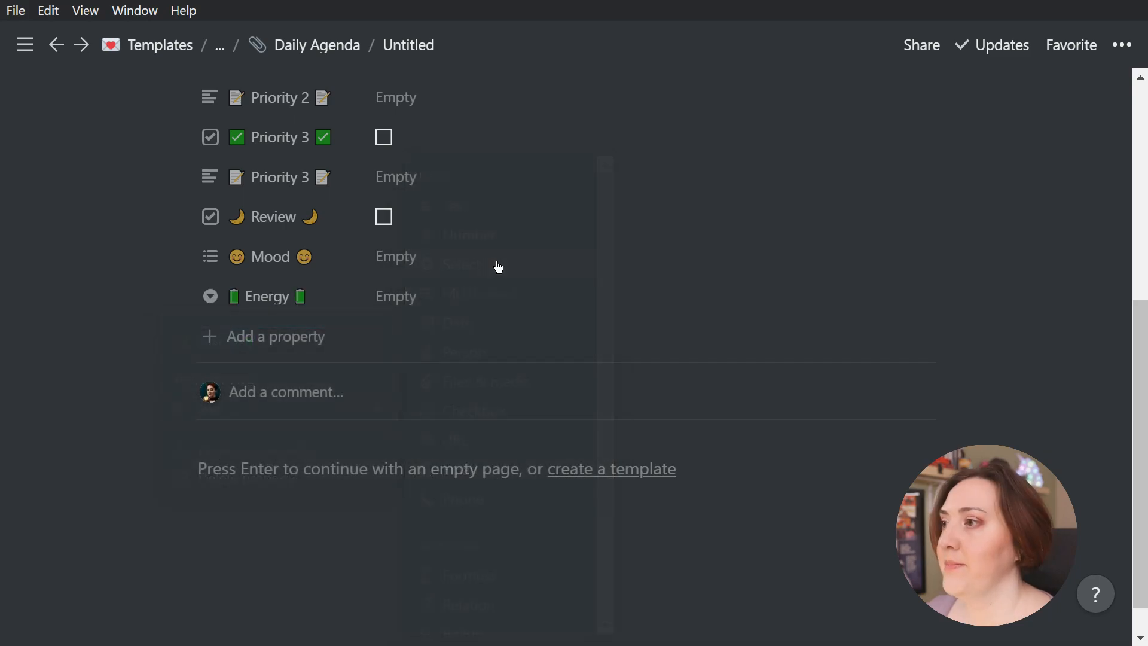
# Create two Energy options, one with a single battery emoji and one with two, leaving the two-battery option assigned
pyautogui.click(436, 301)
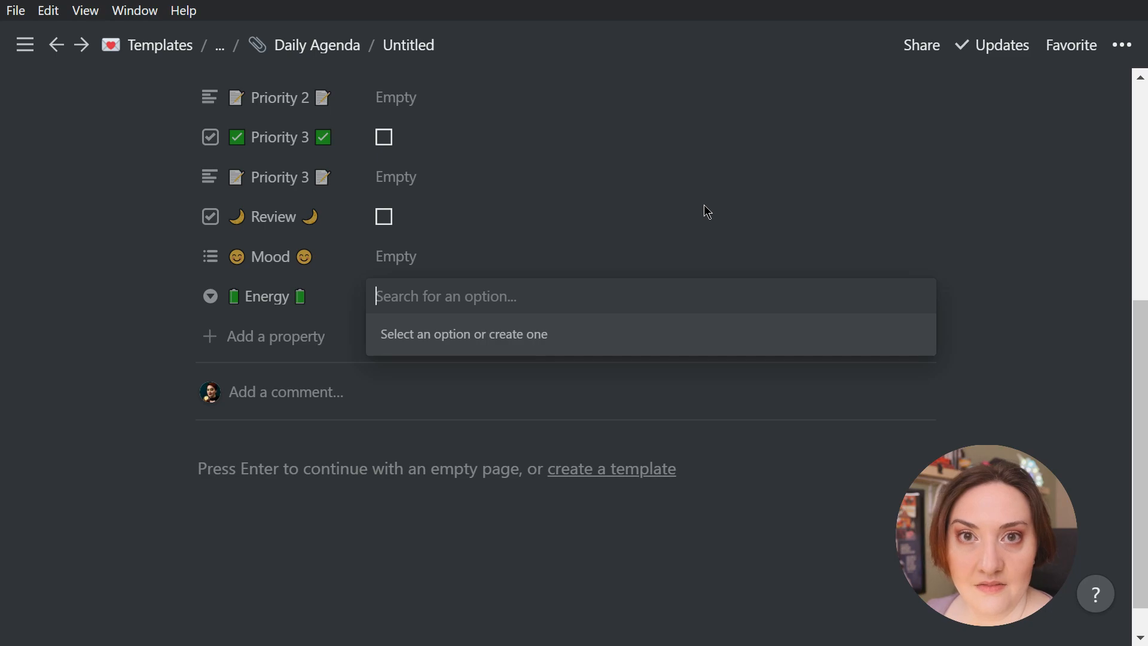
pyautogui.press('super+period')
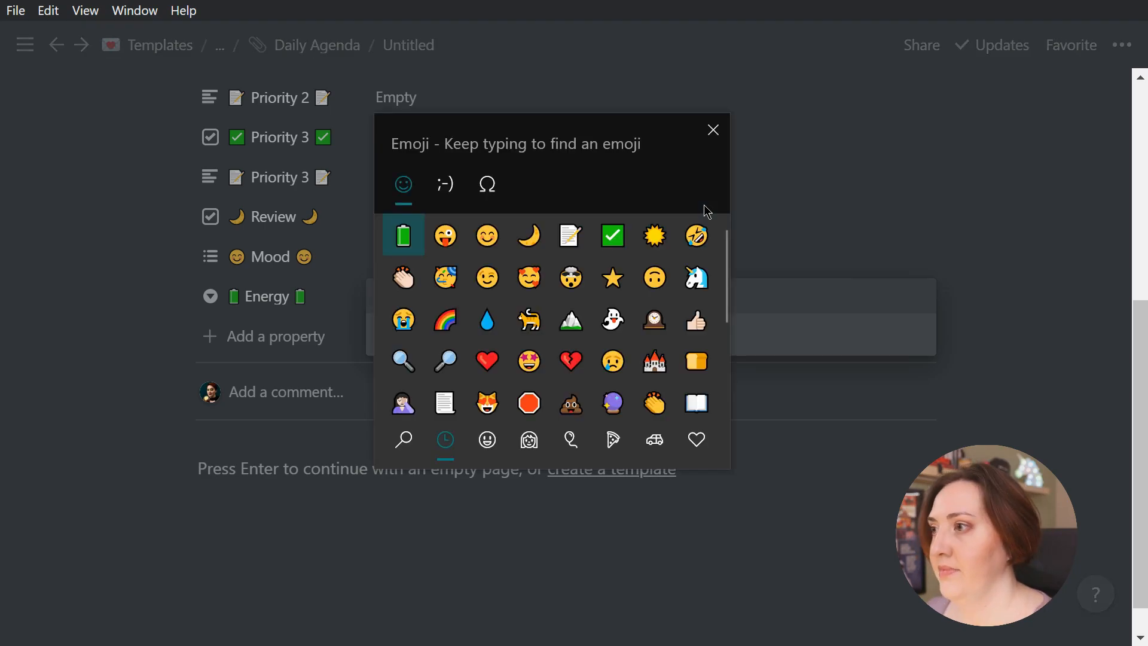
pyautogui.click(404, 235)
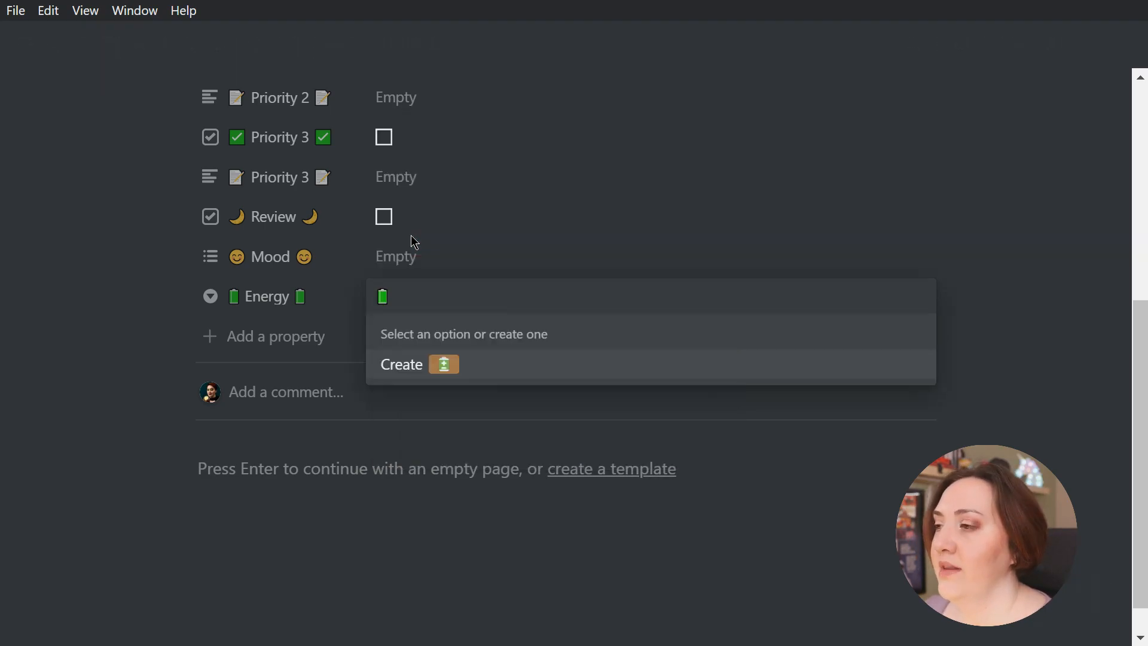
pyautogui.click(492, 364)
pyautogui.click(453, 297)
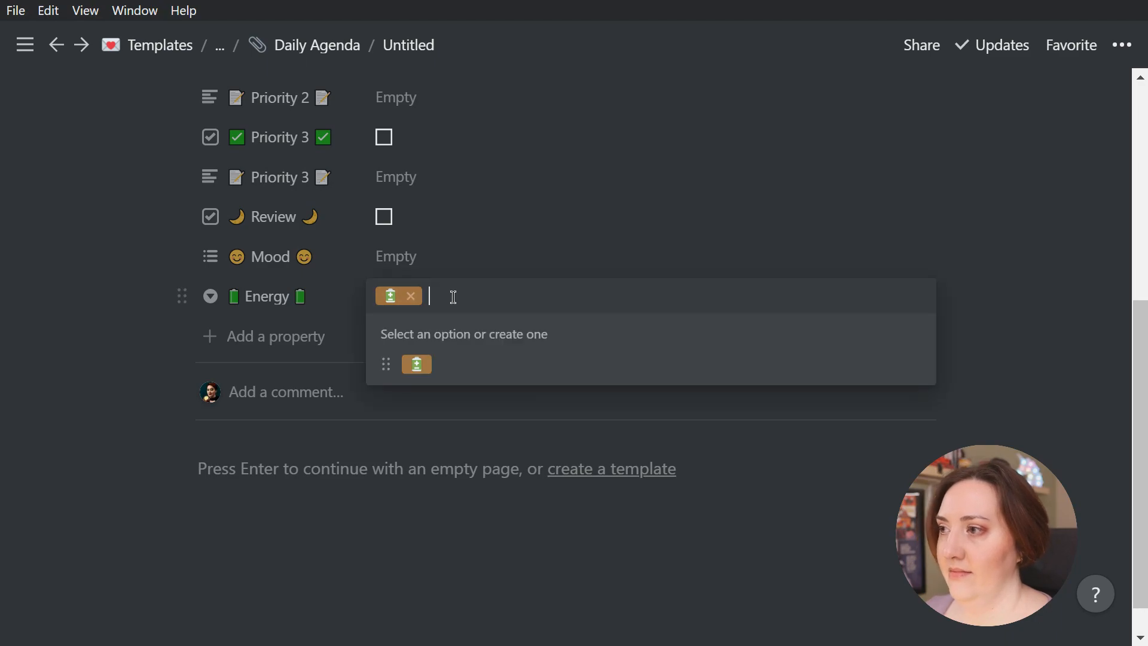
pyautogui.press('super+period')
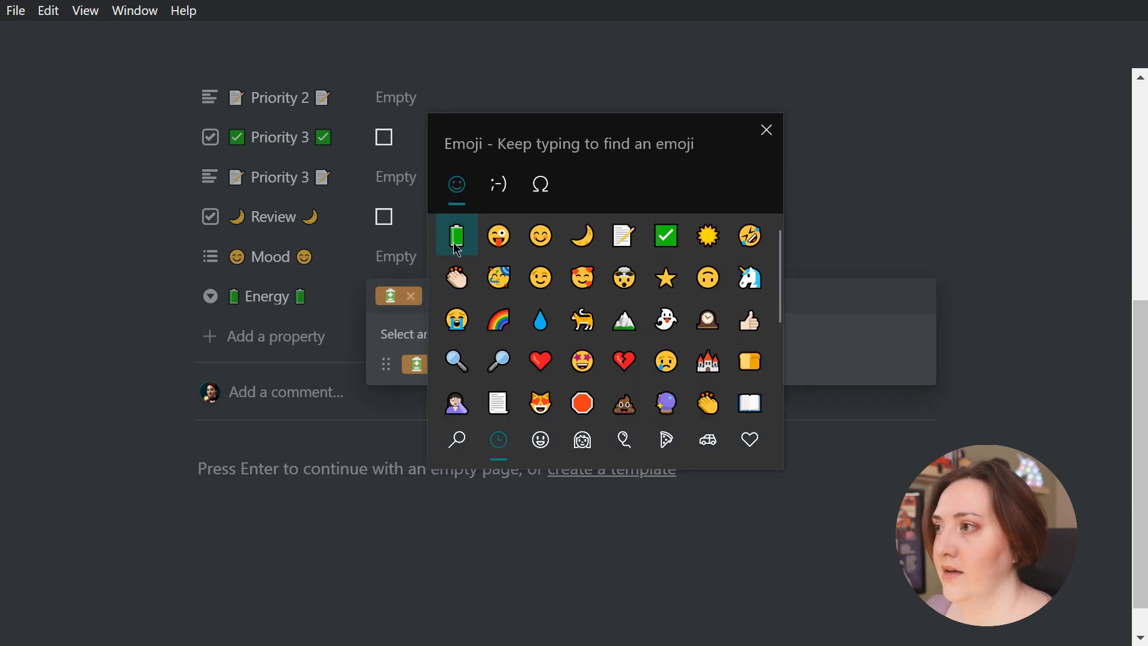
pyautogui.click(458, 234)
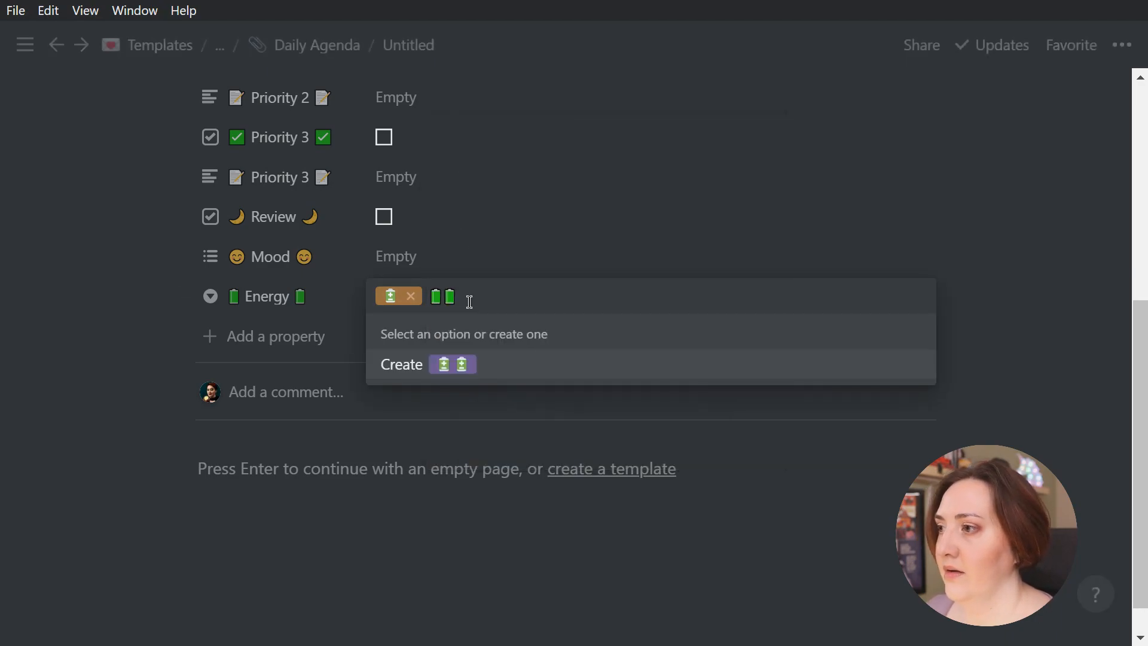
pyautogui.click(502, 367)
# Switch the entry's Energy value to the one-battery option and back to the two-battery option
pyautogui.click(450, 295)
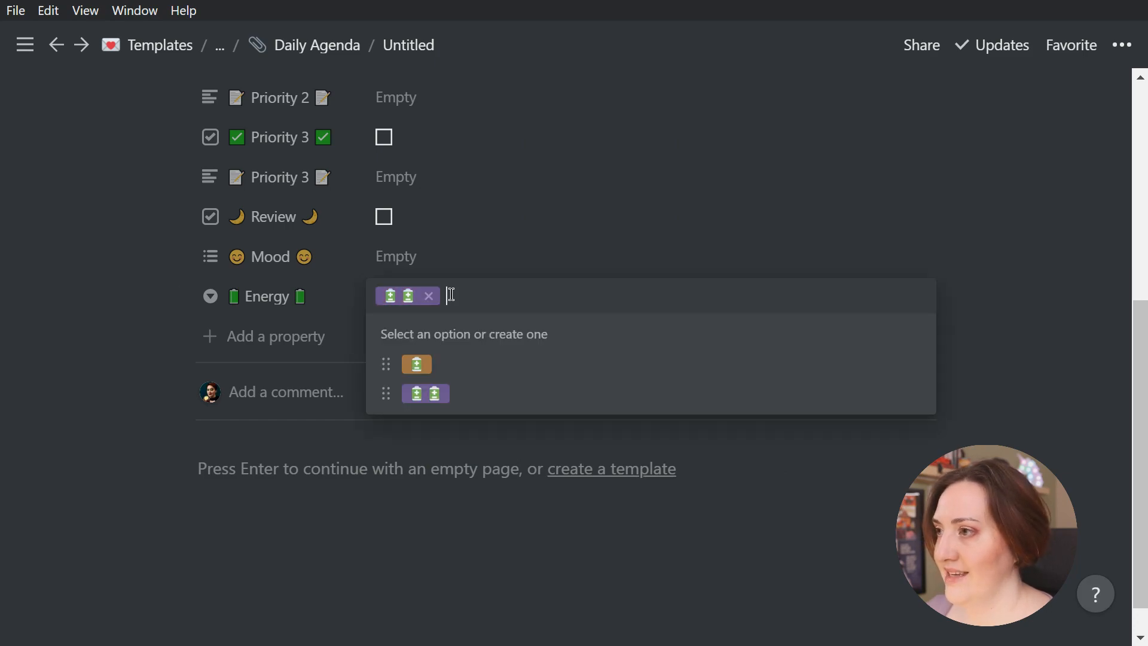
pyautogui.click(465, 376)
pyautogui.click(456, 299)
pyautogui.click(487, 396)
# Assign the three-winking-face Mood option to the entry and create a second Mood option "Hello" alongside it
pyautogui.click(444, 262)
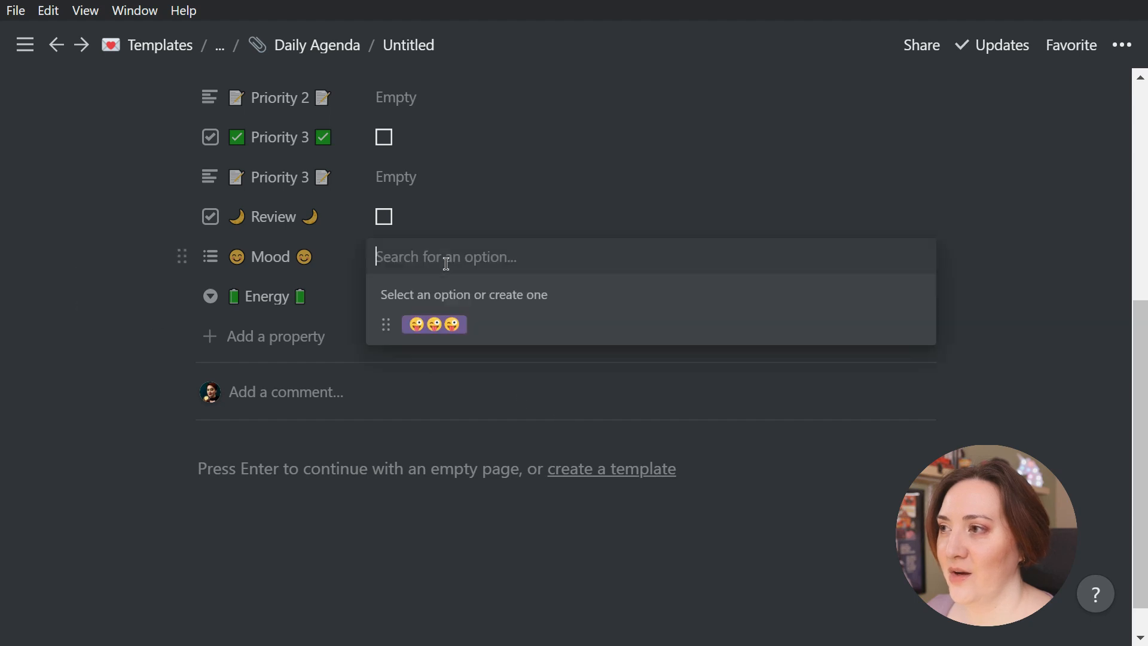
pyautogui.click(484, 327)
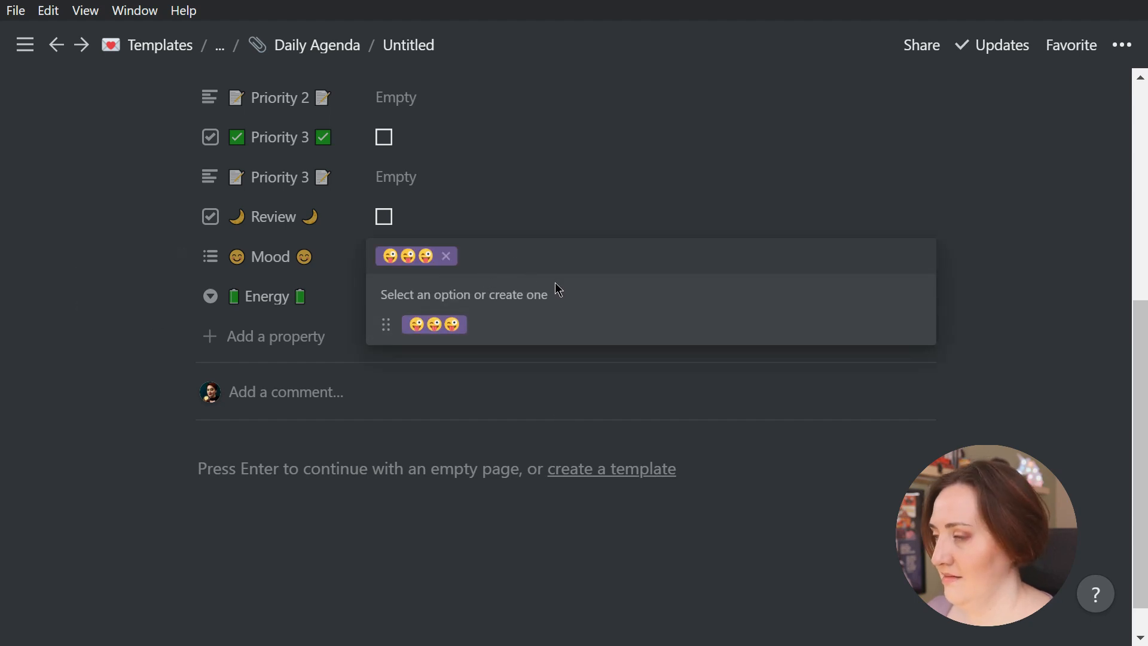
pyautogui.write('Hello')
pyautogui.click(491, 323)
pyautogui.click(148, 287)
# Set the entry's Energy to one battery and return it to two batteries to demonstrate single selection
pyautogui.click(440, 296)
pyautogui.click(453, 361)
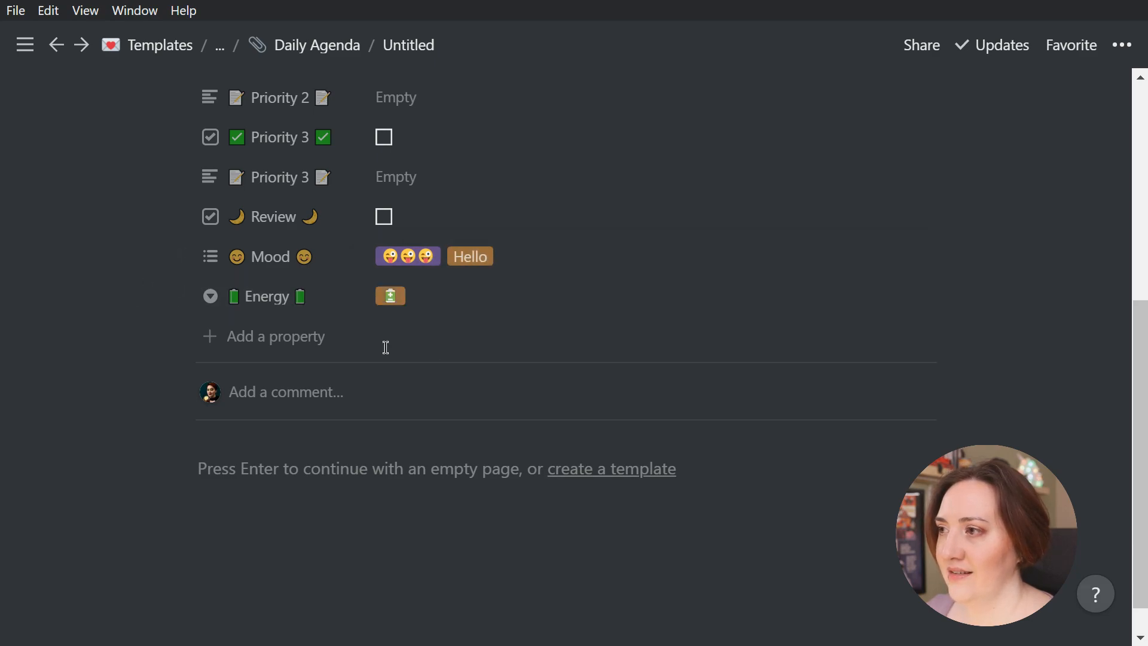
pyautogui.click(451, 312)
pyautogui.click(472, 396)
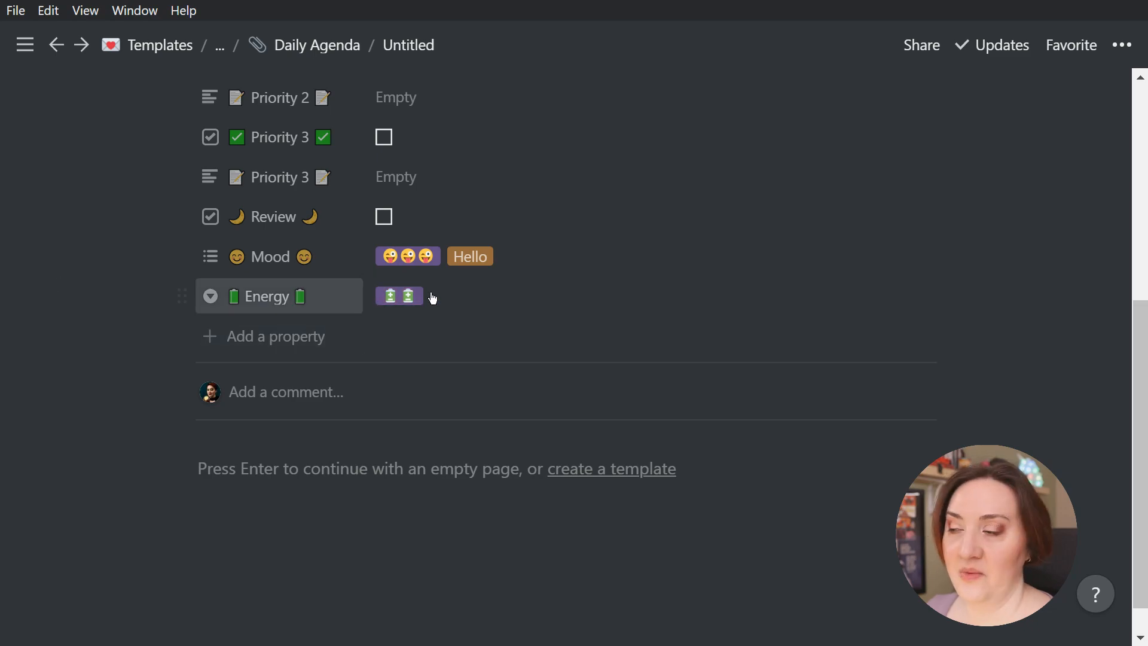
# Create two more Energy options, one made of three battery emojis and one made of four
pyautogui.click(473, 296)
pyautogui.press('super+period')
pyautogui.write('🔋🔋🔋')
pyautogui.click(459, 371)
pyautogui.click(471, 298)
pyautogui.press('super+period')
pyautogui.write('🔋🔋🔋🔋')
pyautogui.press('Escape')
pyautogui.click(522, 364)
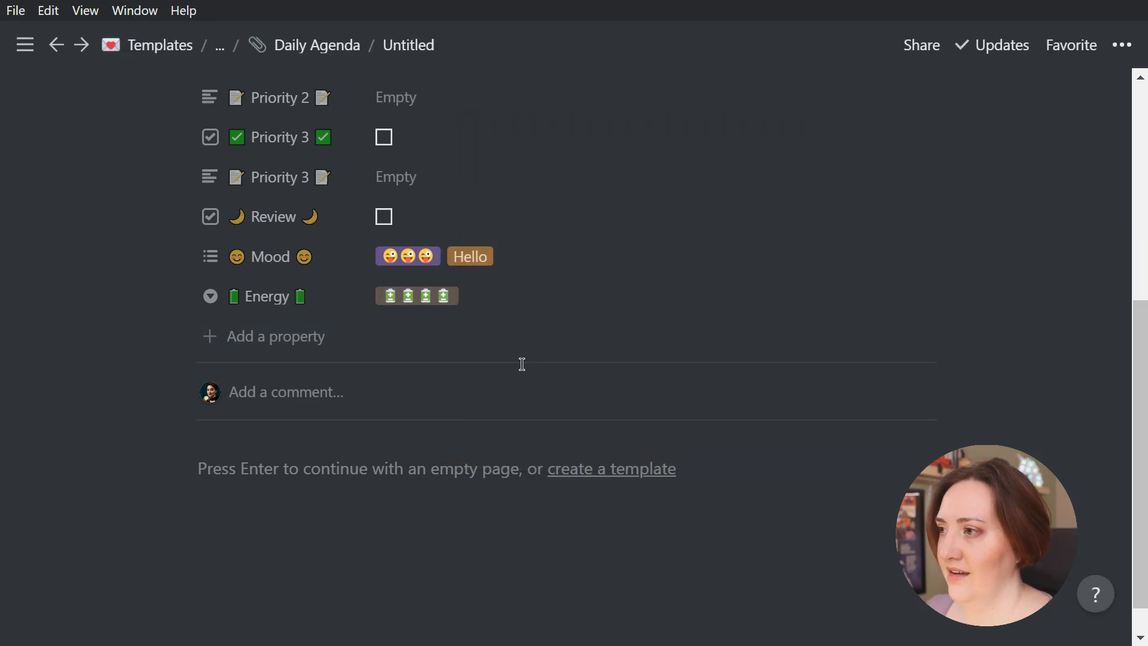
# Create a five-battery Energy option and set the entry's Energy value to the three-battery option
pyautogui.click(524, 302)
pyautogui.press('super+period')
pyautogui.tripleClick(517, 241)
pyautogui.doubleClick(518, 241)
pyautogui.press('Escape')
pyautogui.click(548, 366)
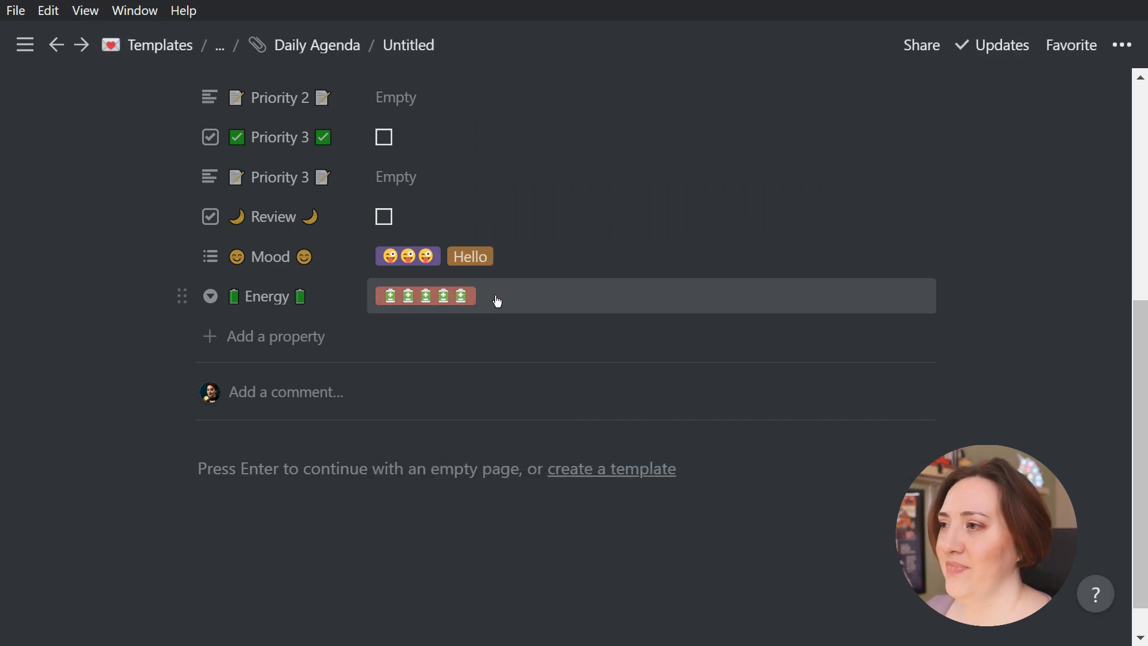
pyautogui.click(498, 299)
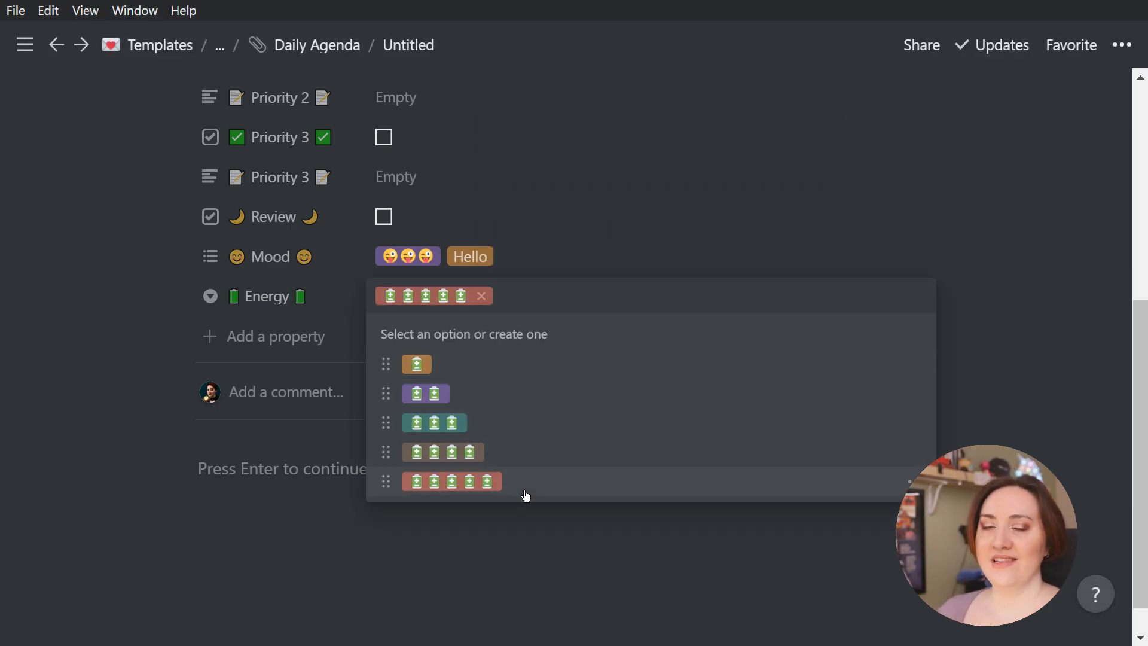
pyautogui.click(502, 426)
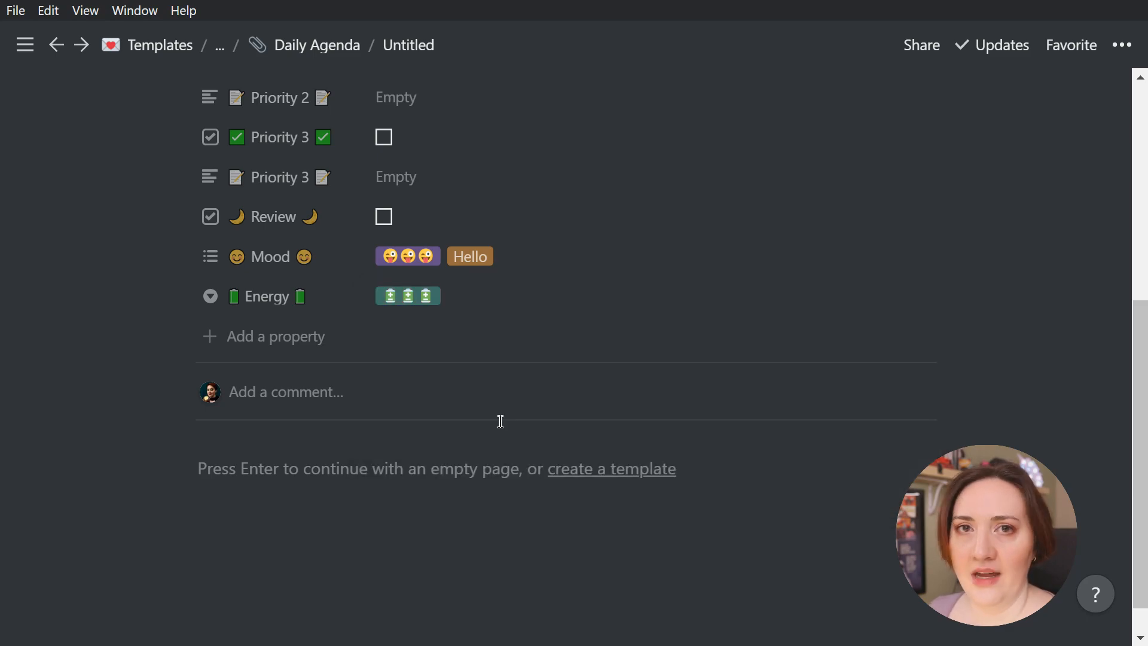
# Add a Text property below Energy named "Mood/Energy Notes"
pyautogui.click(263, 336)
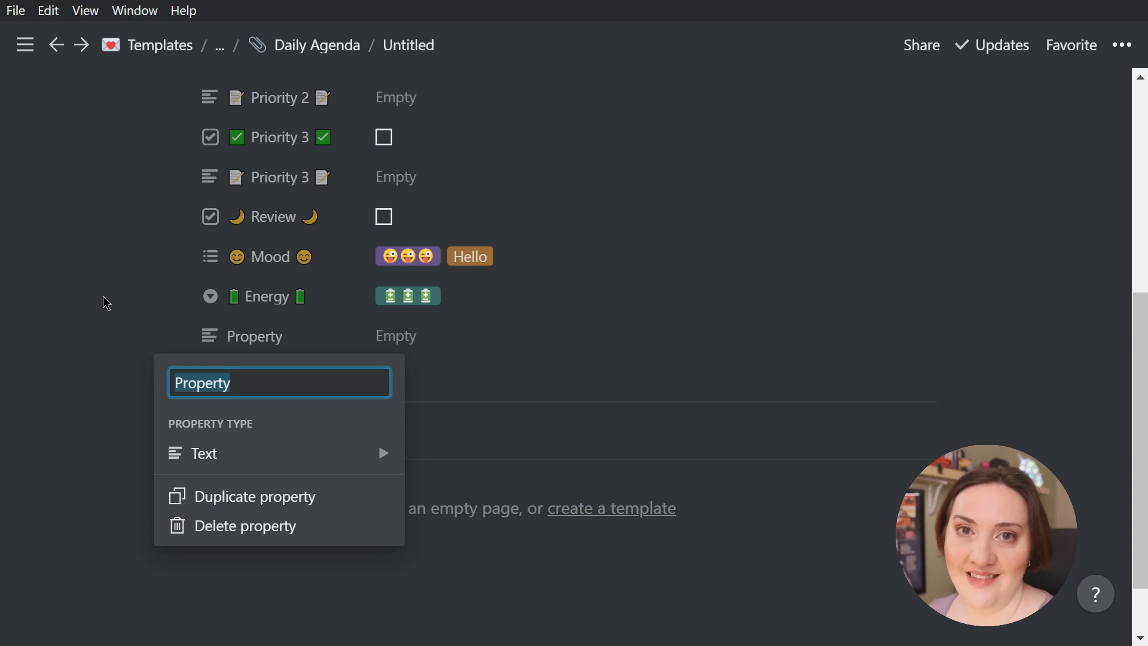
pyautogui.write('Mood')
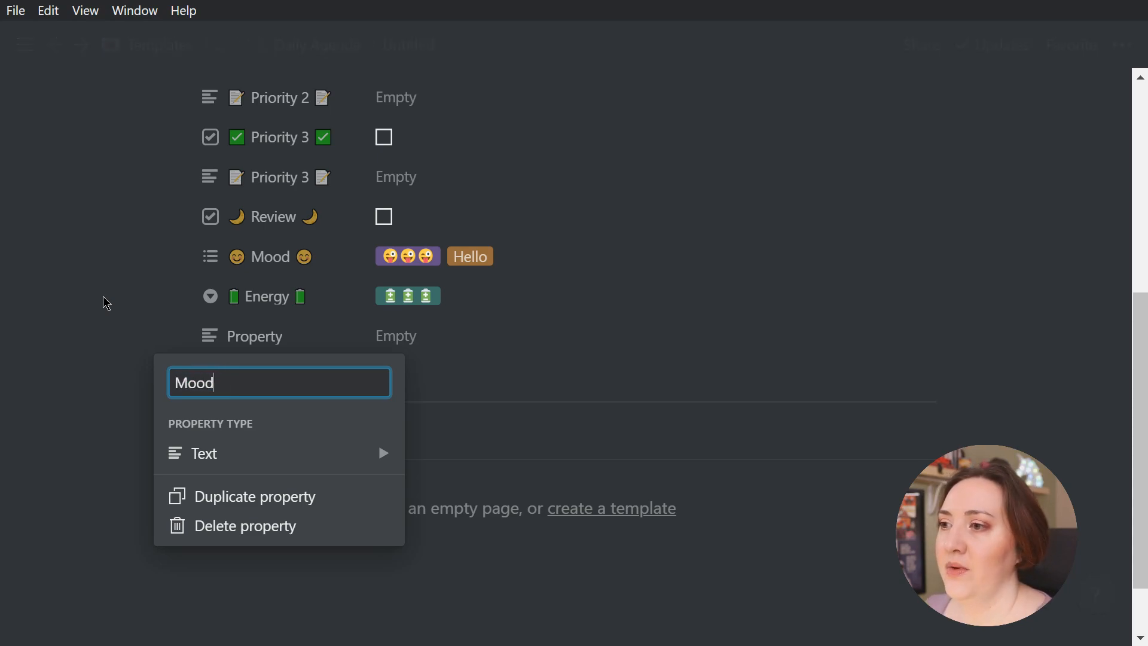
pyautogui.write('/Energy Notes')
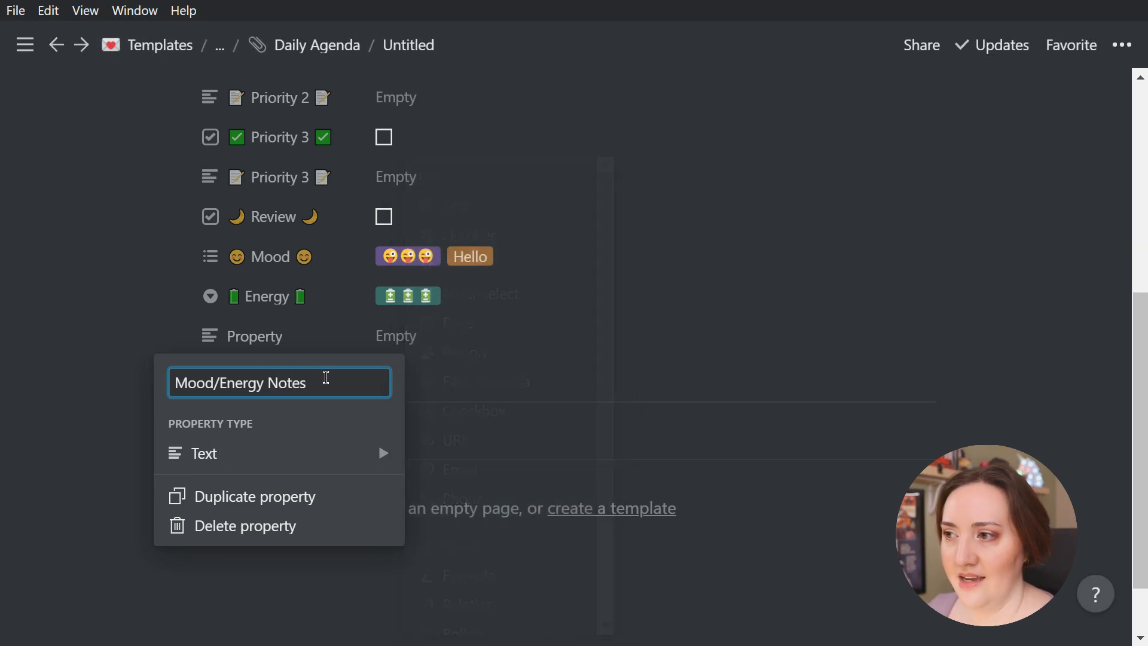
pyautogui.press('Return')
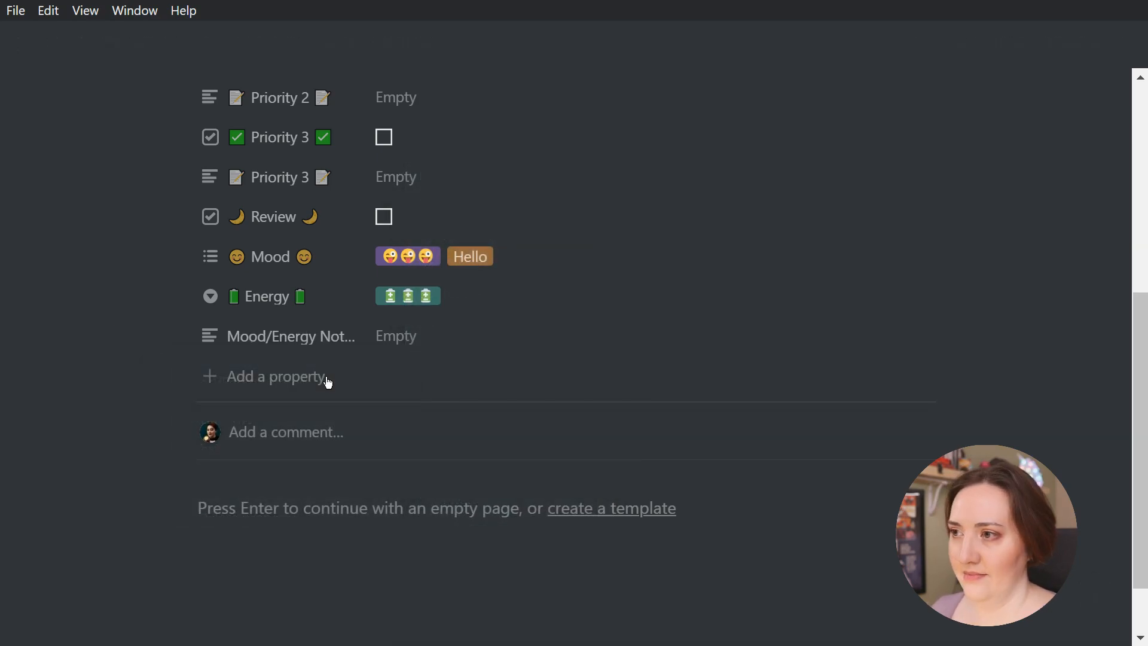
# Fill the entry's Mood/Energy Notes with "This is where I can add in notes."
pyautogui.click(426, 334)
pyautogui.write('This is where ')
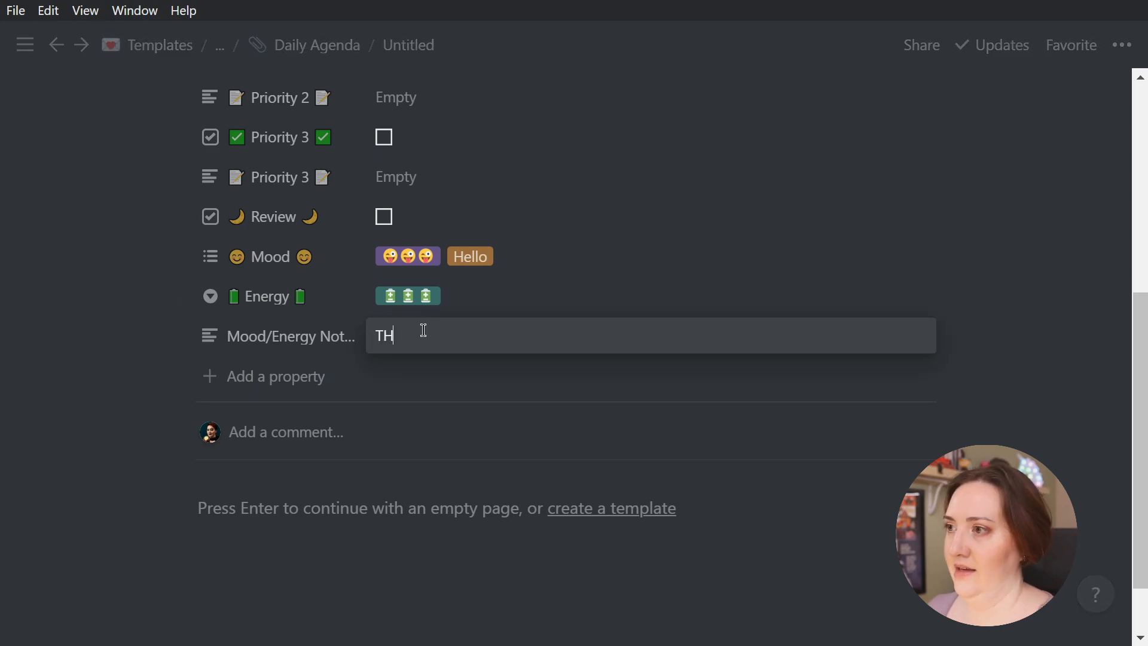
pyautogui.write('I can add in notes.')
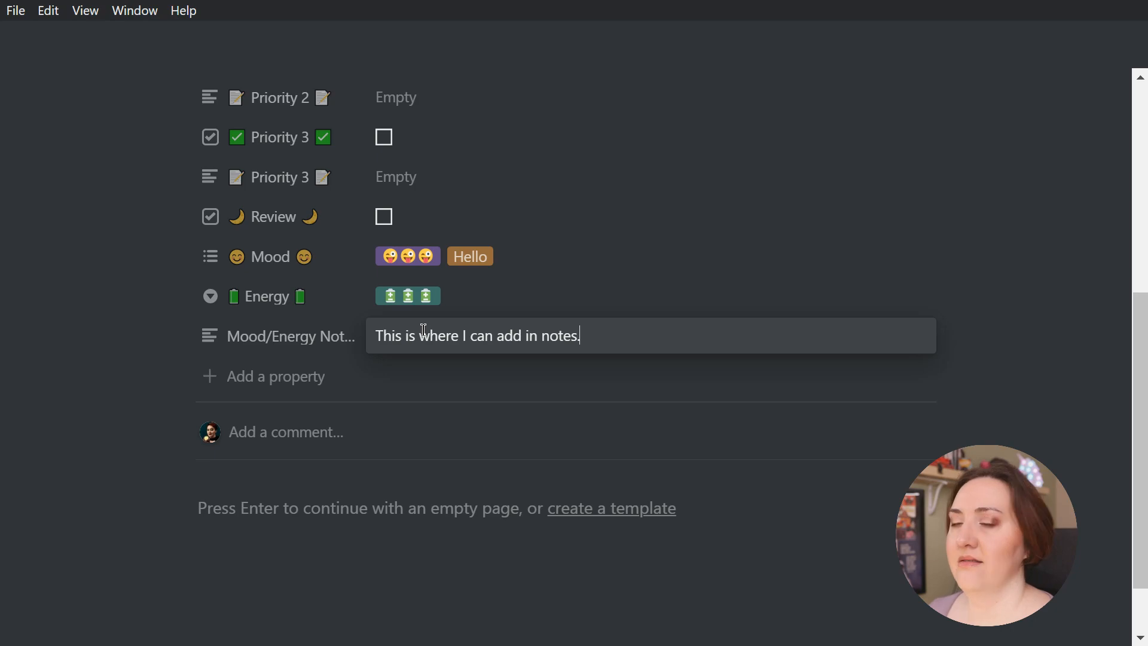
pyautogui.click(97, 361)
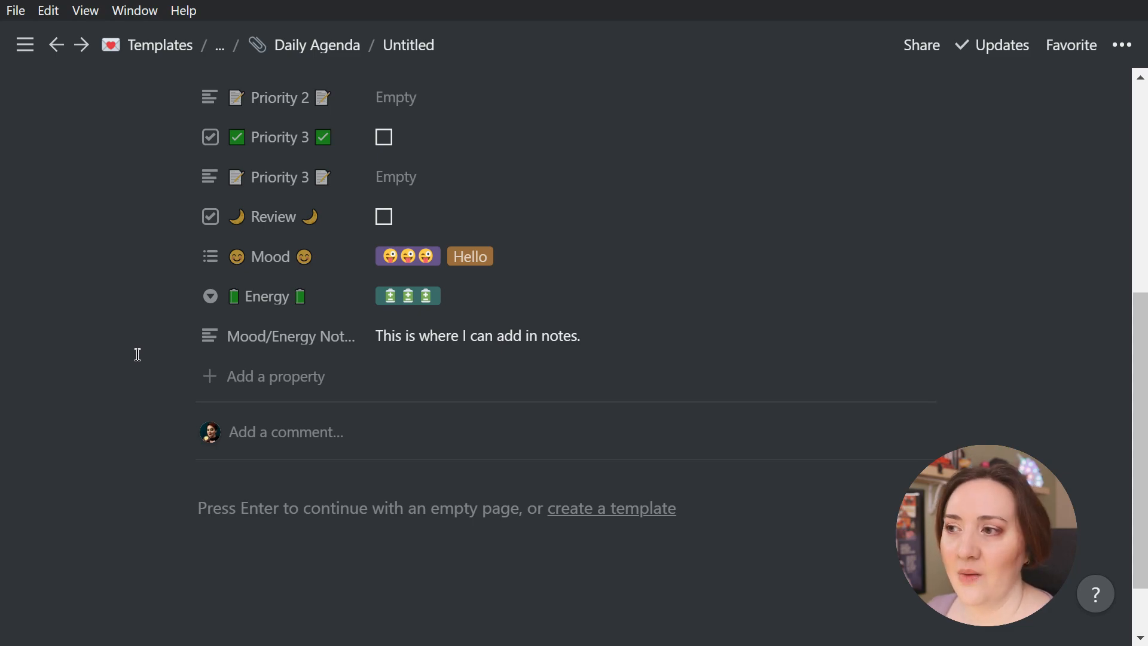
# Go back to the main bullet journal page and add a table database page named "Symptom Tracker" below Monthly Agenda
pyautogui.click(317, 45)
pyautogui.click(281, 45)
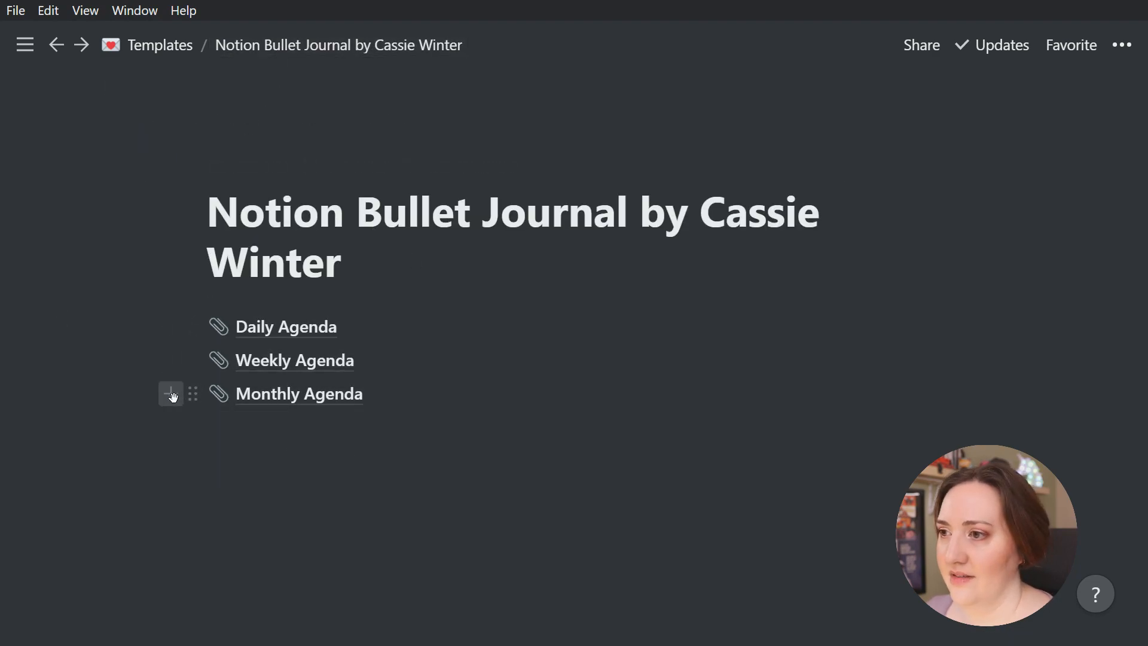
pyautogui.click(170, 393)
pyautogui.press('Down')
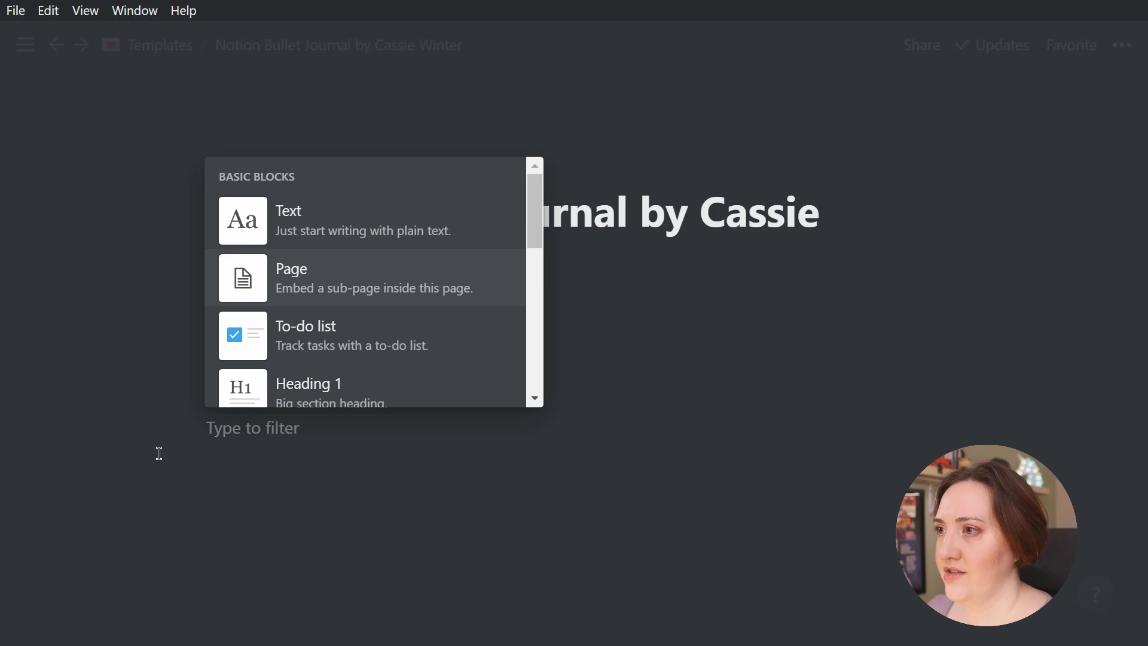
pyautogui.press('Return')
pyautogui.write('Symptom Tracker')
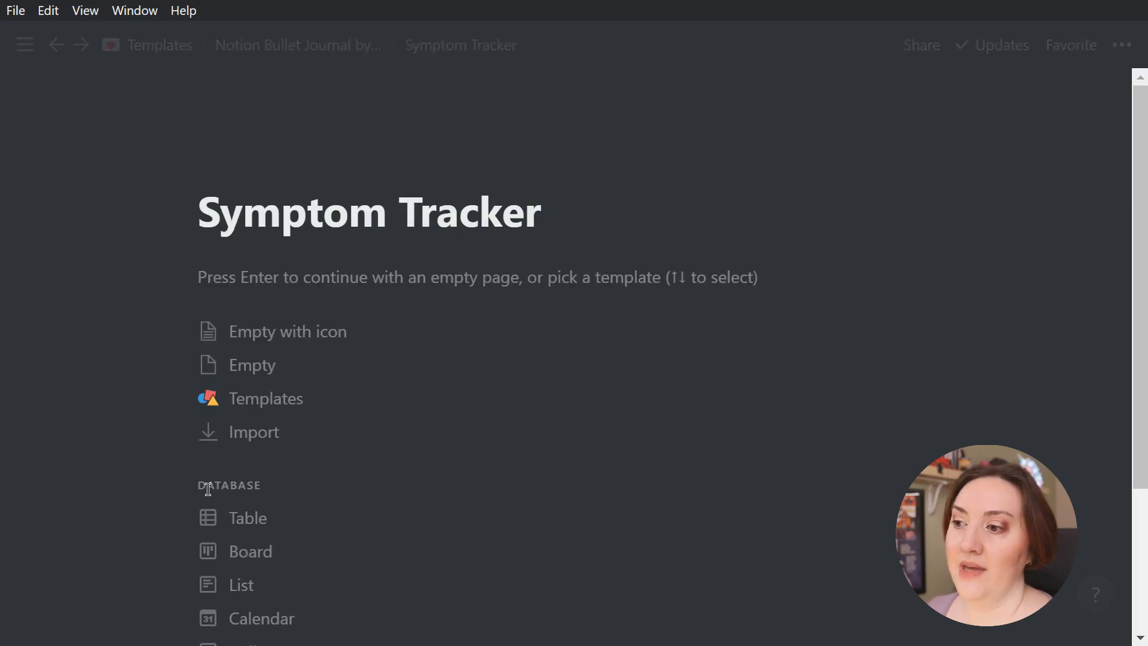
pyautogui.click(272, 520)
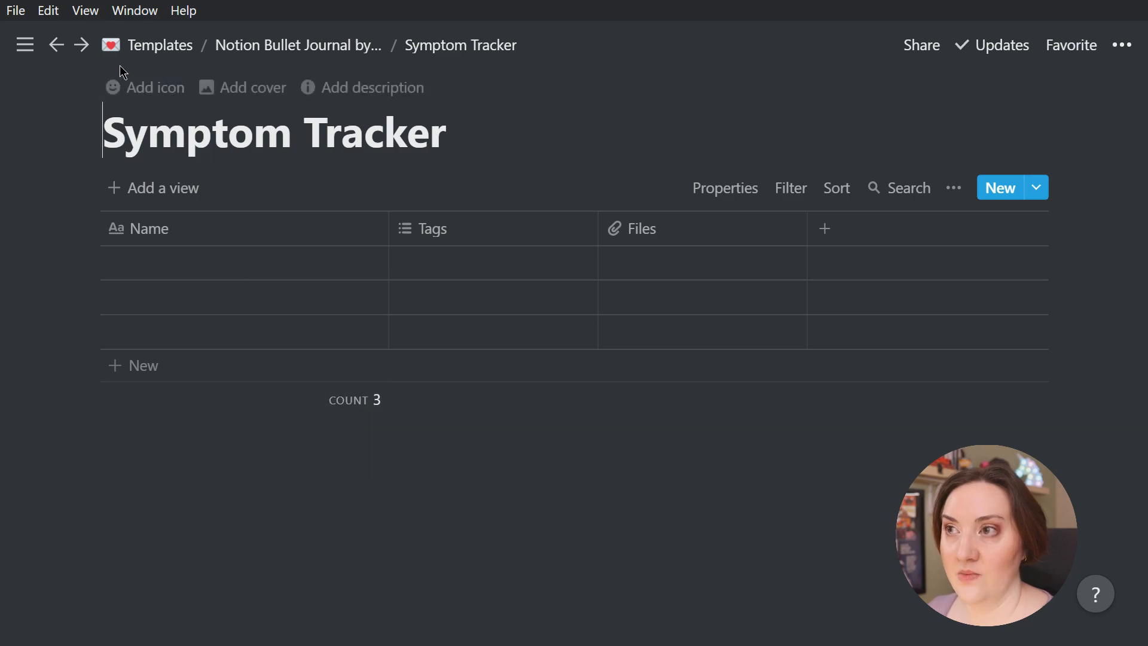
# Give the Symptom Tracker page a paperclip emoji icon
pyautogui.click(128, 89)
pyautogui.click(127, 128)
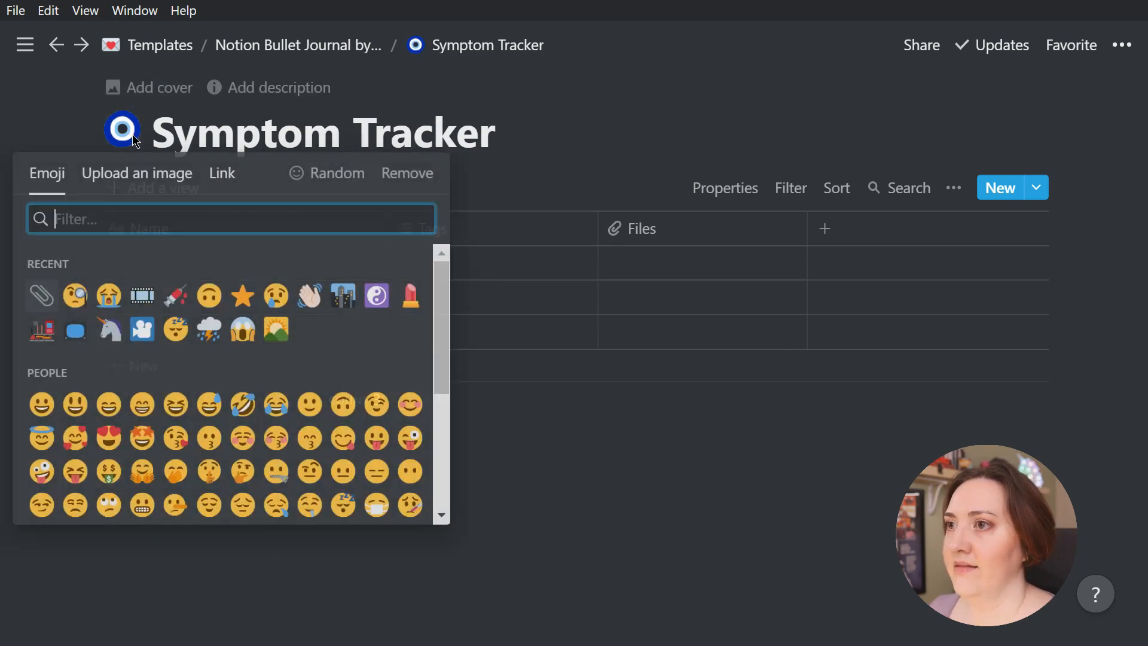
pyautogui.click(405, 172)
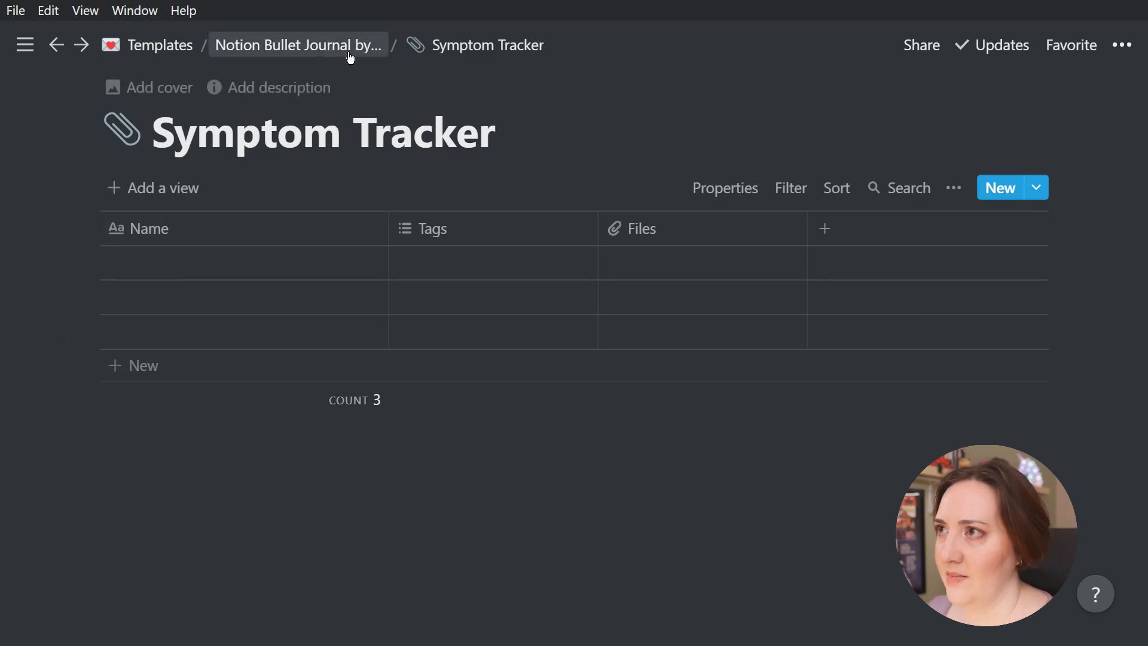
# Return to the Daily Agenda database and open its first entry as a full page
pyautogui.click(282, 47)
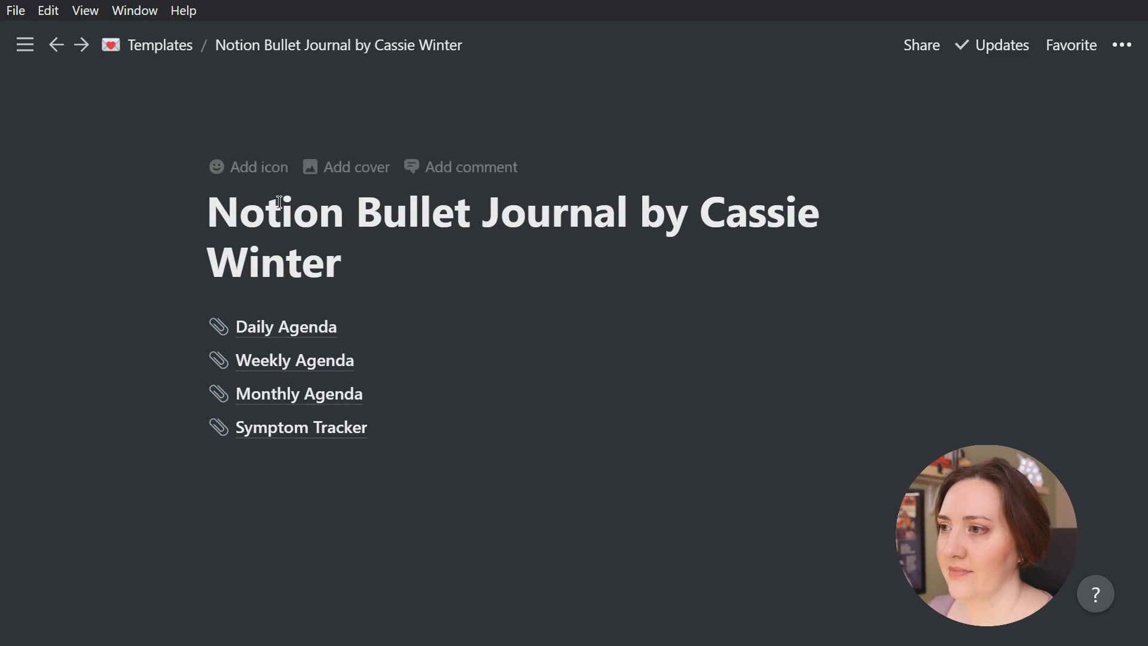
pyautogui.click(287, 330)
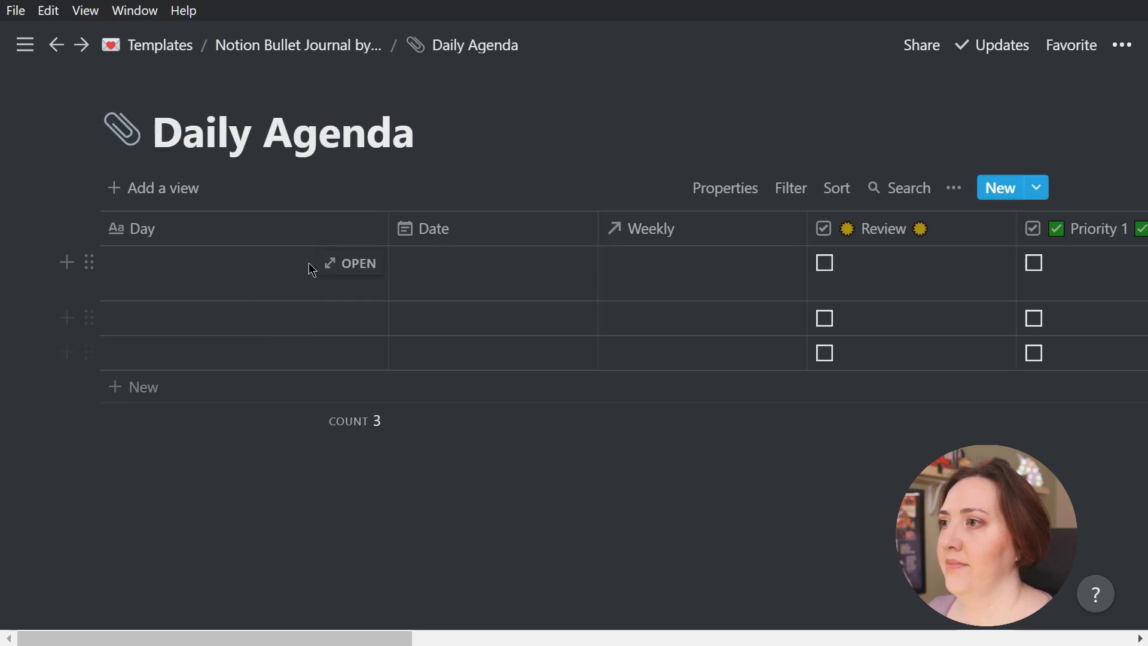
pyautogui.click(356, 263)
pyautogui.scroll(-5, 363, 266)
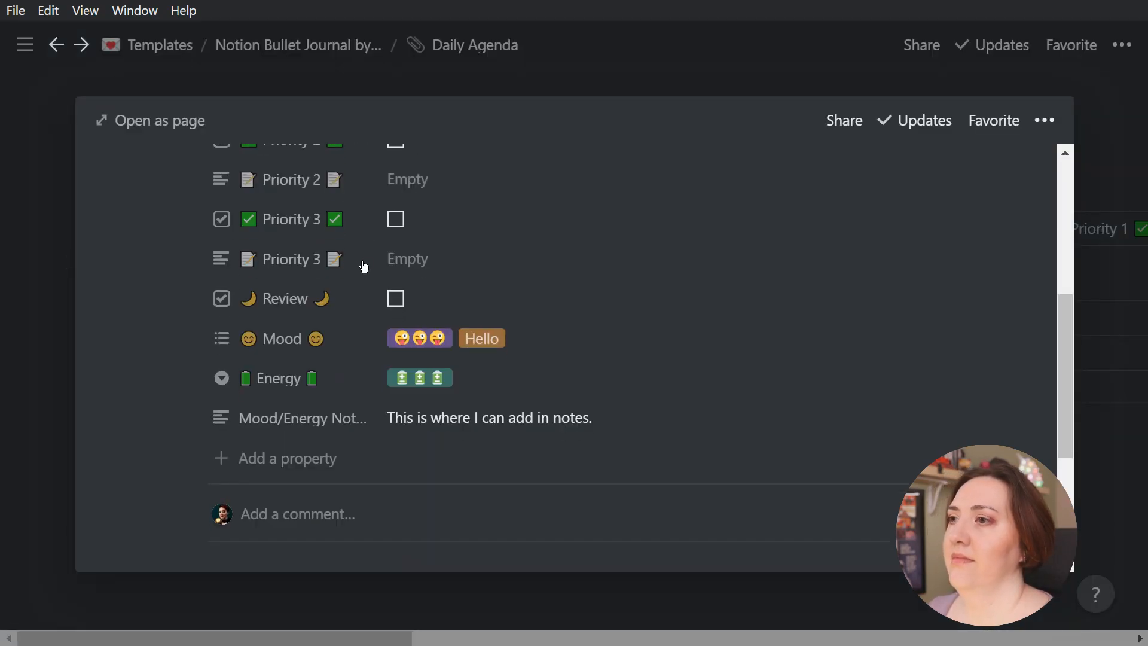
pyautogui.click(145, 115)
pyautogui.scroll(-8, 356, 296)
# Add a Relation property named "Symptom Tracker" linked to the Symptom Tracker database inside the Notion Bullet Journal template
pyautogui.click(270, 299)
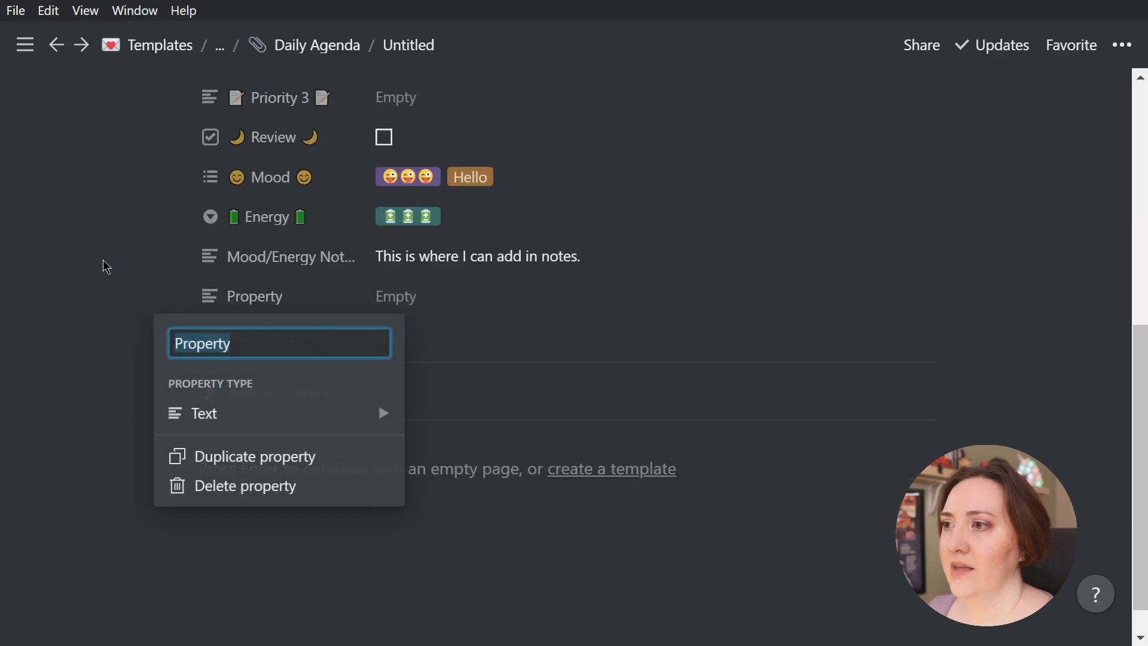
pyautogui.write('Symptom Tr')
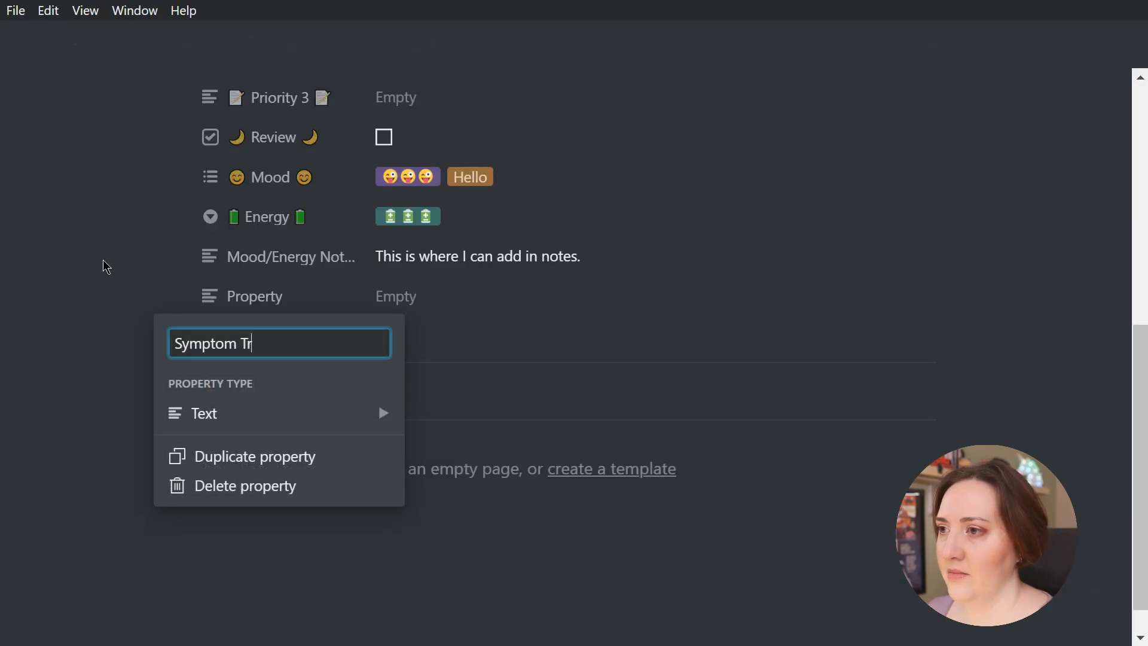
pyautogui.write('acker')
pyautogui.click(299, 415)
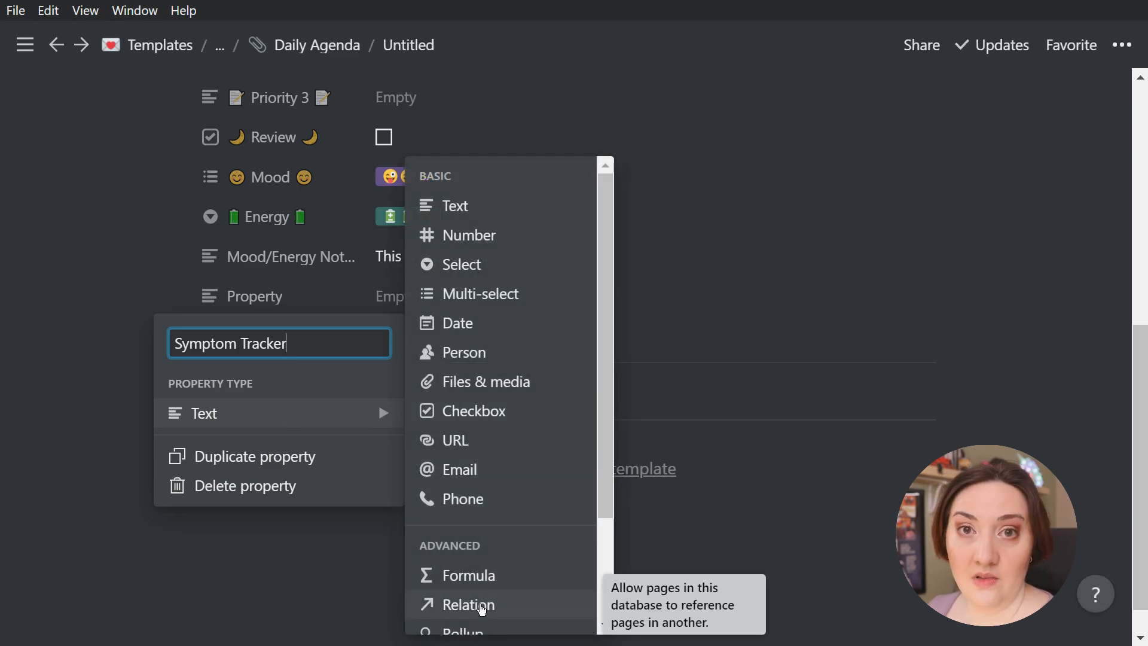
pyautogui.click(482, 609)
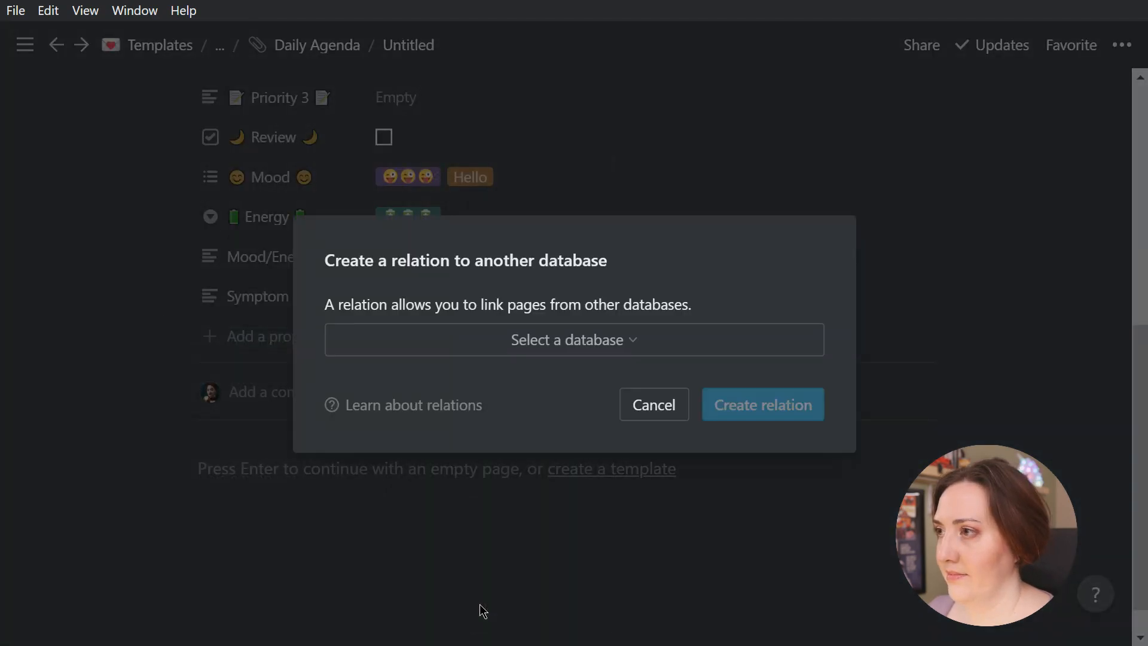
pyautogui.click(603, 351)
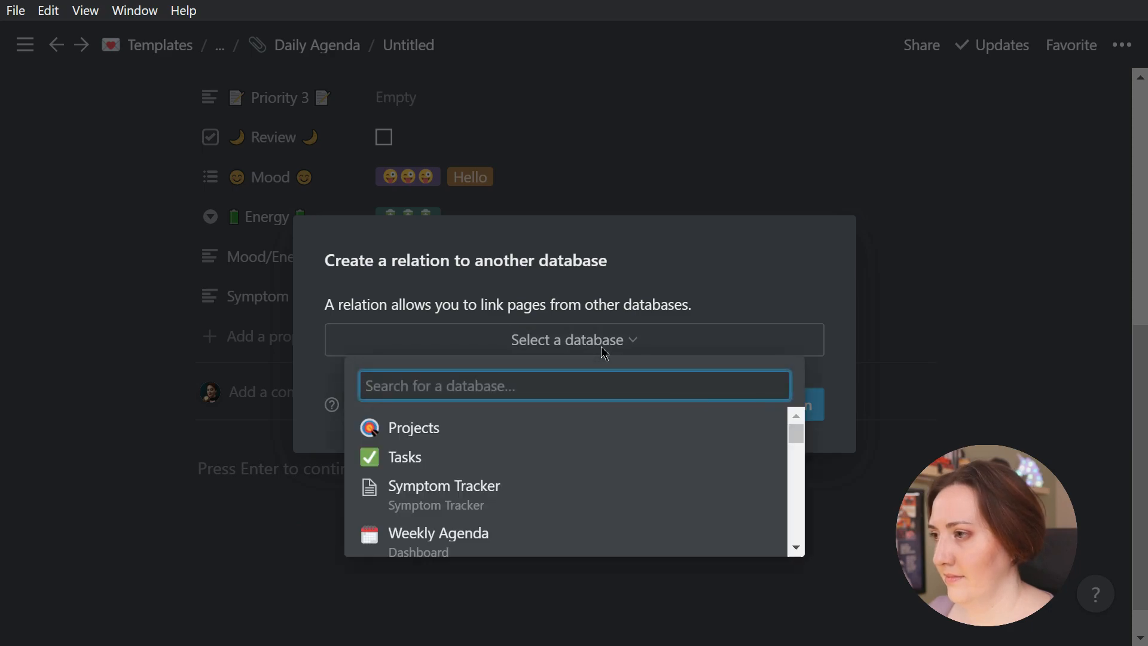
pyautogui.write('symptom tracker')
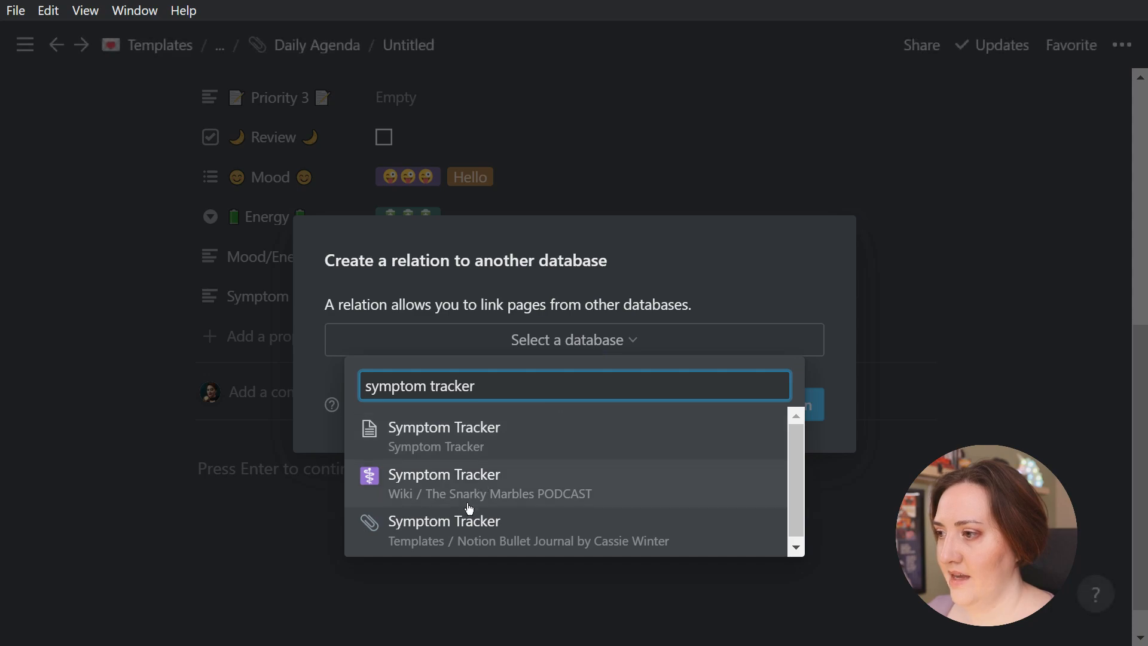
pyautogui.click(465, 527)
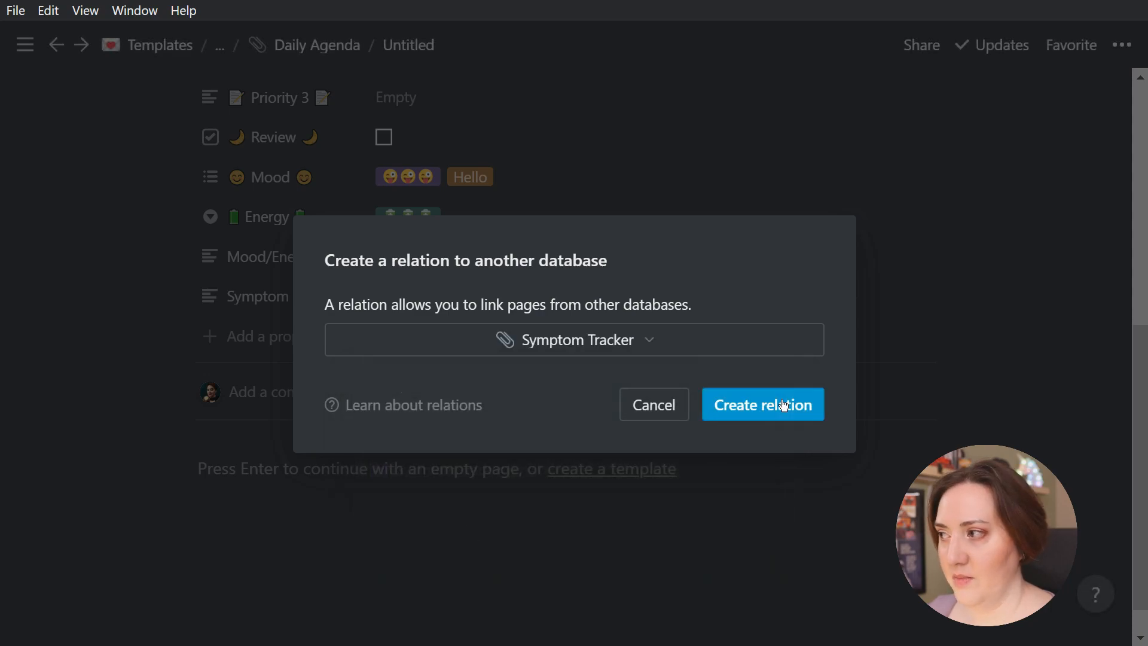
pyautogui.click(768, 414)
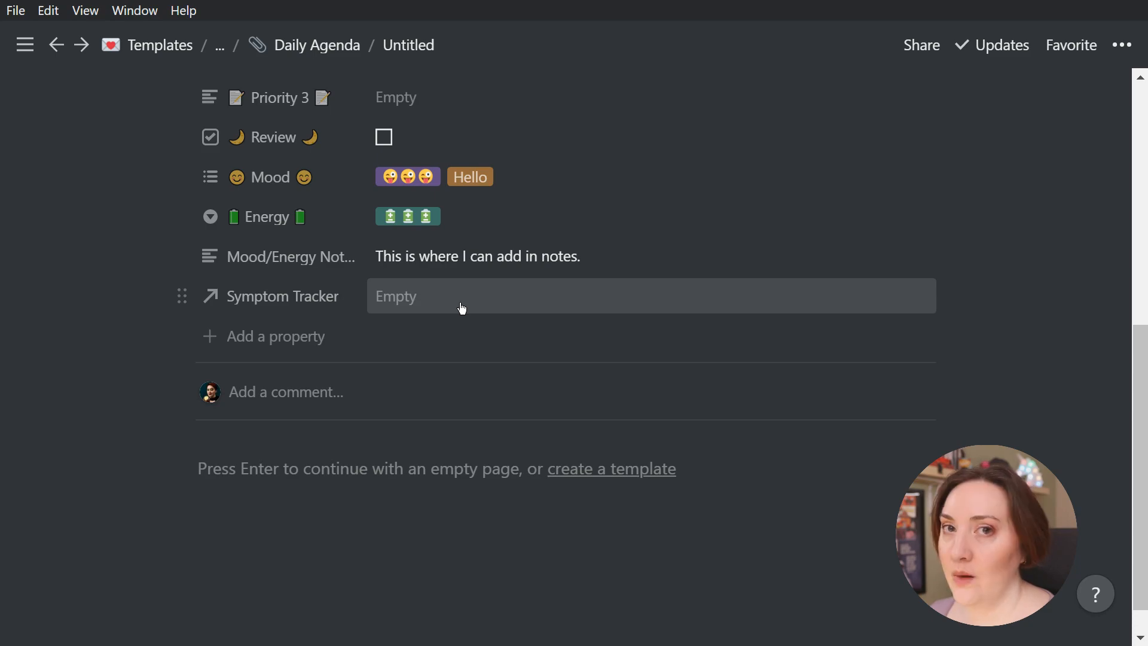
# Tick the entry's Priority 3 and Priority 2 checkboxes and clear both again to demonstrate marking priorities complete
pyautogui.scroll(5, 478, 311)
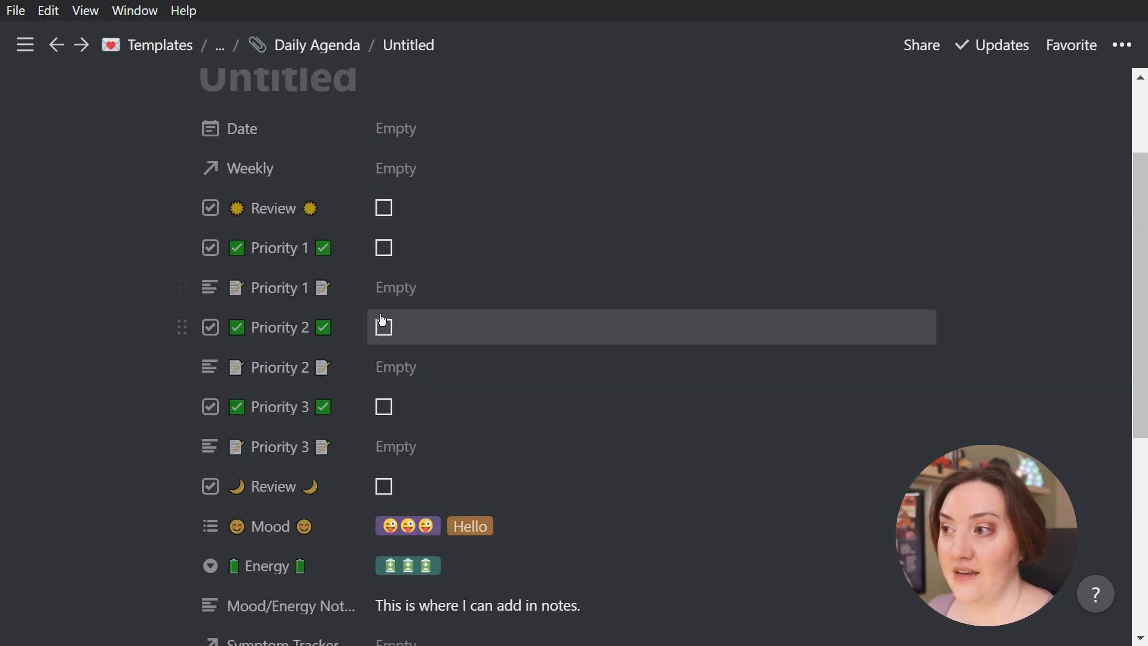
pyautogui.click(384, 407)
pyautogui.click(386, 329)
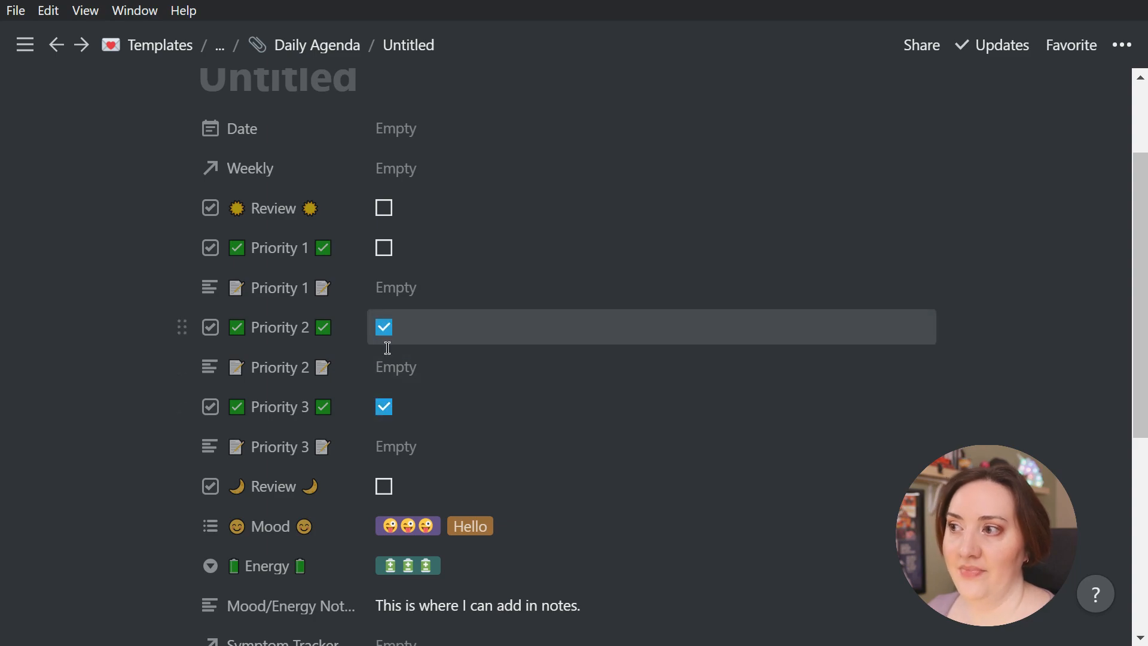
pyautogui.click(383, 328)
pyautogui.click(385, 408)
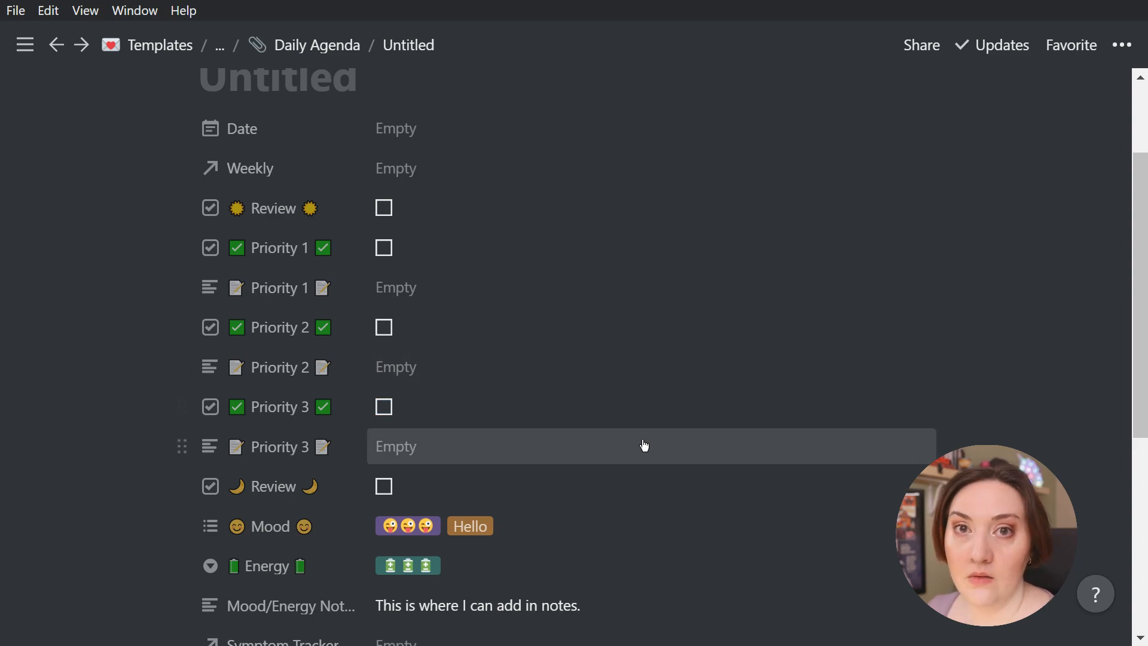
# Add a Formula property named "# Completed" below Symptom Tracker
pyautogui.scroll(-5, 705, 443)
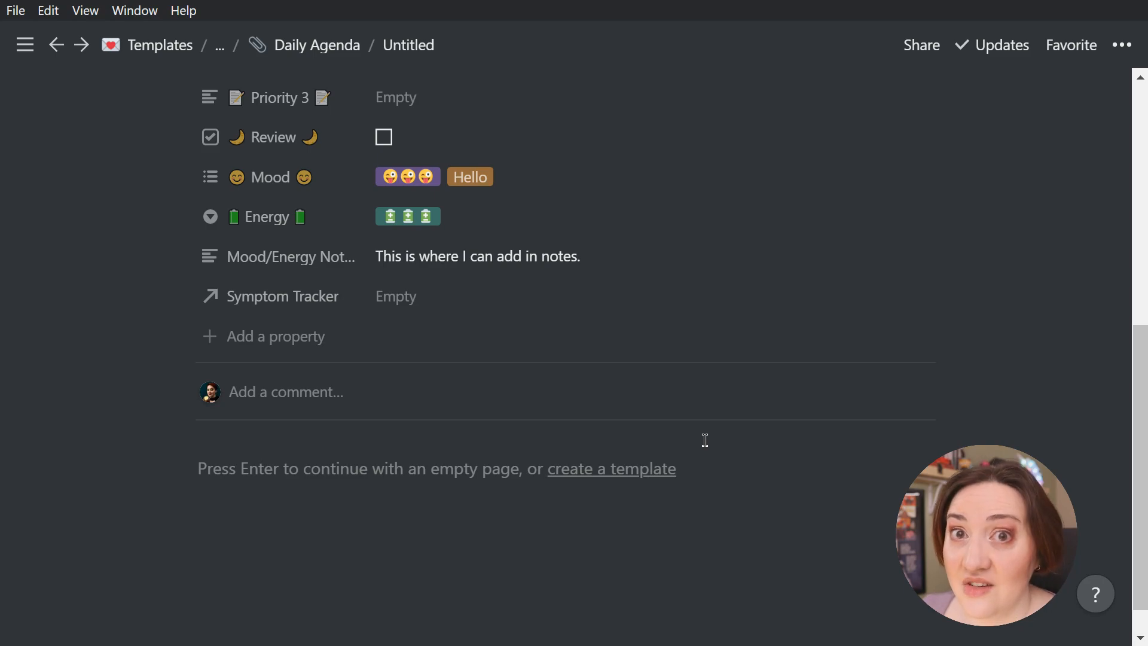
pyautogui.scroll(5, 705, 440)
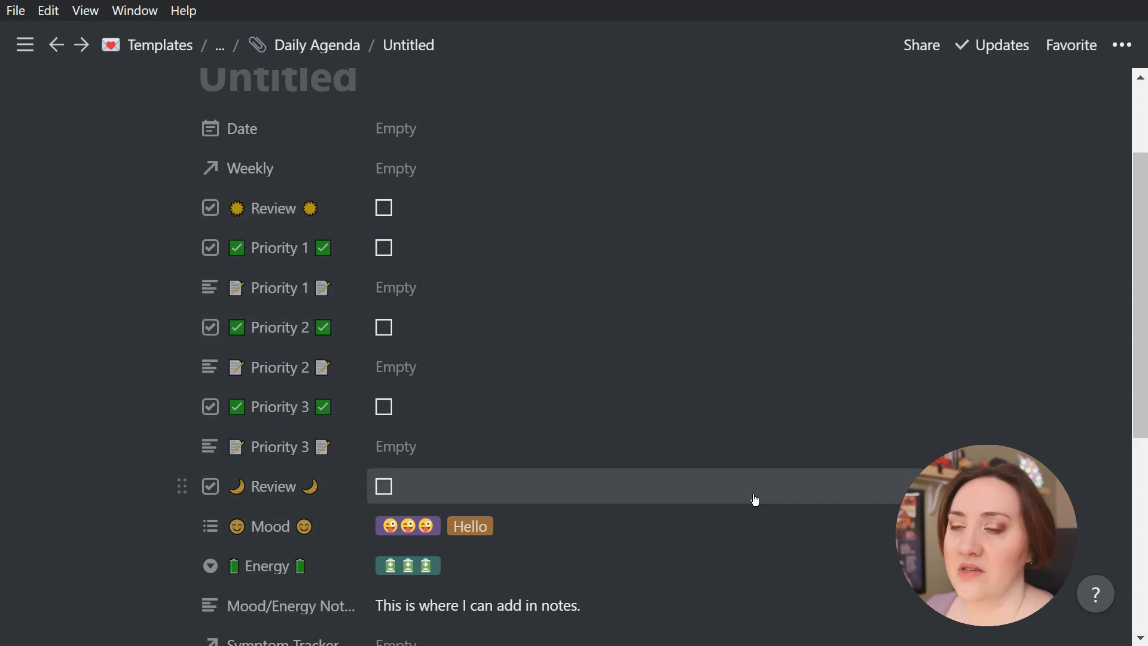
pyautogui.scroll(-6, 754, 499)
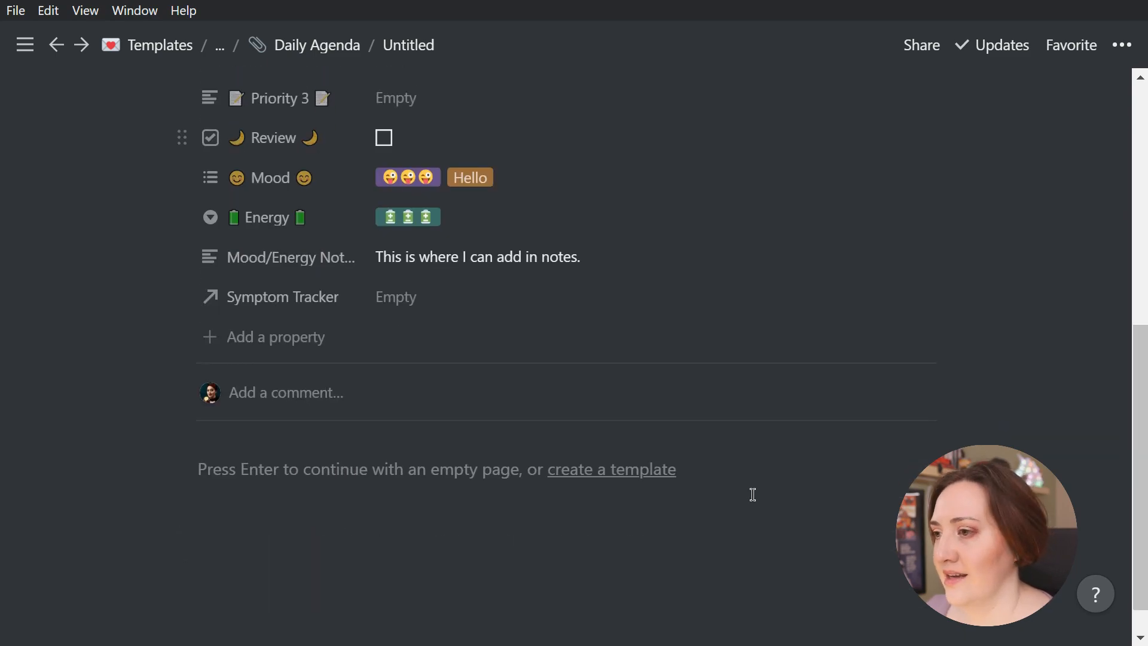
pyautogui.click(257, 339)
pyautogui.write('# C')
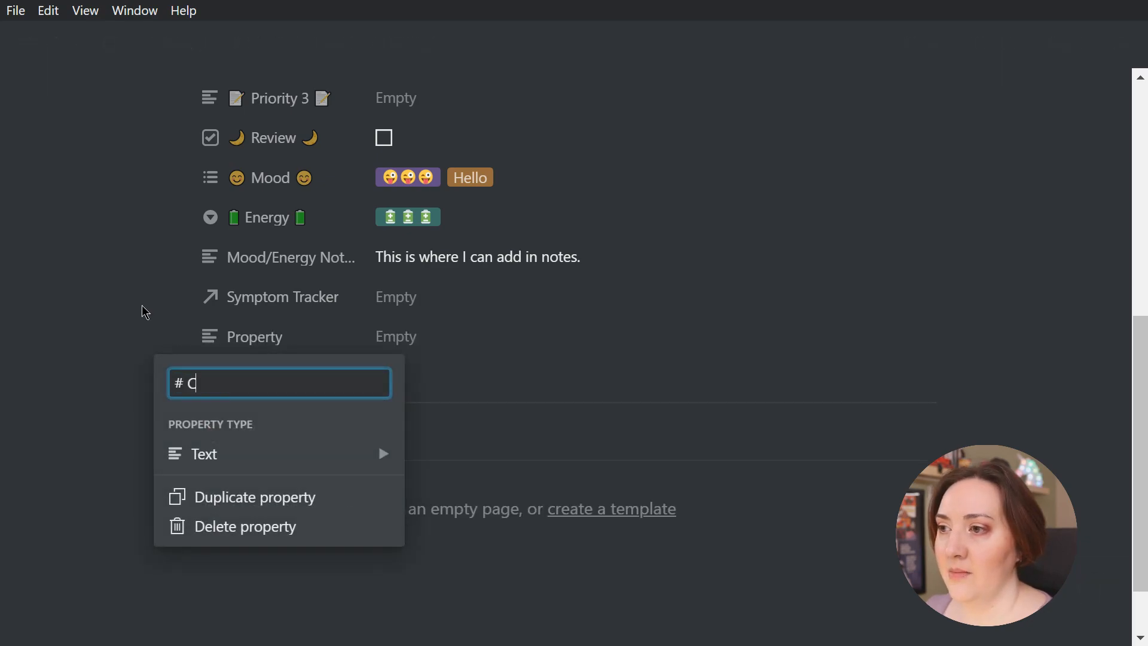
pyautogui.write('ompleted')
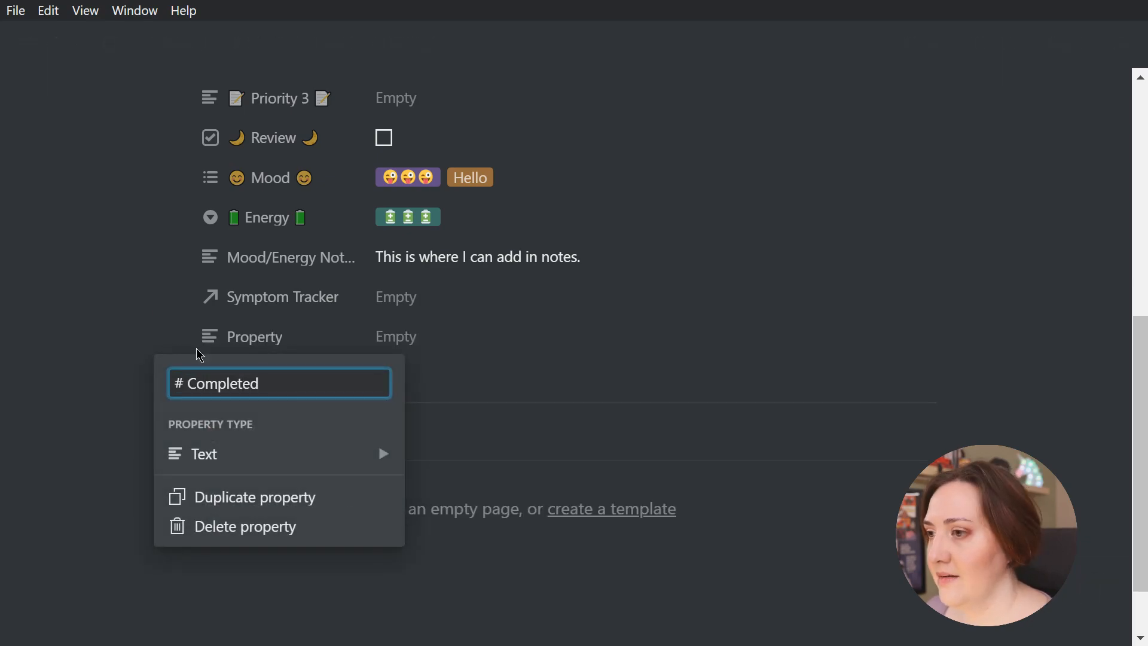
pyautogui.moveTo(325, 459)
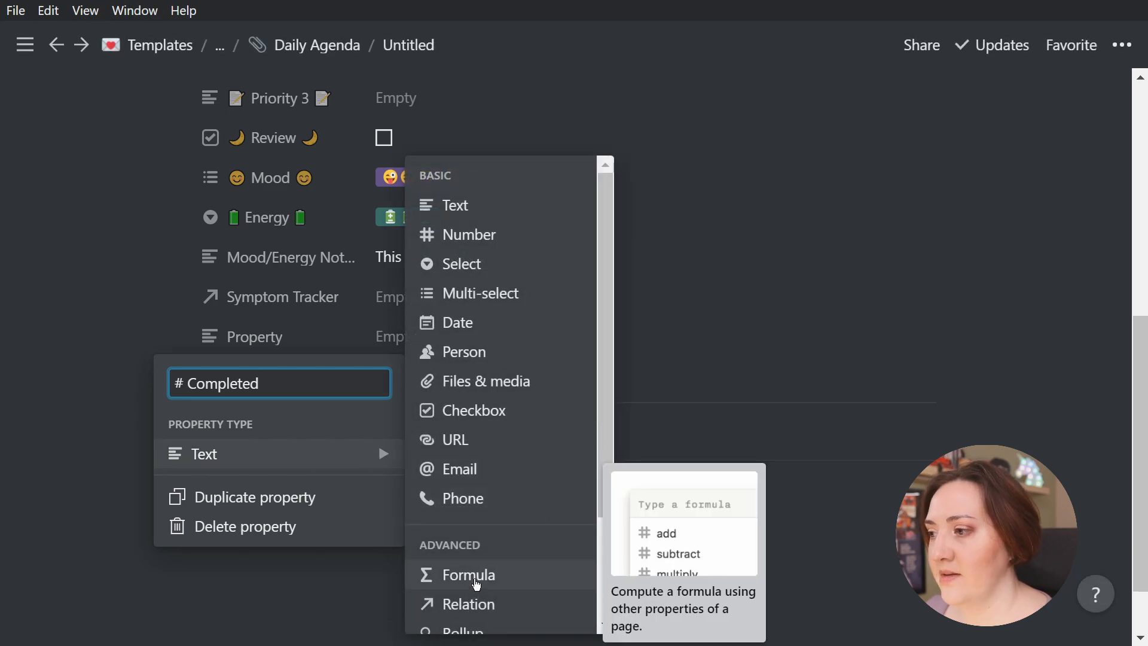
pyautogui.click(477, 575)
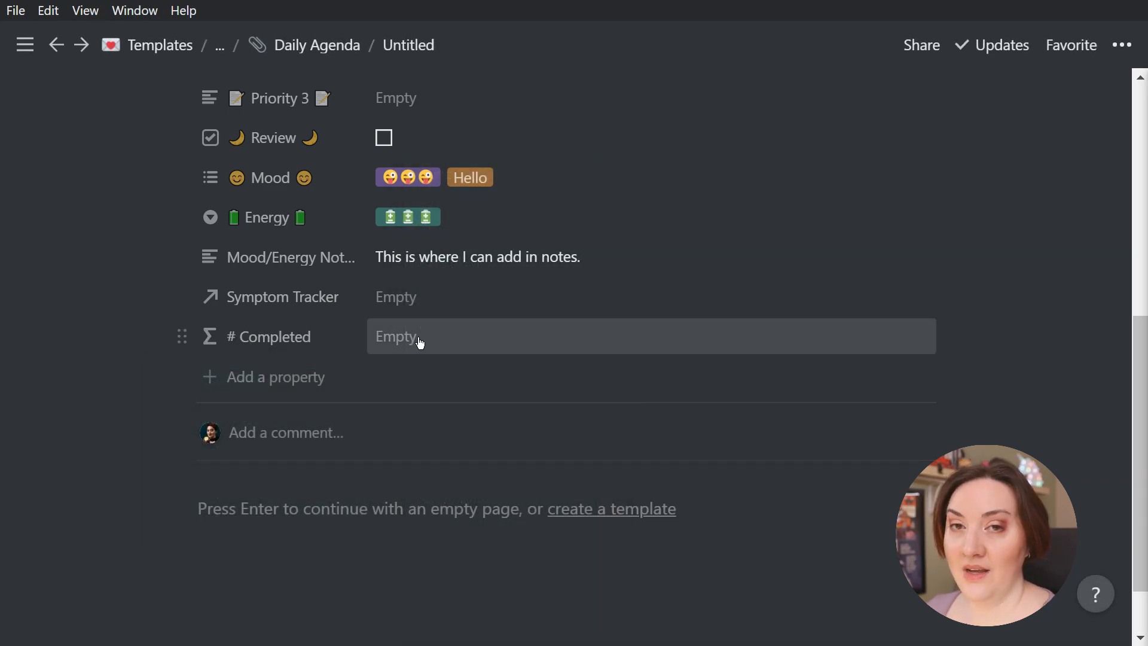
# Set the # Completed formula to sum if(prop(...), 1, 0) over the sun Review, Priority 1, Priority 2, Priority 3 and moon Review checkboxes
pyautogui.click(420, 341)
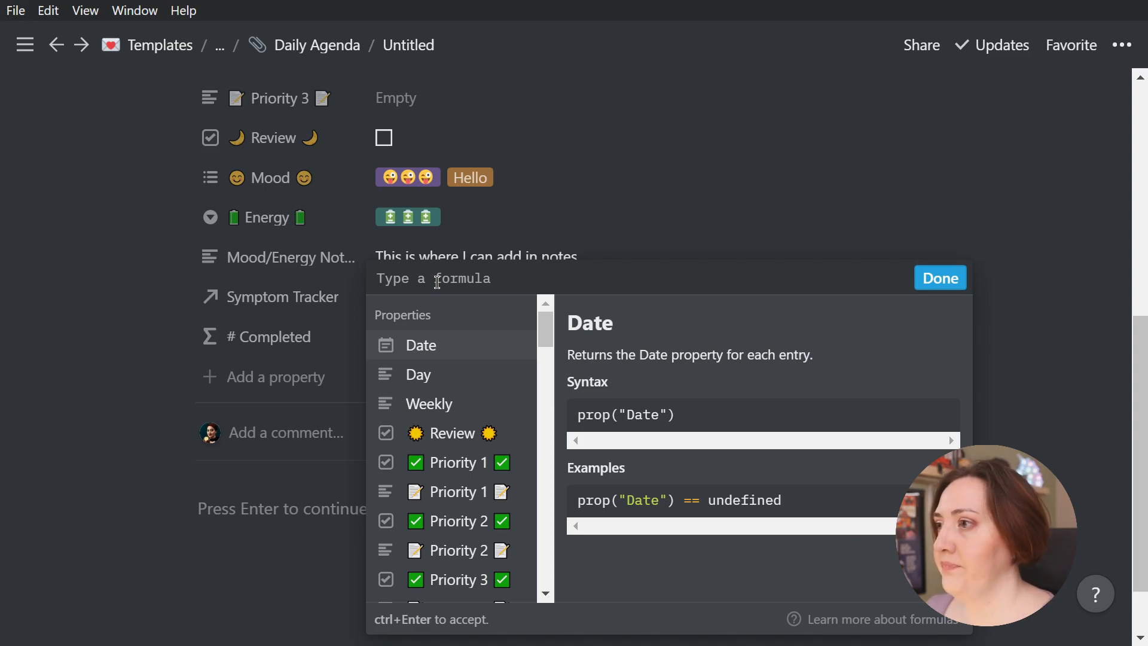
pyautogui.write('if(prop("☀ Review ☀"), 1, 0) + if(prop("✅ Priority 1 ✅"), 1, 0) + if(prop("✅ Priority 2 ✅"), 1, 0) + if(prop("✅ Priority 3 ✅"), 1, 0) + if(prop("🌙 Review 🌙"), 1, 0)')
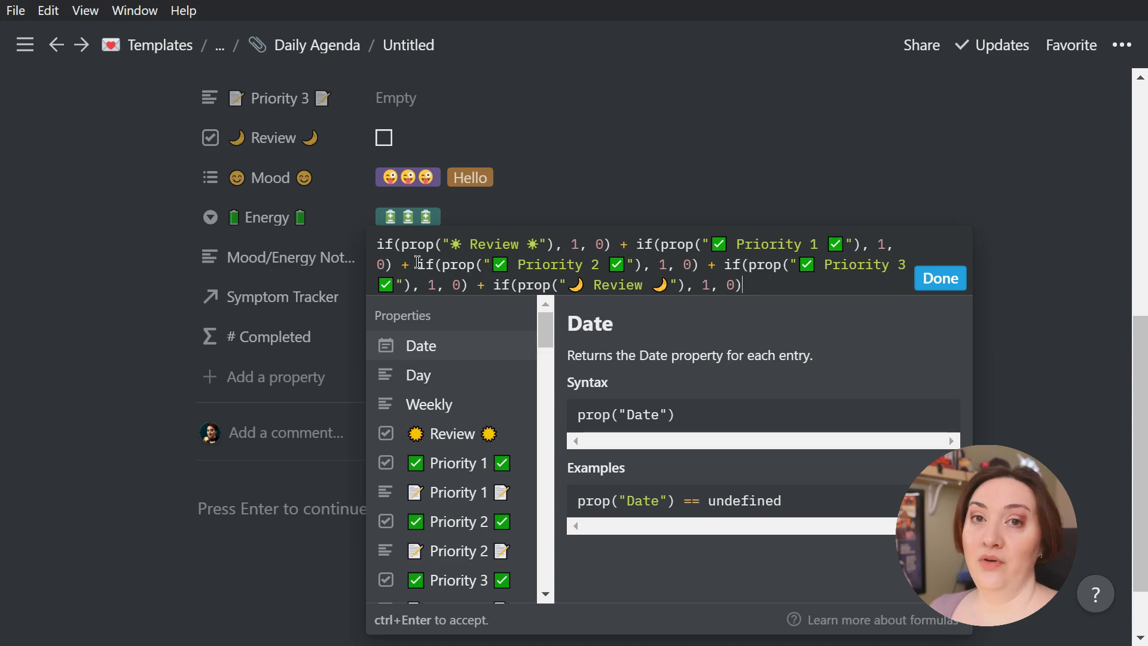
pyautogui.click(944, 286)
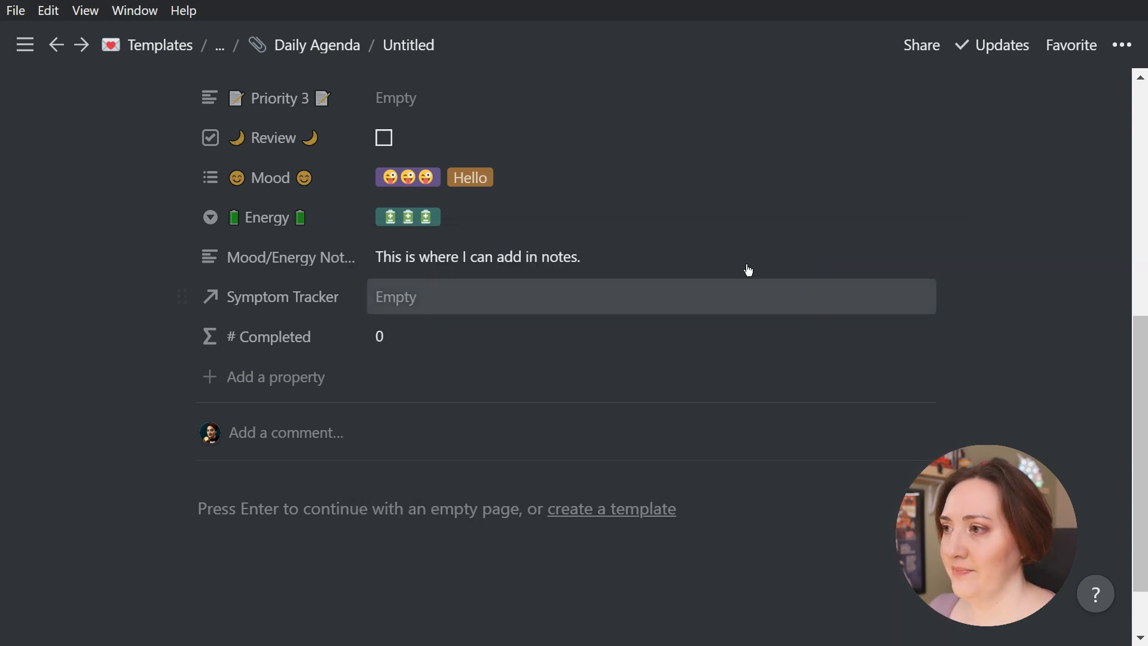
# Tick and clear the moon Review and Priority 1, 2 and 3 checkboxes to test the # Completed count
pyautogui.scroll(3, 657, 271)
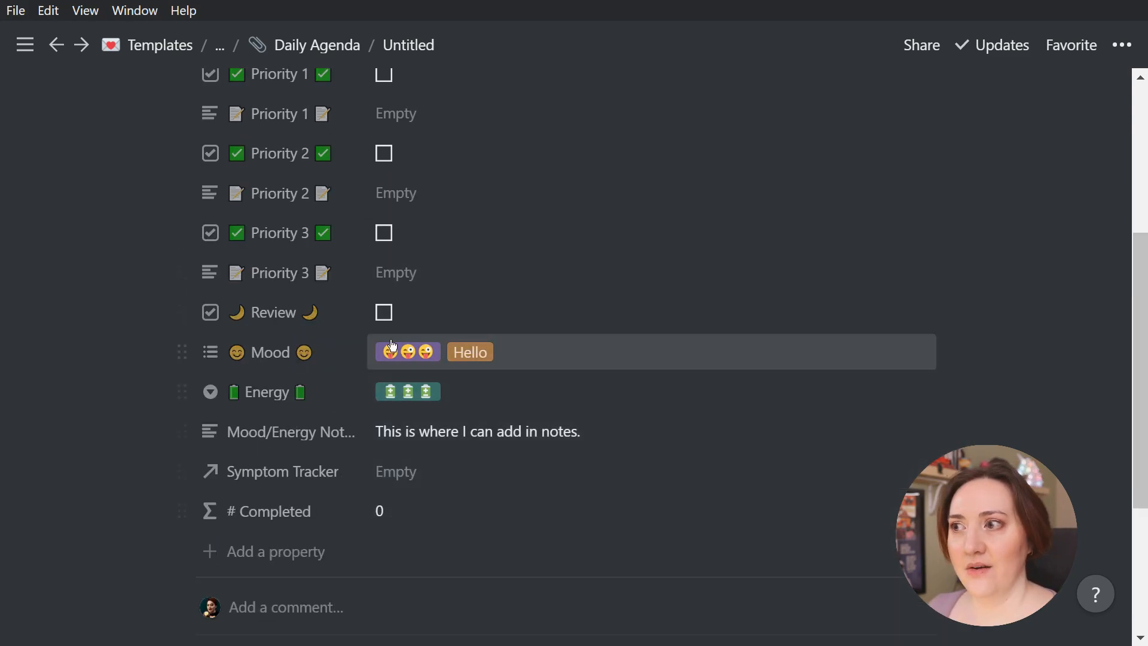
pyautogui.click(386, 313)
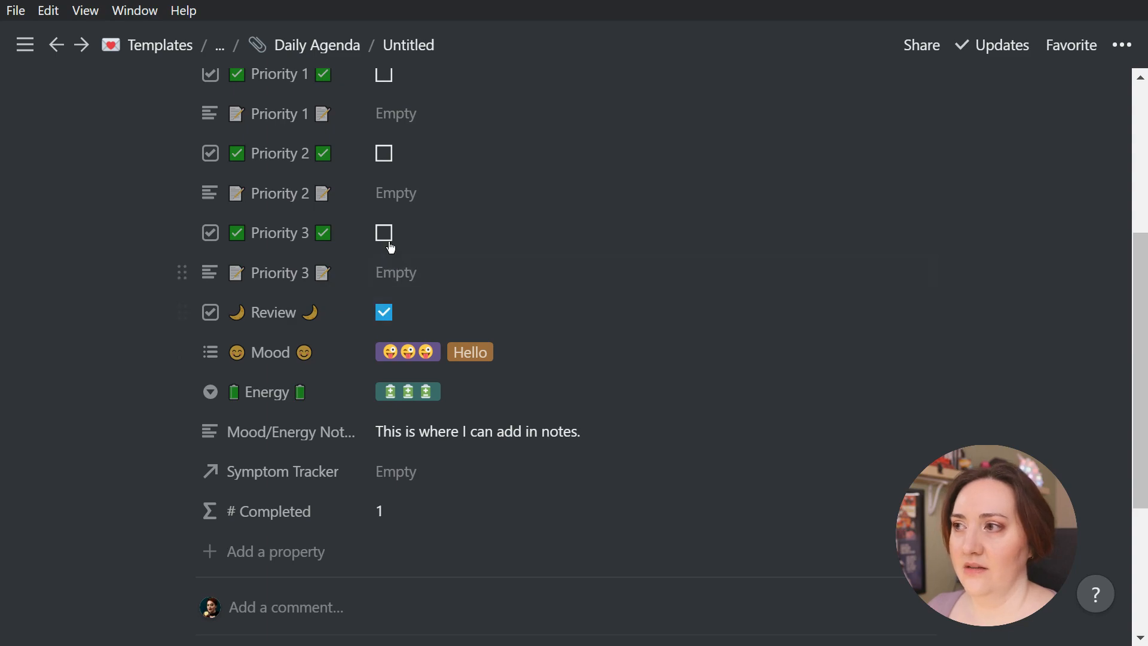
pyautogui.click(385, 235)
pyautogui.click(383, 312)
pyautogui.click(384, 154)
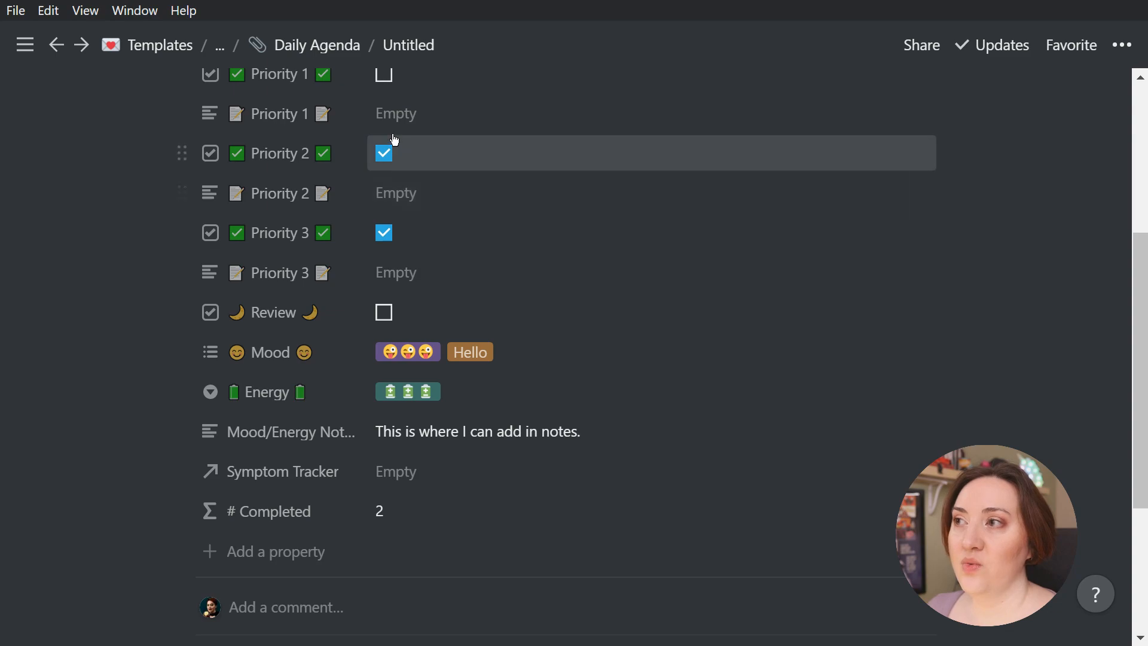
pyautogui.click(384, 74)
pyautogui.click(384, 151)
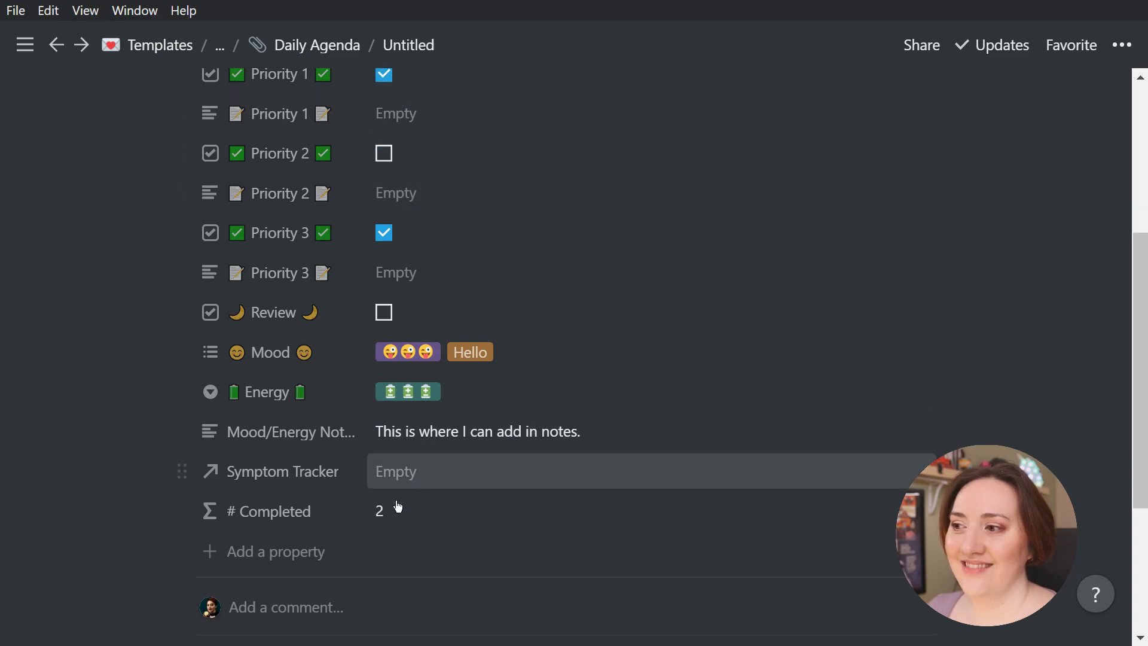
pyautogui.click(385, 233)
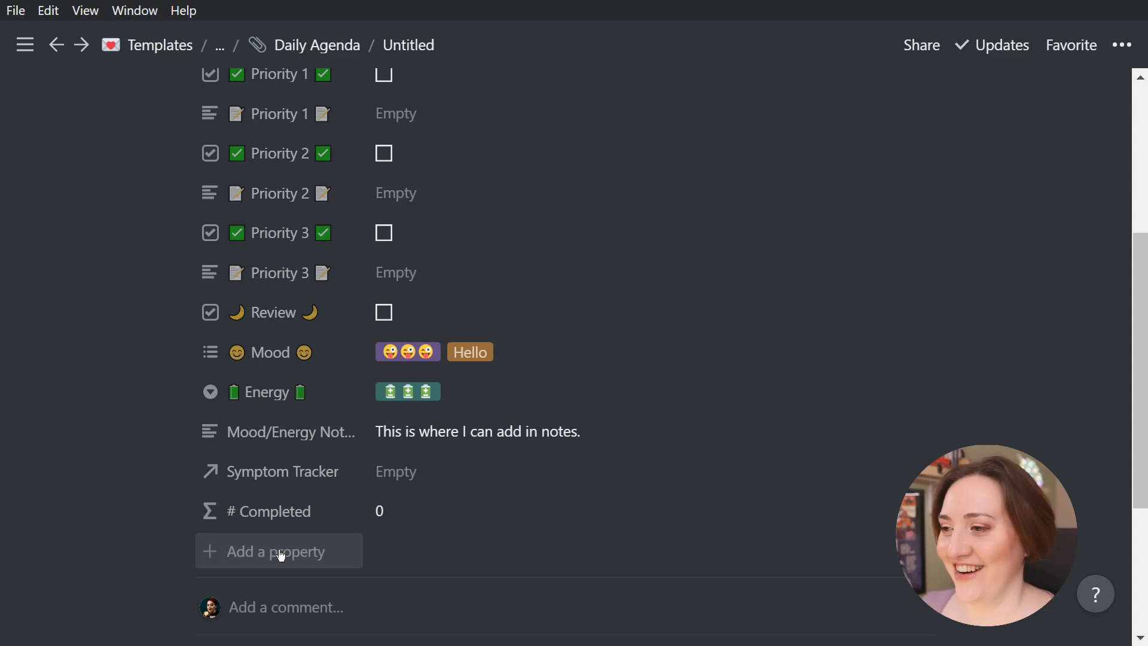
# Add a Formula property named "🎯 Effictiveness 🎯" below # Completed
pyautogui.click(281, 555)
pyautogui.write('🎯 🎯')
pyautogui.press('Left')
pyautogui.write('Effictiveness')
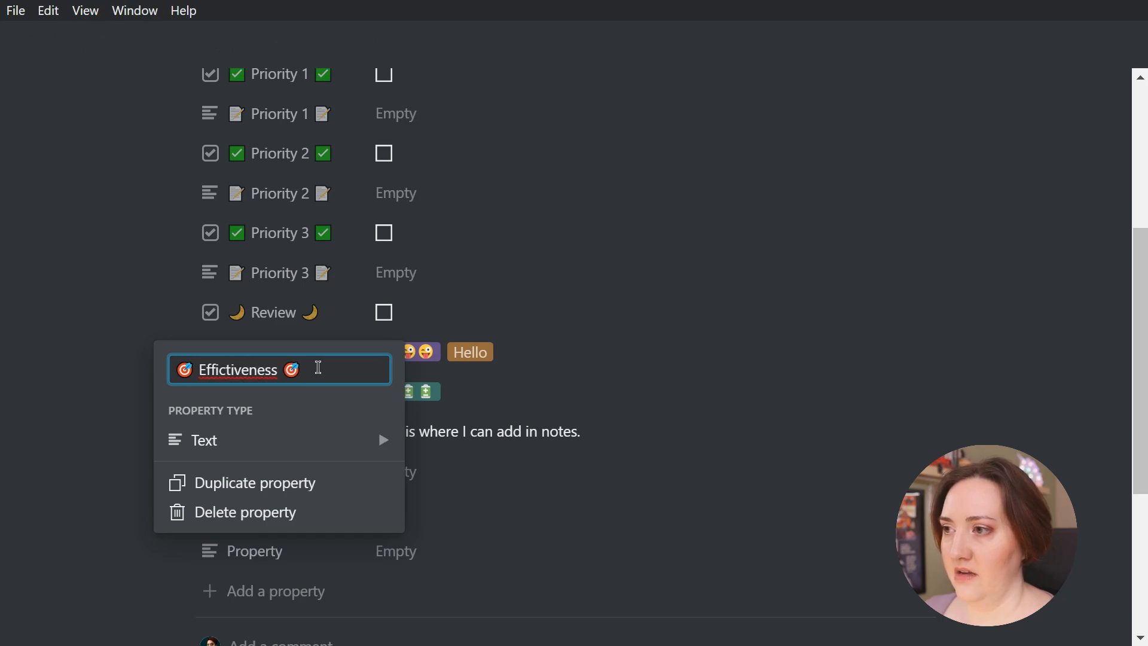
pyautogui.click(311, 445)
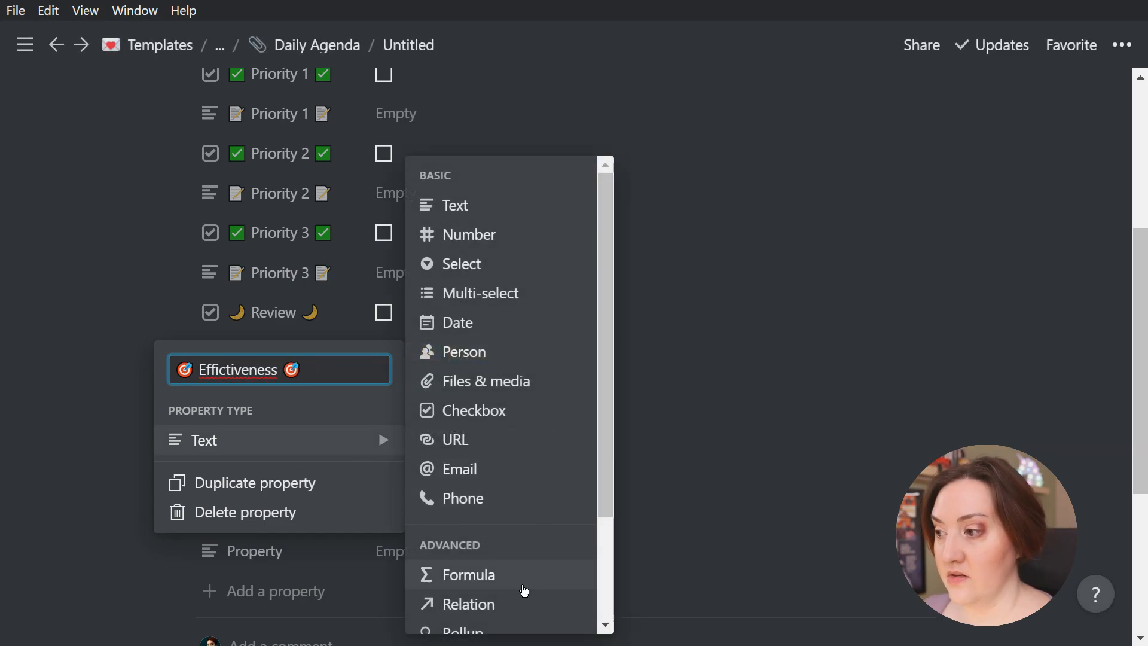
pyautogui.click(500, 574)
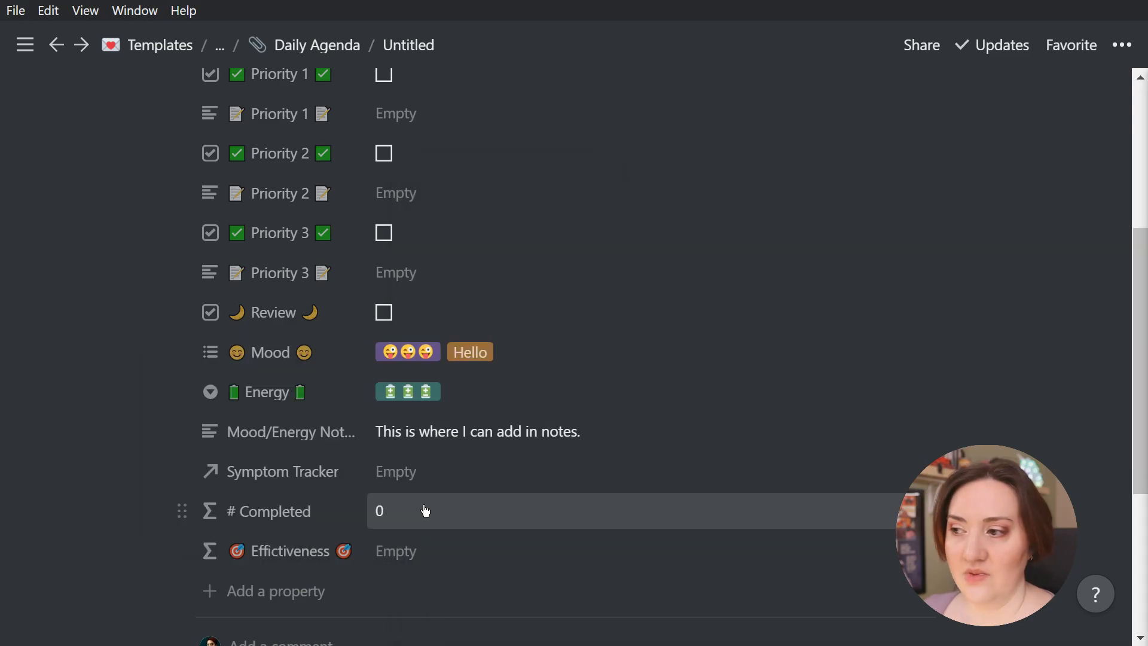
# Set the Effictiveness formula to nested ifs on # Completed: 0 😭😭😭, 1 😑😑😑, 2 🙄🙄🙄, 3 😮😮😮, 4 😎😎😎, 5 🎉🤩🤩🤩🎉, otherwise empty text
pyautogui.click(446, 555)
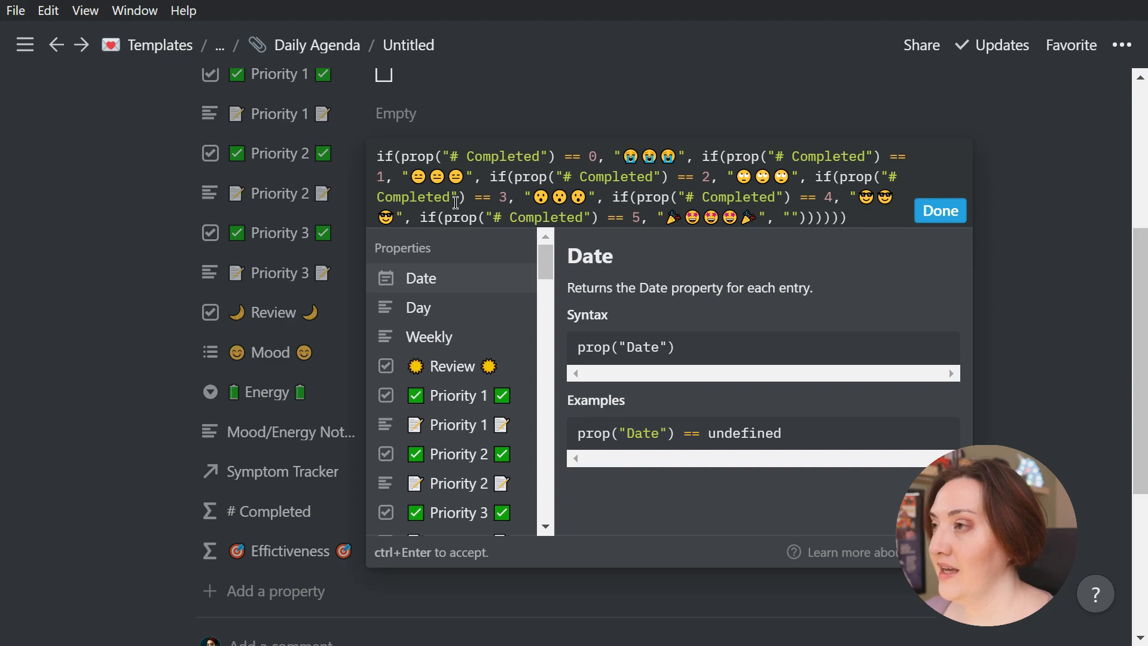
pyautogui.moveTo(415, 175); pyautogui.dragTo(467, 181)
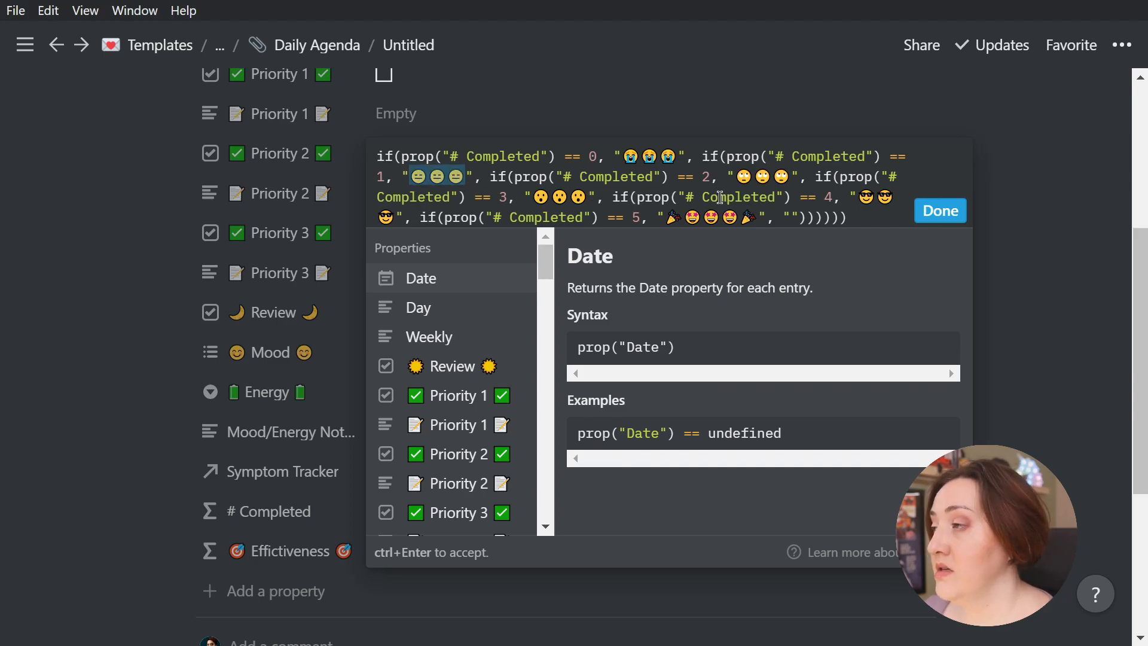
pyautogui.click(450, 178)
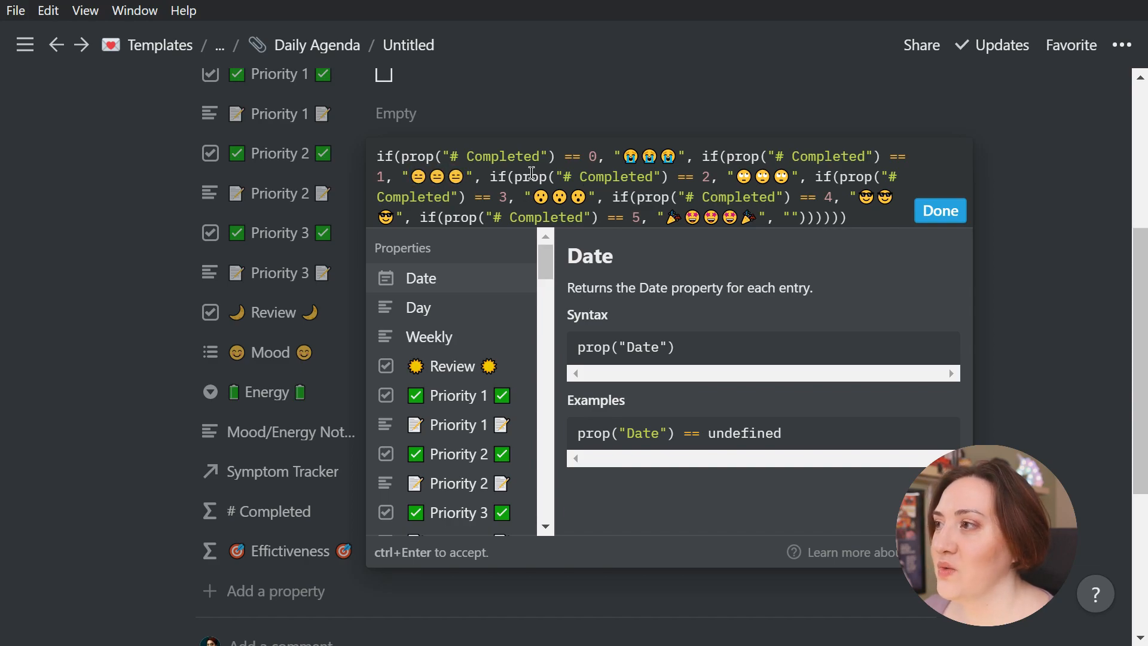
pyautogui.moveTo(408, 178); pyautogui.dragTo(456, 179)
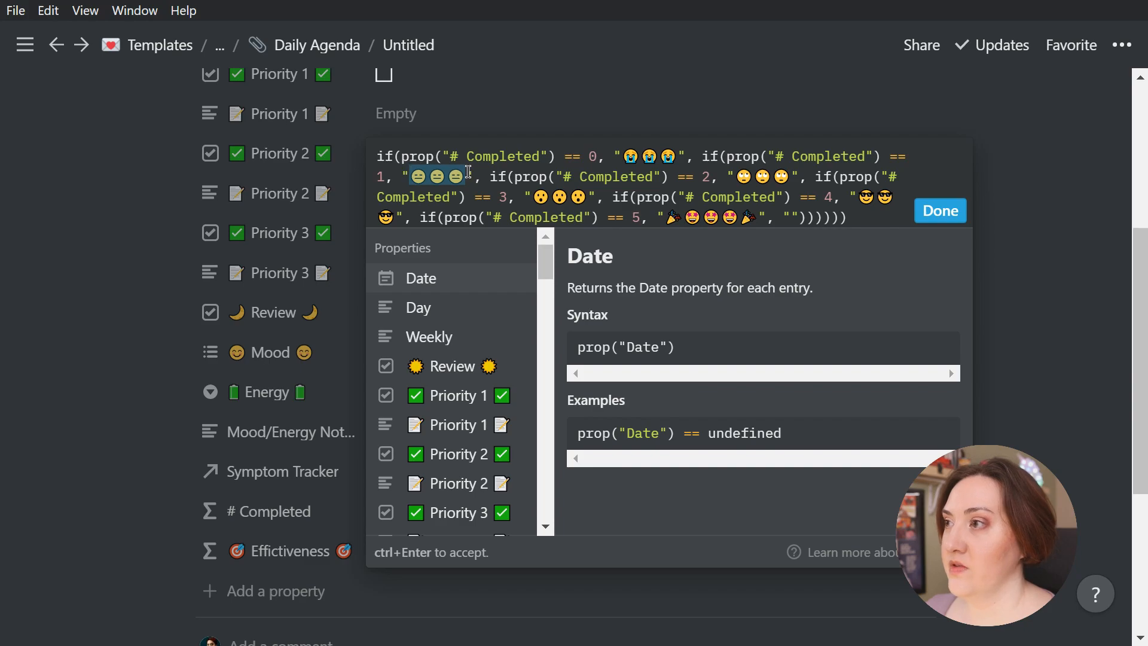
pyautogui.moveTo(622, 157); pyautogui.dragTo(675, 158)
pyautogui.click(552, 198)
pyautogui.moveTo(534, 197); pyautogui.dragTo(584, 199)
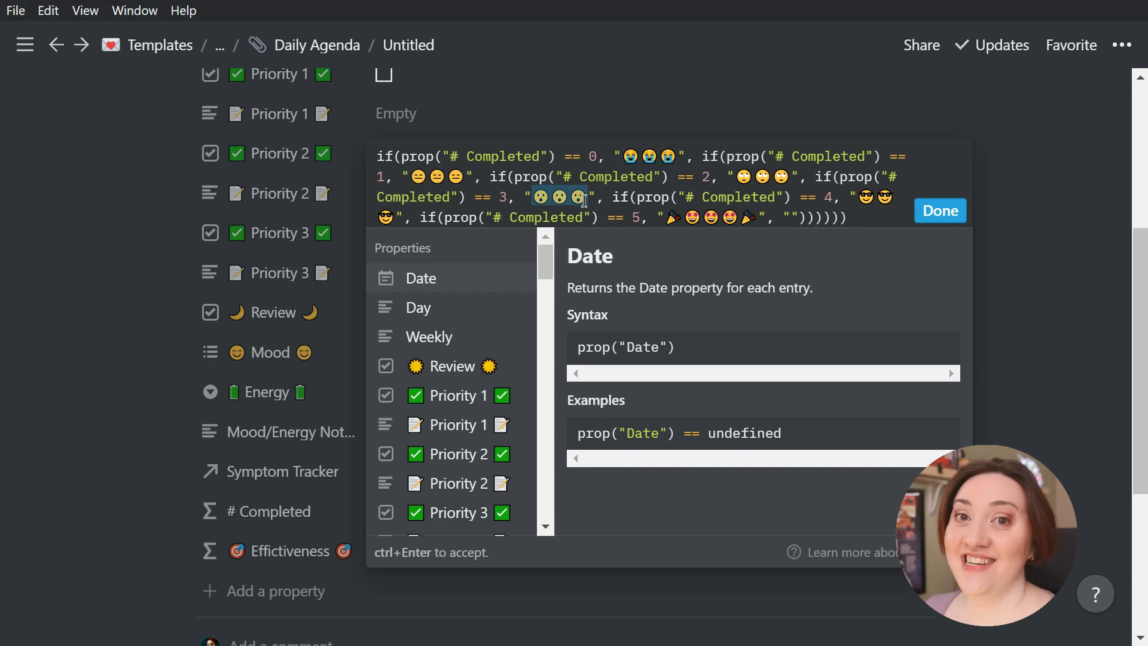
pyautogui.moveTo(665, 219); pyautogui.dragTo(747, 222)
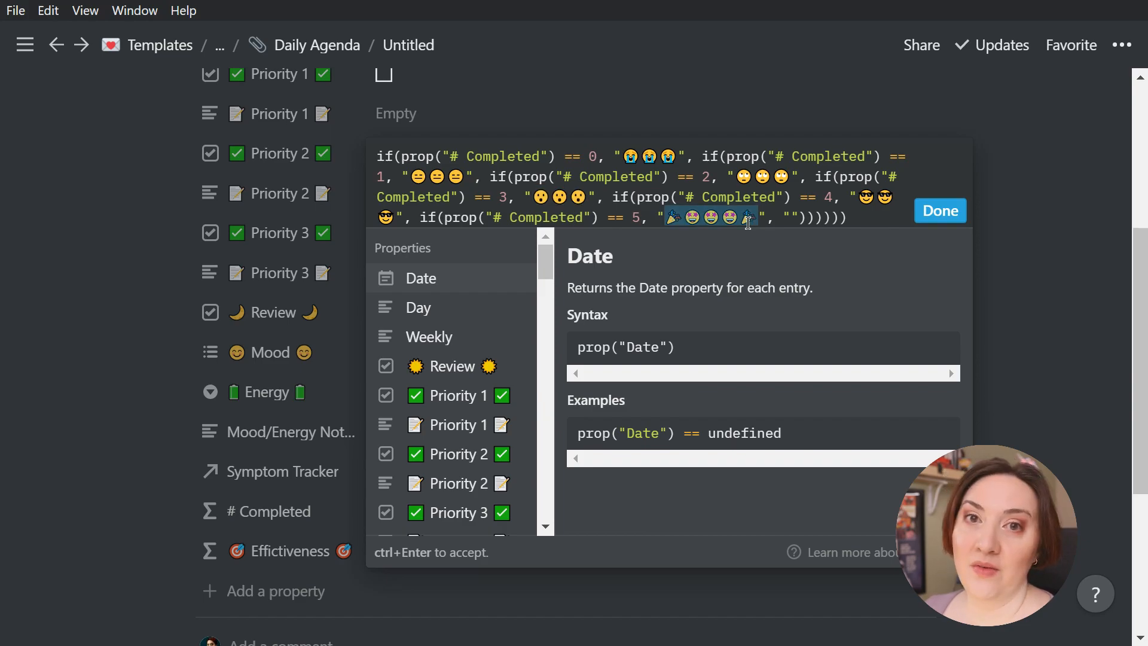
pyautogui.click(942, 212)
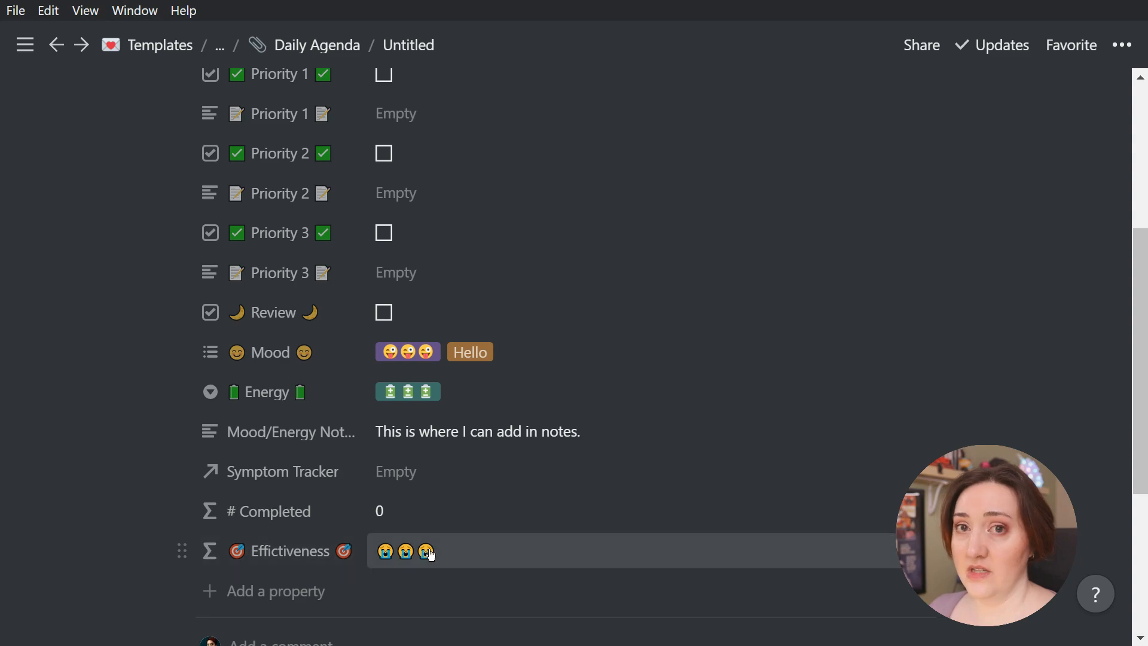
# Tick the moon Review, Priority 3, Priority 2, Priority 1 and sun Review checkboxes to test the Effictiveness rating
pyautogui.click(384, 312)
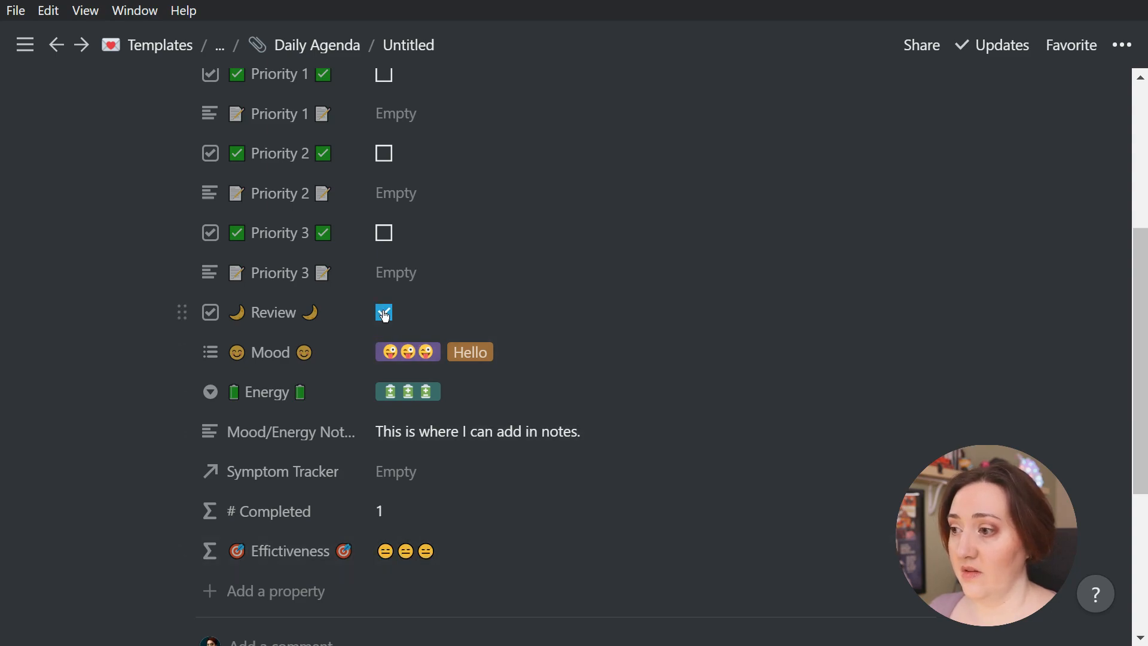
pyautogui.click(384, 235)
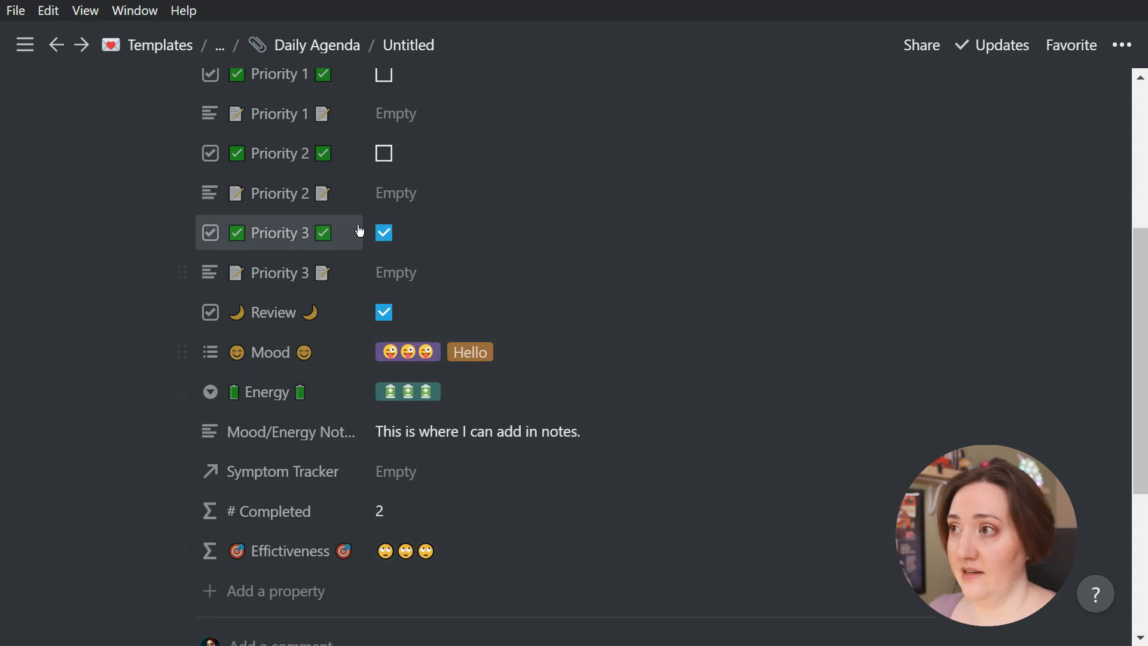
pyautogui.click(383, 153)
pyautogui.click(384, 75)
pyautogui.scroll(3, 593, 209)
pyautogui.click(382, 207)
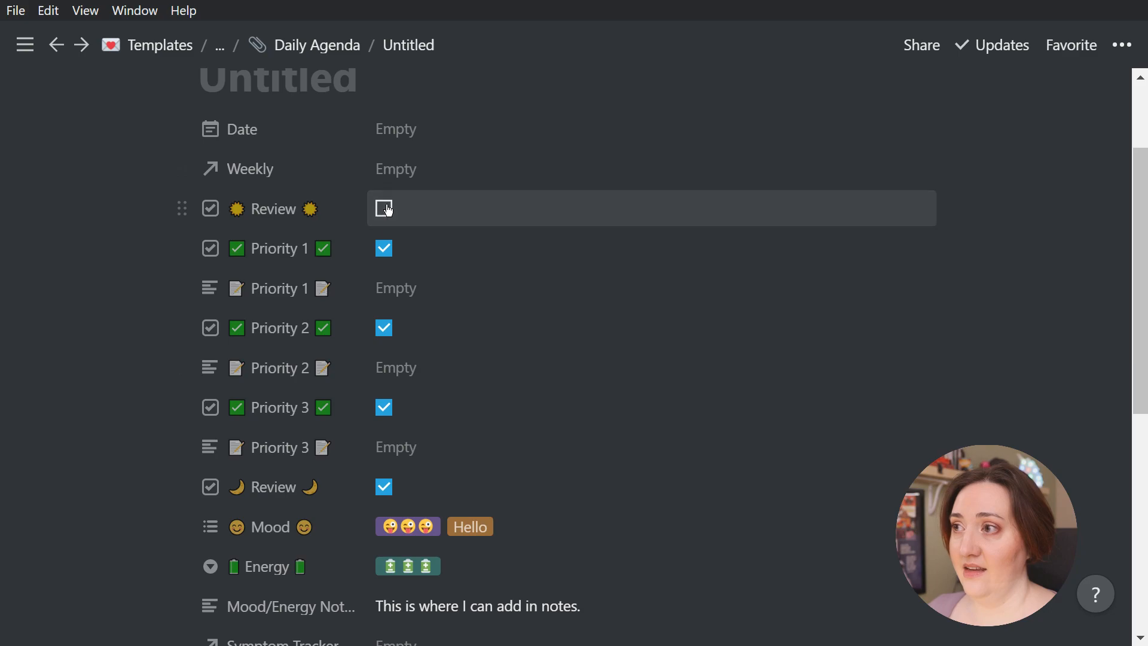
pyautogui.scroll(-2, 610, 247)
pyautogui.scroll(-4, 609, 248)
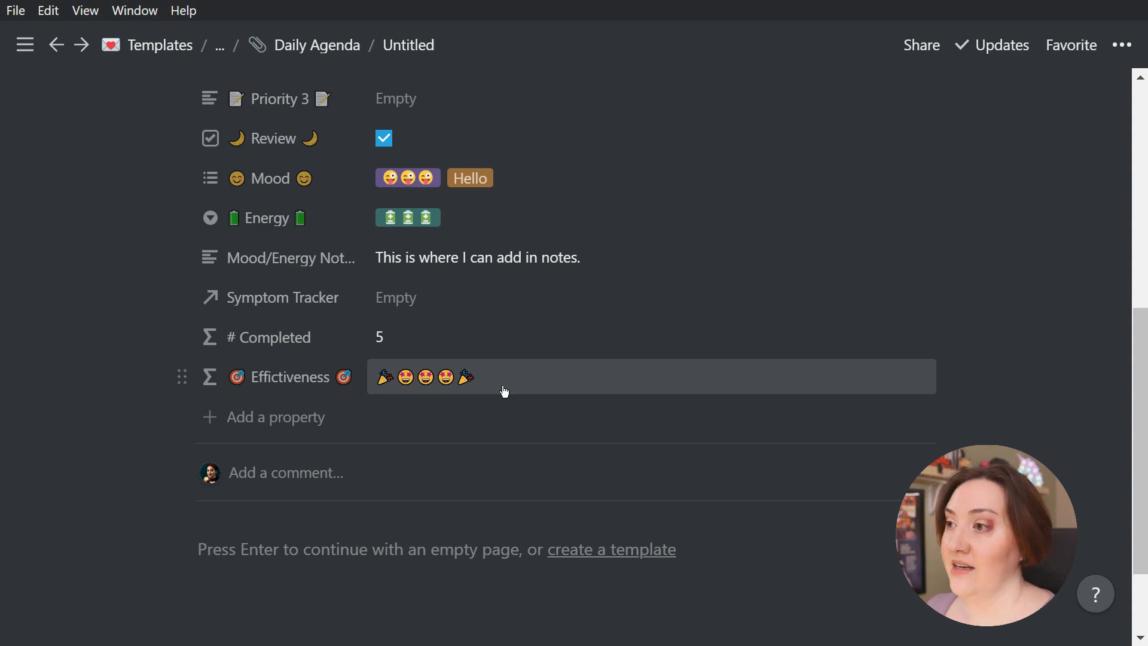
pyautogui.scroll(6, 504, 390)
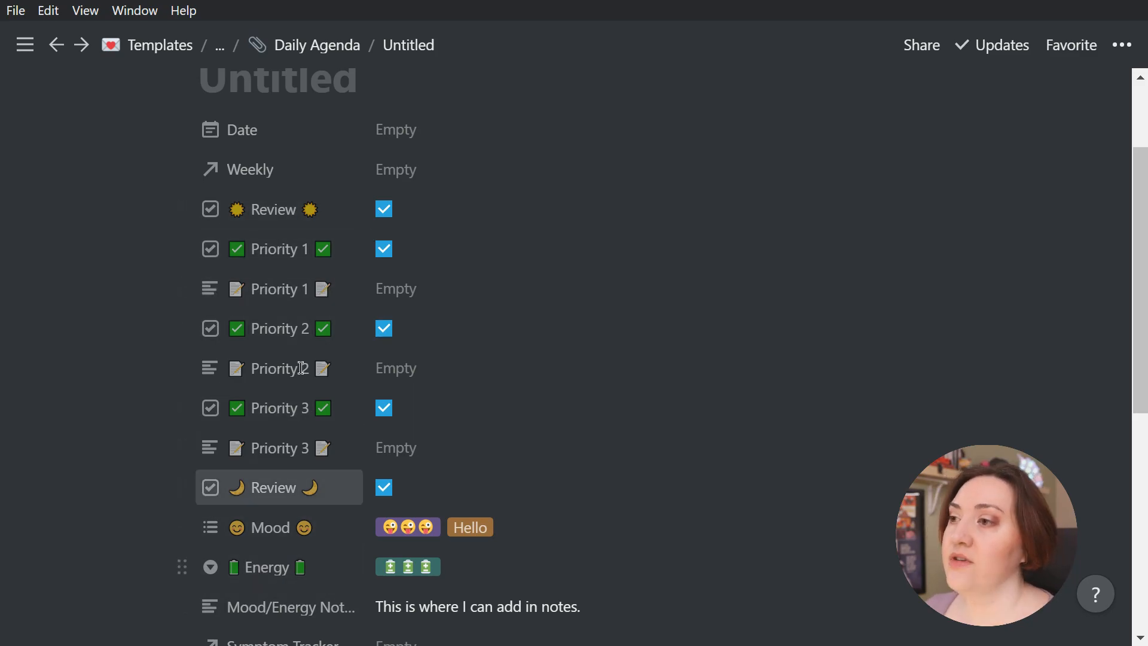
pyautogui.scroll(-3, 297, 474)
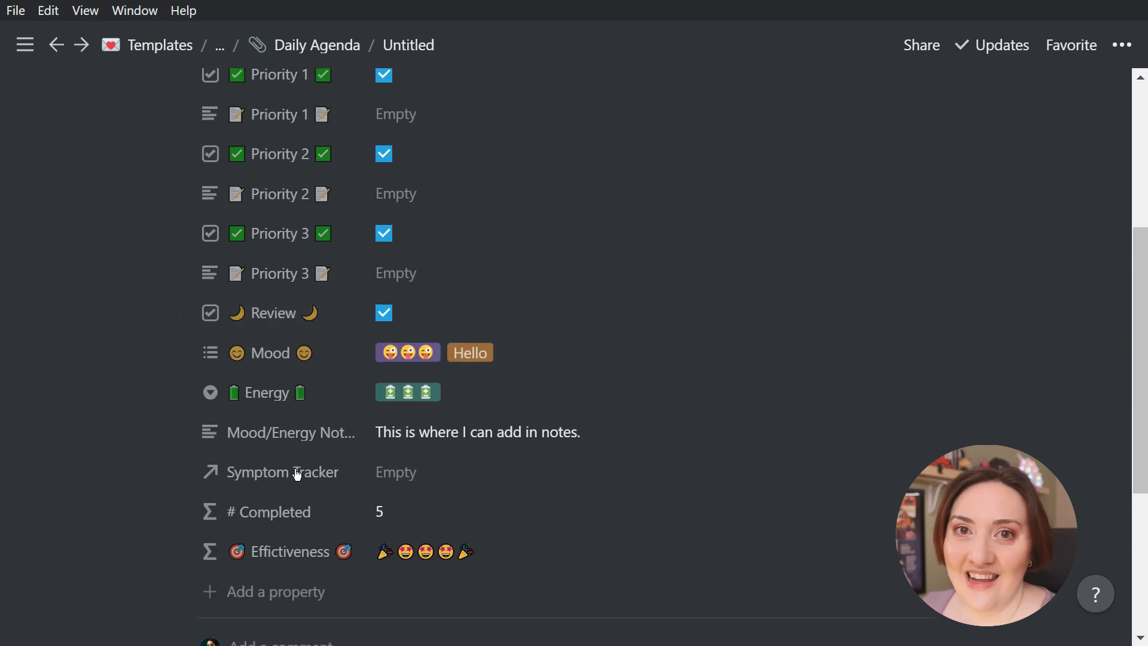
# Examine how the Effictiveness formula references # Completed and how the # Completed formula references the exact checkbox property names
pyautogui.click(516, 554)
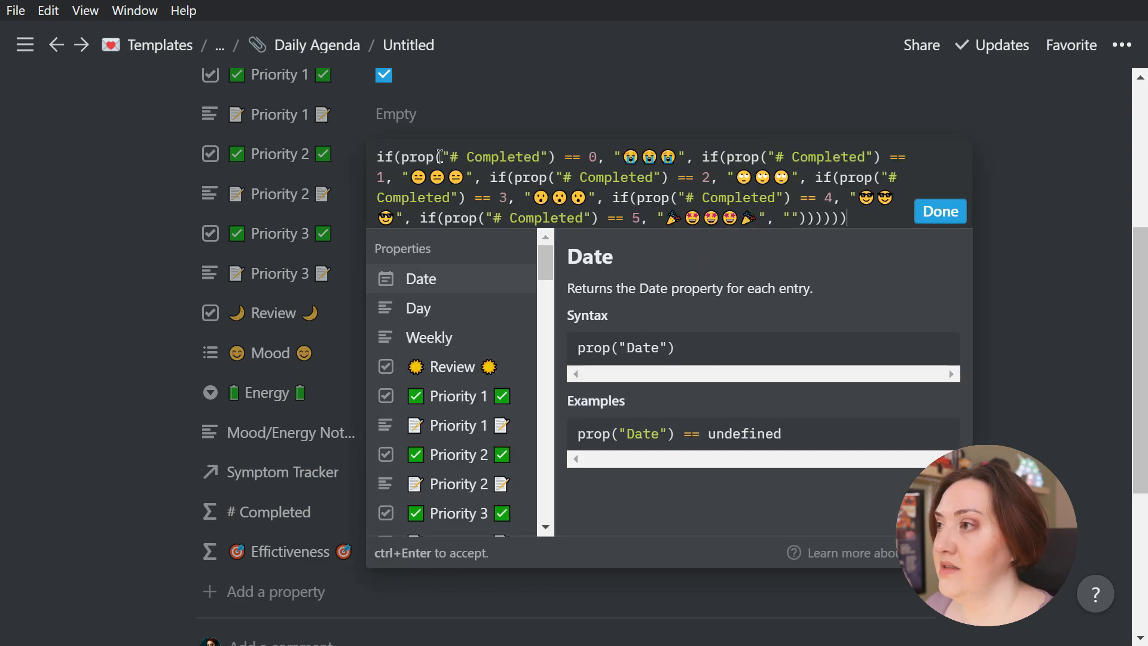
pyautogui.moveTo(450, 156); pyautogui.dragTo(541, 158)
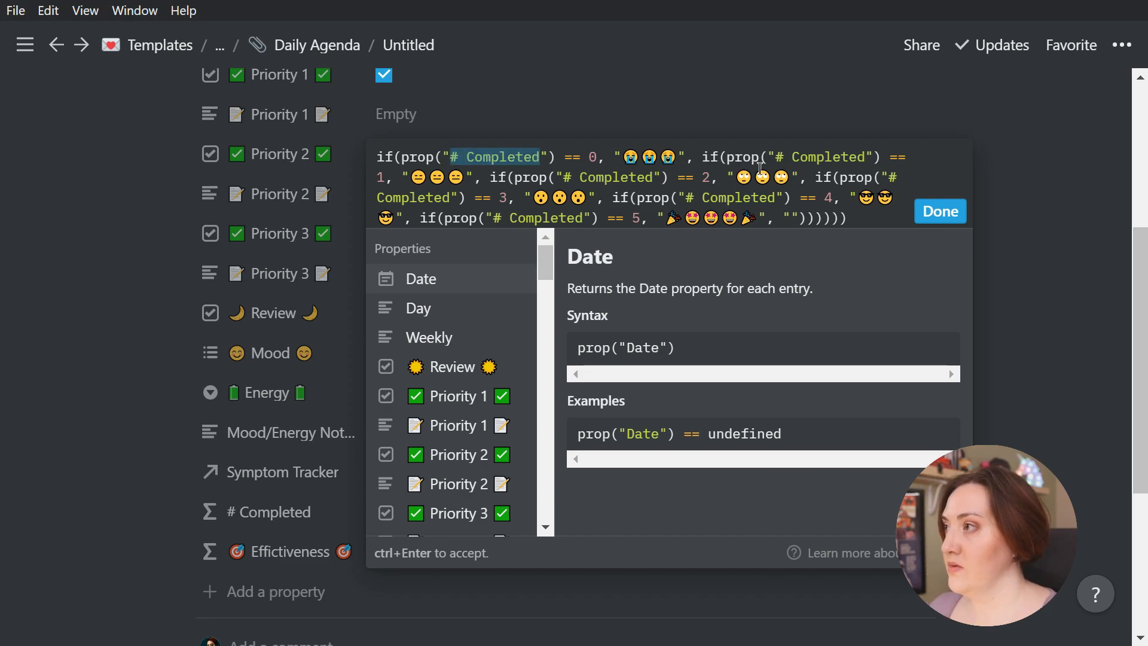
pyautogui.moveTo(772, 158); pyautogui.dragTo(866, 158)
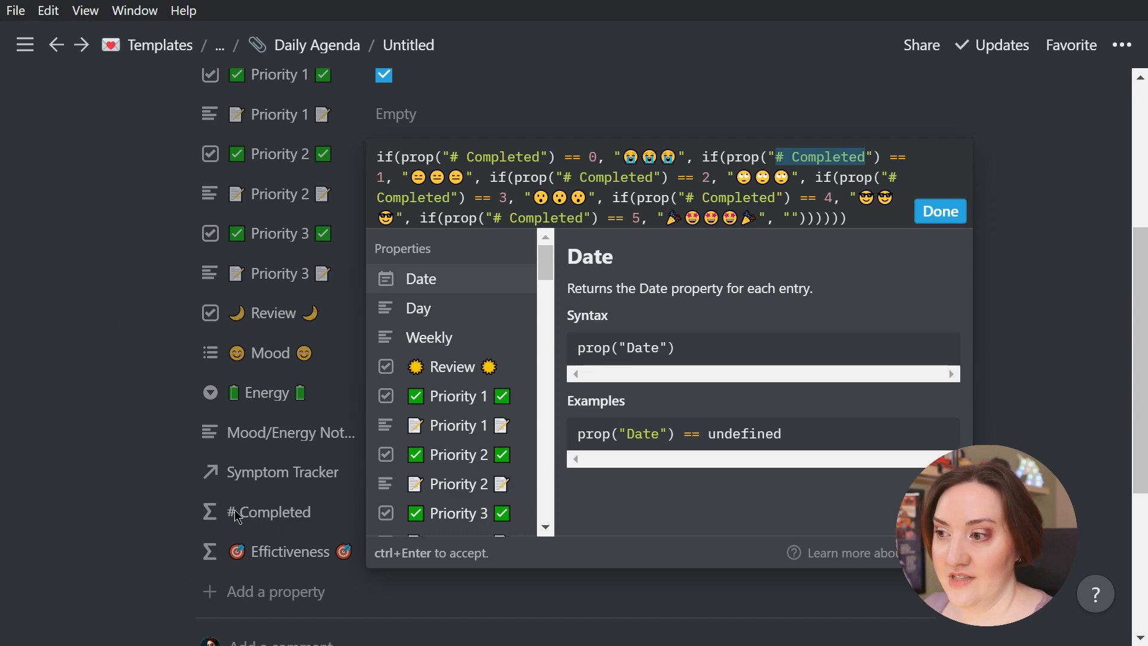
pyautogui.click(156, 338)
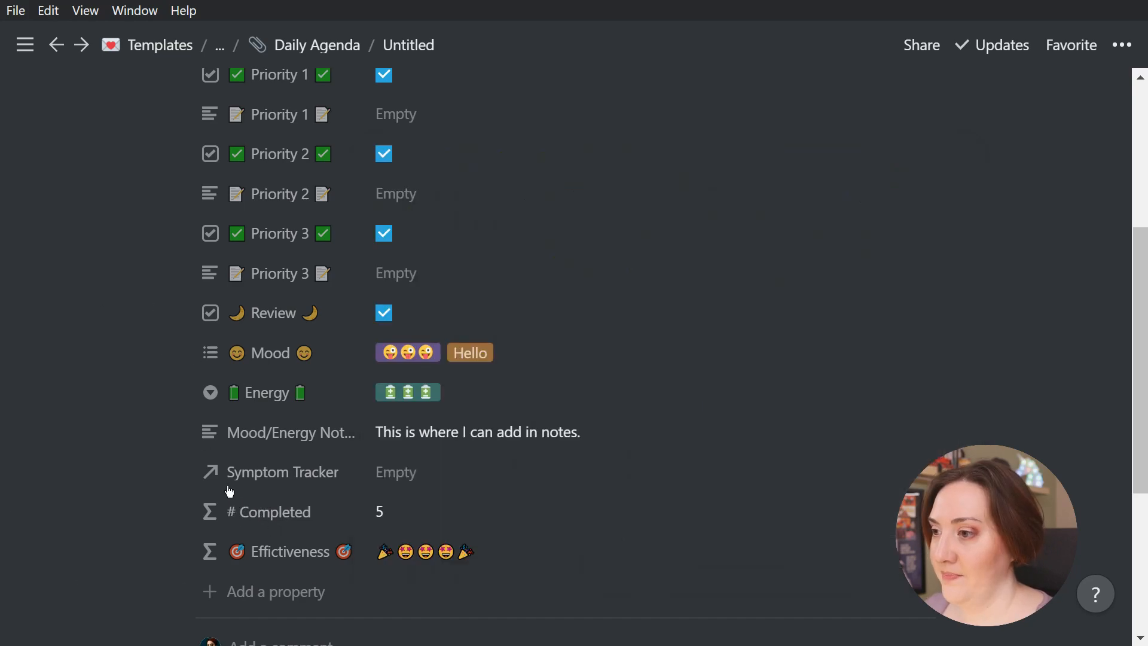
pyautogui.click(413, 518)
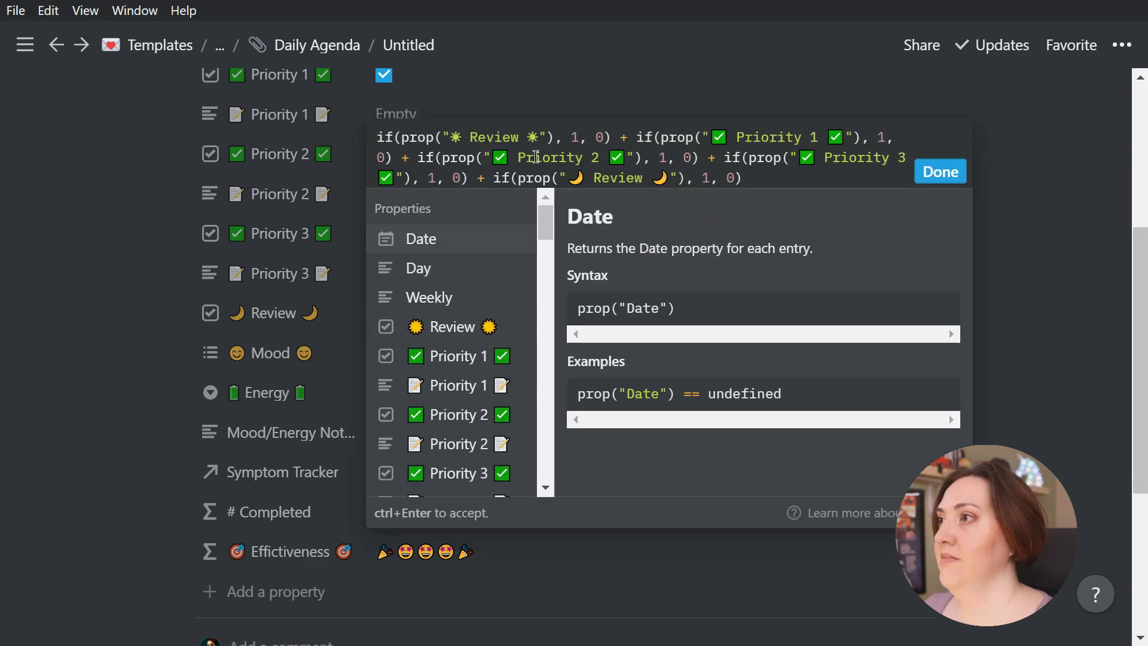
pyautogui.moveTo(451, 137); pyautogui.dragTo(537, 136)
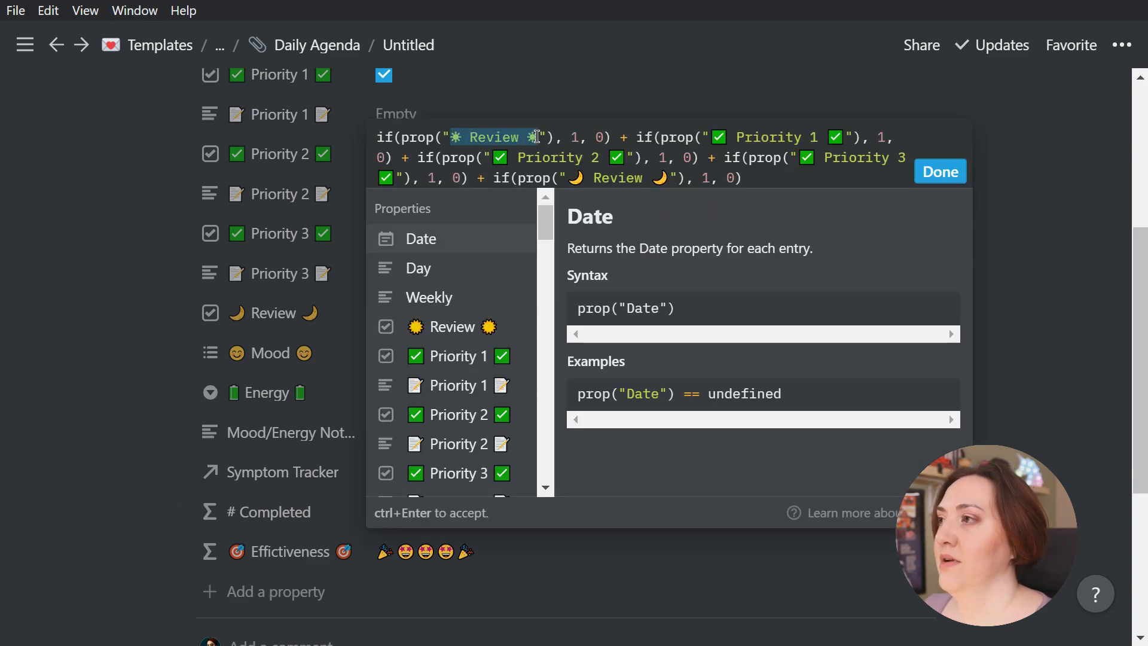
pyautogui.moveTo(711, 137); pyautogui.dragTo(815, 159)
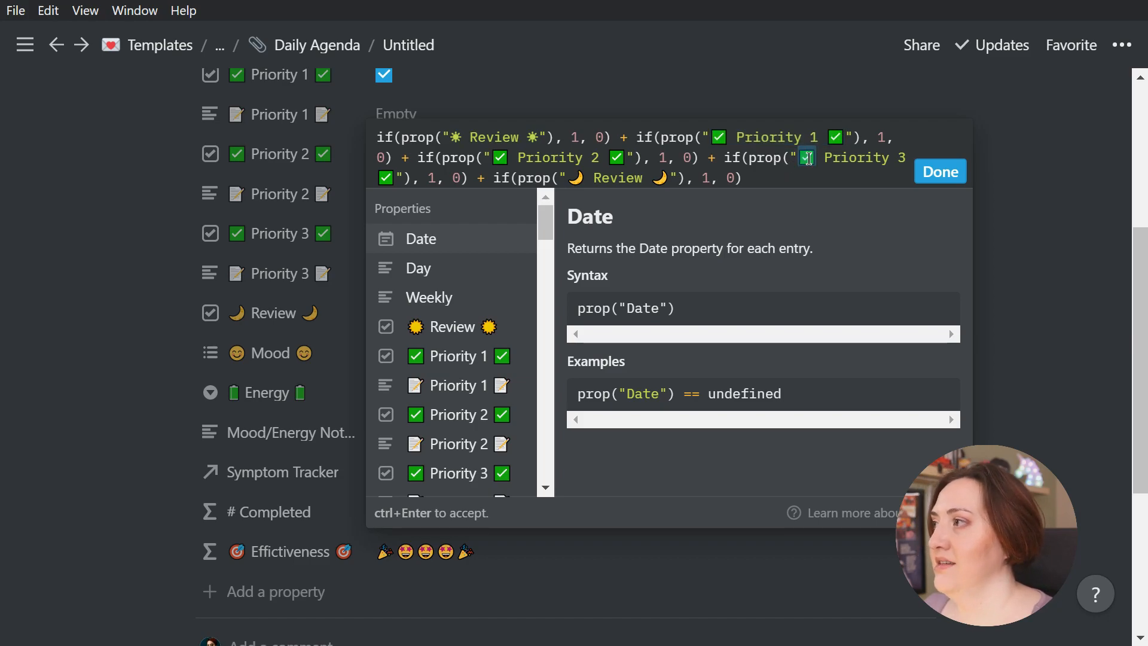
pyautogui.click(808, 158)
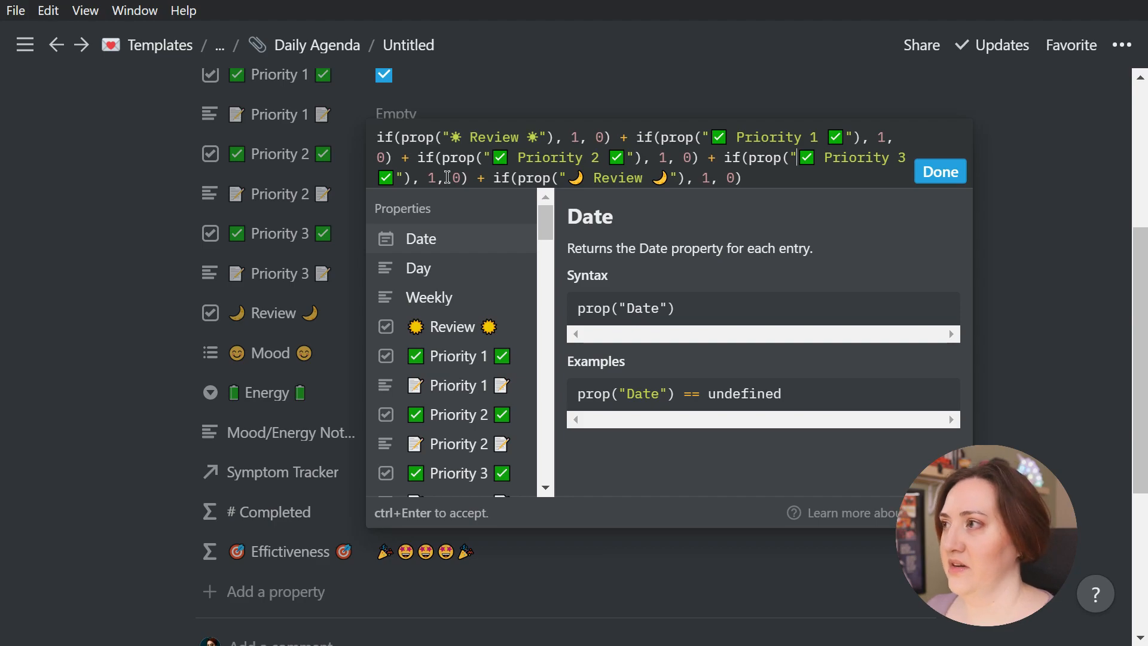
pyautogui.moveTo(801, 156); pyautogui.dragTo(804, 181)
pyautogui.click(805, 180)
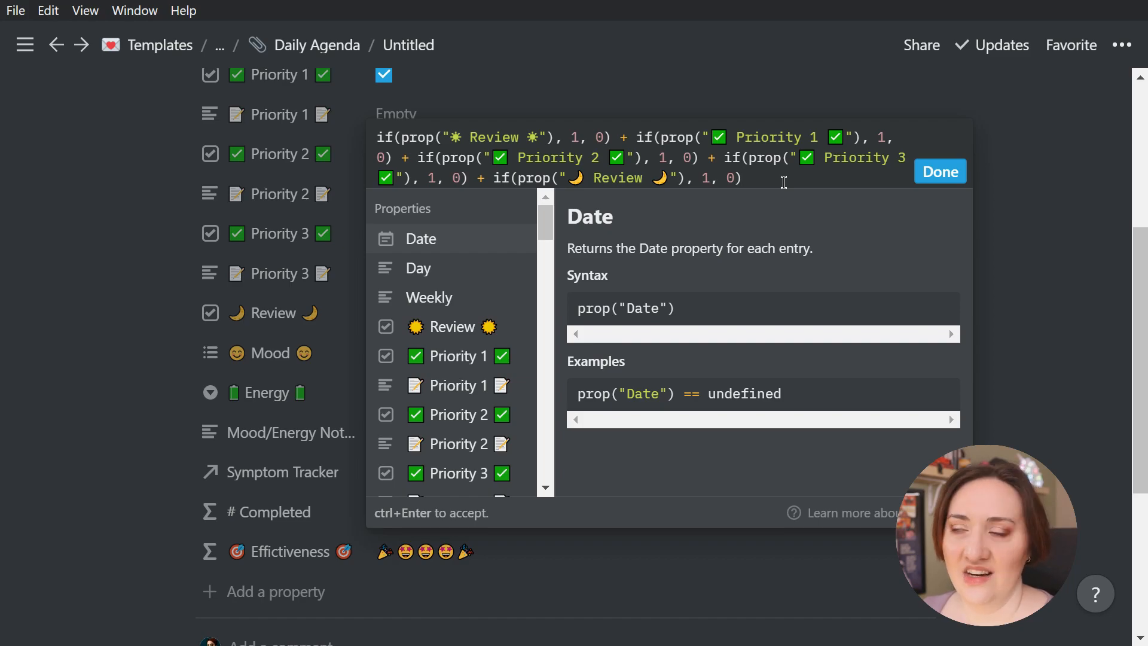
pyautogui.click(939, 172)
pyautogui.scroll(-3, 602, 407)
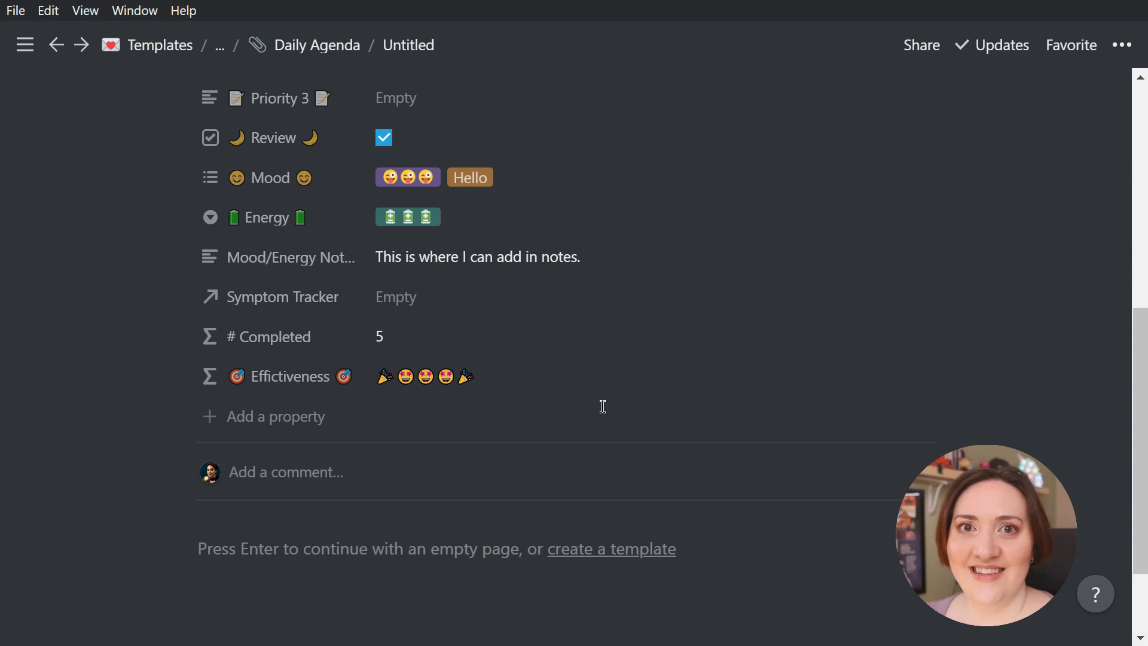
# Return to the Daily Agenda database and create a new page template for it
pyautogui.scroll(8, 603, 407)
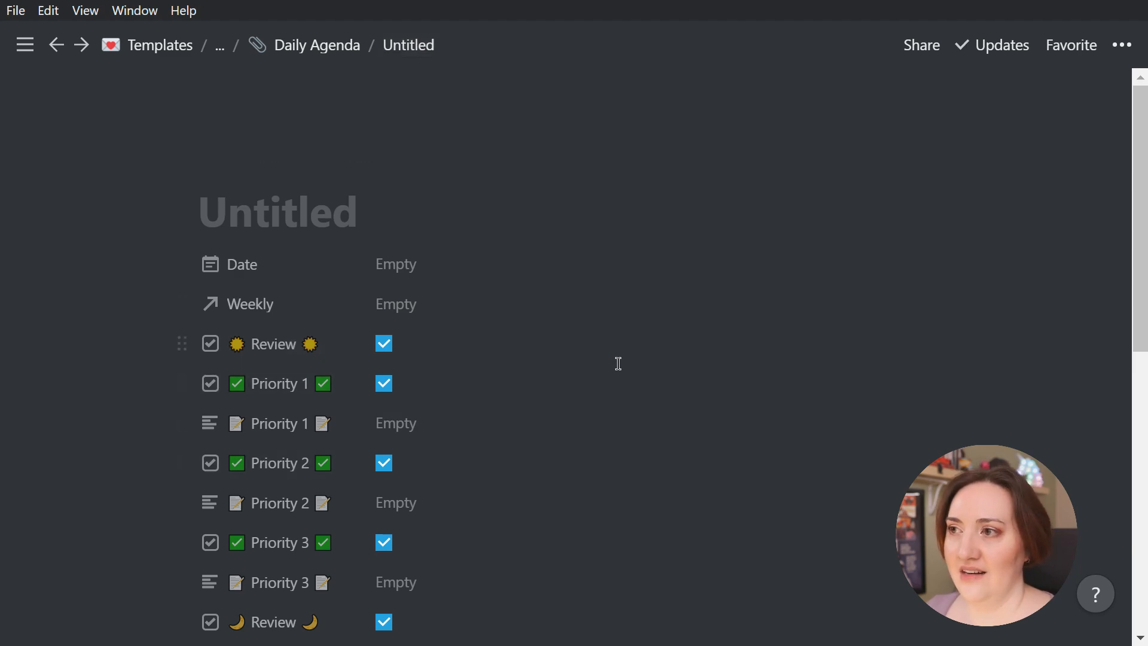
pyautogui.click(300, 56)
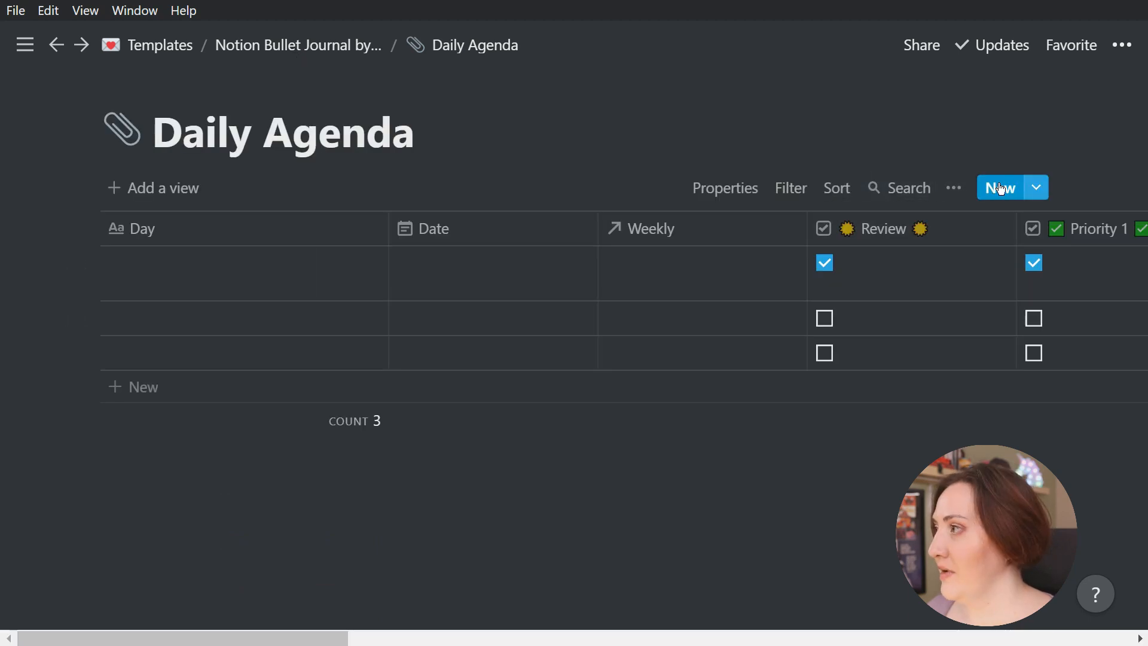
pyautogui.click(1038, 190)
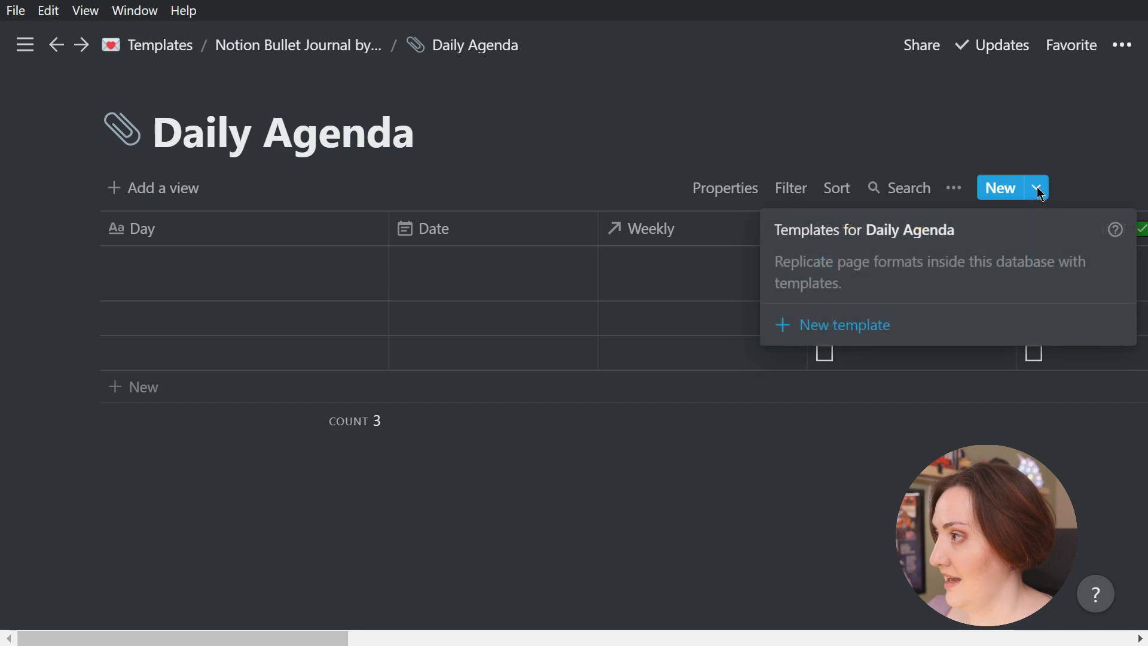
pyautogui.click(843, 330)
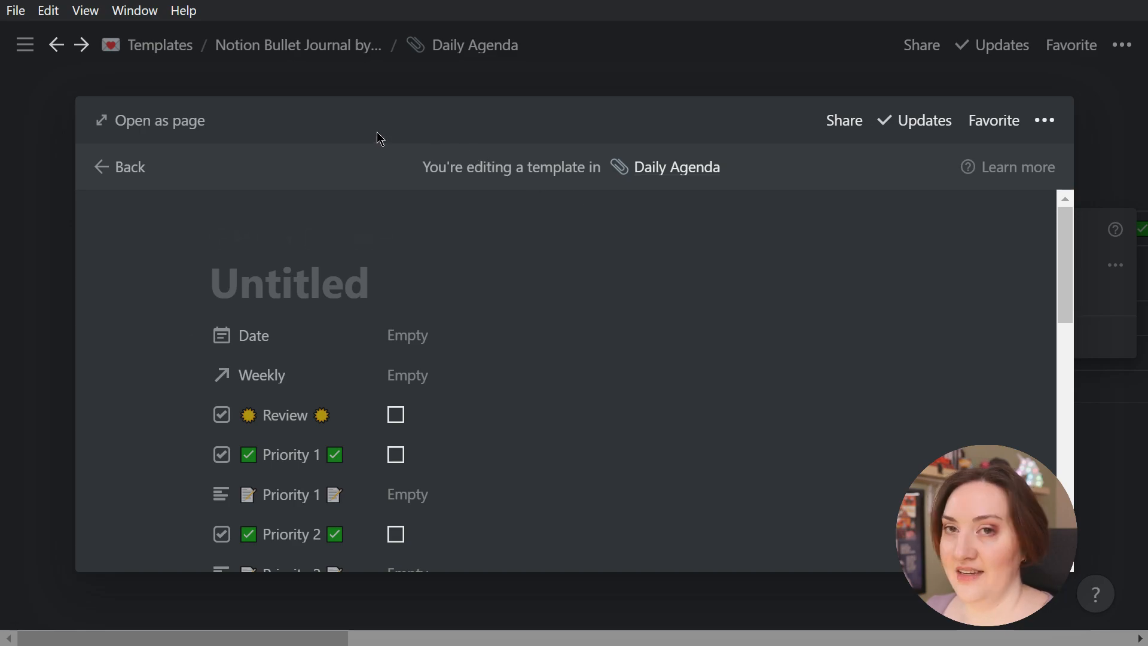
# Open the new Daily Agenda template as a full page and title it "Mon, X/X"
pyautogui.click(177, 123)
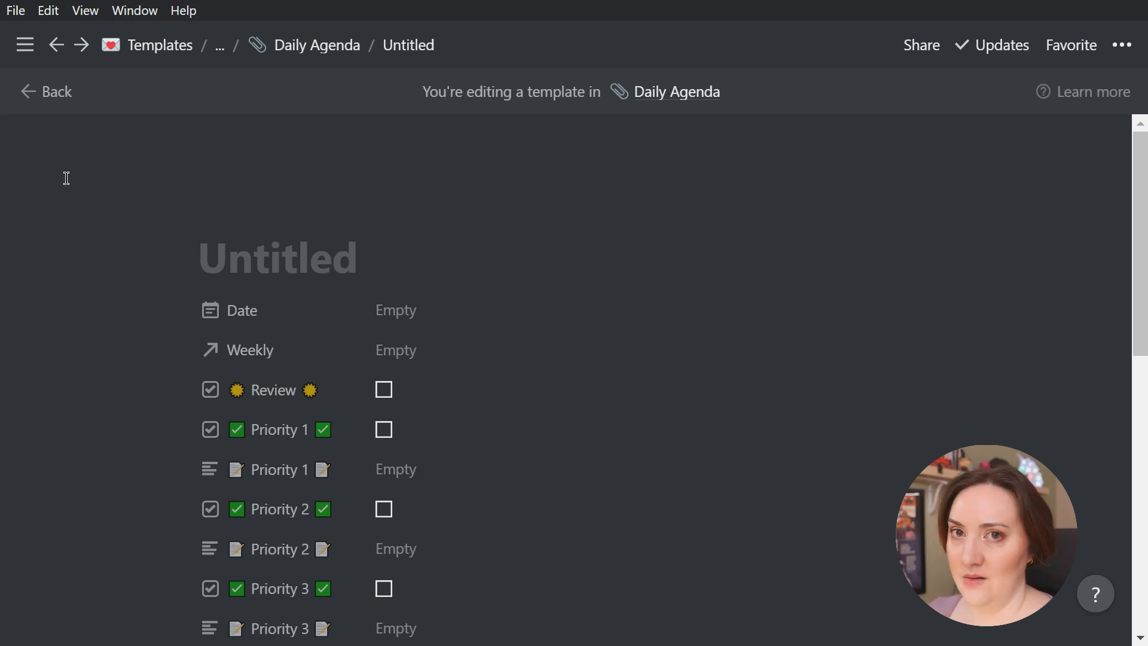
pyautogui.write('Mon')
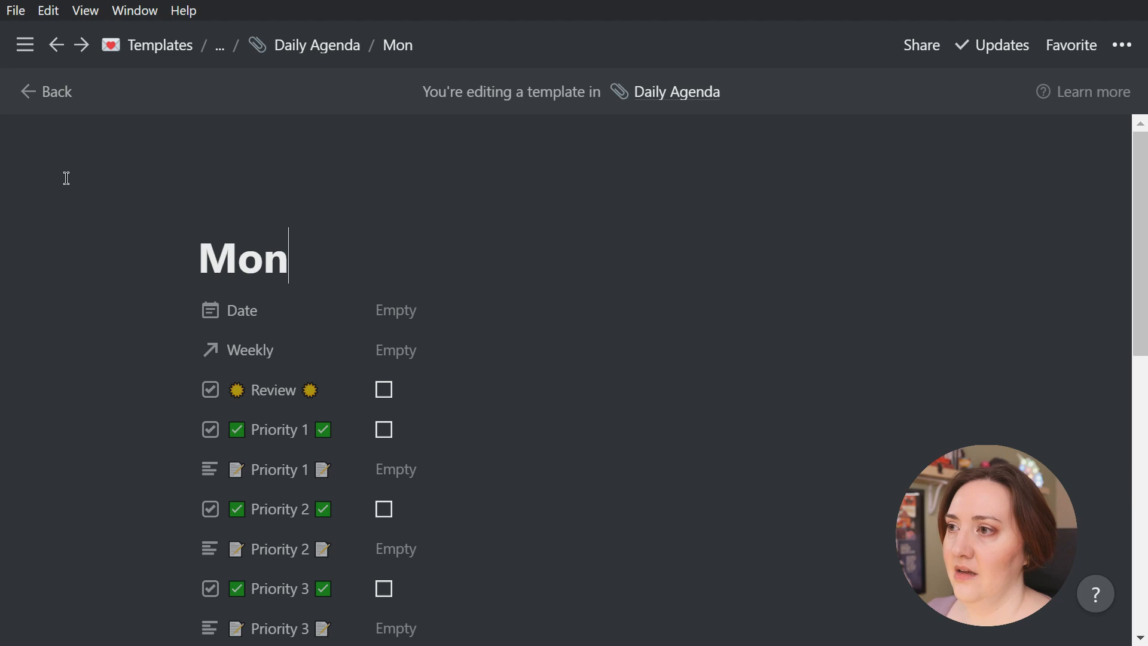
pyautogui.write(', X/X')
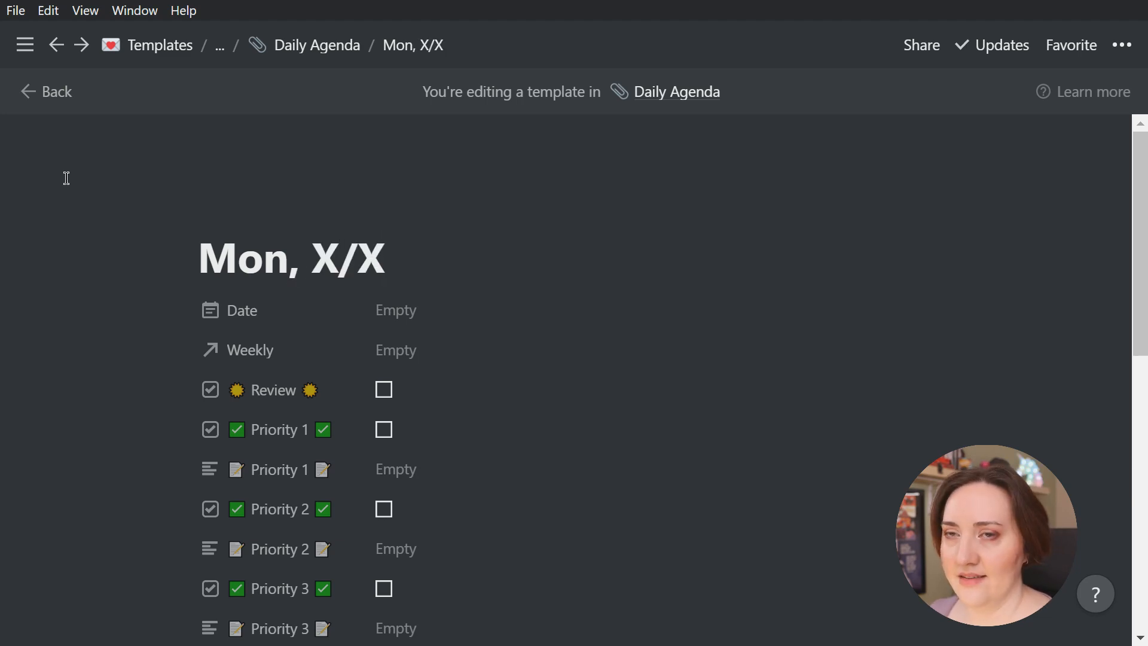
# Add an icon to the Mon, X/X template and change it to the worried face emoji 😟
pyautogui.click(250, 214)
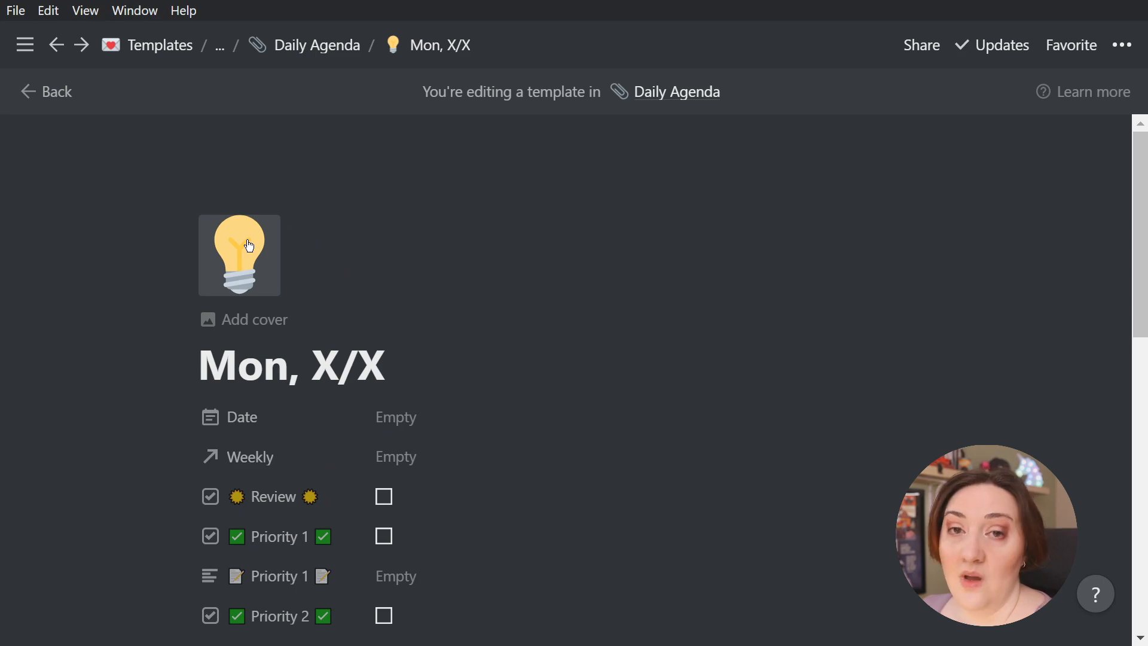
pyautogui.click(249, 245)
pyautogui.scroll(-5, 320, 445)
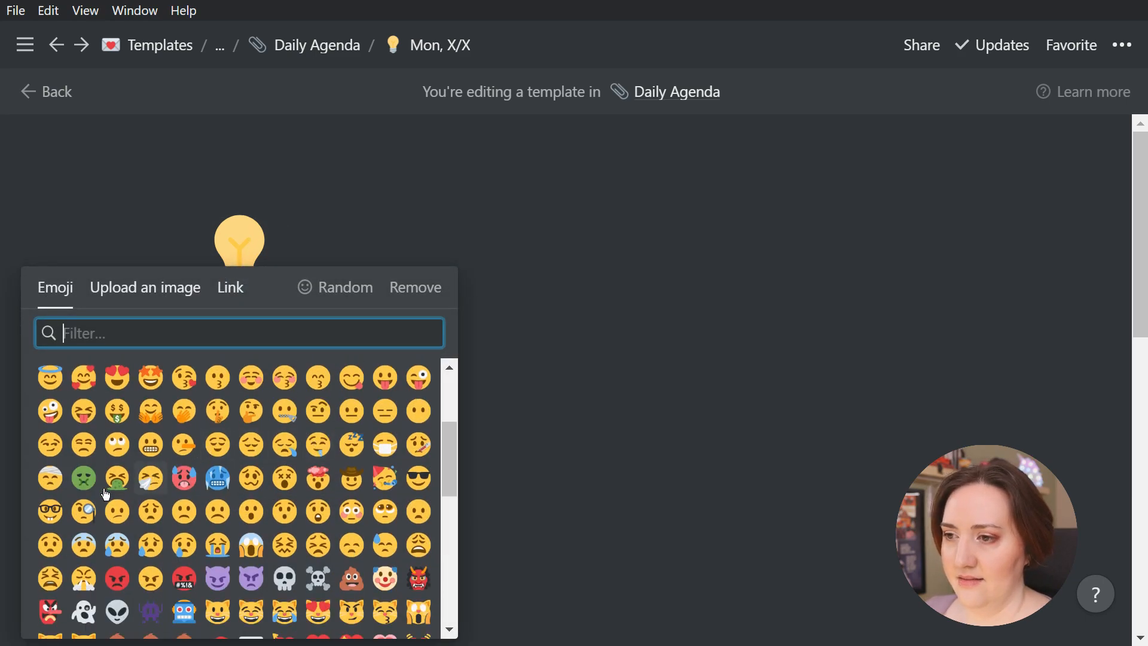
pyautogui.click(146, 512)
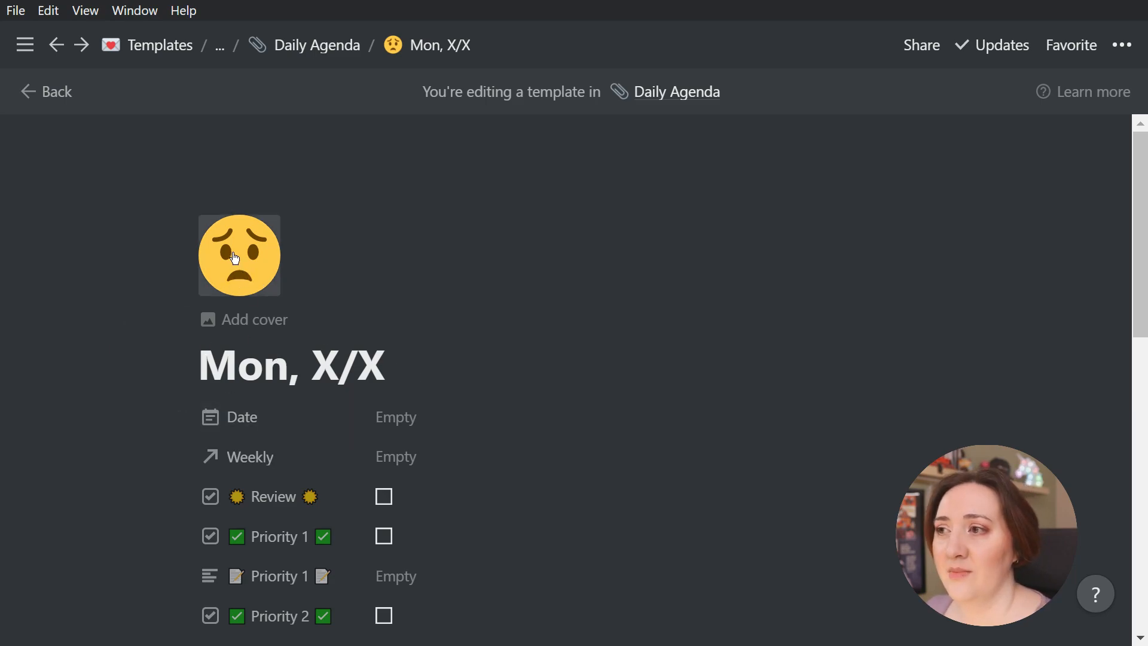
# Start an empty page body beneath the properties of the Mon, X/X template
pyautogui.scroll(-3, 504, 251)
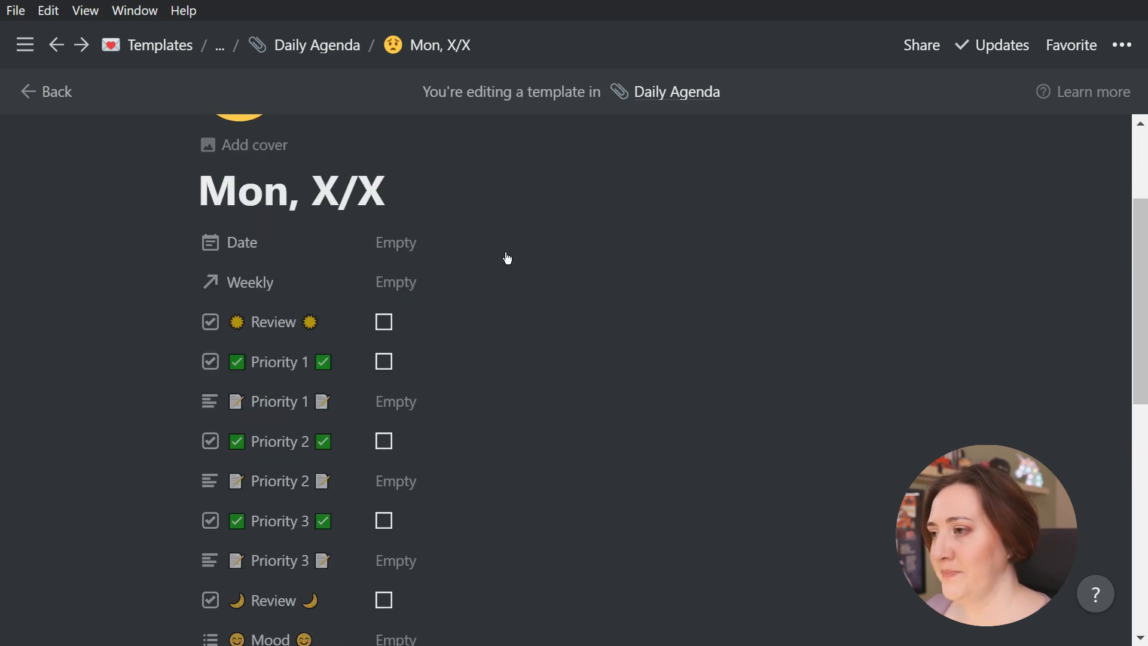
pyautogui.scroll(-3, 507, 257)
pyautogui.scroll(-7, 507, 257)
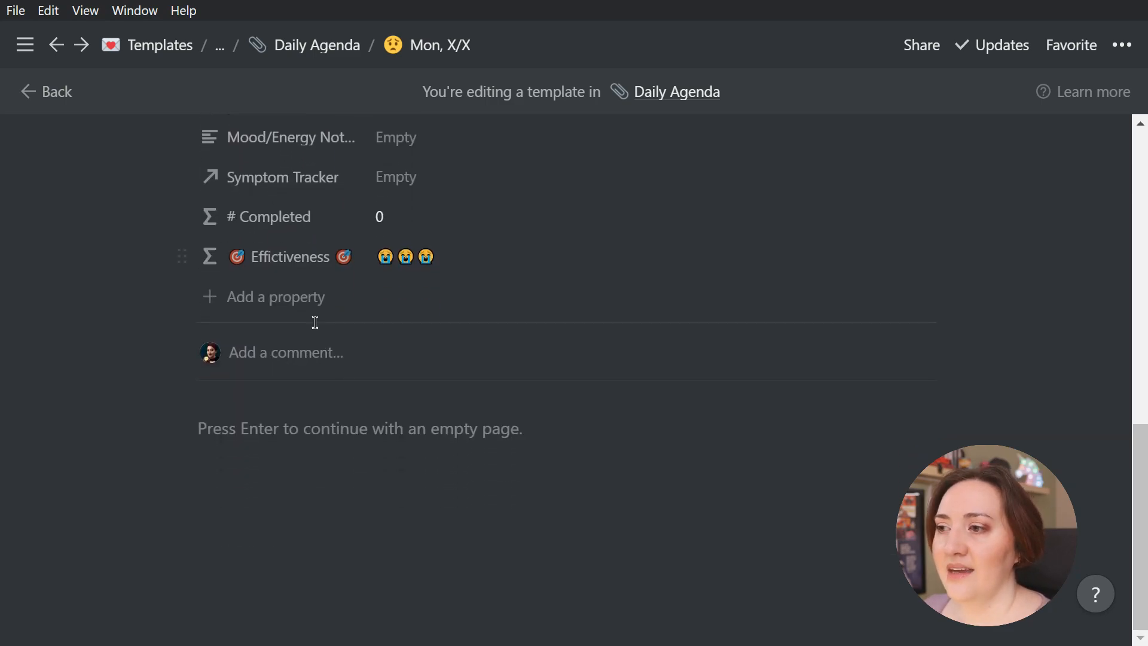
pyautogui.click(228, 434)
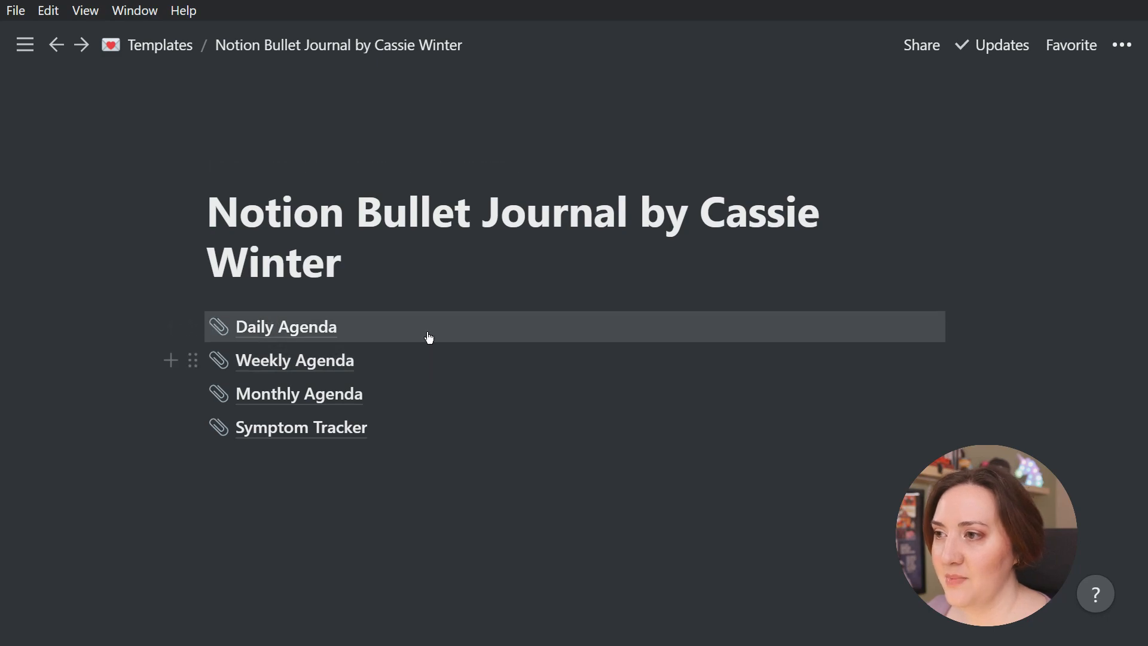
# Write the sample line "hello, this is my youtube vidoe" below the database links on the bullet journal page and delete that block
pyautogui.click(422, 491)
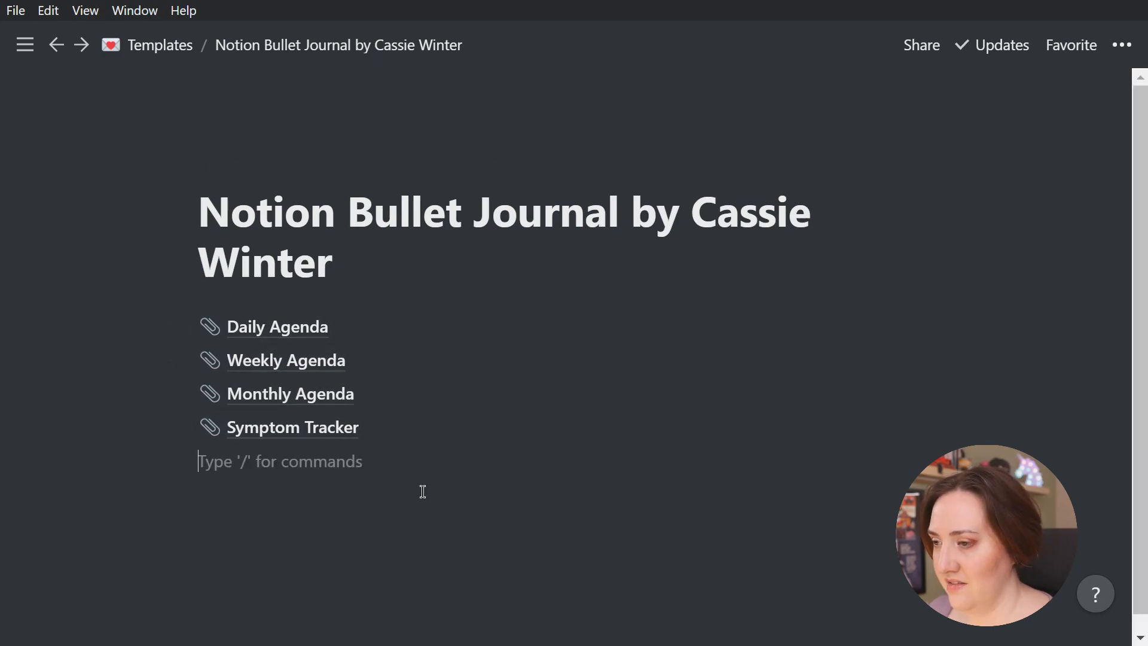
pyautogui.write('hello, this ')
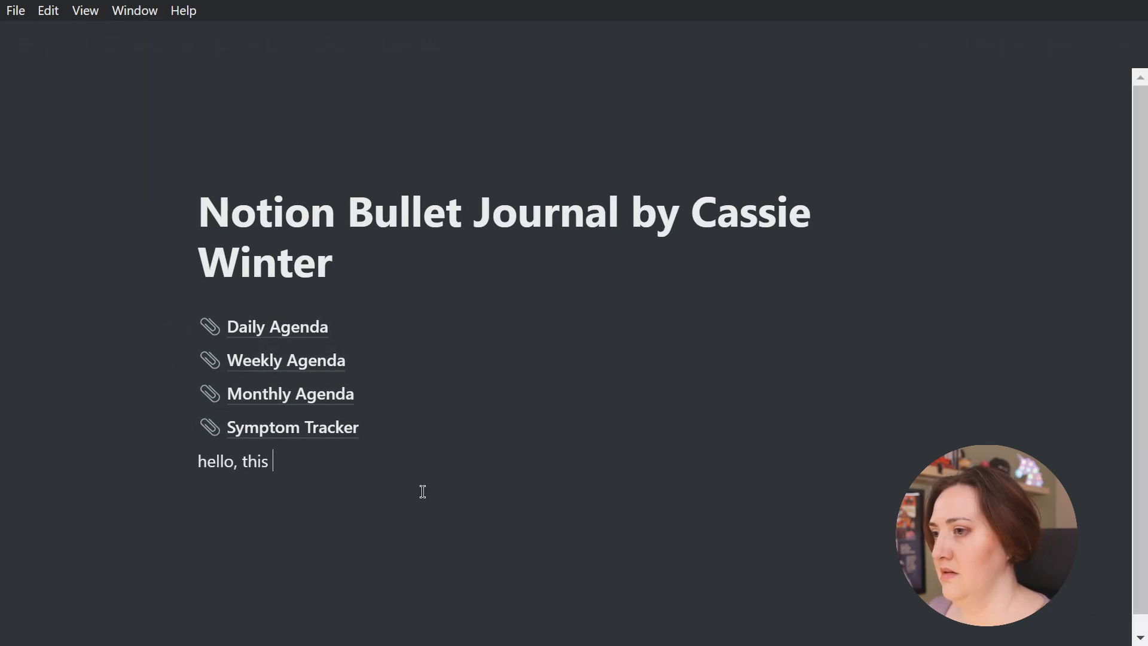
pyautogui.write('is my youtube vid')
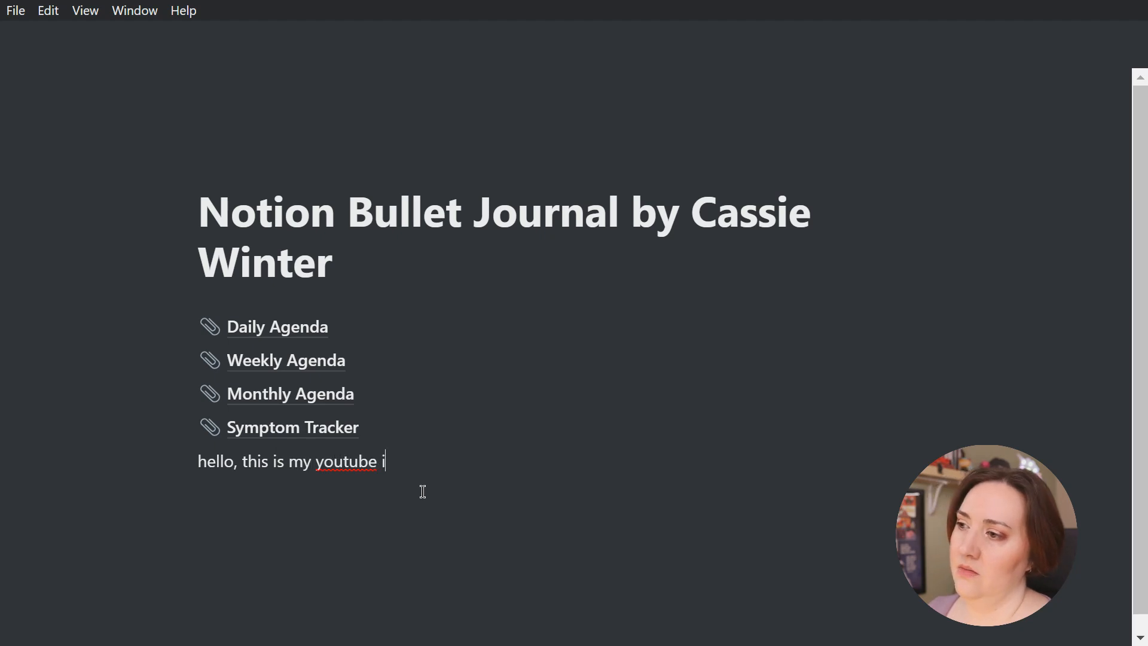
pyautogui.write('oe')
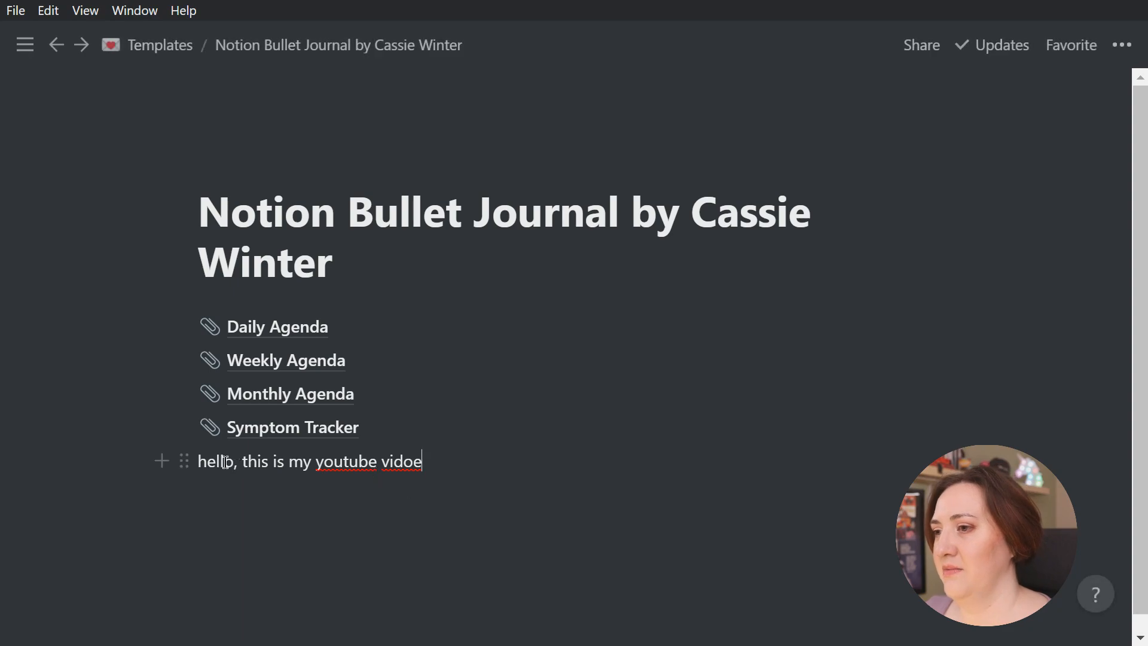
pyautogui.click(187, 462)
pyautogui.press('Delete')
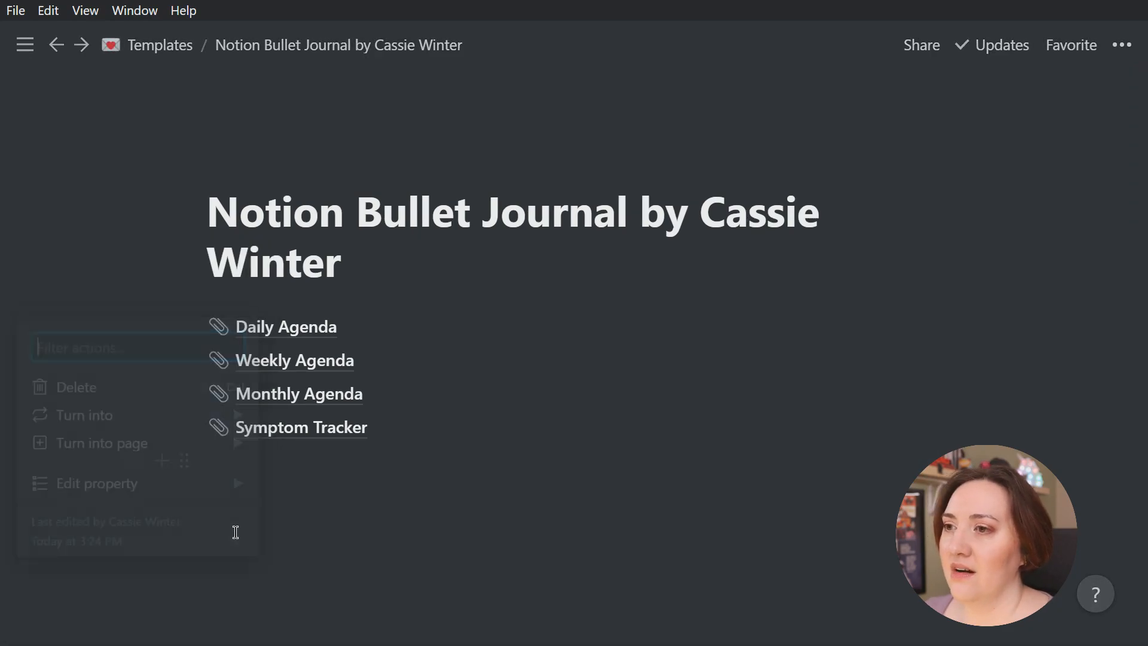
# Reopen the Mon, X/X template of the Daily Agenda database for editing as a full page
pyautogui.click(276, 328)
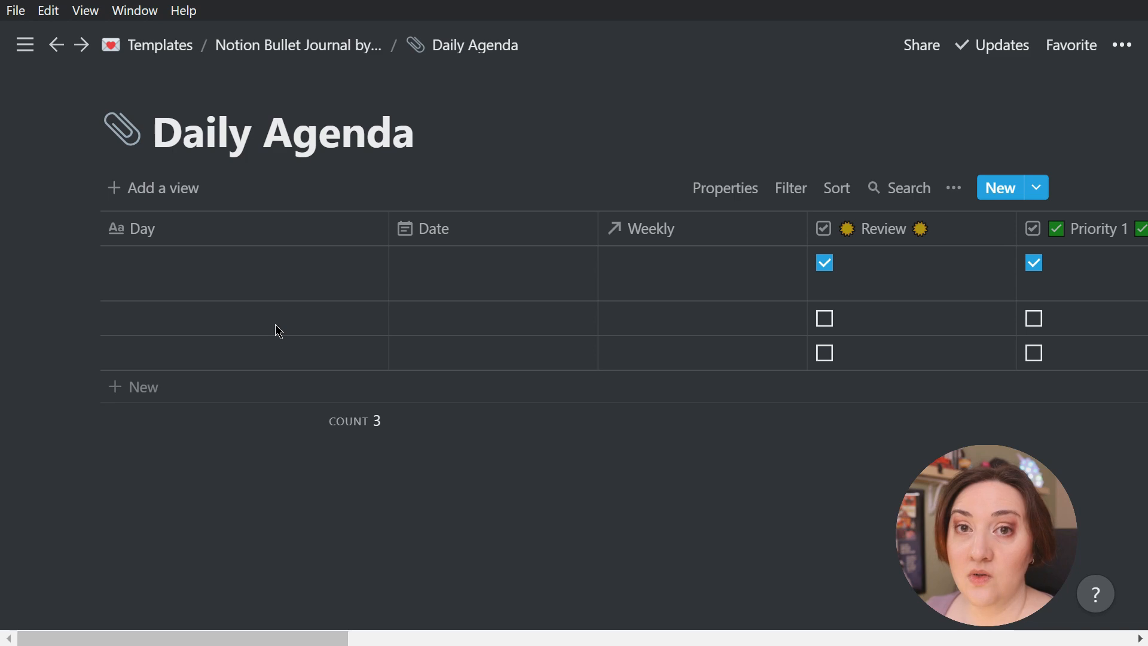
pyautogui.click(1040, 188)
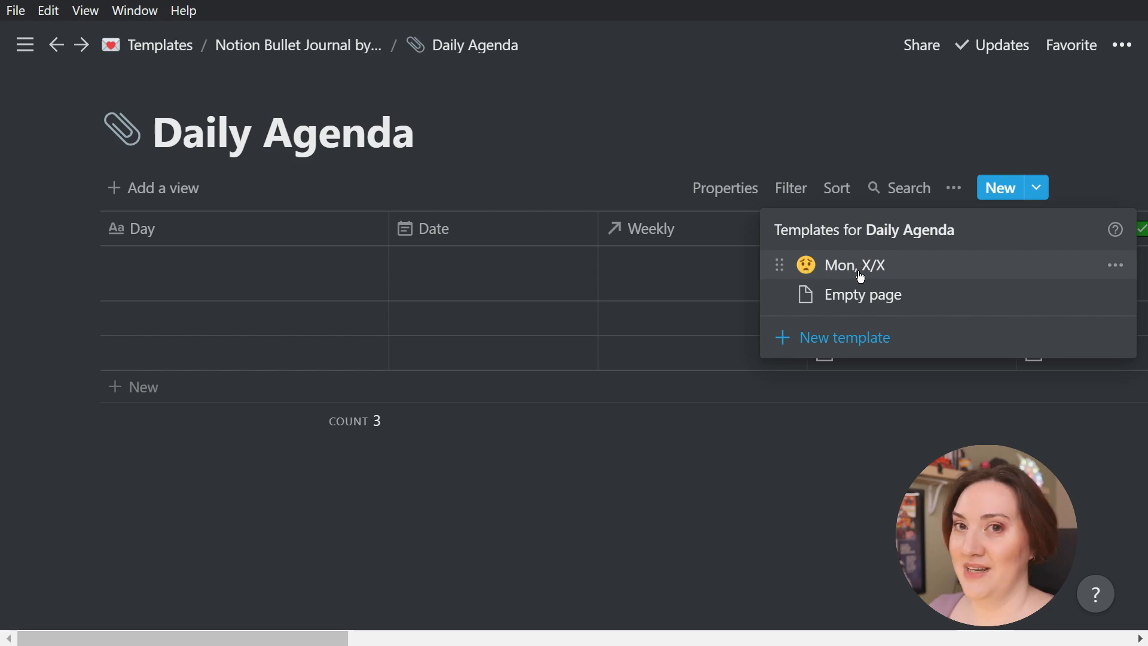
pyautogui.click(1116, 266)
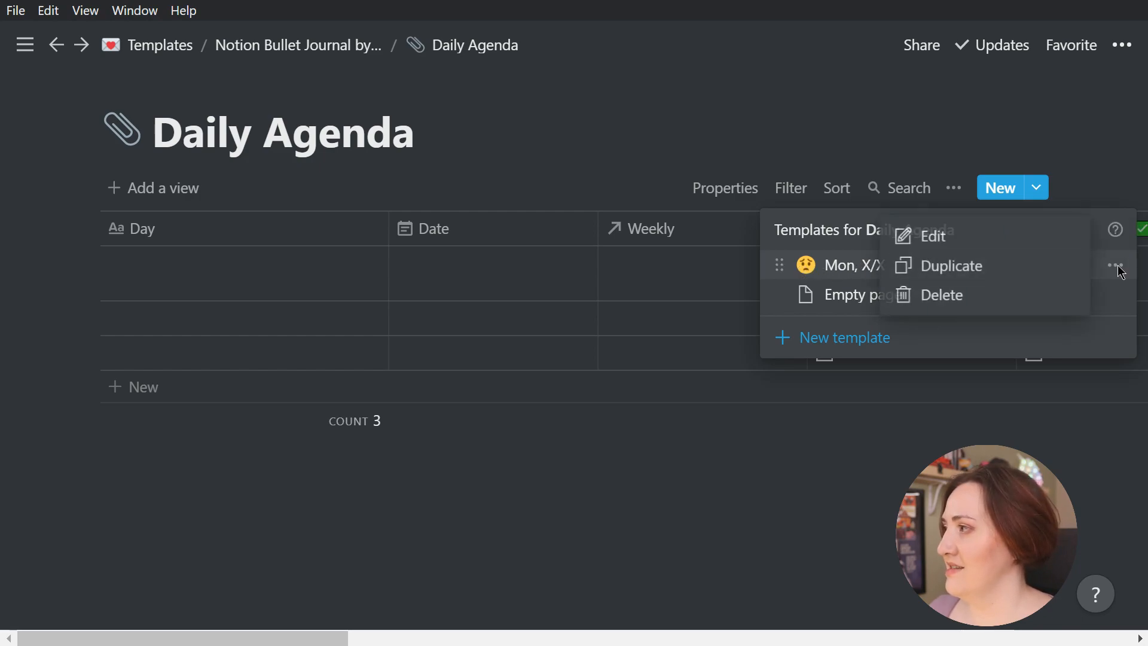
pyautogui.click(949, 239)
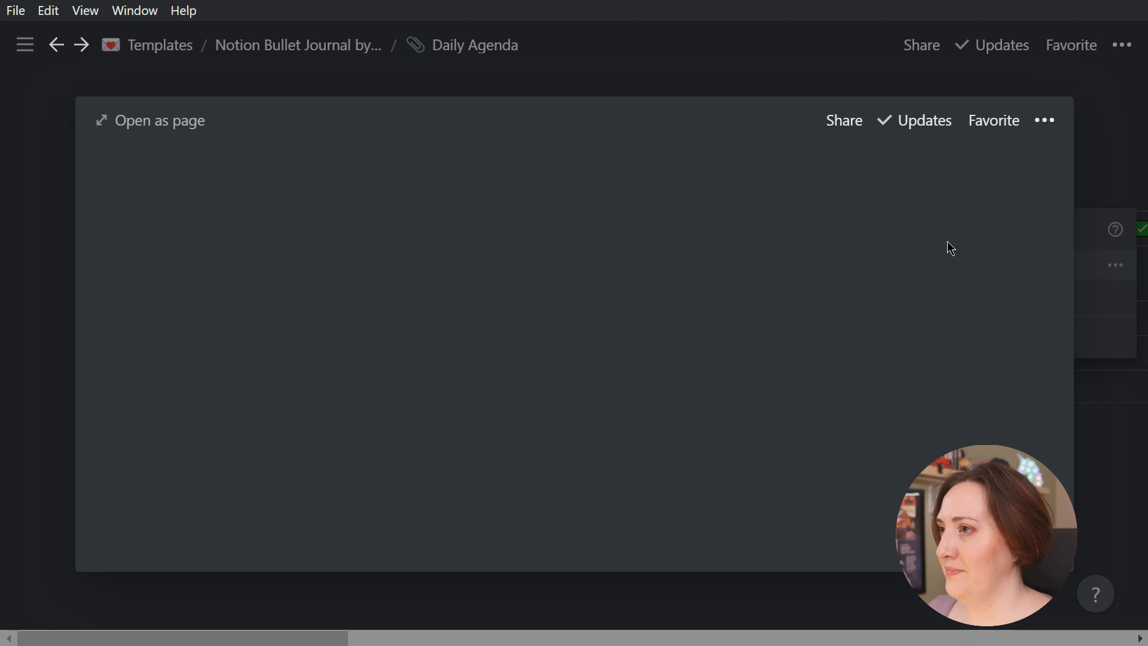
pyautogui.click(165, 121)
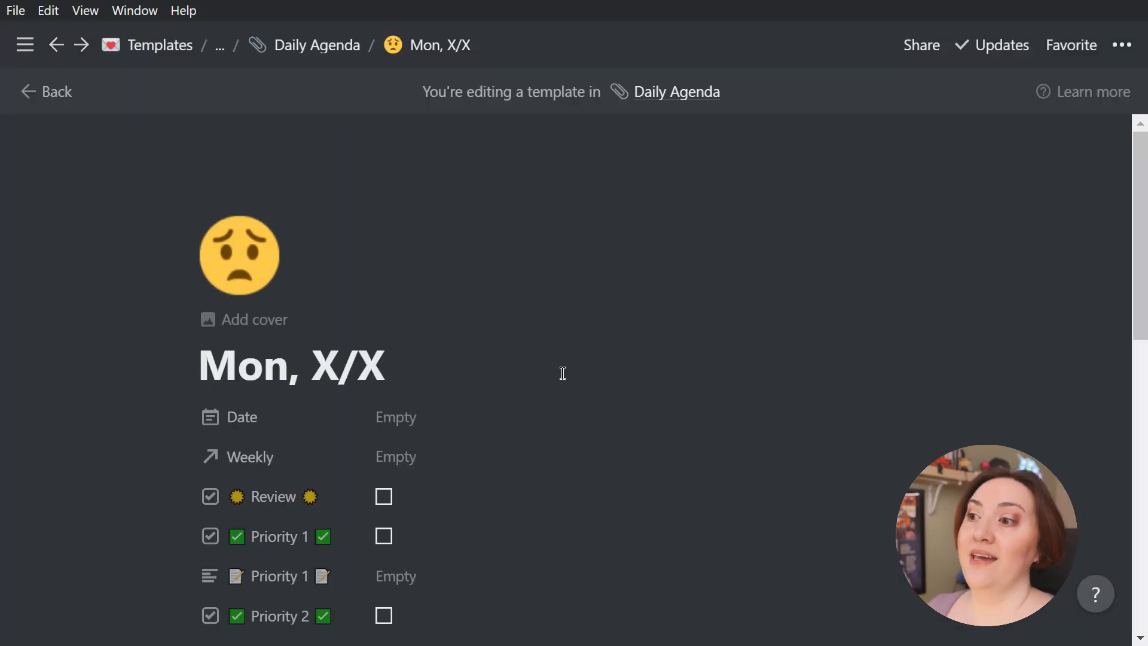
# Insert a toggle list named "Symptom Tracker" in the body of the Mon, X/X template
pyautogui.scroll(-10, 562, 373)
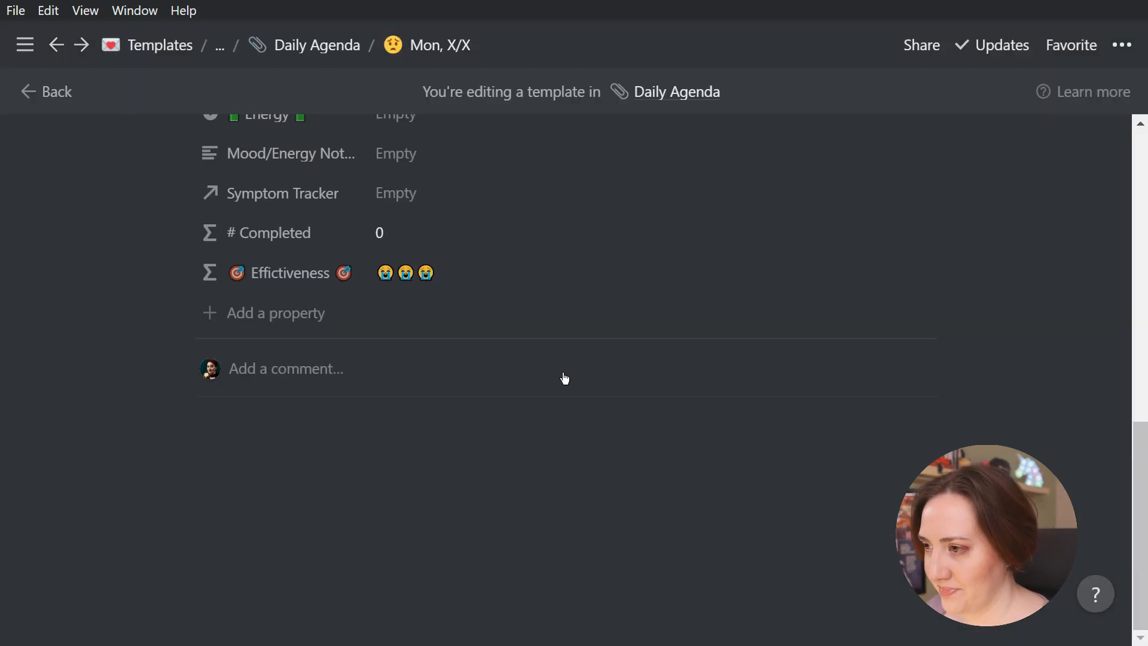
pyautogui.click(292, 432)
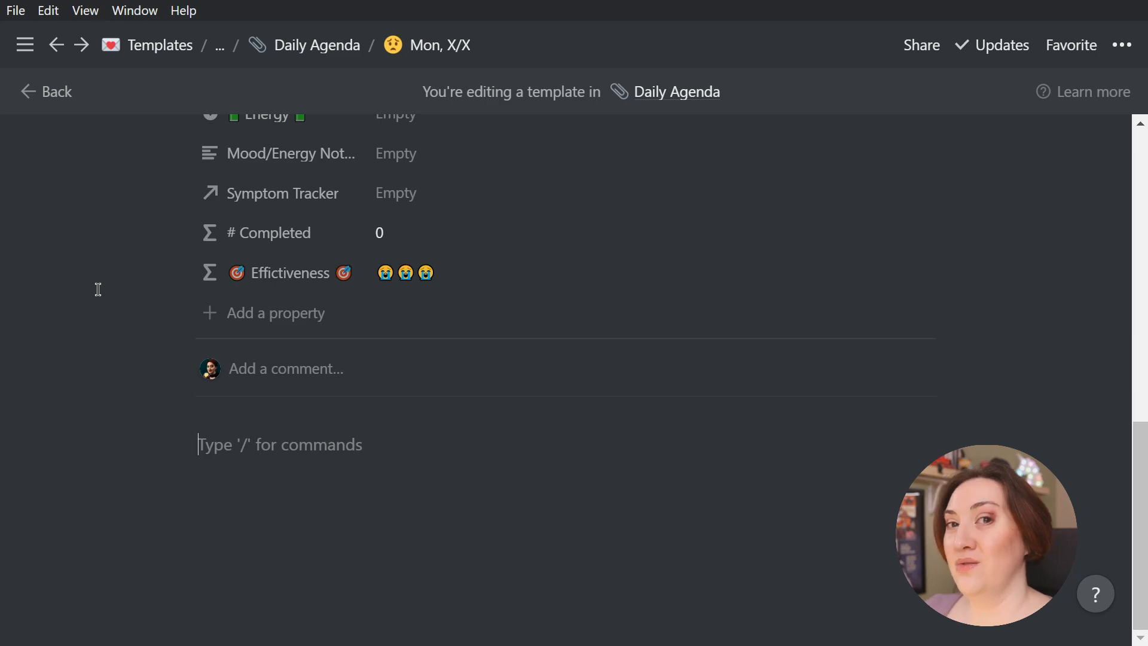
pyautogui.write('/')
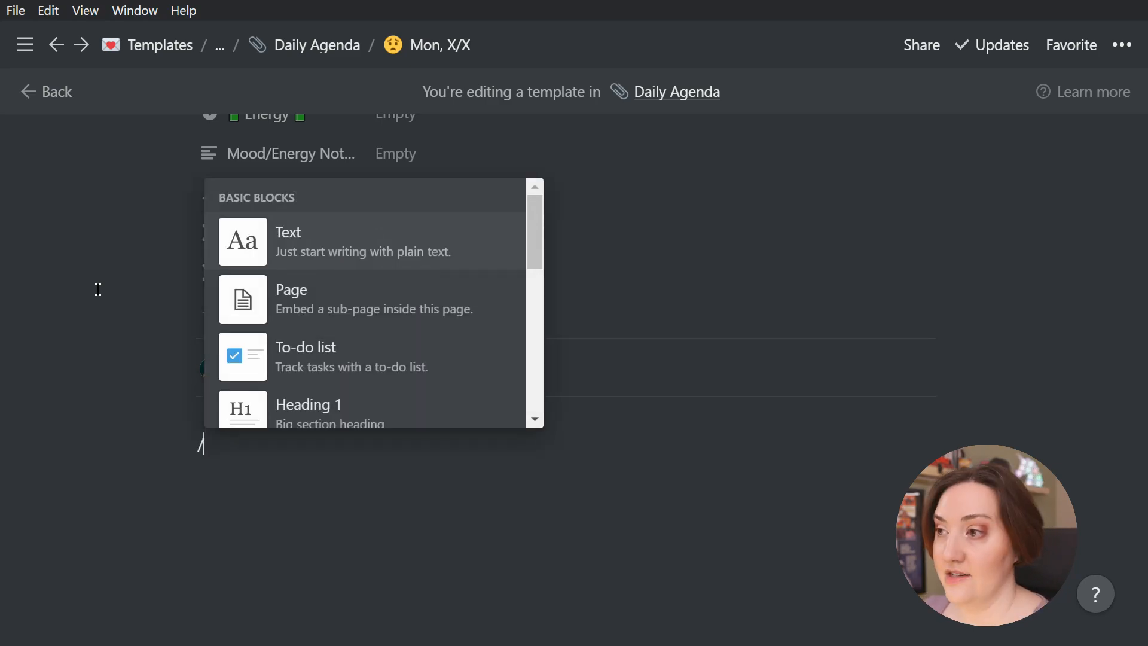
pyautogui.write('toggl')
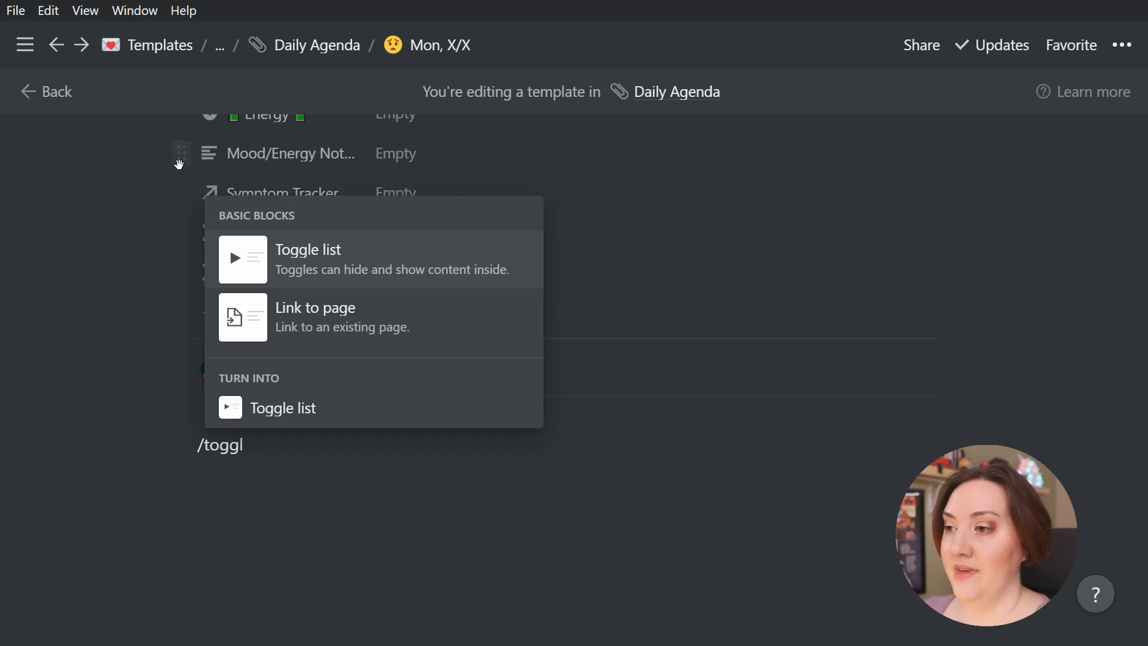
pyautogui.moveTo(339, 266)
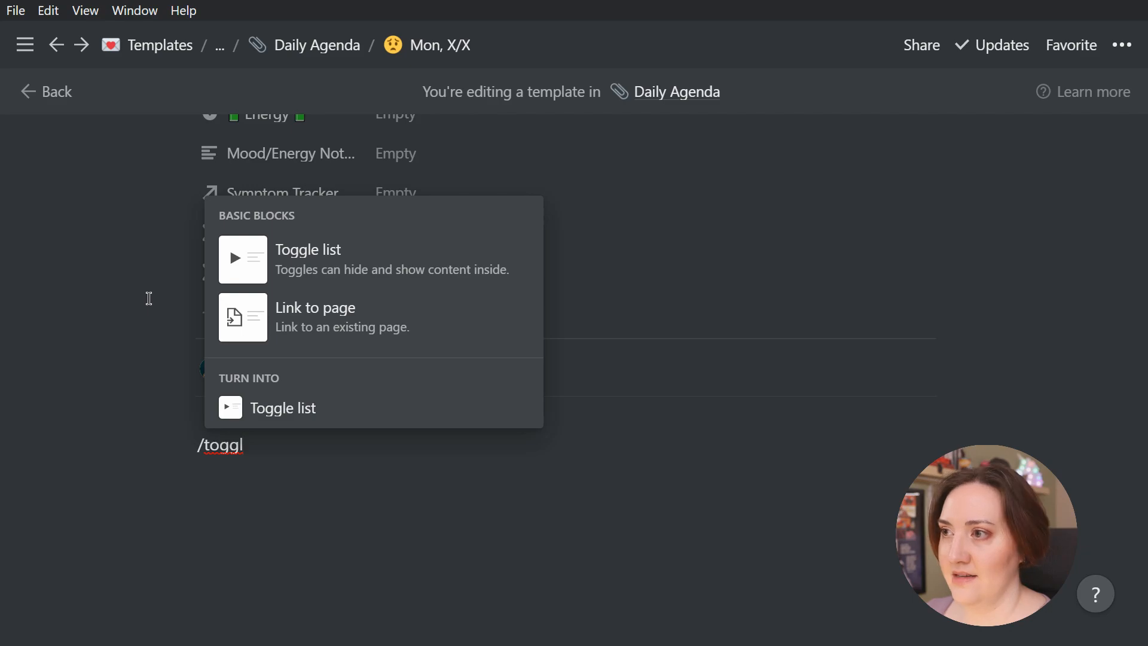
pyautogui.click(228, 278)
pyautogui.write('S')
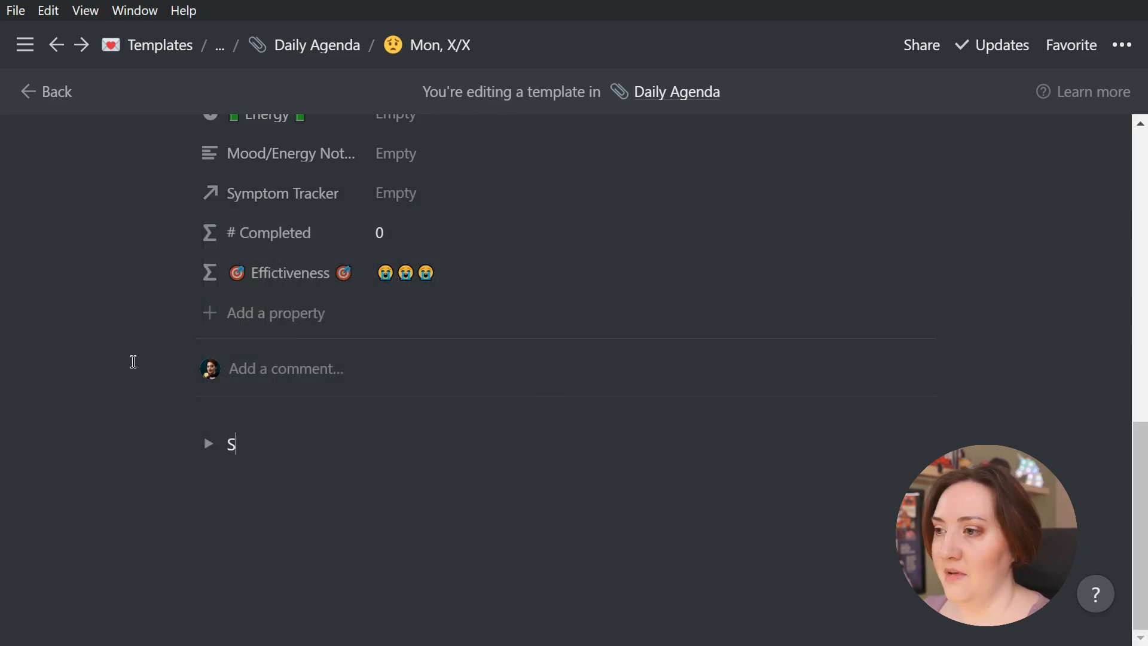
pyautogui.write('ymptom Tracker')
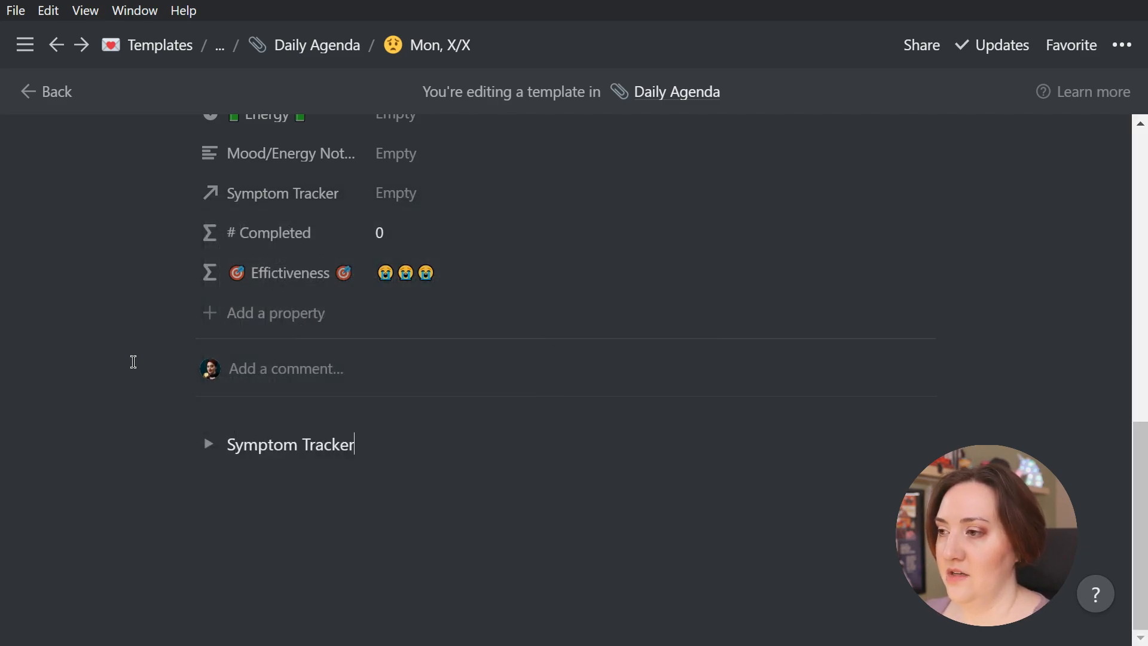
pyautogui.write(' /')
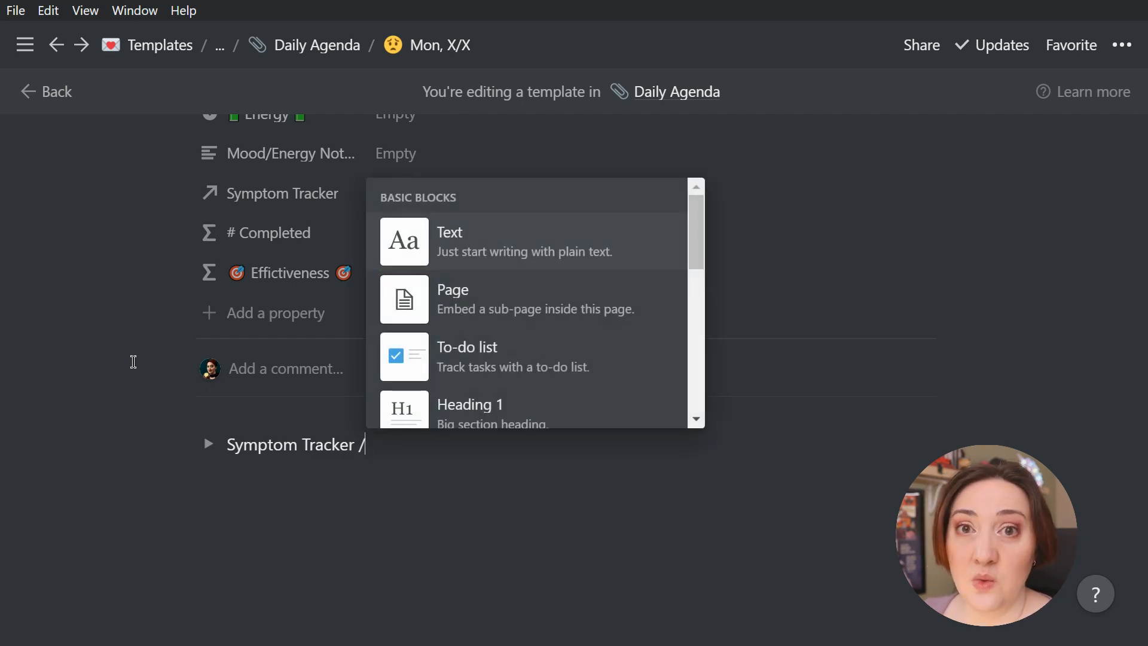
pyautogui.write('pink')
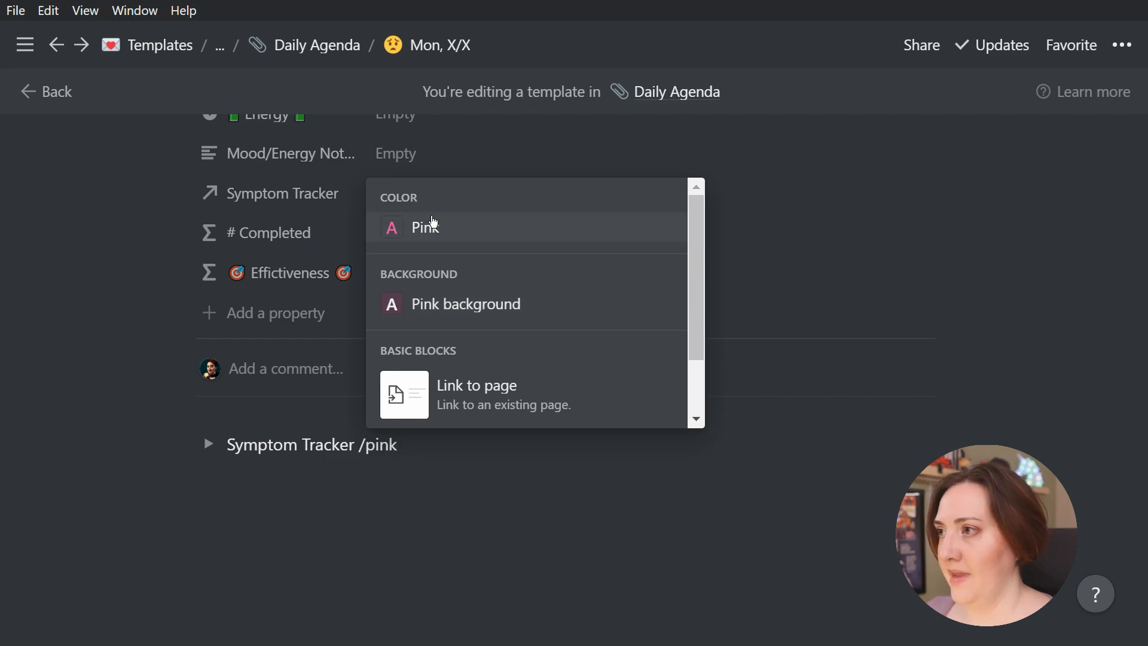
# Color the Symptom Tracker toggle's text pink and expand the toggle
pyautogui.click(431, 230)
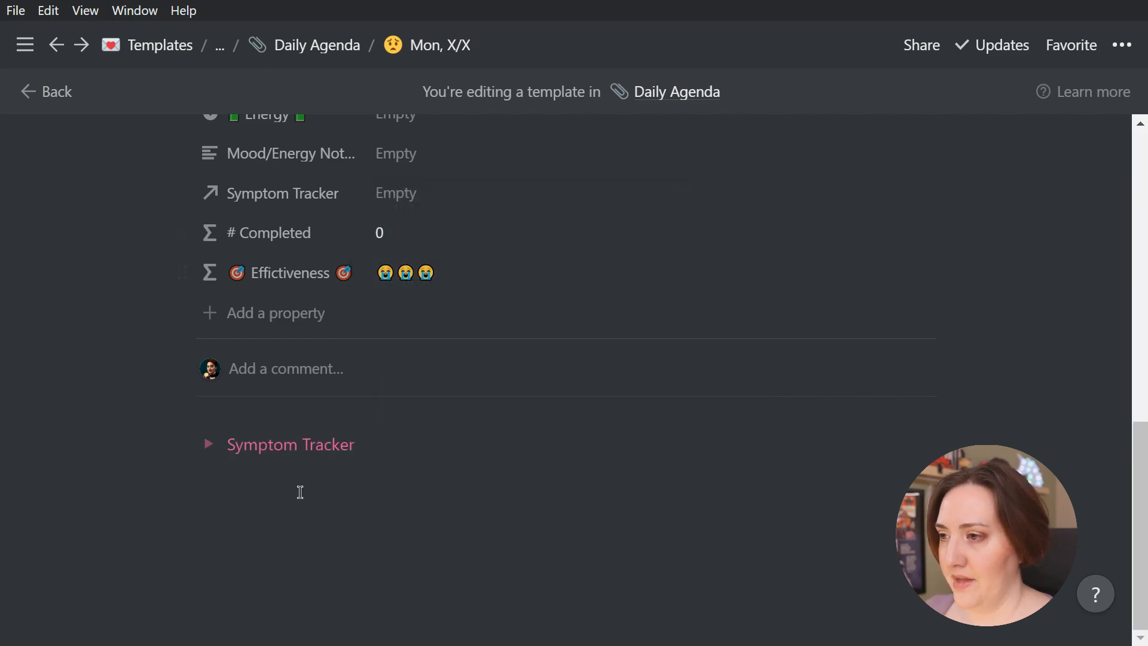
pyautogui.click(208, 445)
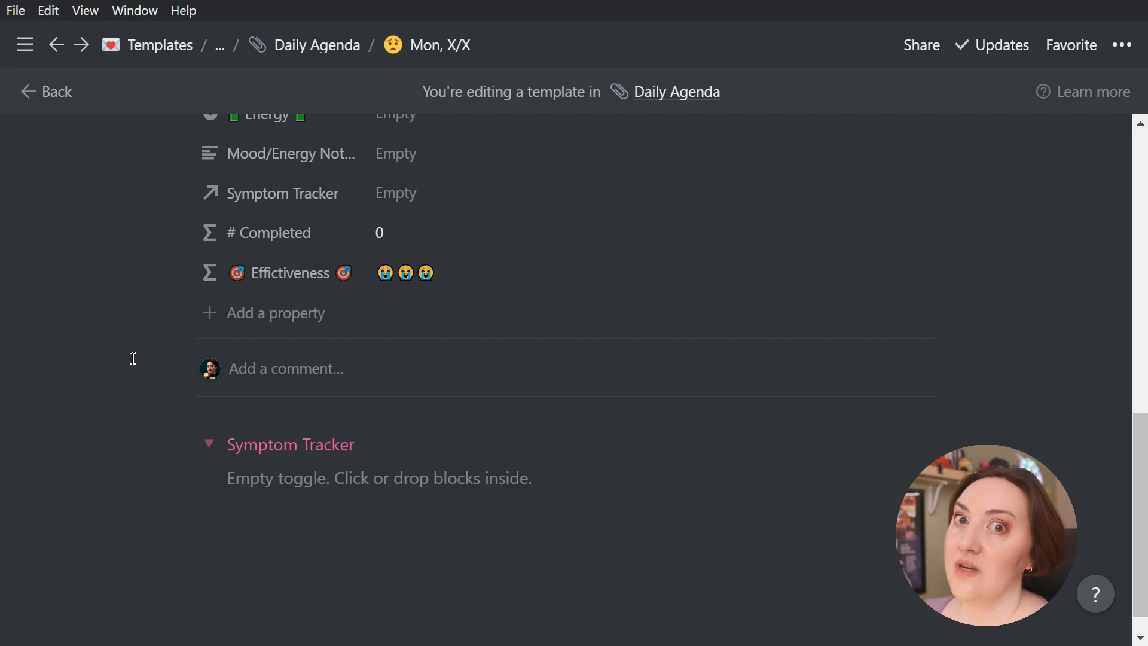
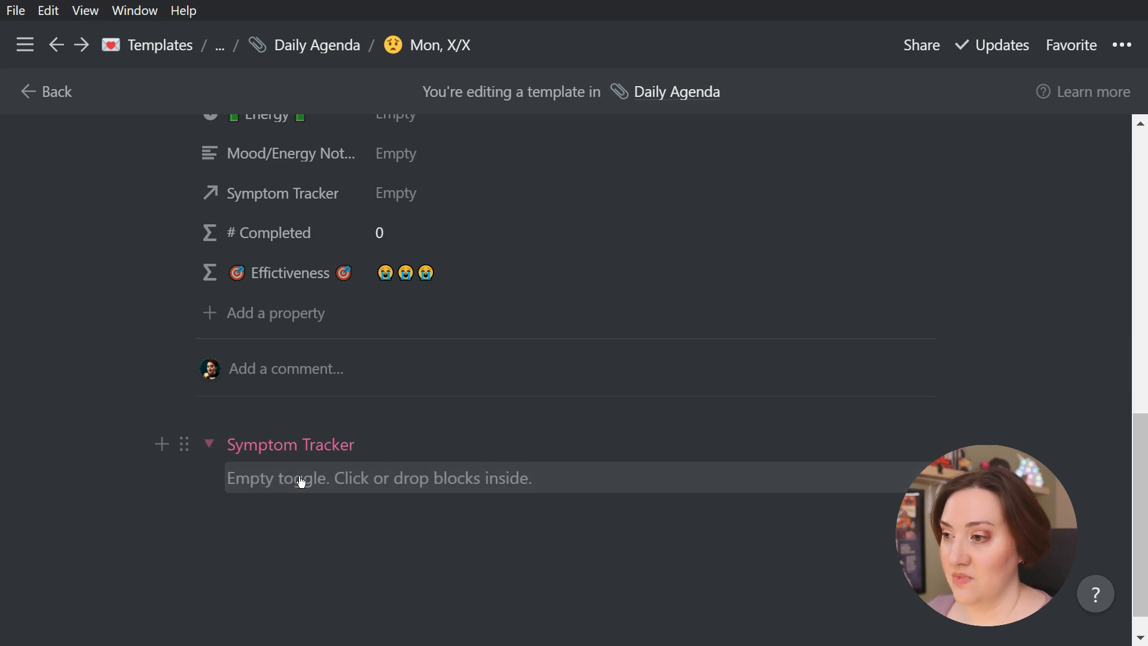
# Create a linked database inside the Symptom Tracker toggle, using the Symptom Tracker database from the Notion Bullet Journal template
pyautogui.click(299, 478)
pyautogui.write('/link')
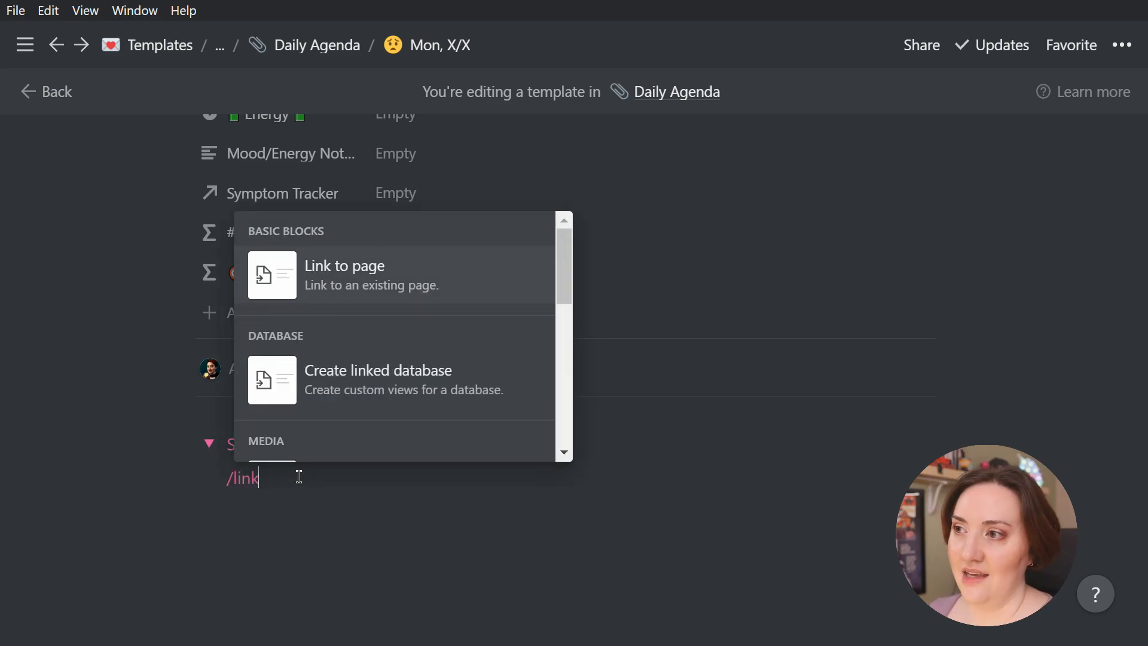
pyautogui.moveTo(318, 282)
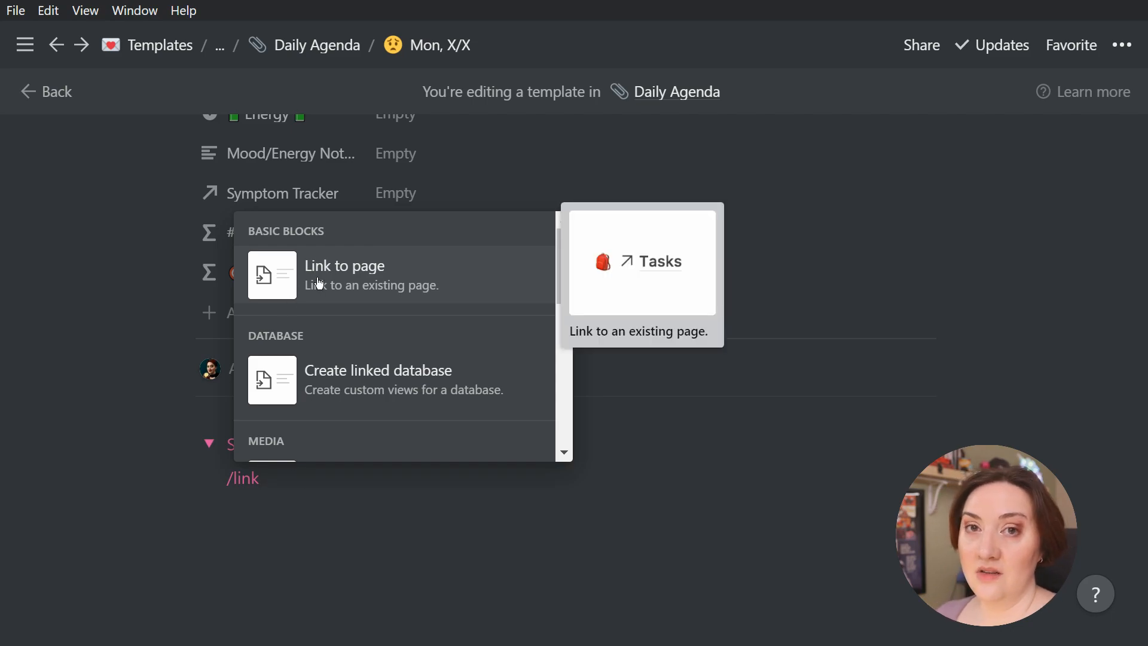
pyautogui.moveTo(335, 396)
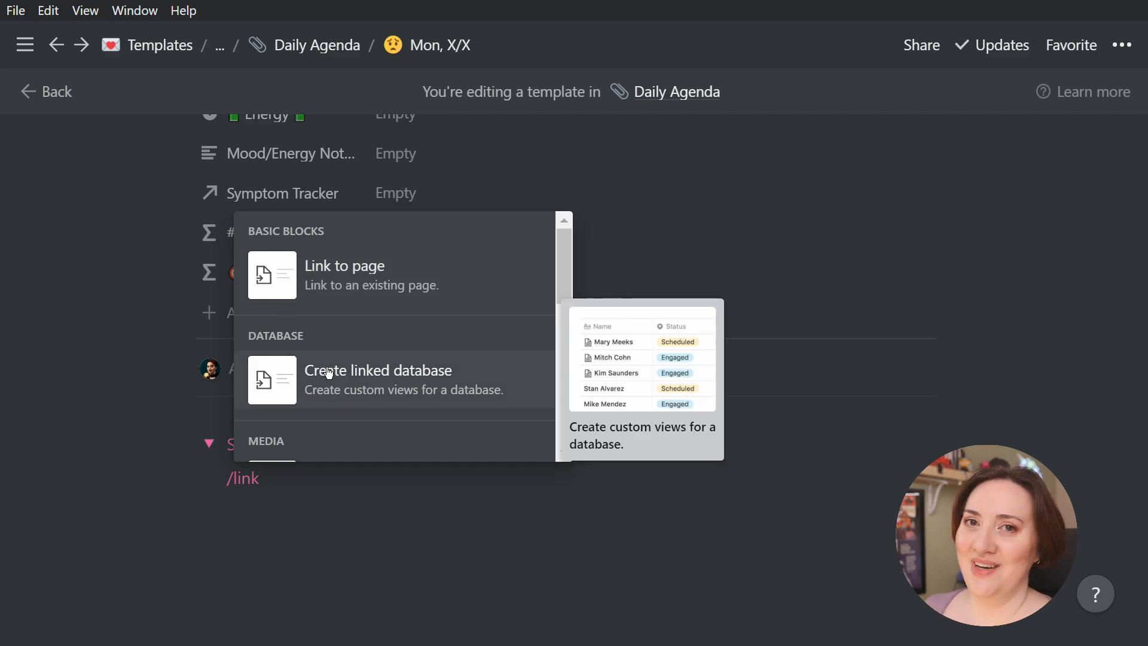
pyautogui.click(357, 381)
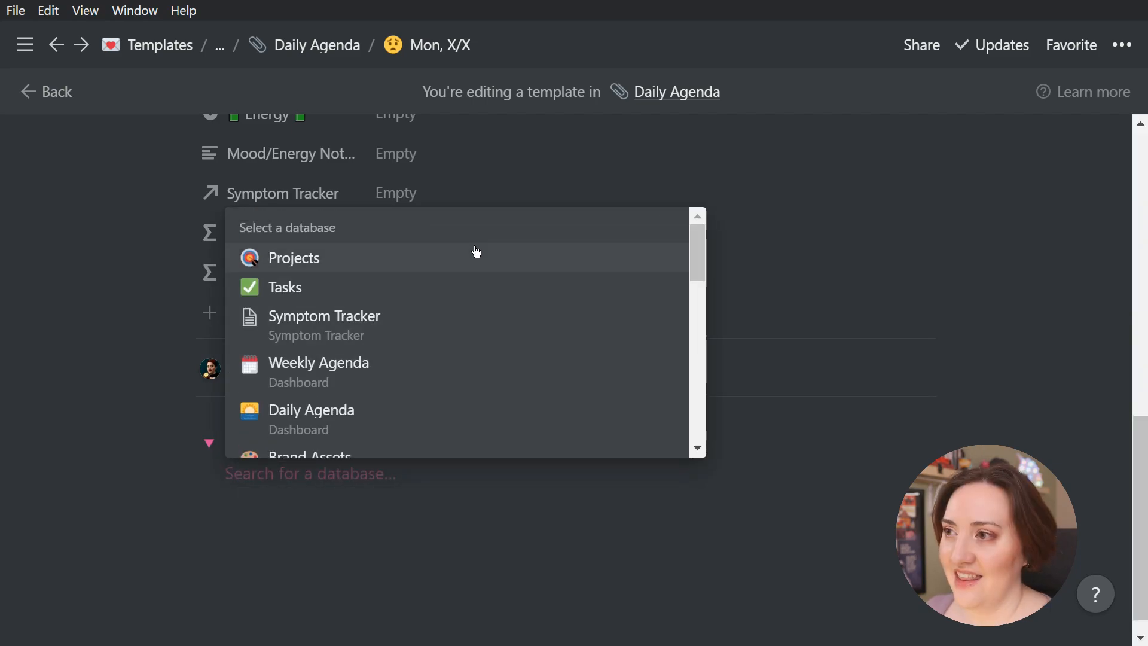
pyautogui.write('symp')
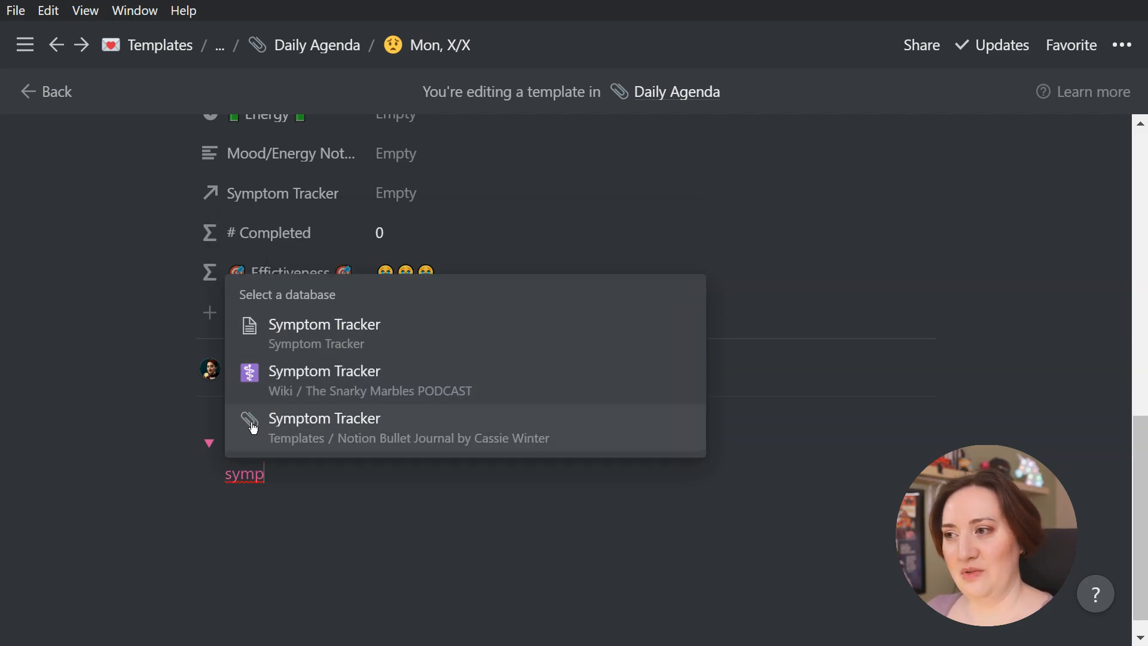
pyautogui.click(336, 435)
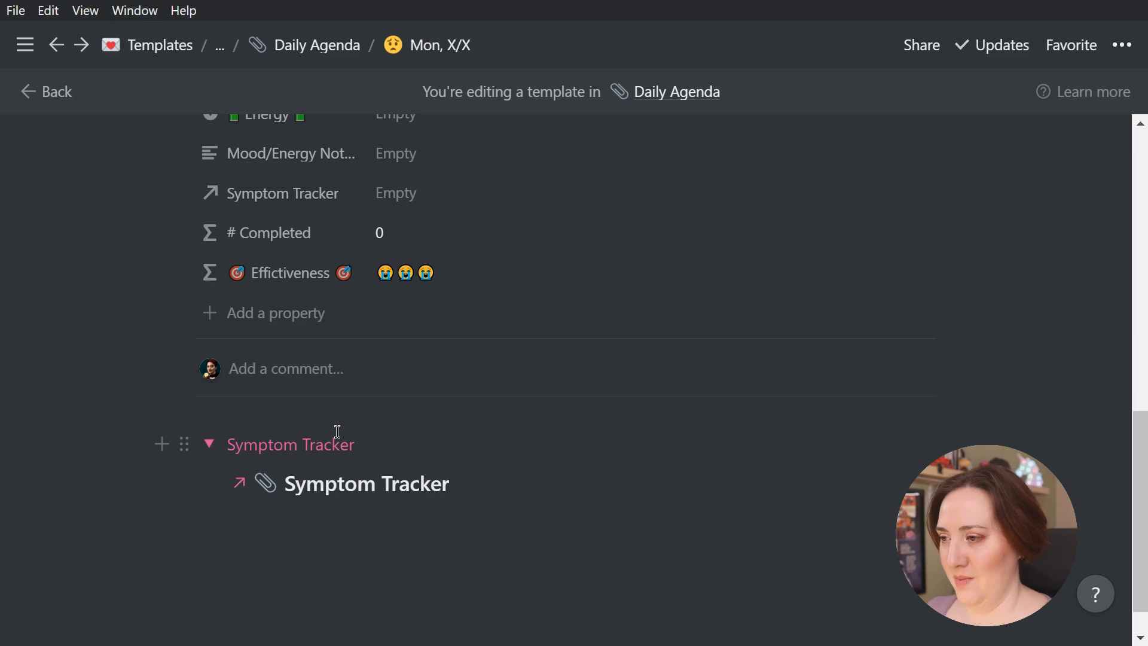
pyautogui.scroll(-5, 499, 411)
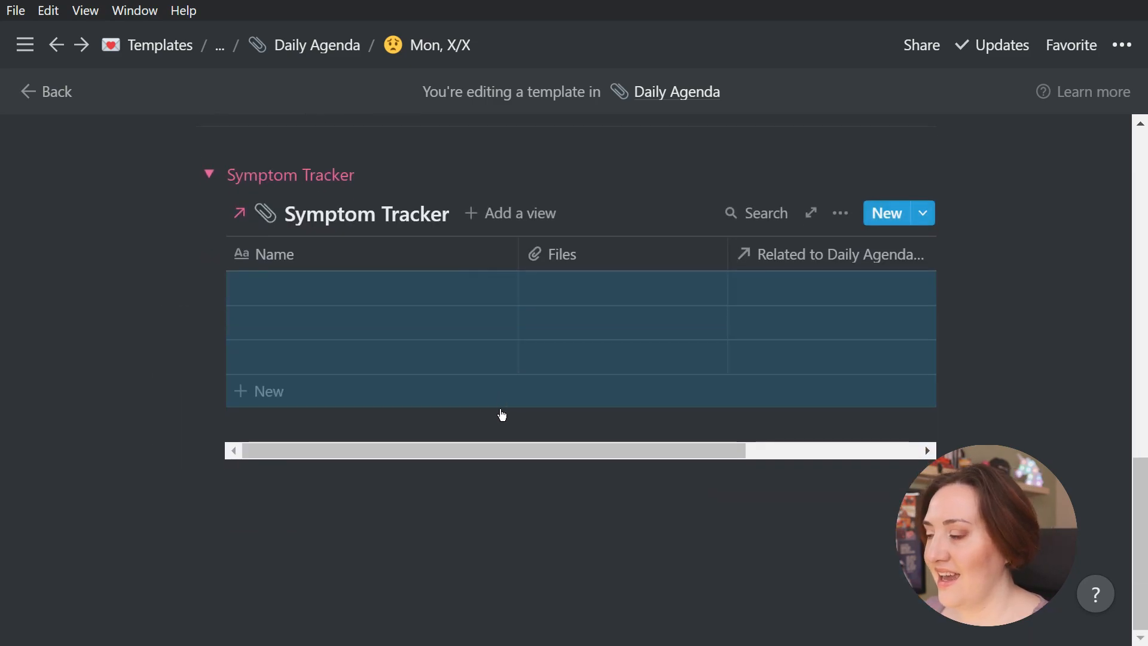
pyautogui.click(383, 298)
pyautogui.press('Escape')
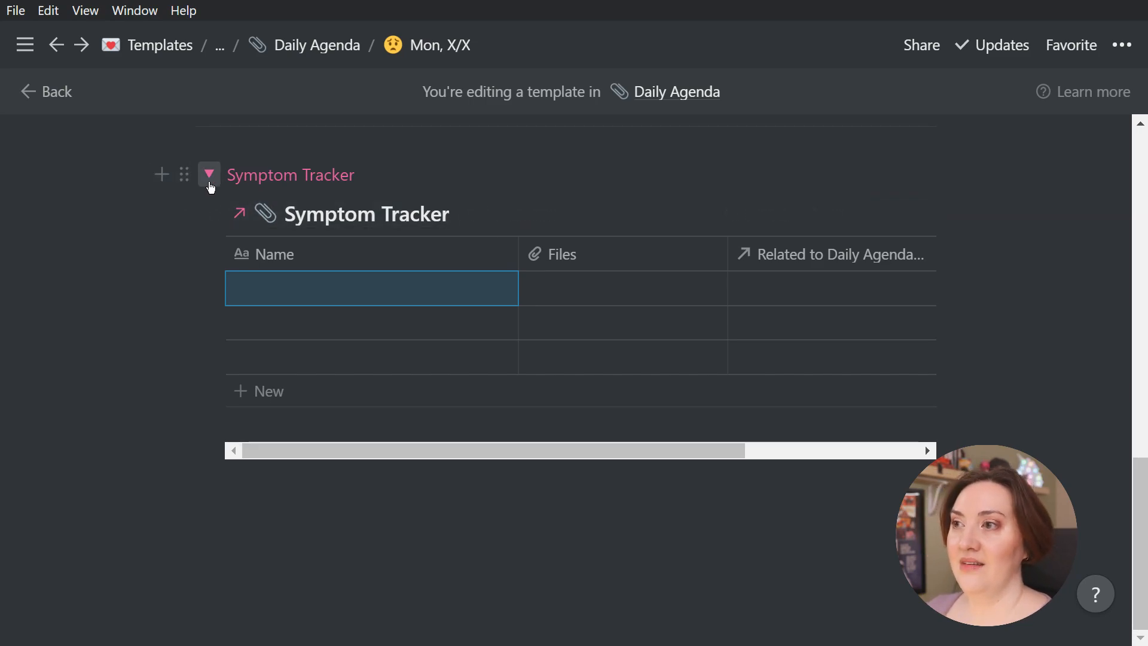
# Test folding and unfolding the Symptom Tracker toggle, leaving it collapsed
pyautogui.click(209, 175)
pyautogui.click(208, 443)
pyautogui.click(209, 345)
pyautogui.click(208, 443)
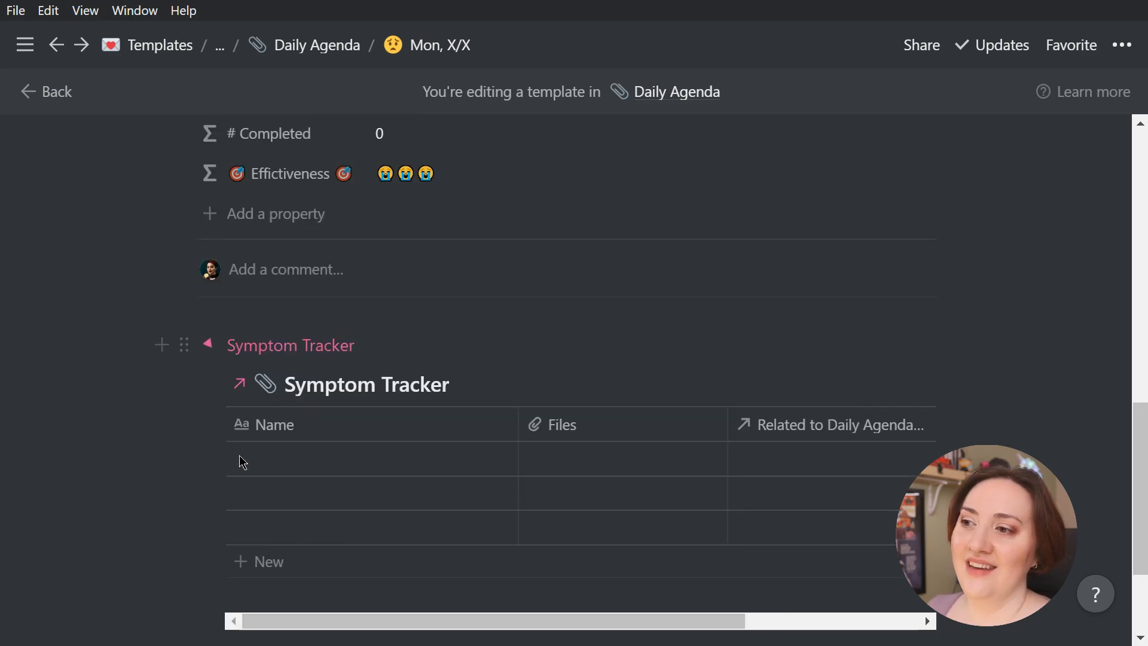
pyautogui.click(209, 345)
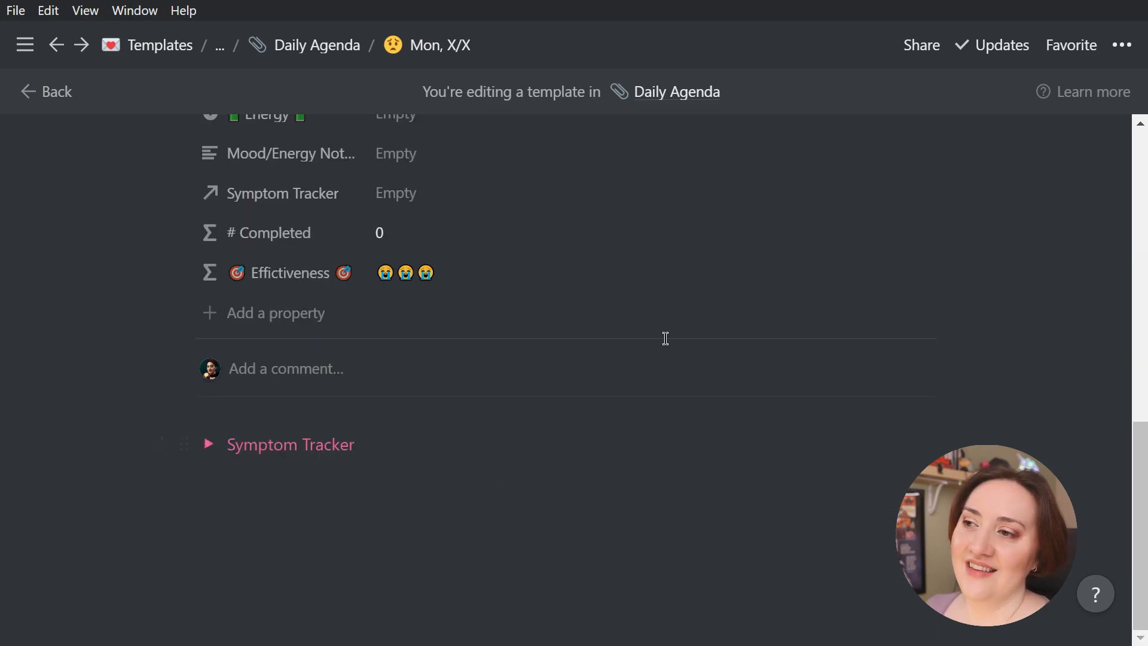
# Leave a blank line below the toggle and add a pink to-do item "Fill cat water"
pyautogui.click(424, 504)
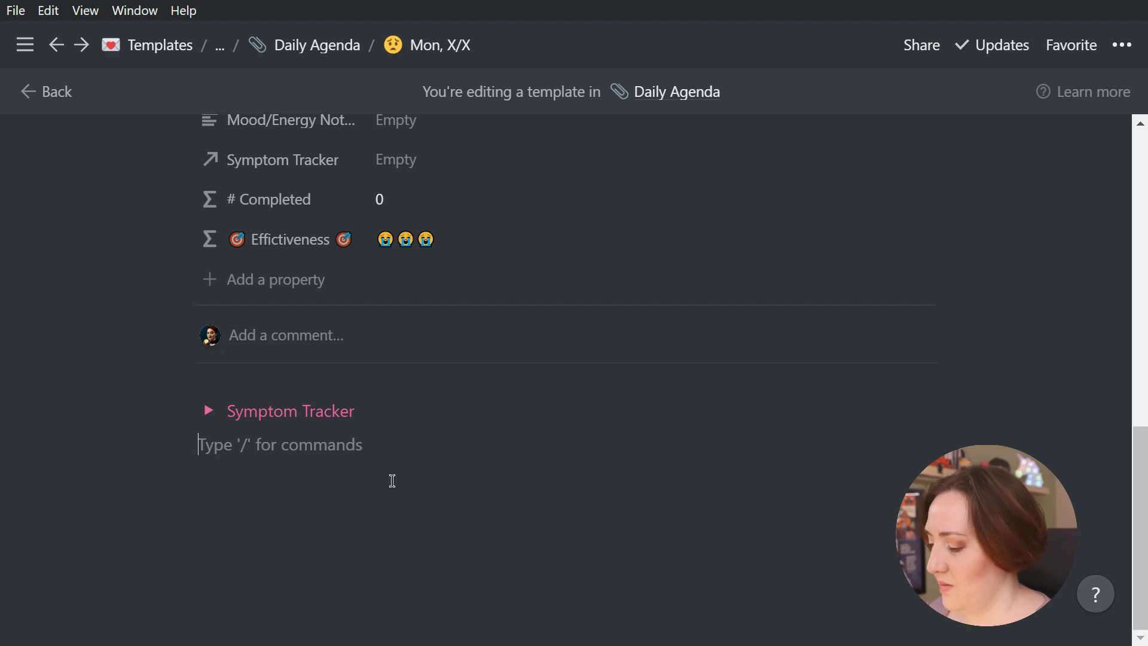
pyautogui.press('Return')
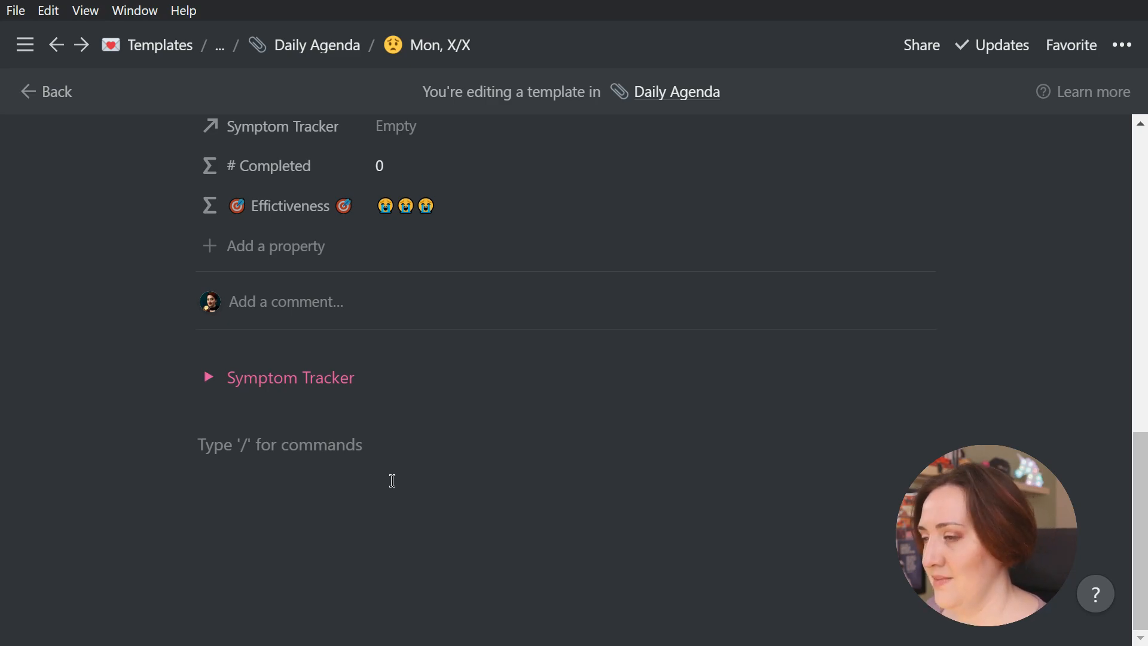
pyautogui.write('/')
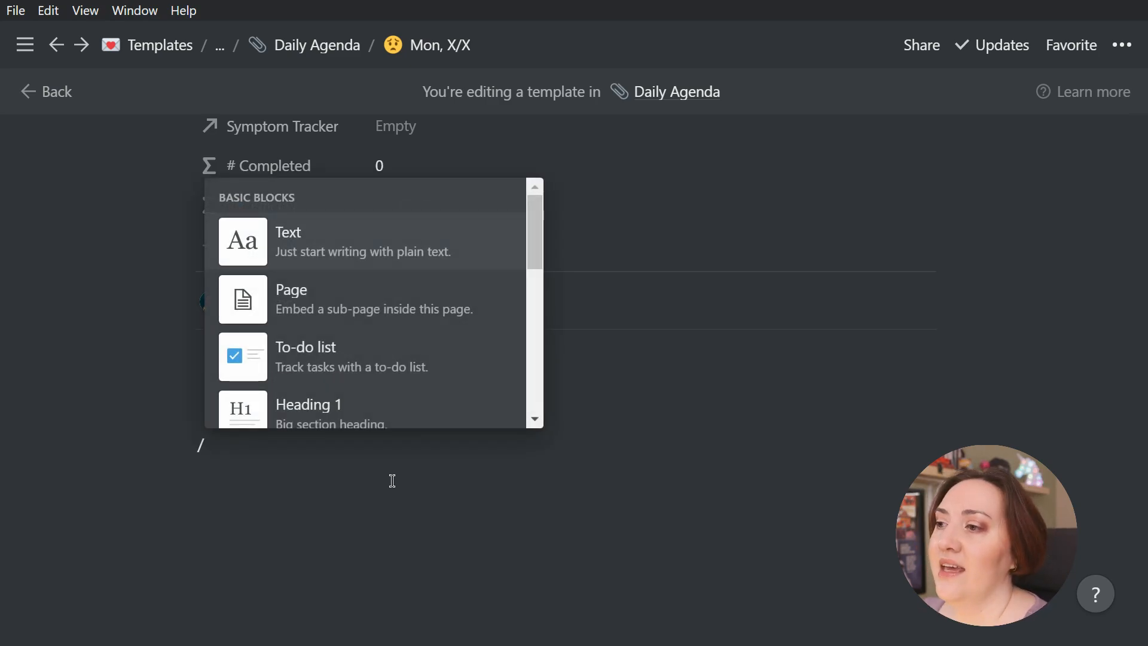
pyautogui.write('to')
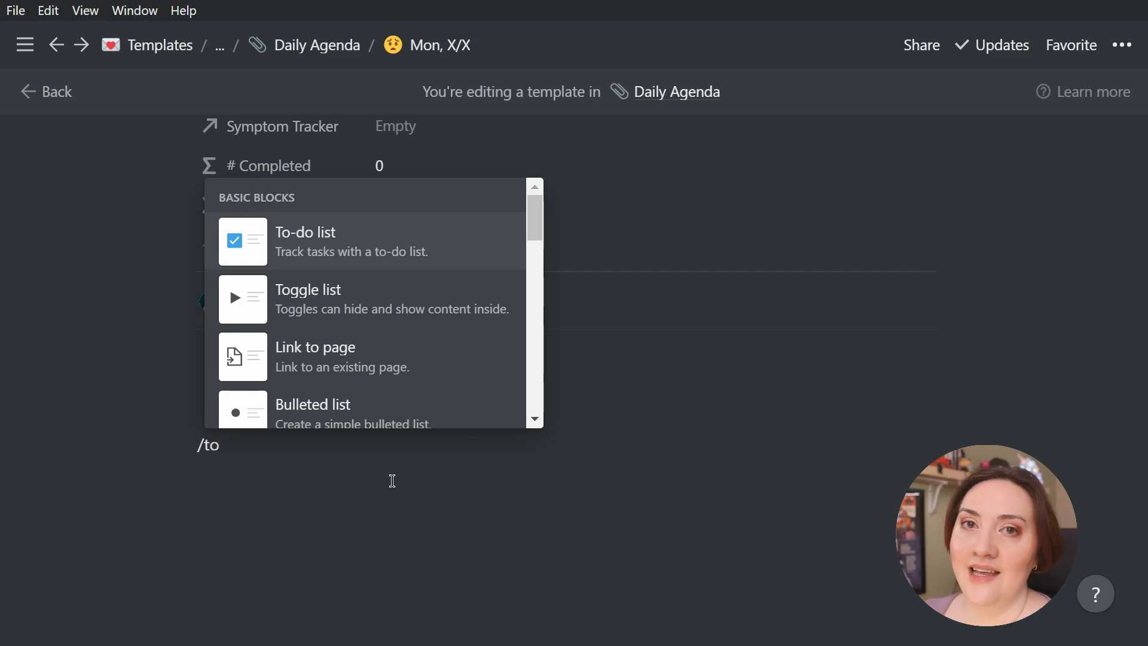
pyautogui.press('Return')
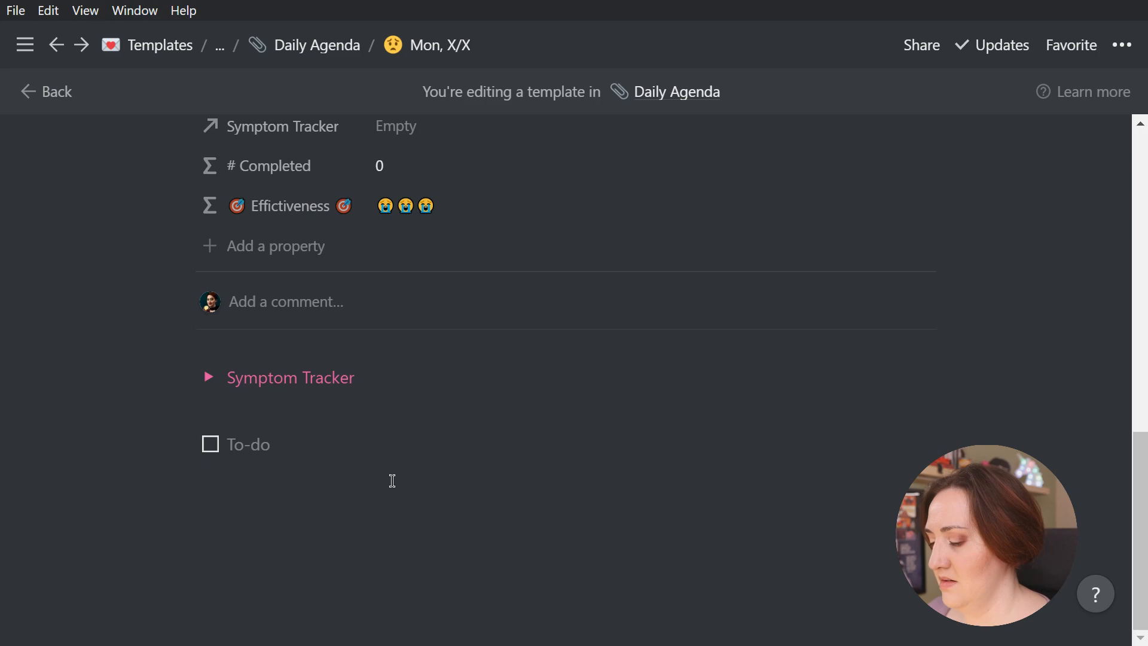
pyautogui.write('Fill ca')
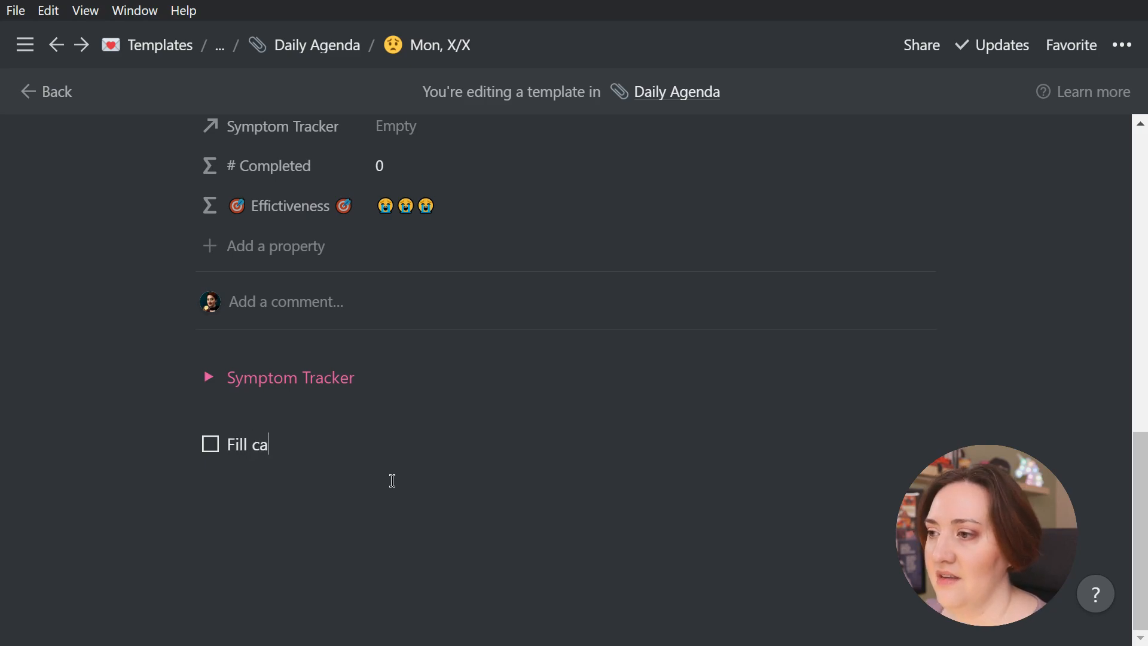
pyautogui.write('t water  /pink')
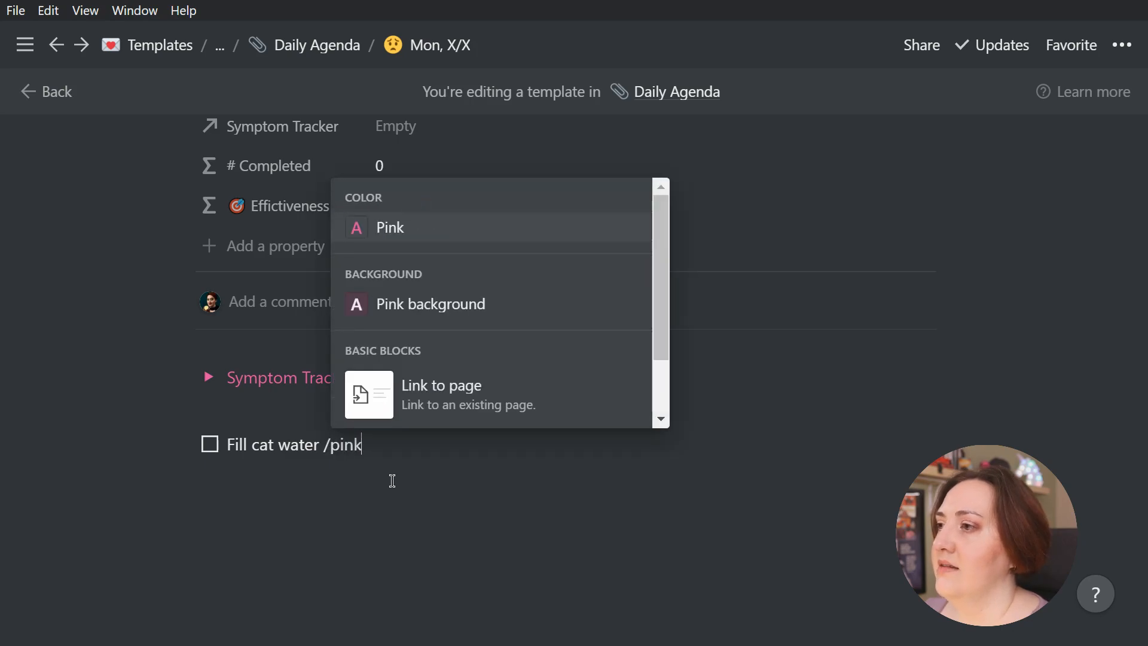
pyautogui.press('Return')
pyautogui.press('Return')
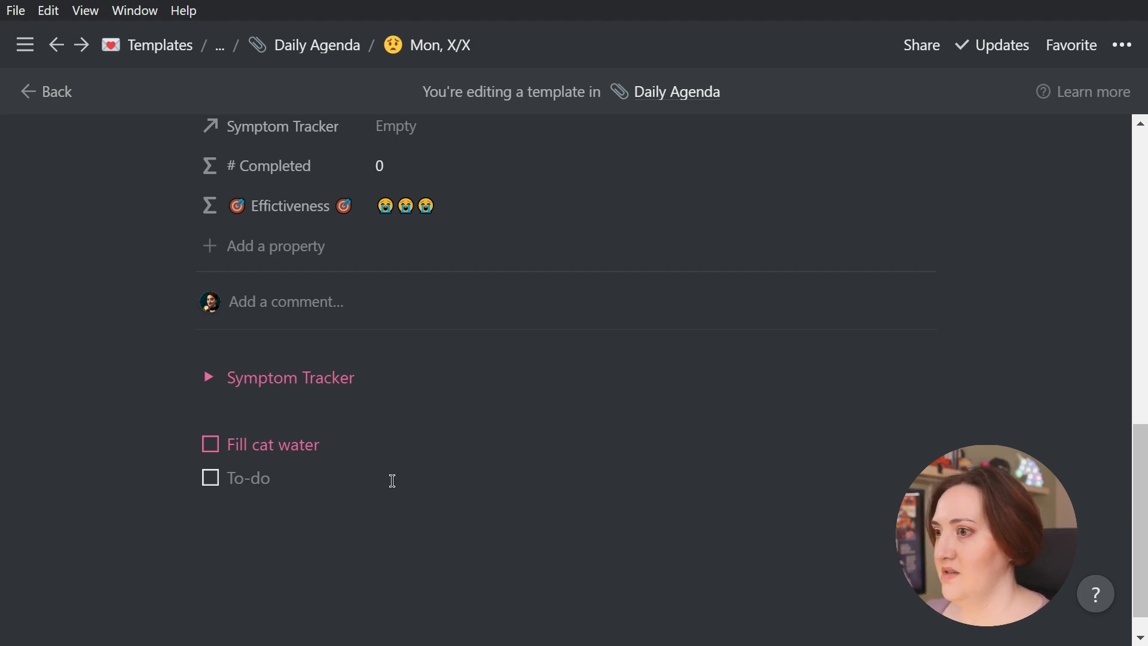
# Add a second to-do item "Wash towels" below it and color it pink
pyautogui.write('Wash towels')
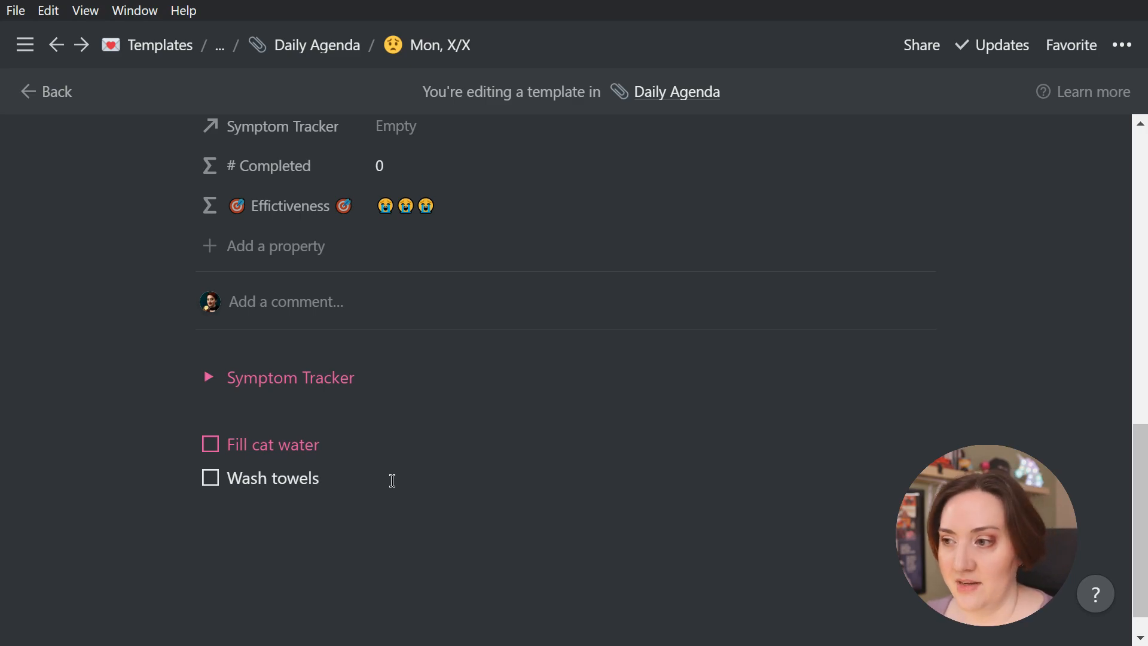
pyautogui.write('/pinik')
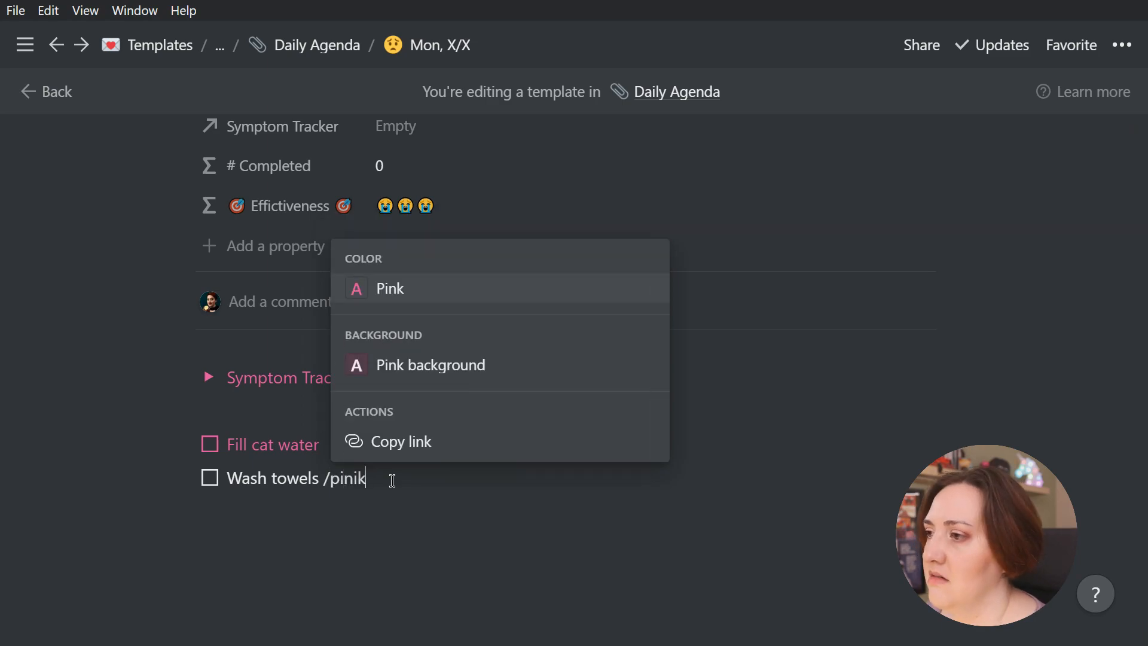
pyautogui.press('Return')
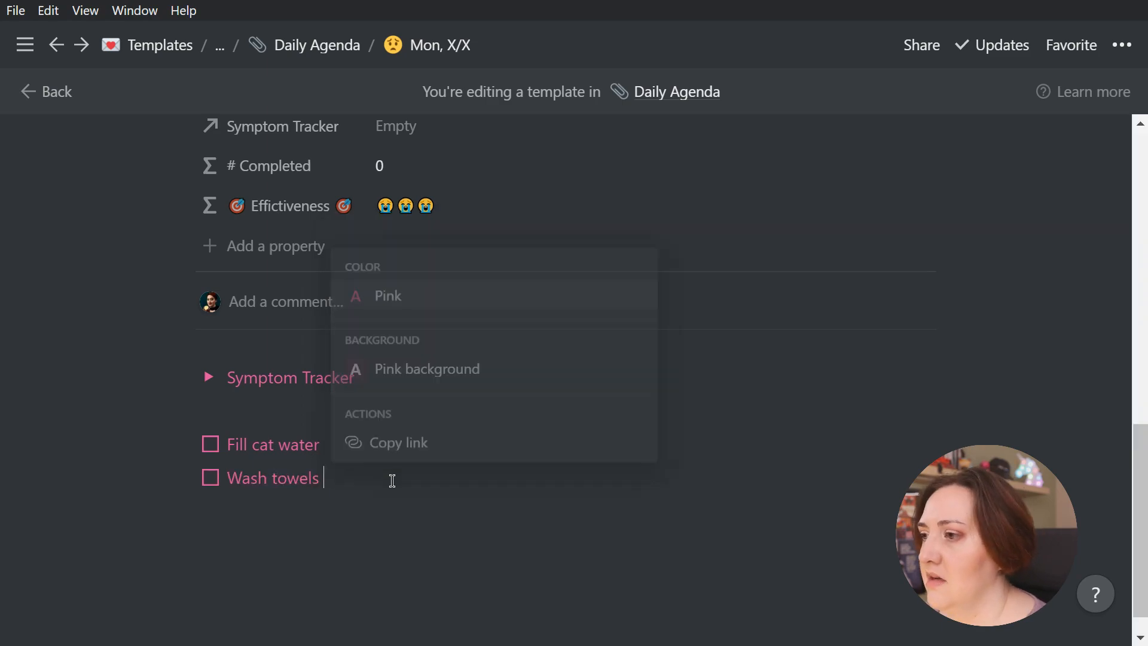
# Add a third to-do item "Social posts" and color it yellow
pyautogui.press('Return')
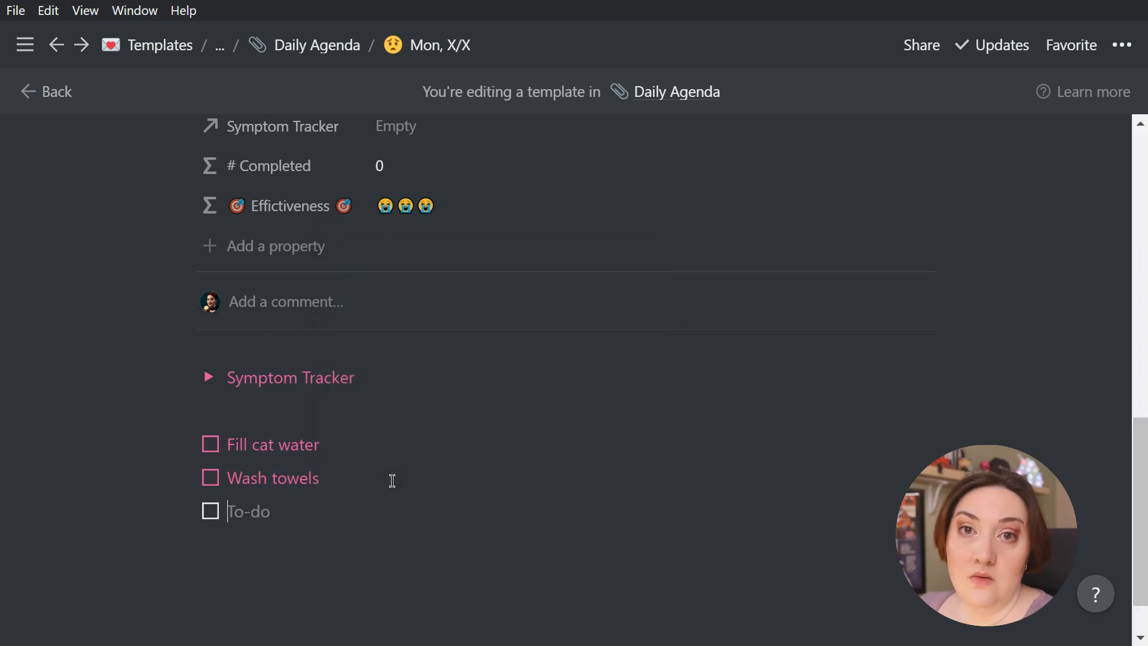
pyautogui.write('Social p')
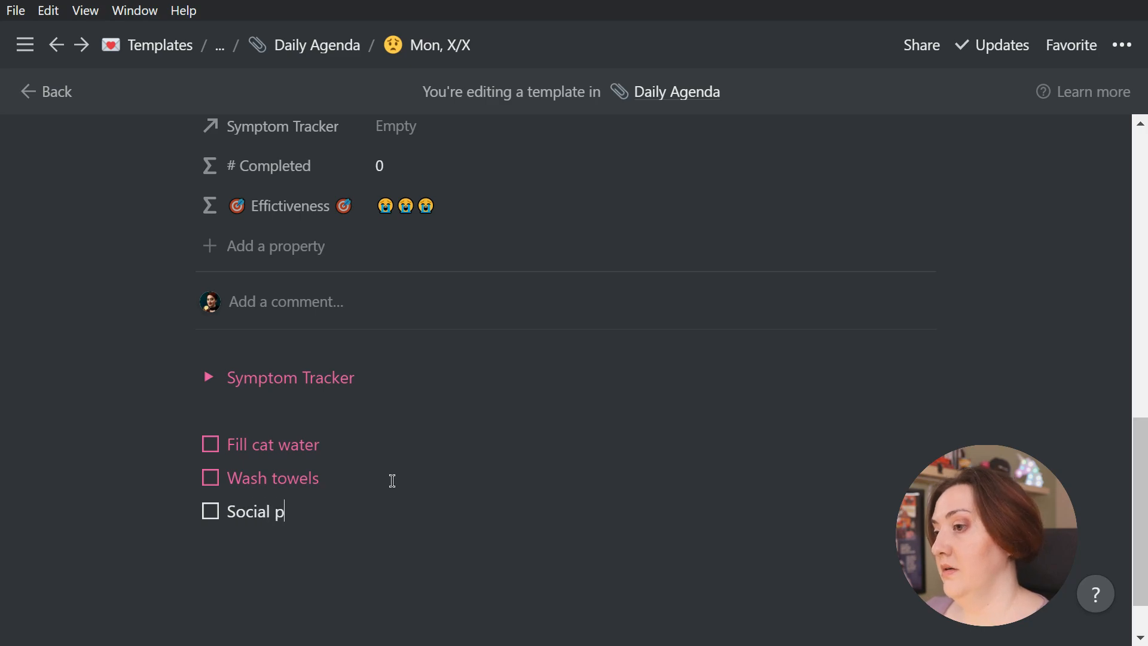
pyautogui.write('osts /')
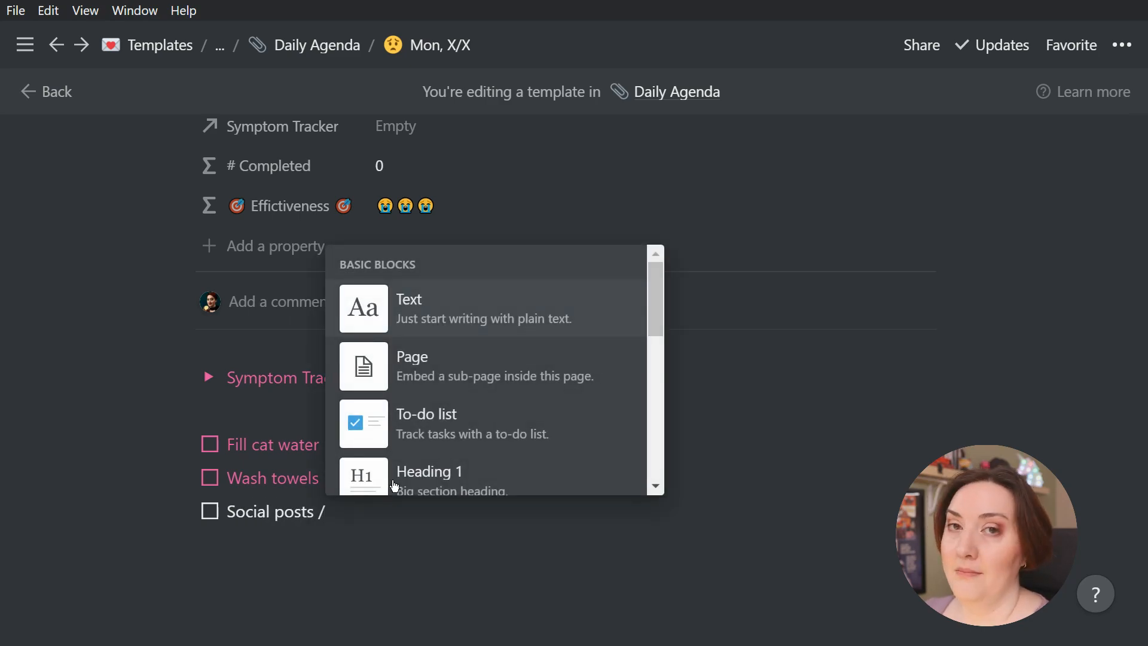
pyautogui.write('yello')
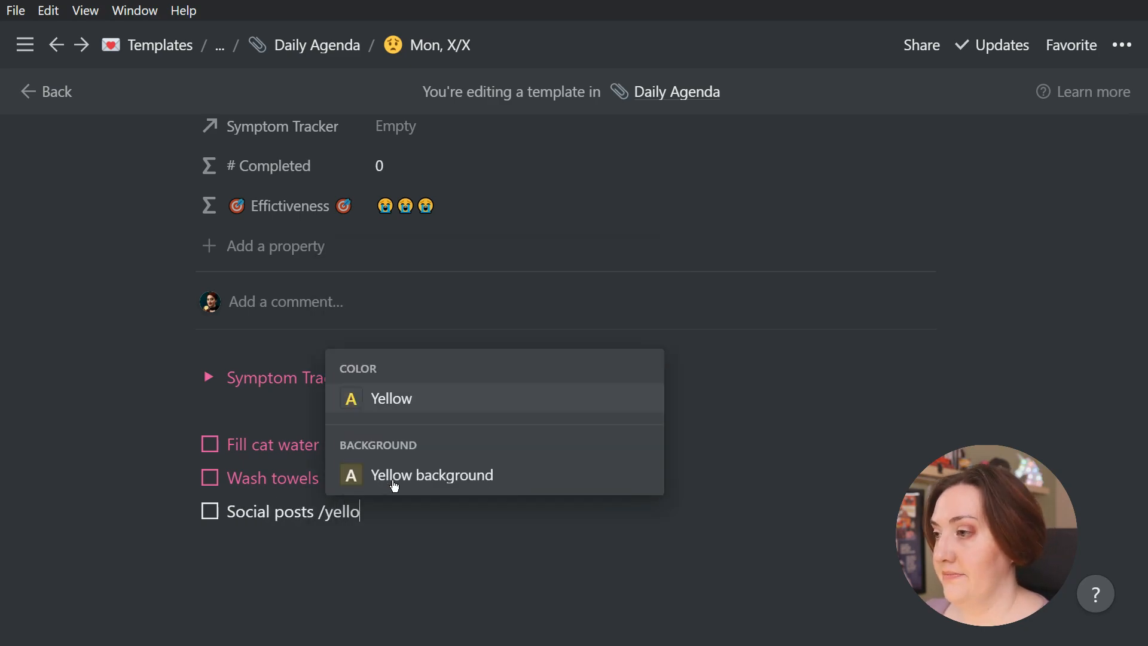
pyautogui.press('Return')
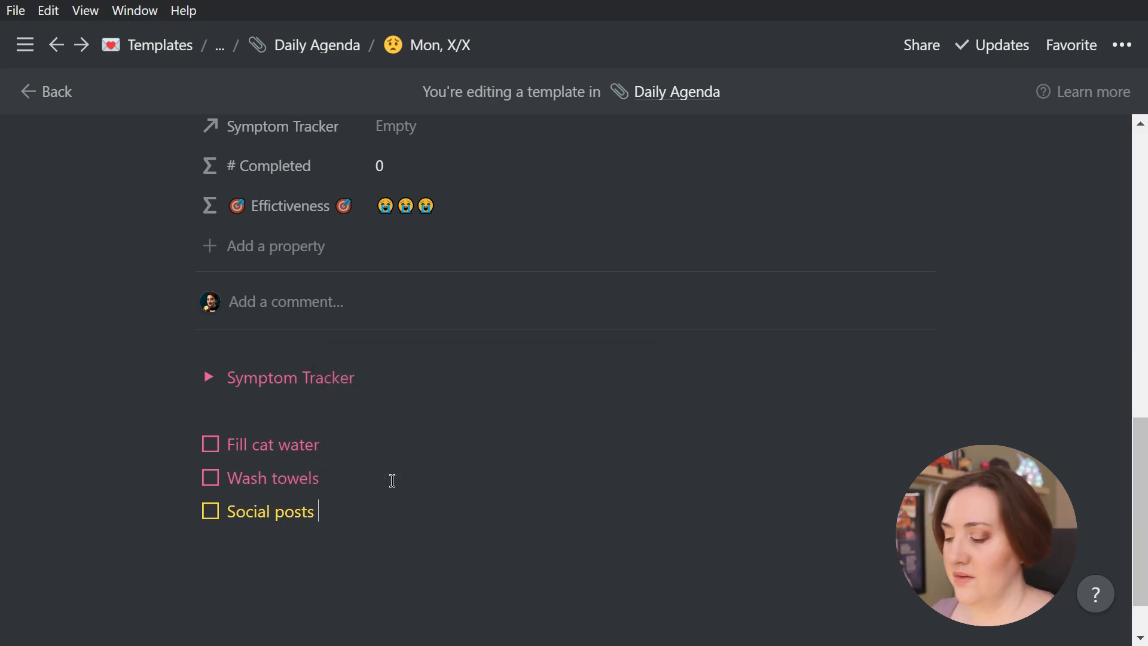
# Add a plain text line "6:30PM Accountability Muse Membership - Coaching Call" with a yellow background below the to-do items
pyautogui.press('Return')
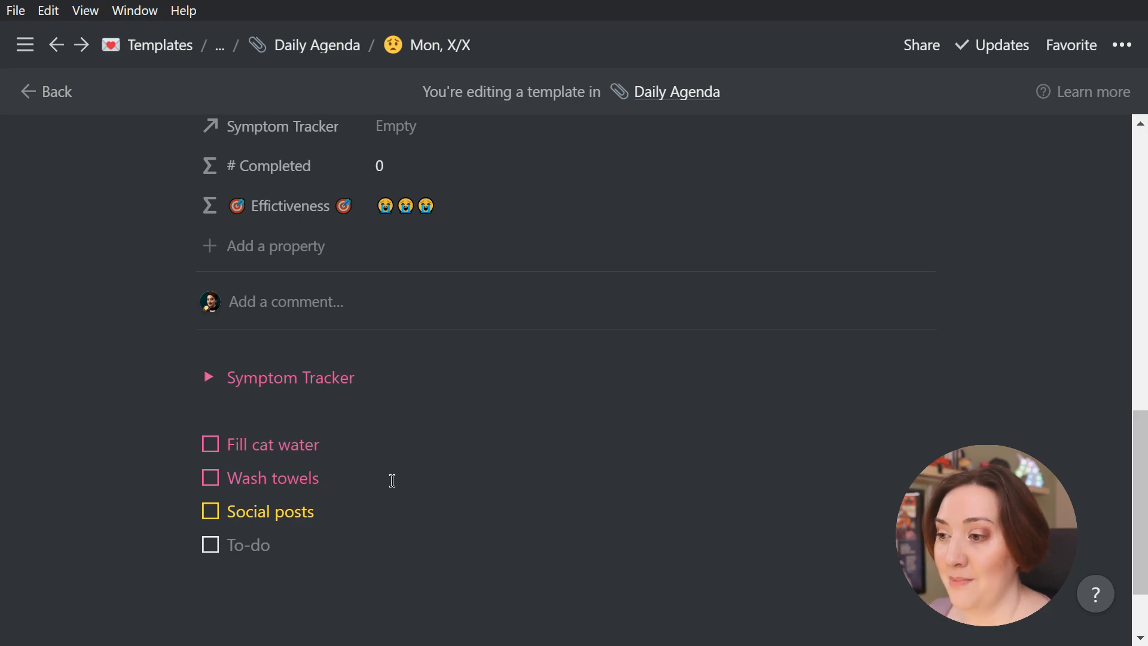
pyautogui.press('BackSpace')
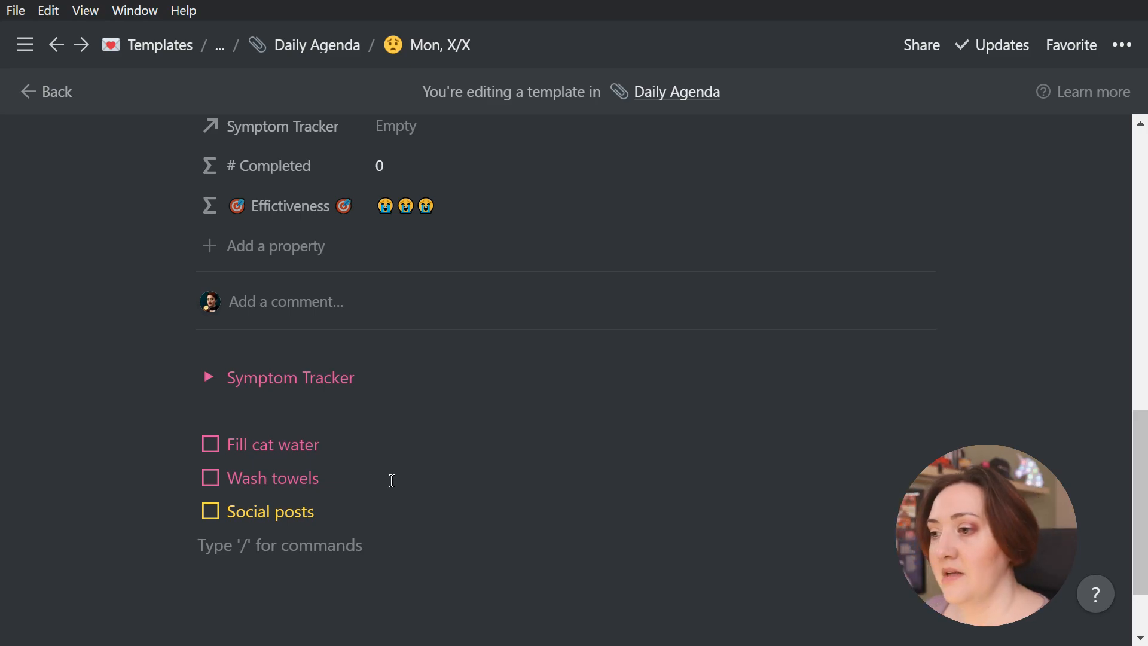
pyautogui.write('/yell')
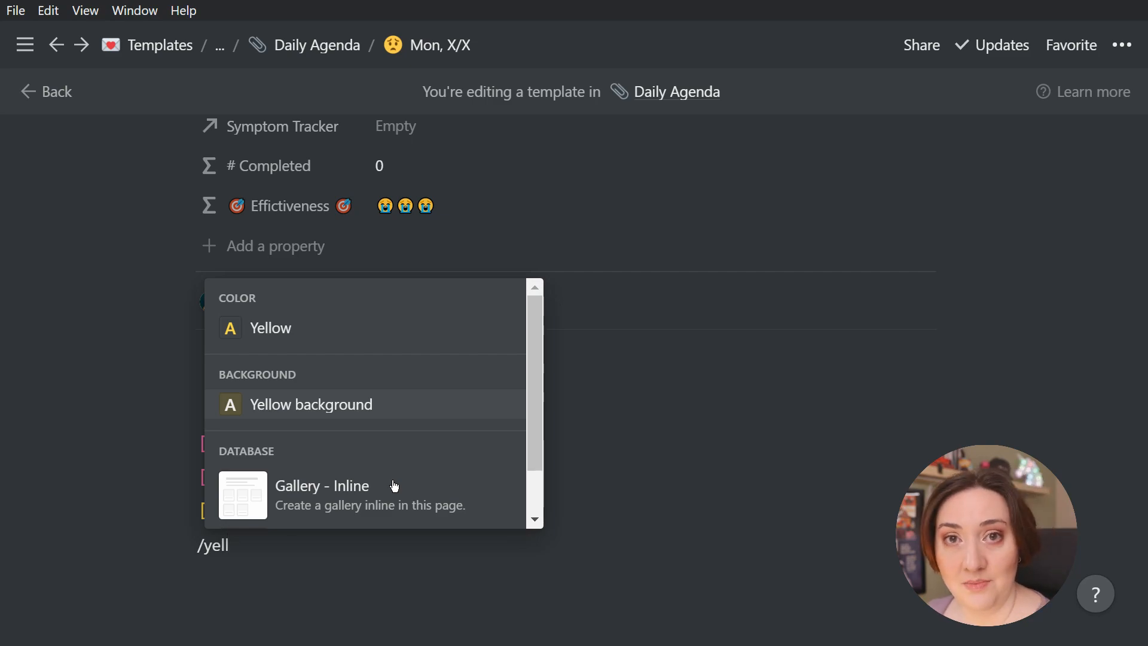
pyautogui.press('Return')
pyautogui.write('6:30')
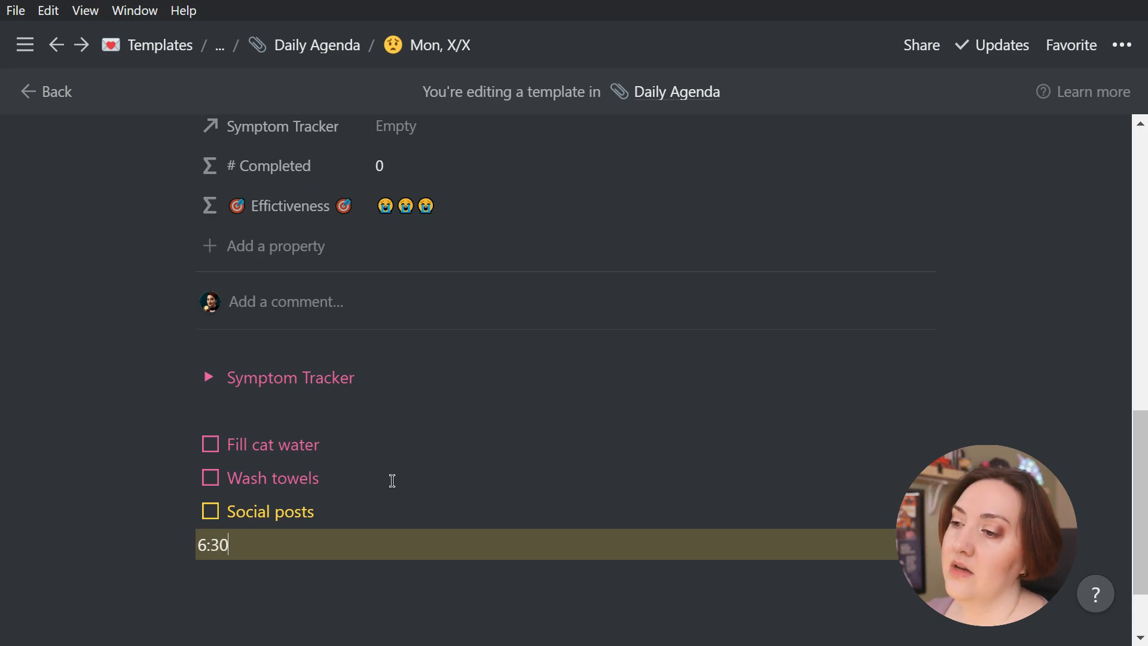
pyautogui.write('PM Accountability Muse Membership - Coaching Cal')
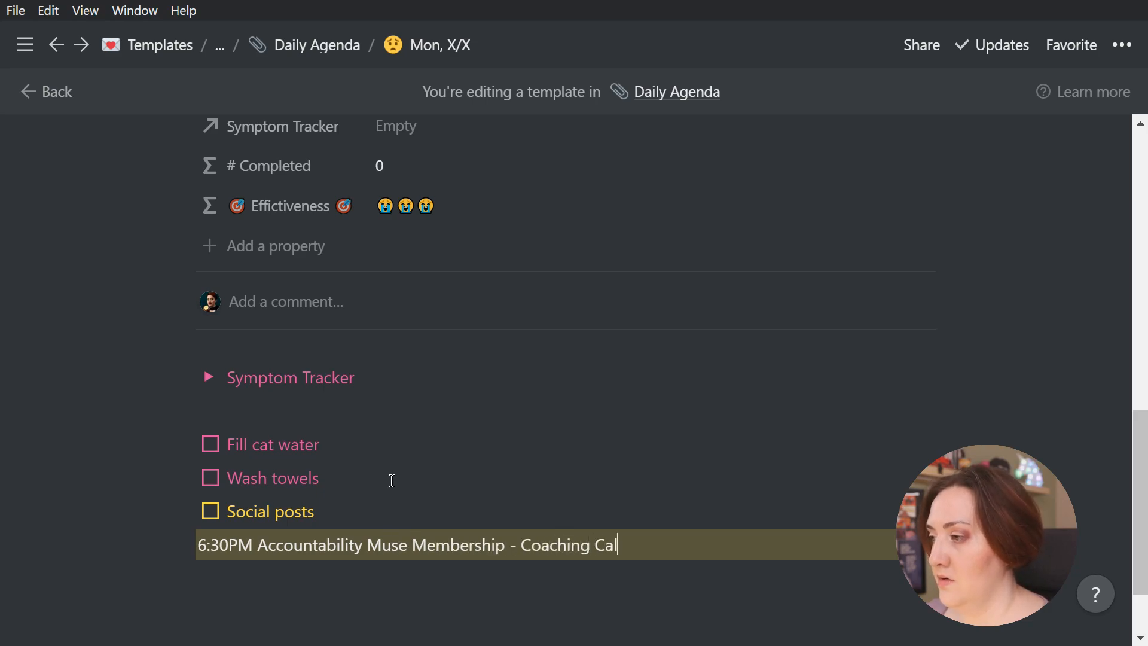
pyautogui.write('l')
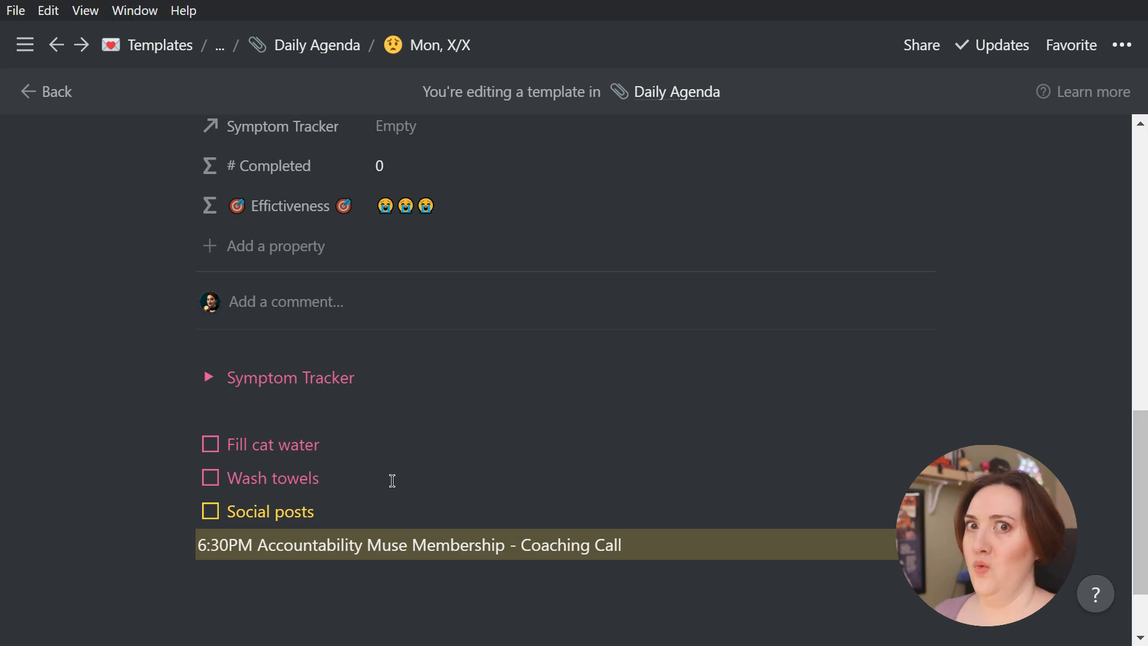
# Leave a blank line after the coaching call entry and insert a divider
pyautogui.press('Return')
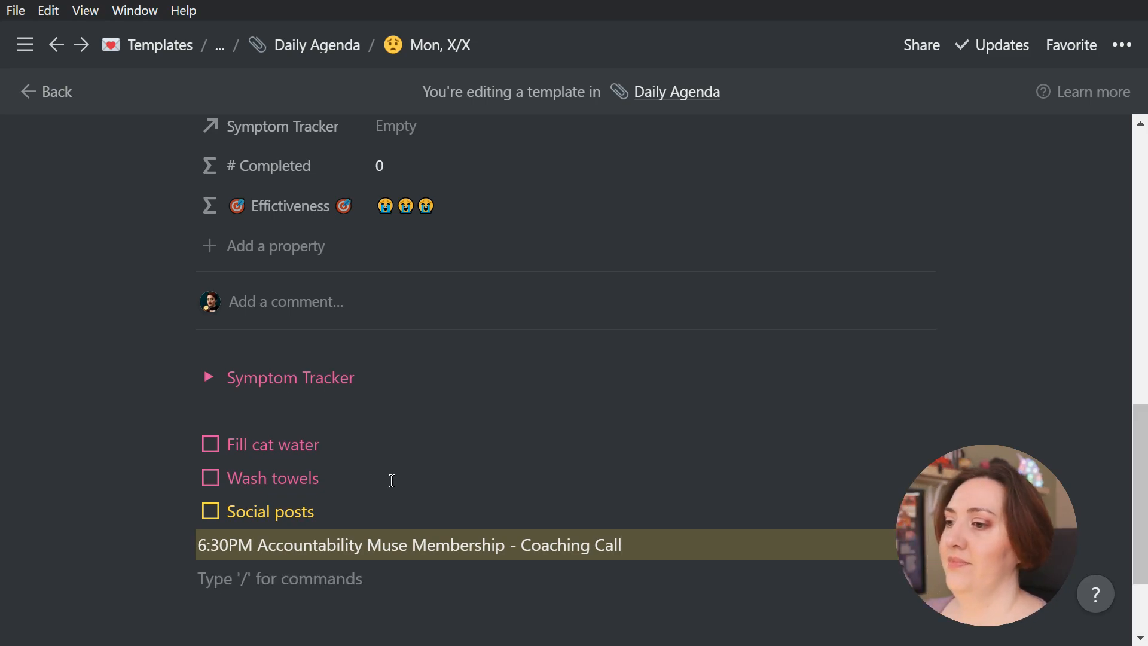
pyautogui.press('Return')
pyautogui.write('/divi')
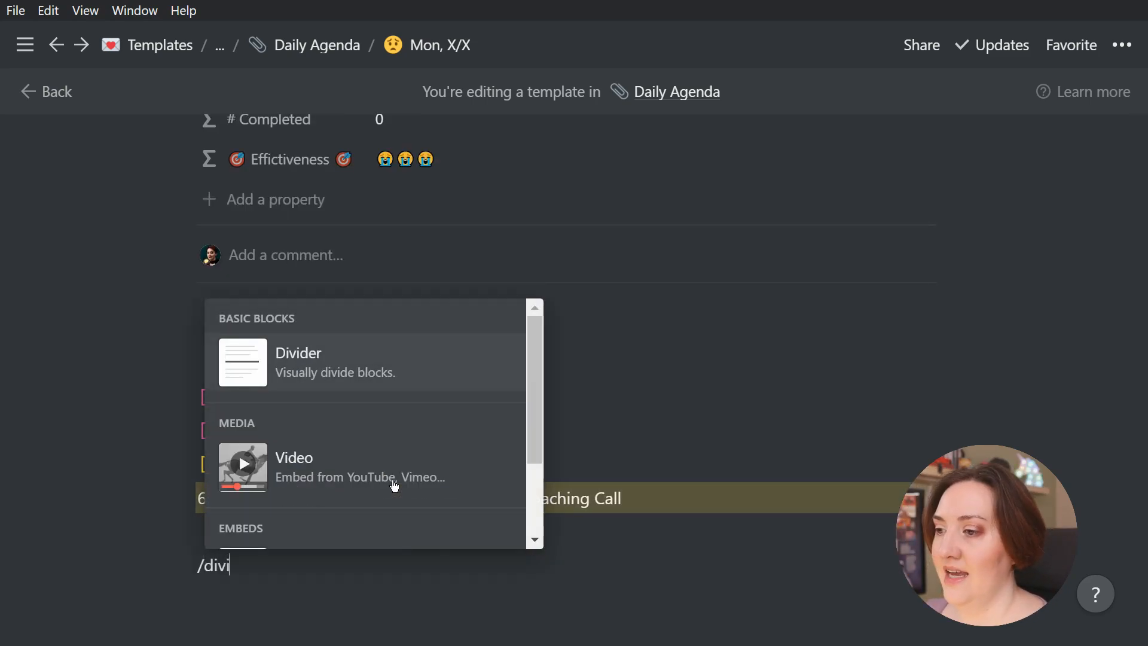
pyautogui.press('Return')
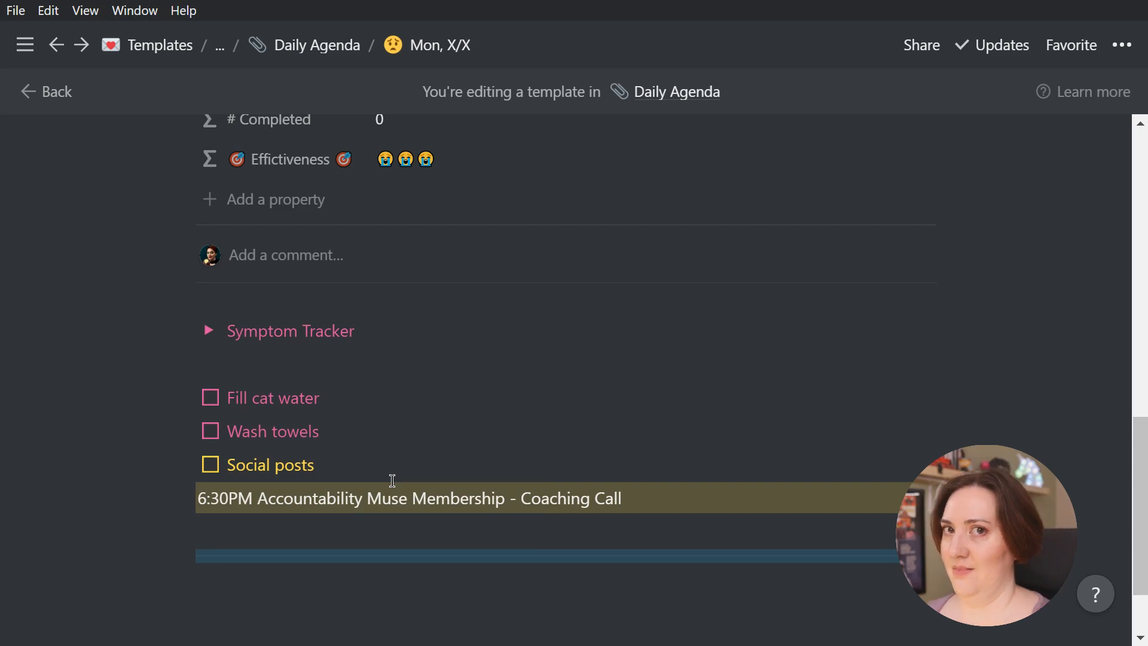
# Add three toggle lists below the divider, named "Daily Agenda", "Weekly Agenda" and "Monthly Agenda"
pyautogui.click(455, 574)
pyautogui.scroll(-2, 455, 574)
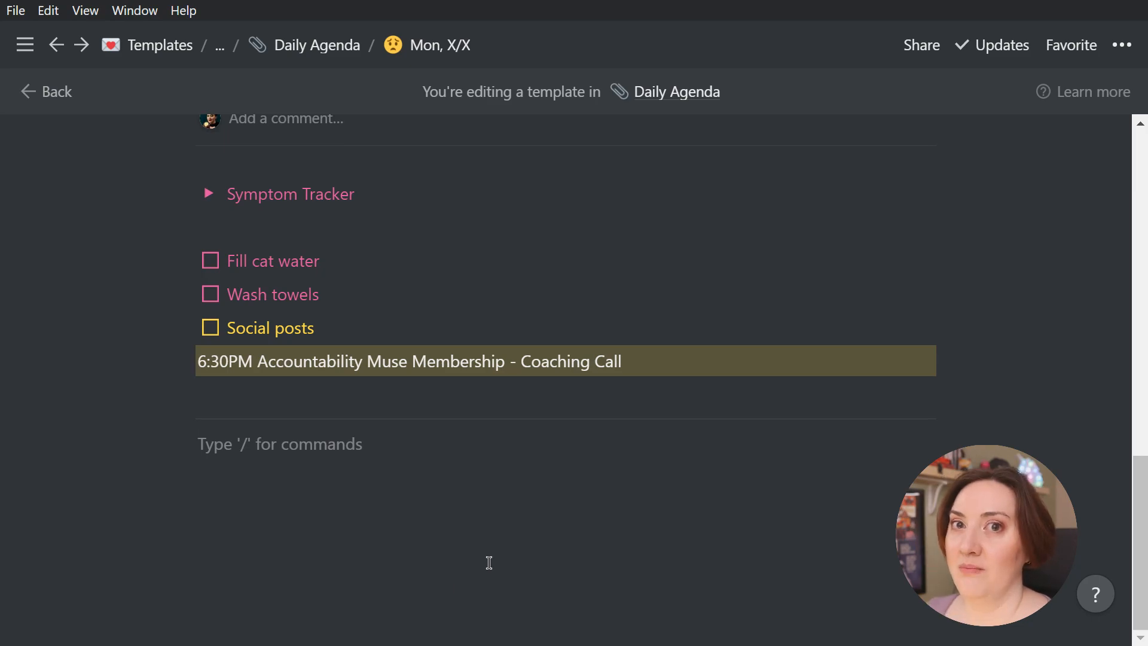
pyautogui.scroll(6, 488, 563)
pyautogui.scroll(-3, 486, 559)
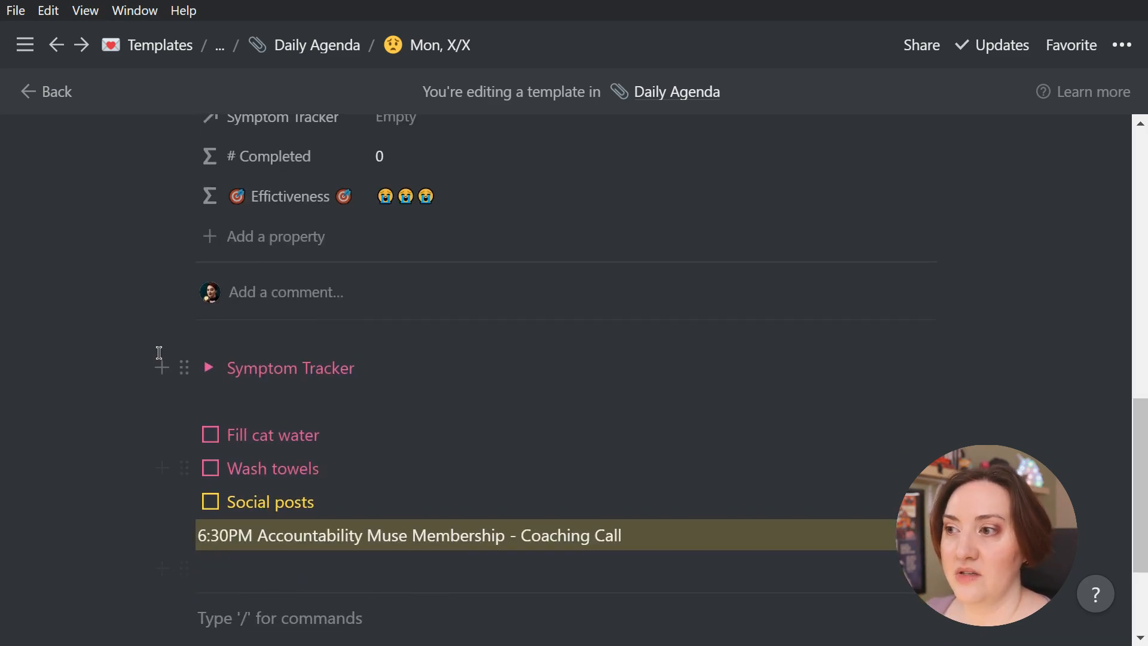
pyautogui.scroll(-3, 466, 374)
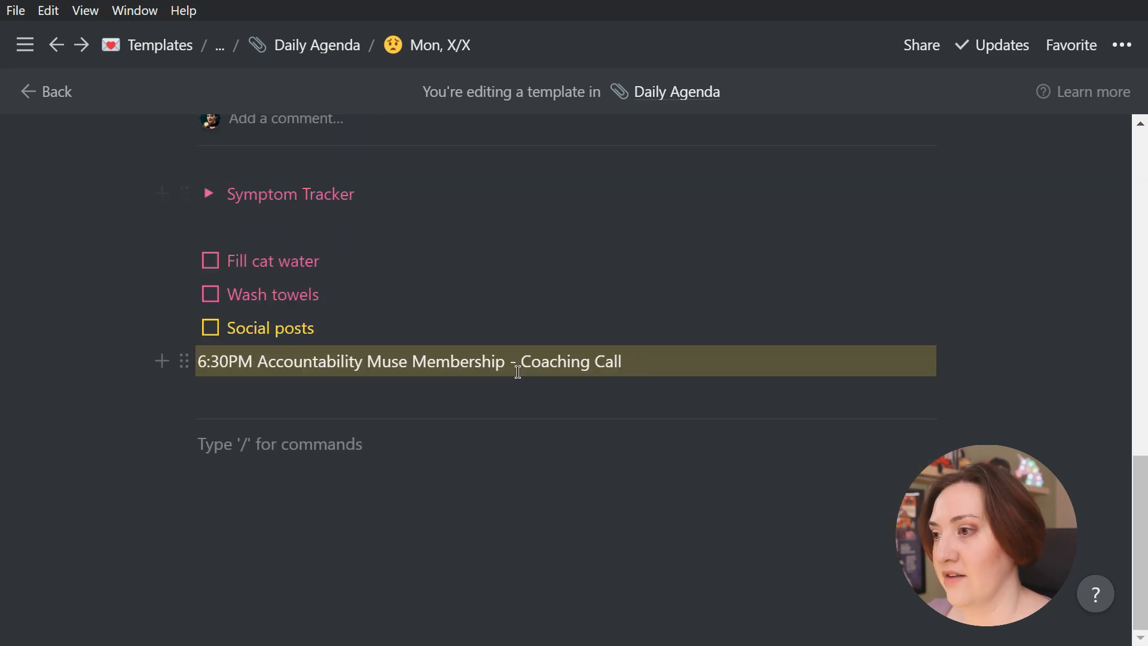
pyautogui.write('/toggle')
pyautogui.press('Return')
pyautogui.write('Daily Agenda')
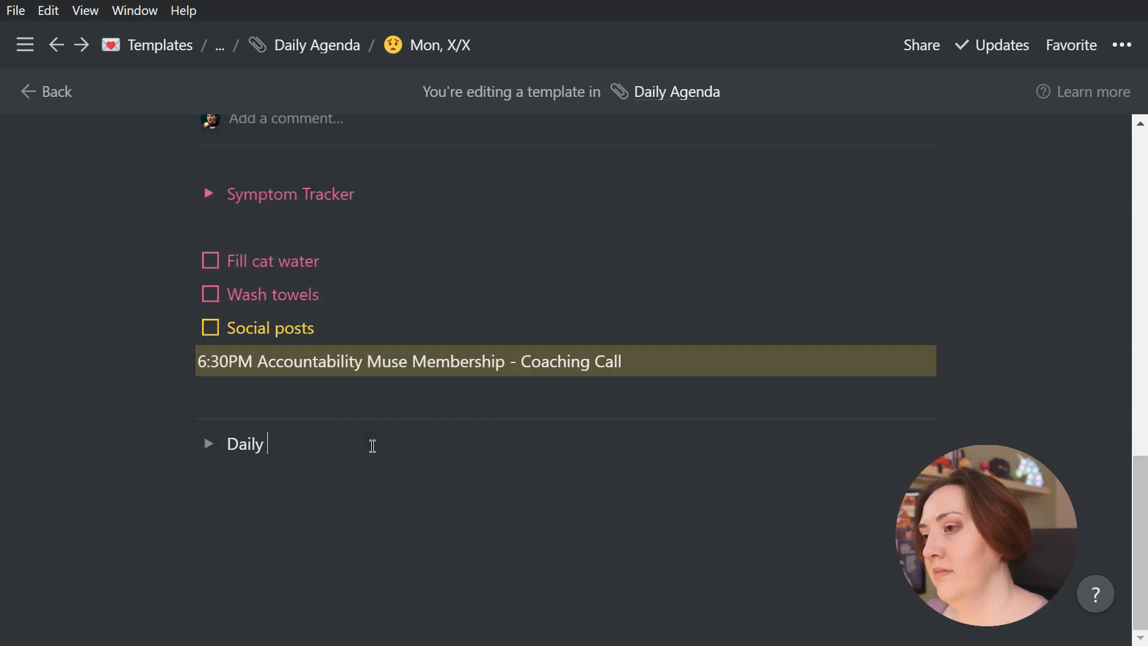
pyautogui.press('Return')
pyautogui.write('Weekly Agenda')
pyautogui.press('Return')
pyautogui.write('Monthly Agenda')
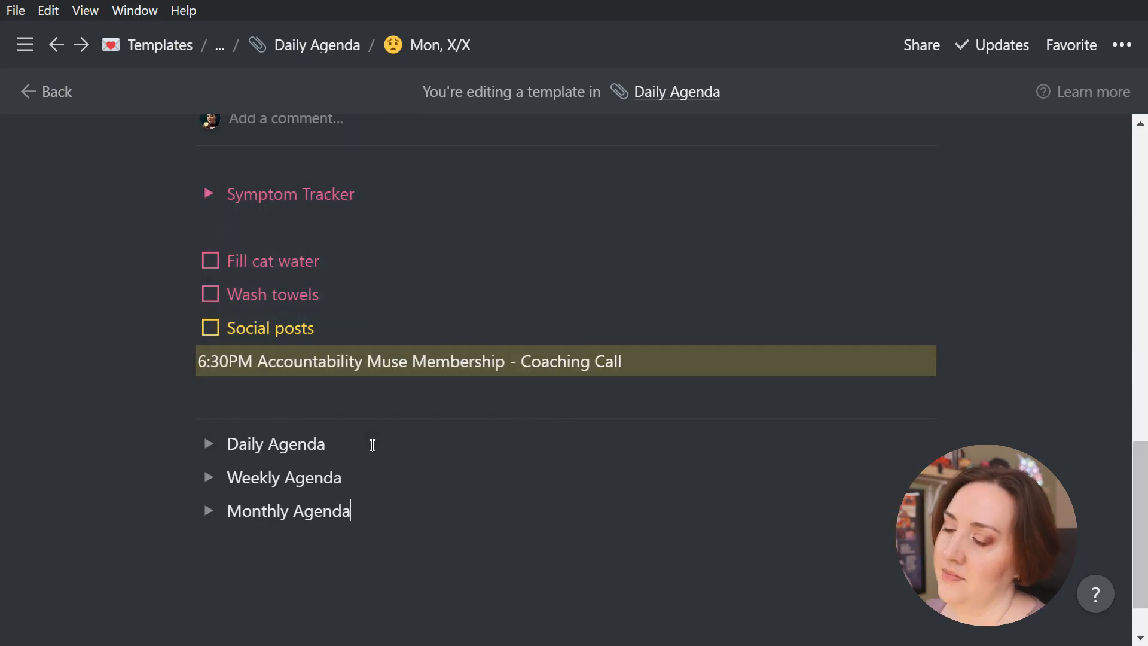
# Expand the Daily Agenda toggle and insert a linked view of the Daily Agenda database inside it
pyautogui.click(210, 445)
pyautogui.click(290, 477)
pyautogui.write('/link')
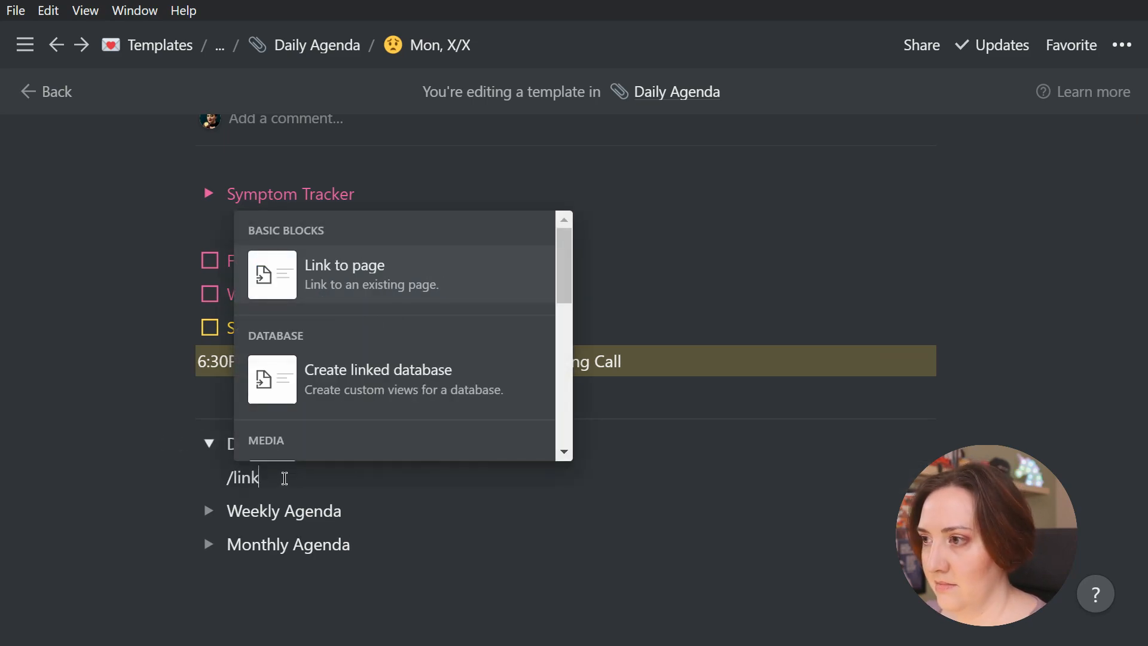
pyautogui.press('Down')
pyautogui.press('Return')
pyautogui.write('daily')
pyautogui.click(302, 426)
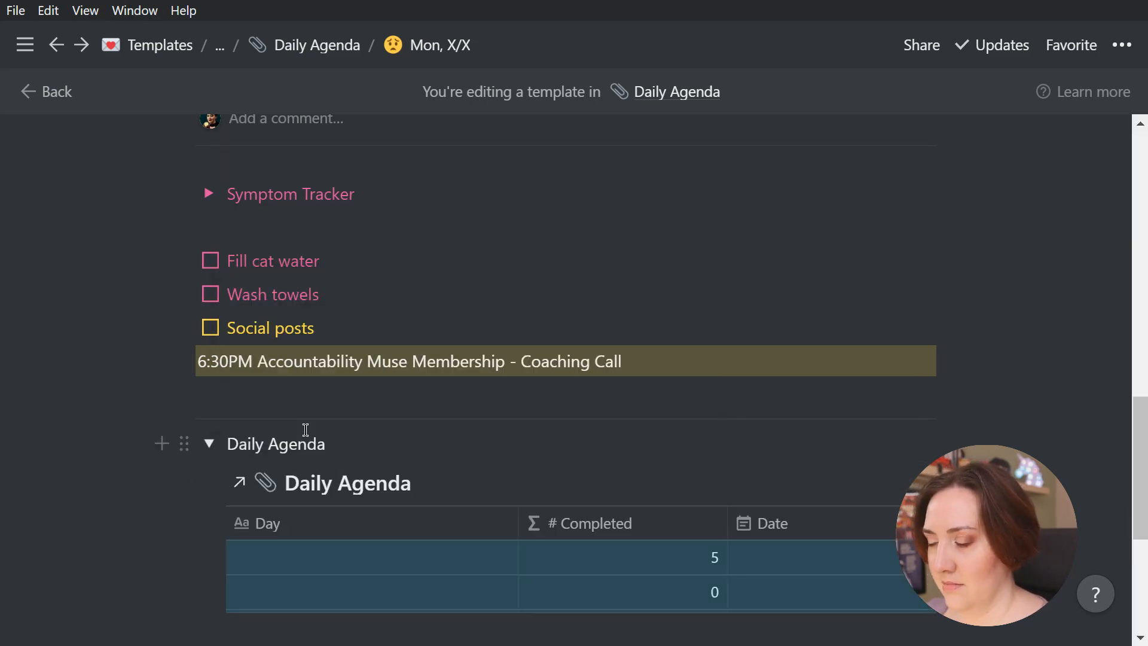
# Expand the Weekly Agenda toggle and insert a linked view of the Weekly Agenda database inside it
pyautogui.scroll(-5, 205, 413)
pyautogui.click(206, 413)
pyautogui.click(285, 446)
pyautogui.write('/link')
pyautogui.press('Down')
pyautogui.press('Return')
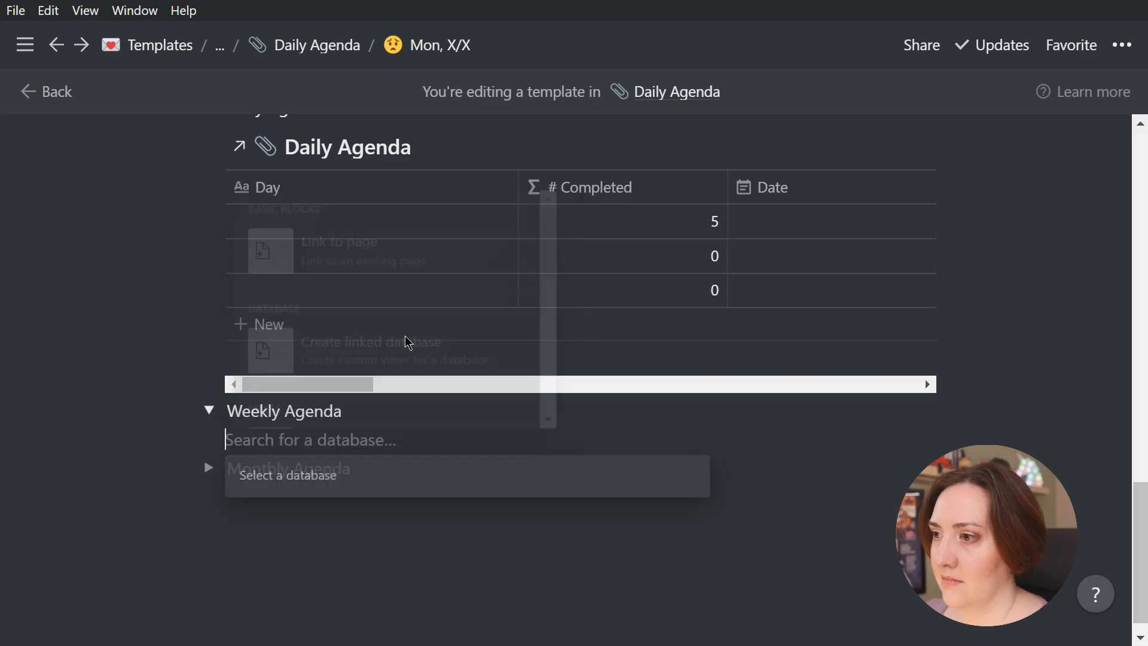
pyautogui.write('weekly')
pyautogui.click(362, 336)
# Expand the Monthly Agenda toggle and insert a linked view of the Monthly Agenda database inside it
pyautogui.scroll(-5, 494, 430)
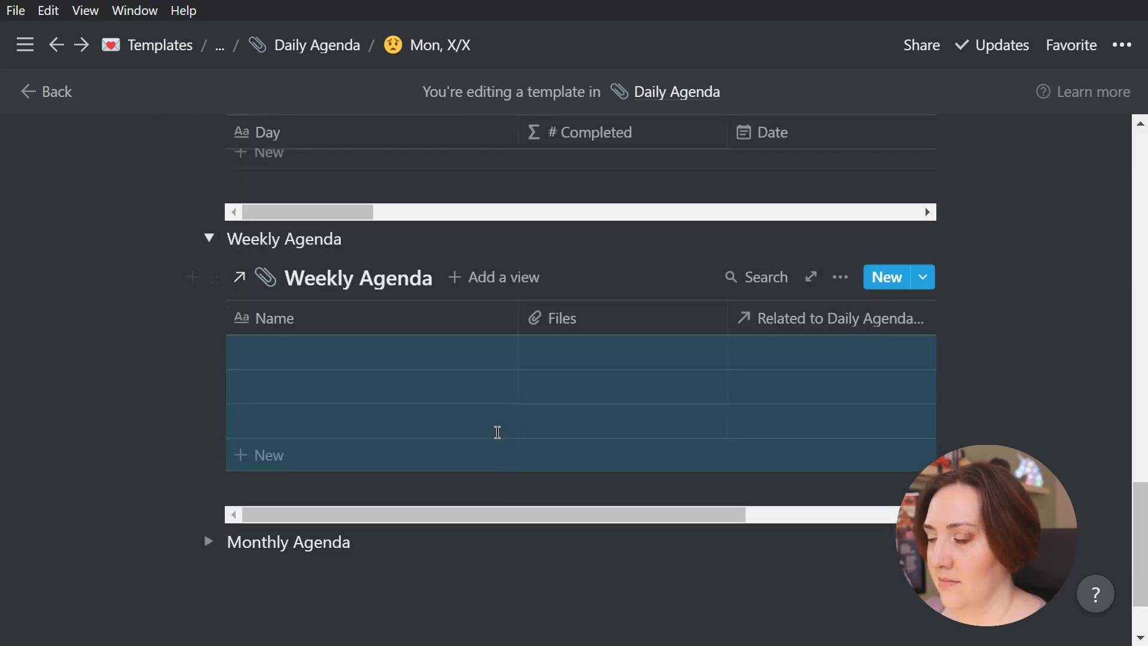
pyautogui.click(205, 444)
pyautogui.click(541, 505)
pyautogui.write('/link')
pyautogui.press('Down')
pyautogui.press('Return')
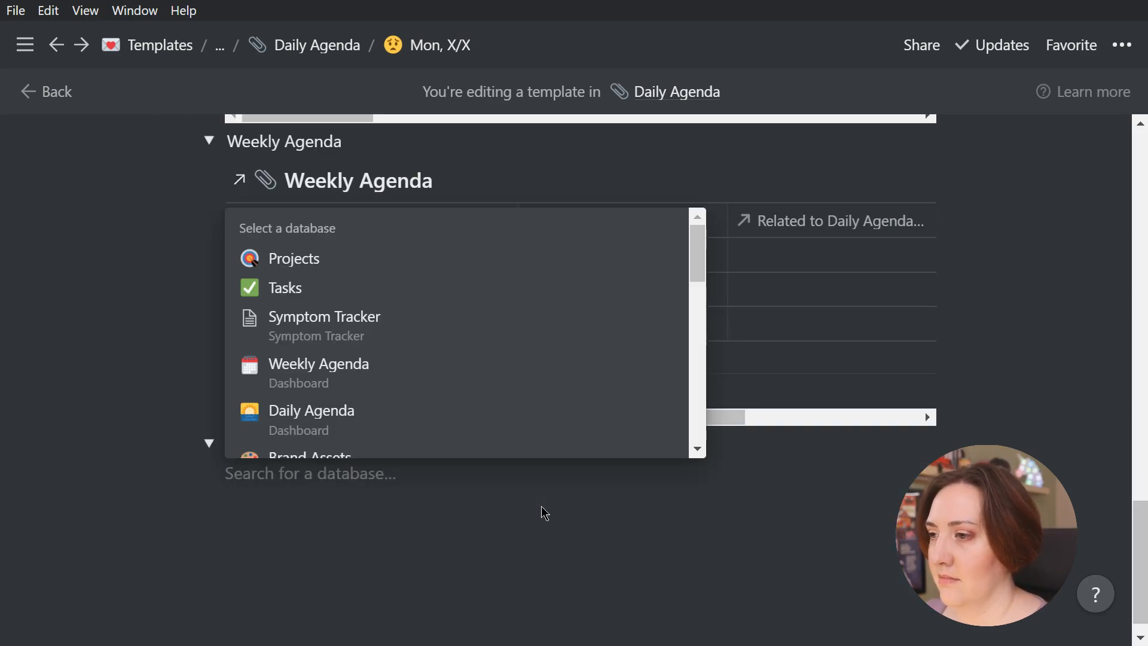
pyautogui.write('monthly')
pyautogui.click(281, 425)
# Add a gallery view named "This Week" to the linked Daily Agenda database
pyautogui.scroll(5, 635, 528)
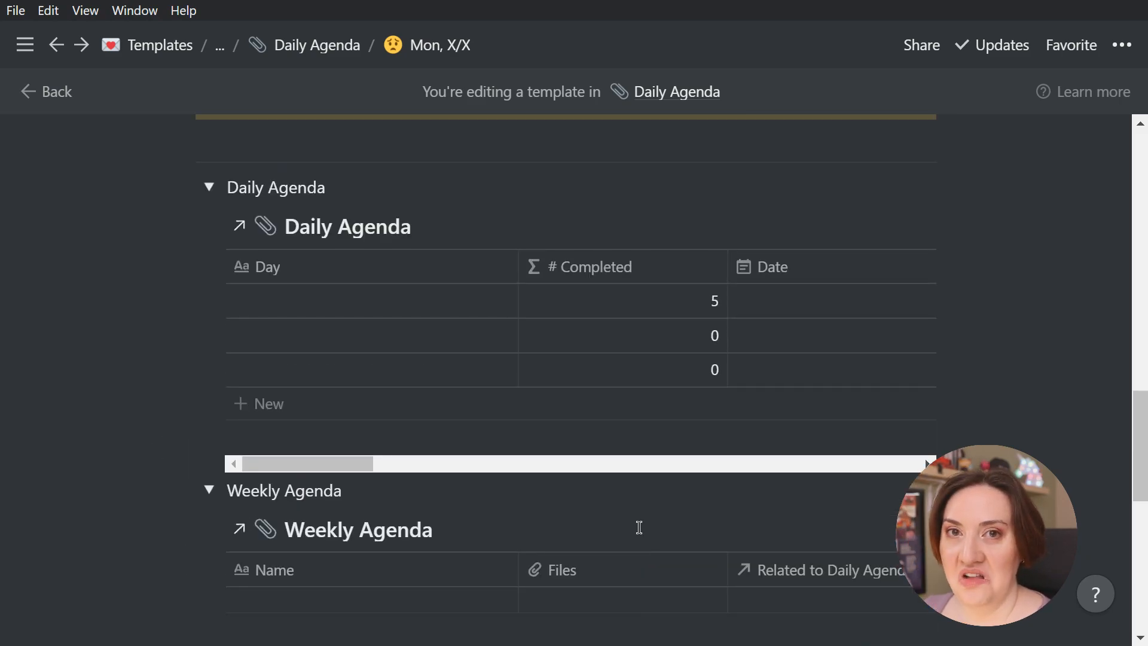
pyautogui.scroll(-6, 639, 528)
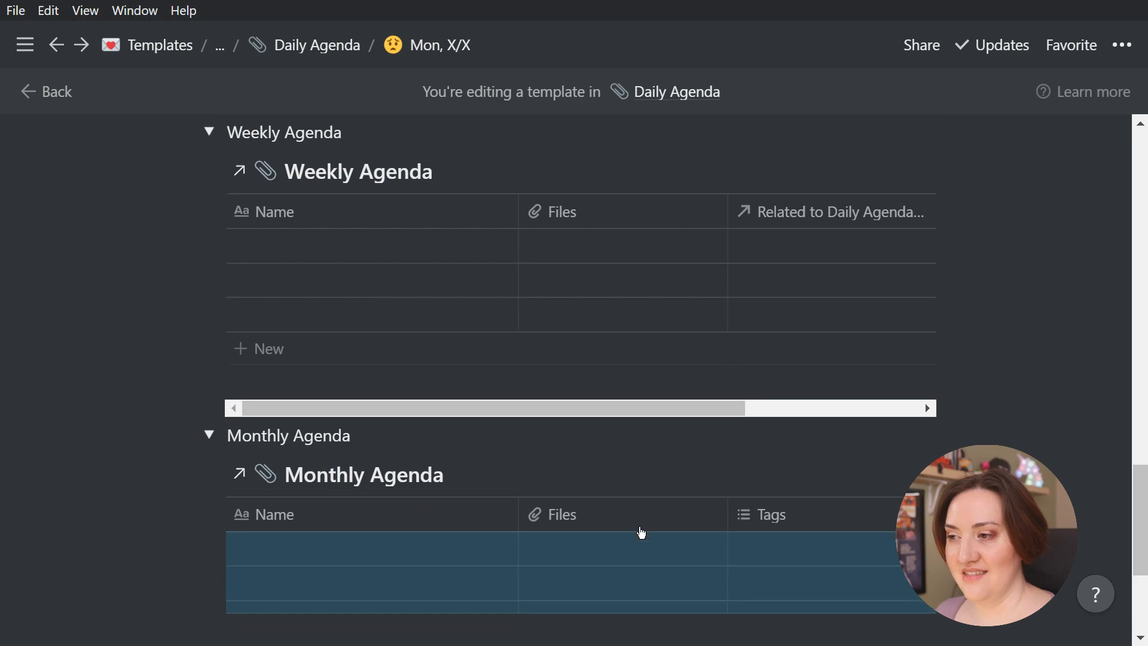
pyautogui.scroll(5, 641, 531)
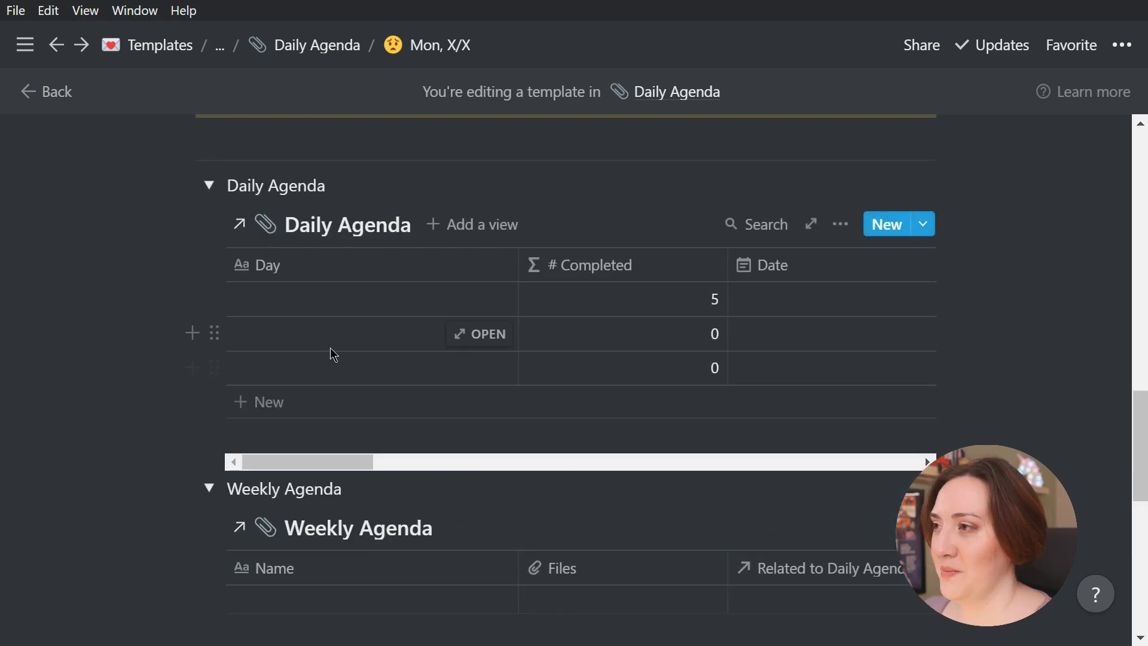
pyautogui.click(464, 226)
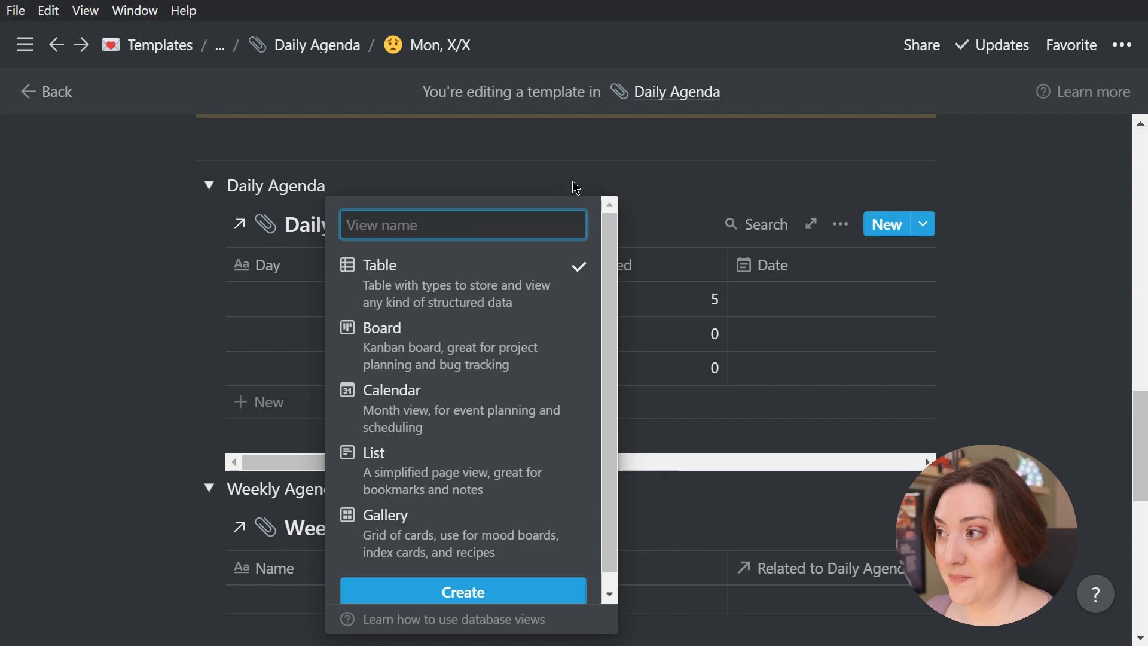
pyautogui.write('This Week')
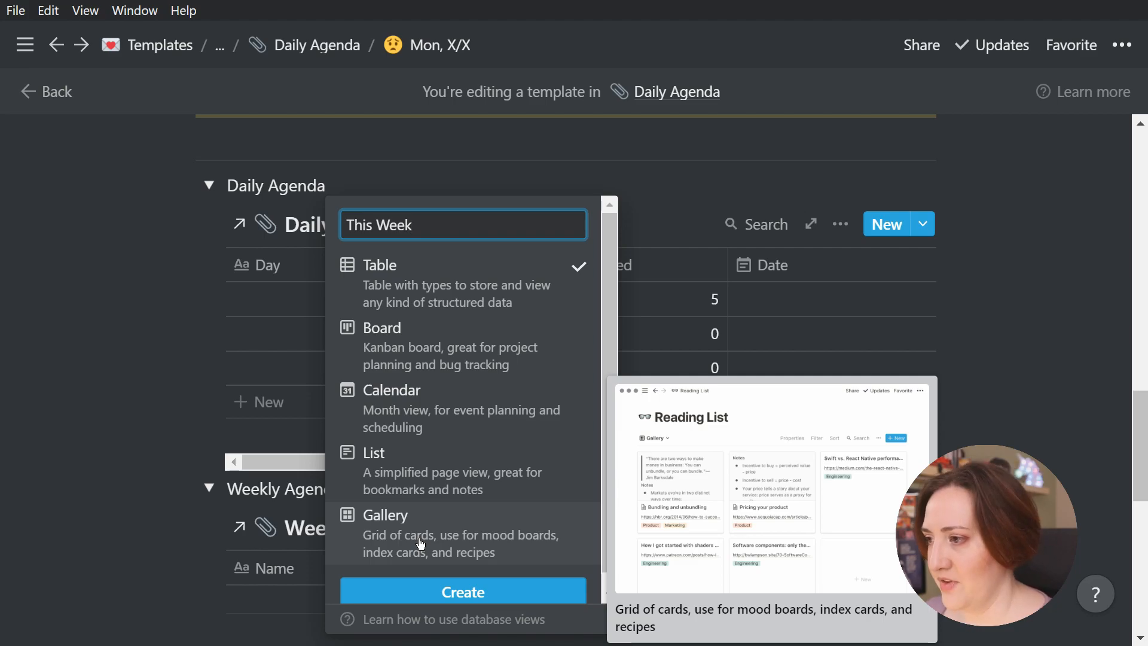
pyautogui.click(419, 543)
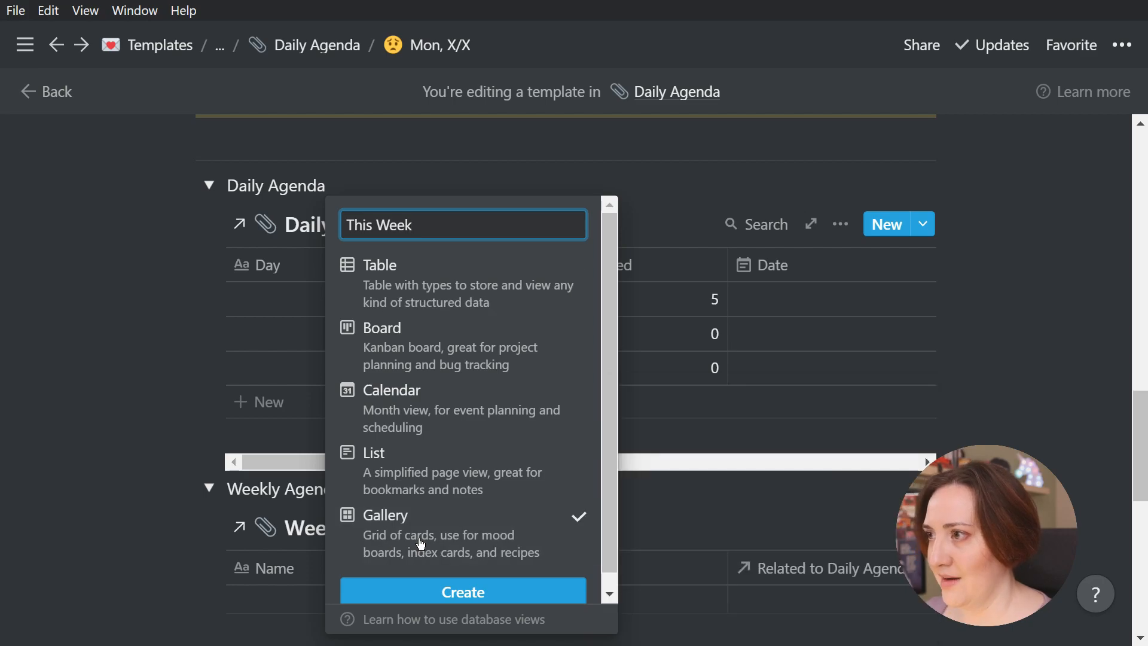
pyautogui.click(467, 594)
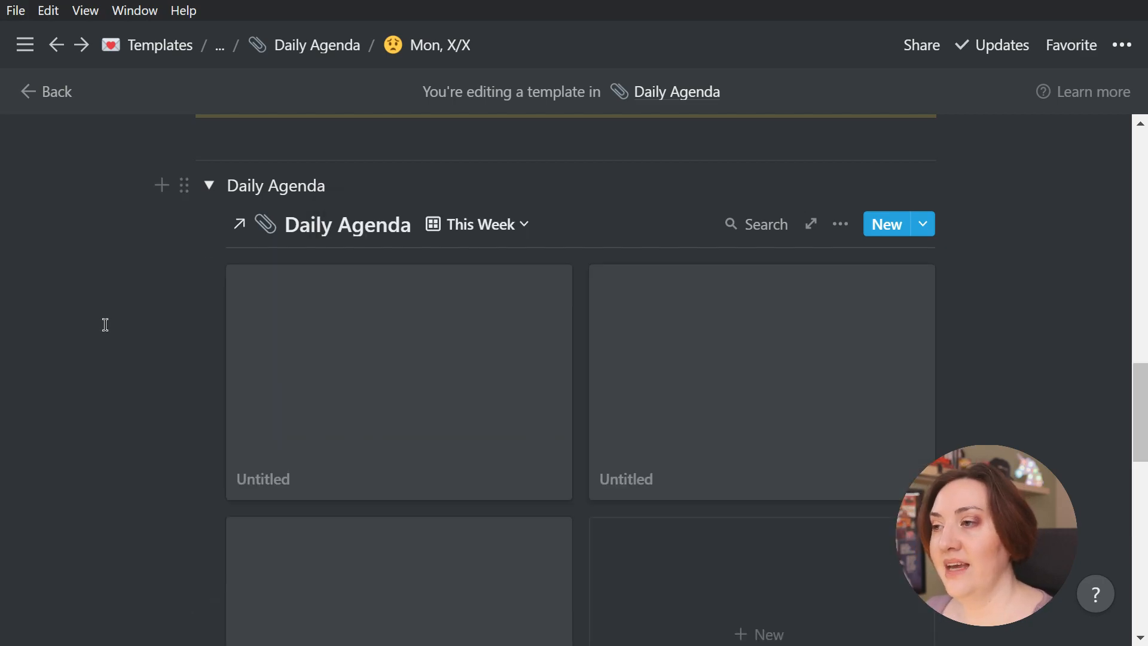
# Set the card preview of the Daily Agenda's This Week gallery to Page cover
pyautogui.scroll(-3, 159, 339)
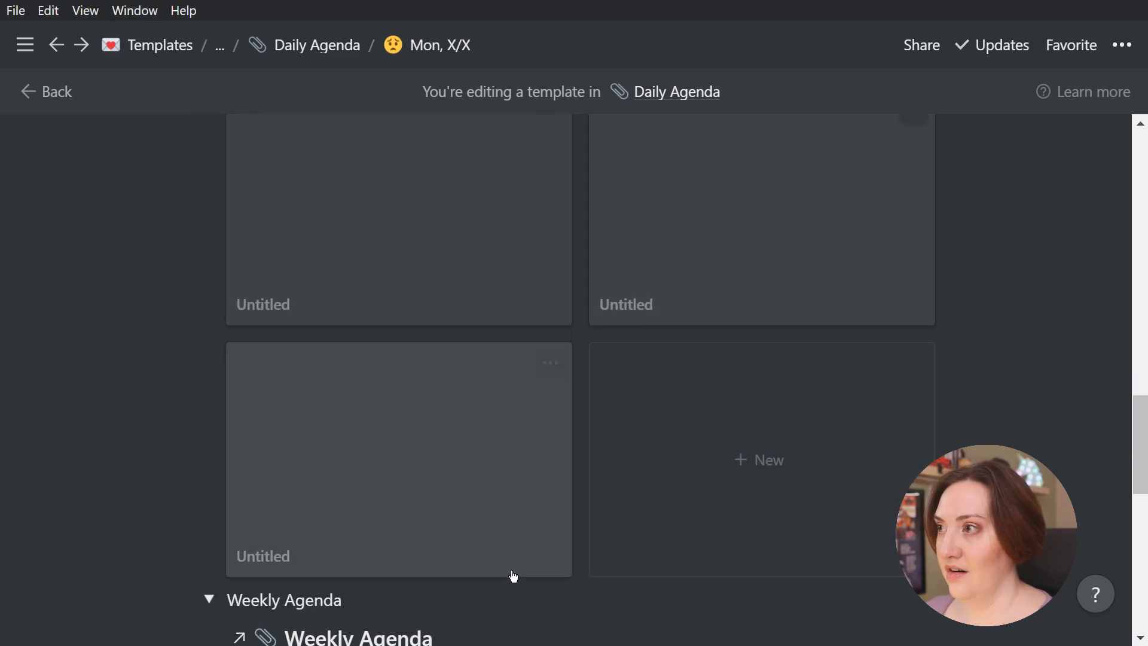
pyautogui.scroll(3, 954, 259)
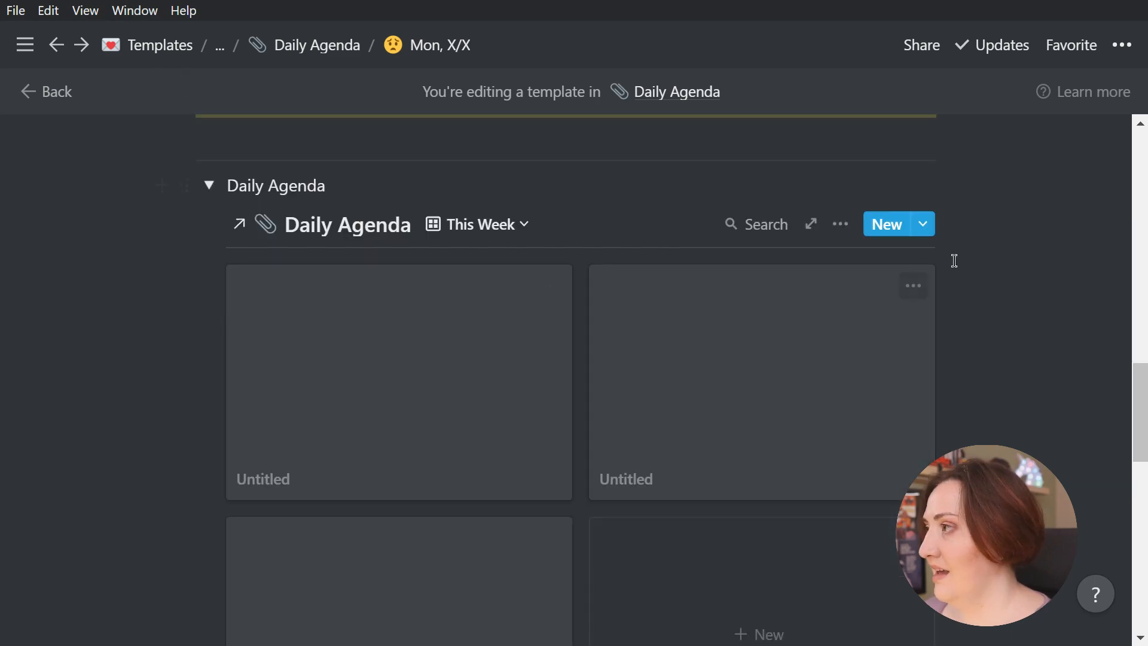
pyautogui.click(840, 225)
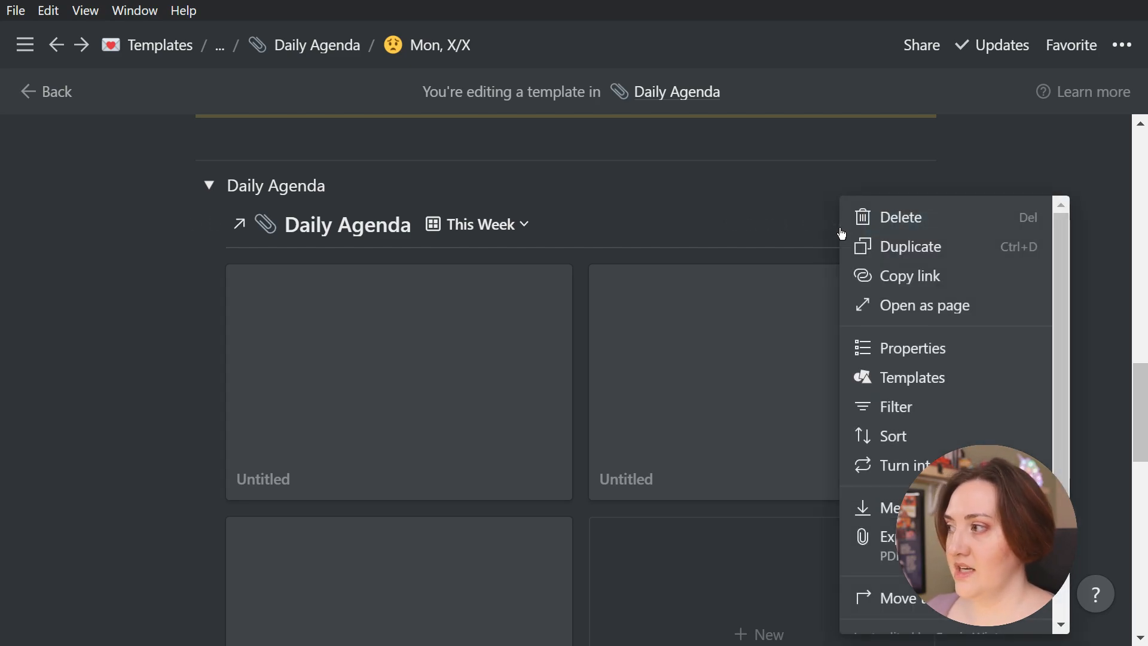
pyautogui.click(923, 351)
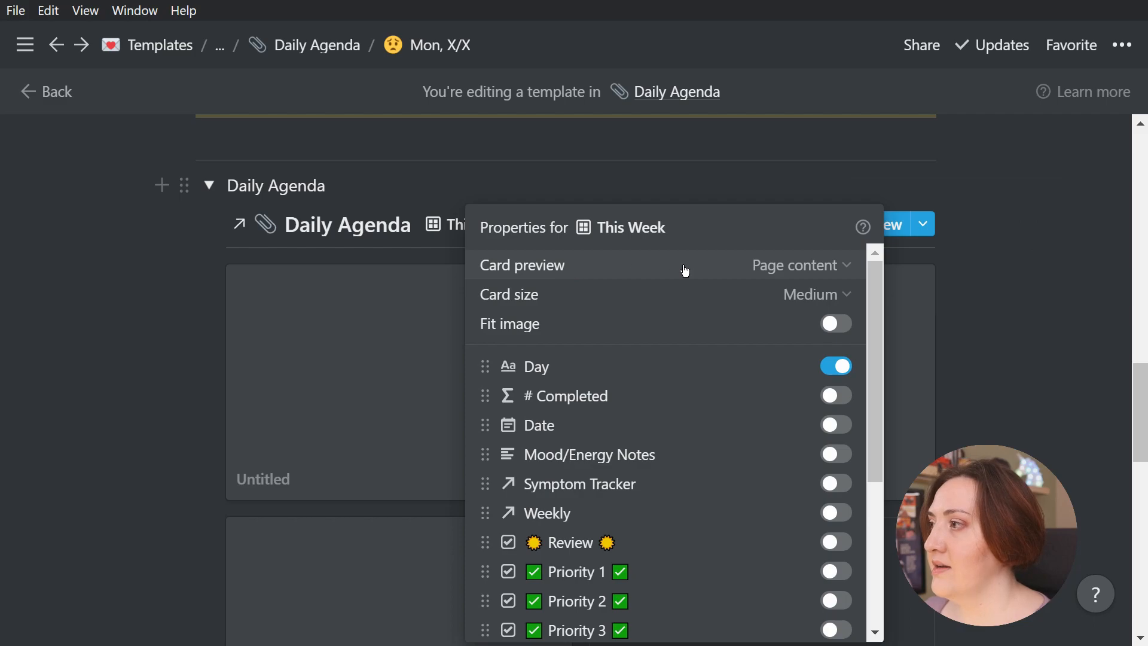
pyautogui.click(827, 268)
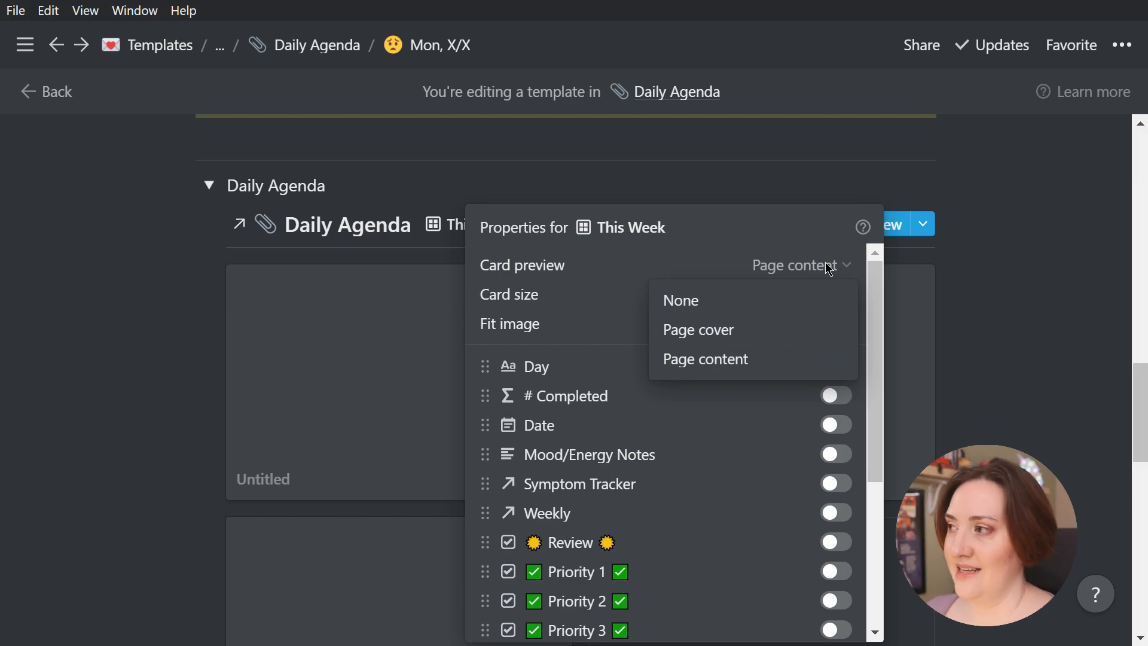
pyautogui.click(710, 335)
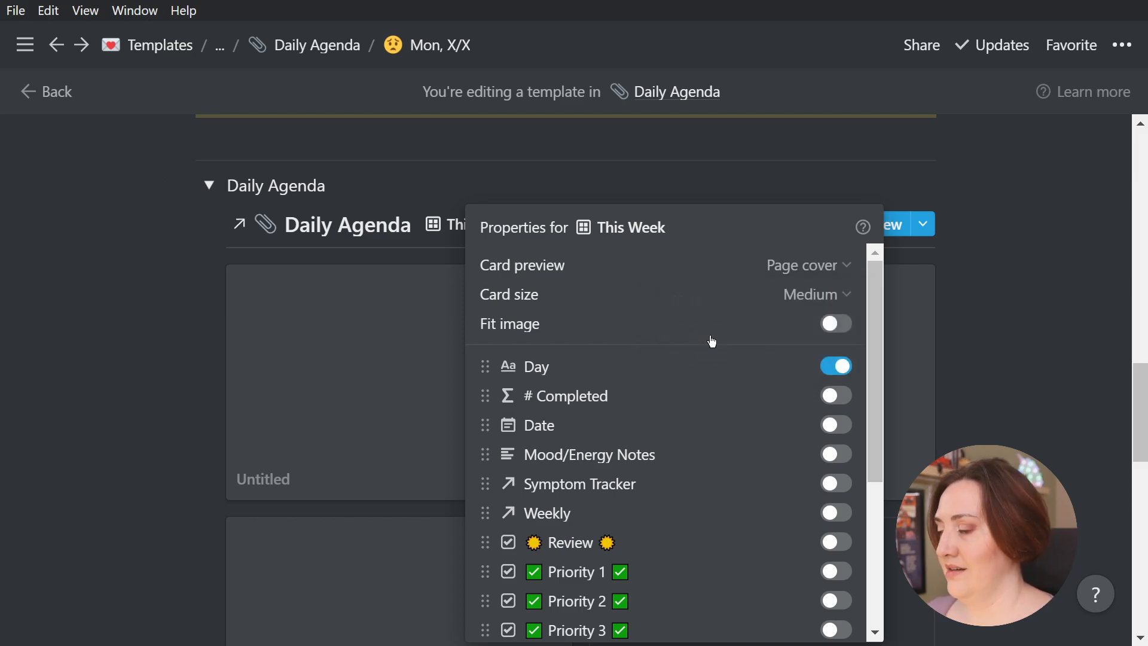
pyautogui.click(1042, 345)
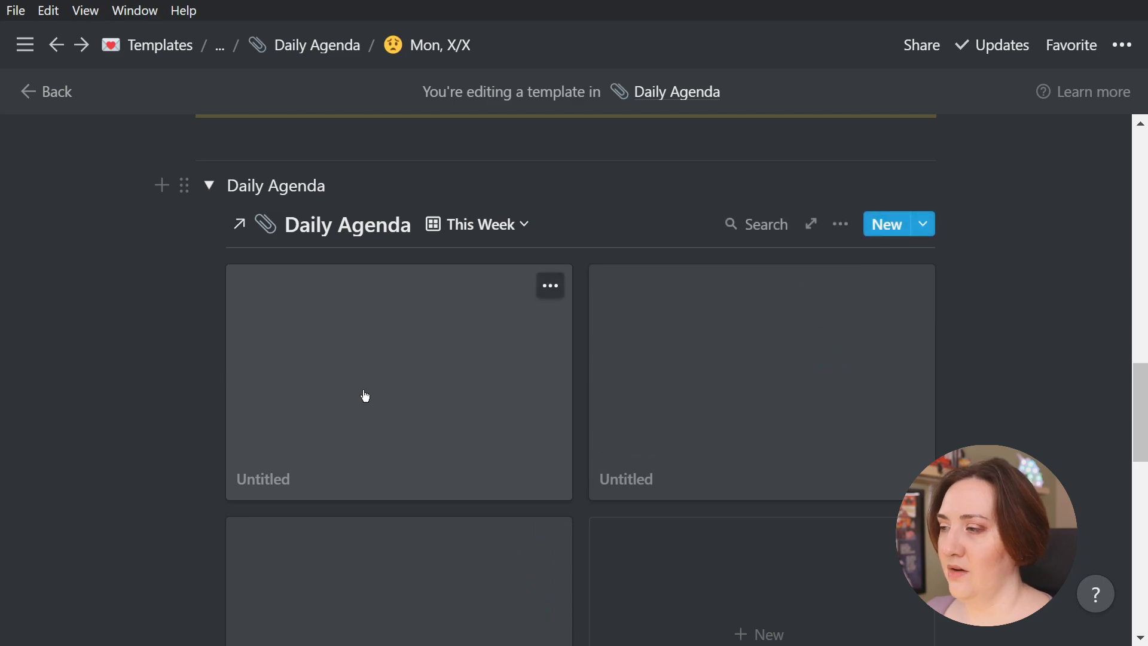
# Open the first untitled card in the Daily Agenda gallery, add a page cover to it and close it
pyautogui.click(365, 395)
pyautogui.click(341, 192)
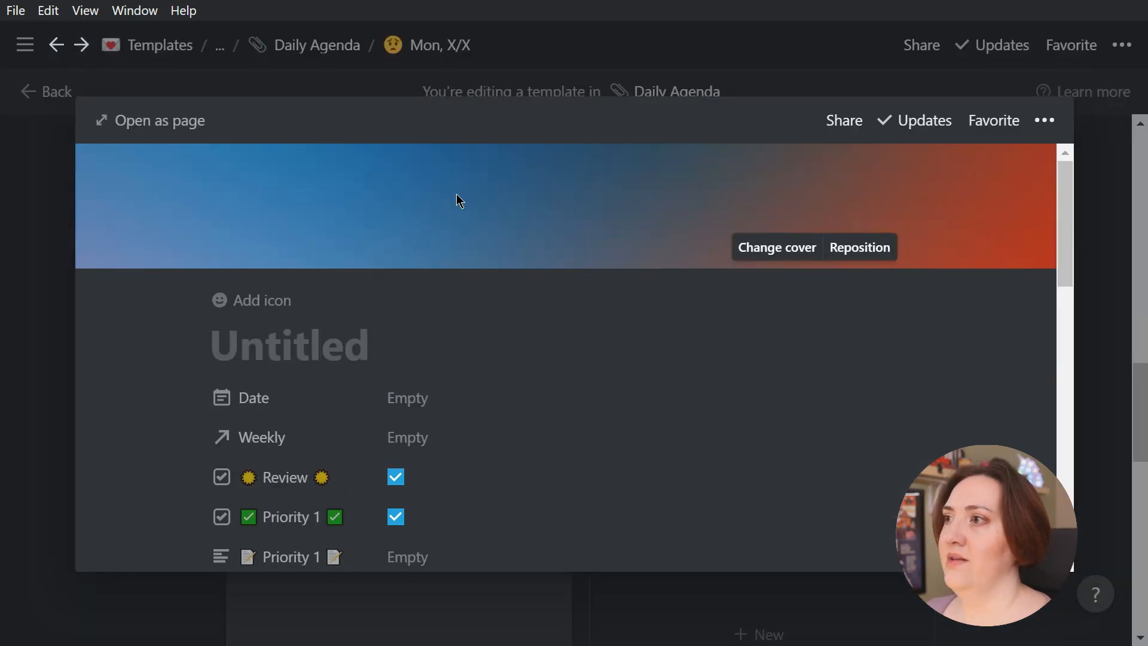
pyautogui.click(1088, 320)
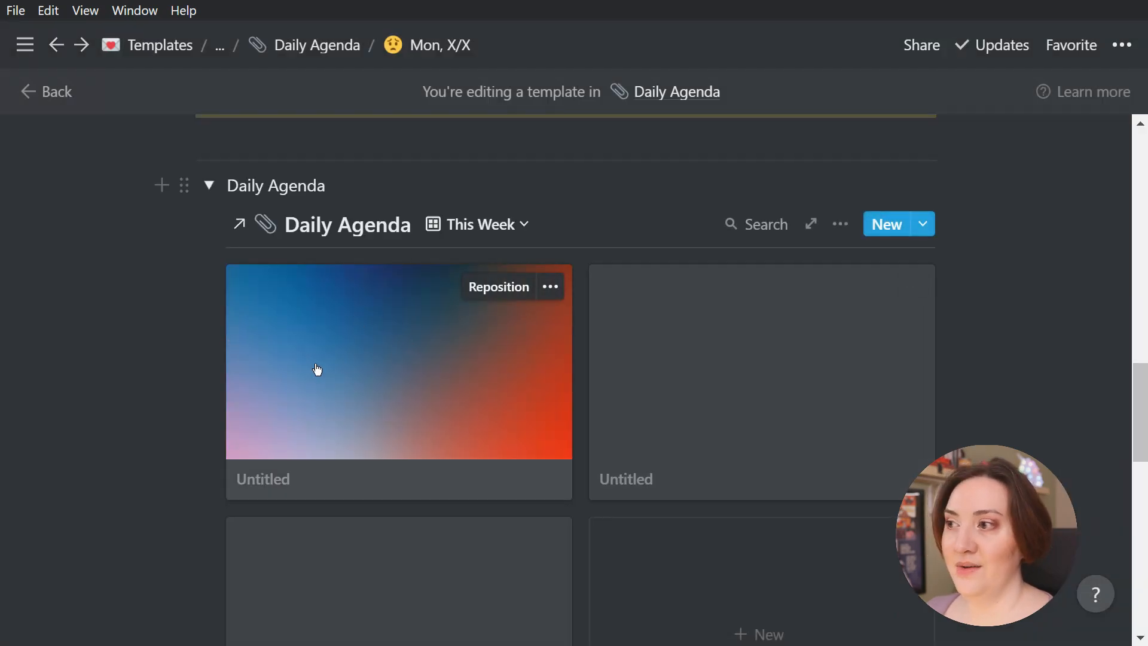
# Collapse the Daily Agenda toggle and add a gallery view named "This Month" to the linked Weekly Agenda database
pyautogui.click(209, 185)
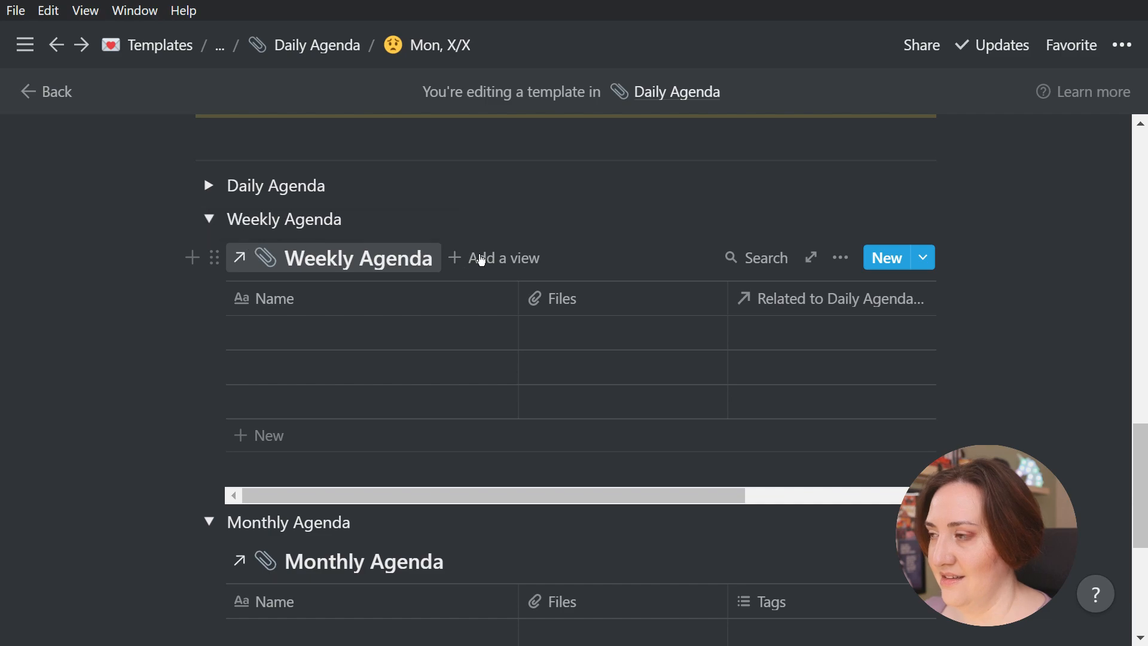
pyautogui.click(508, 263)
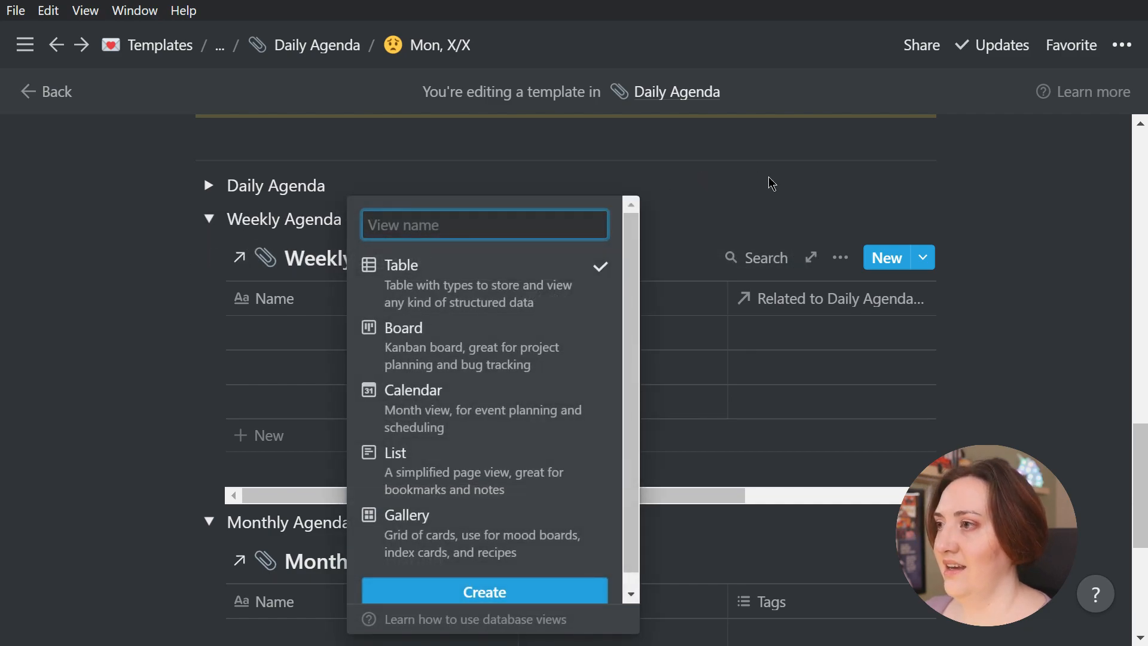
pyautogui.write('This Month')
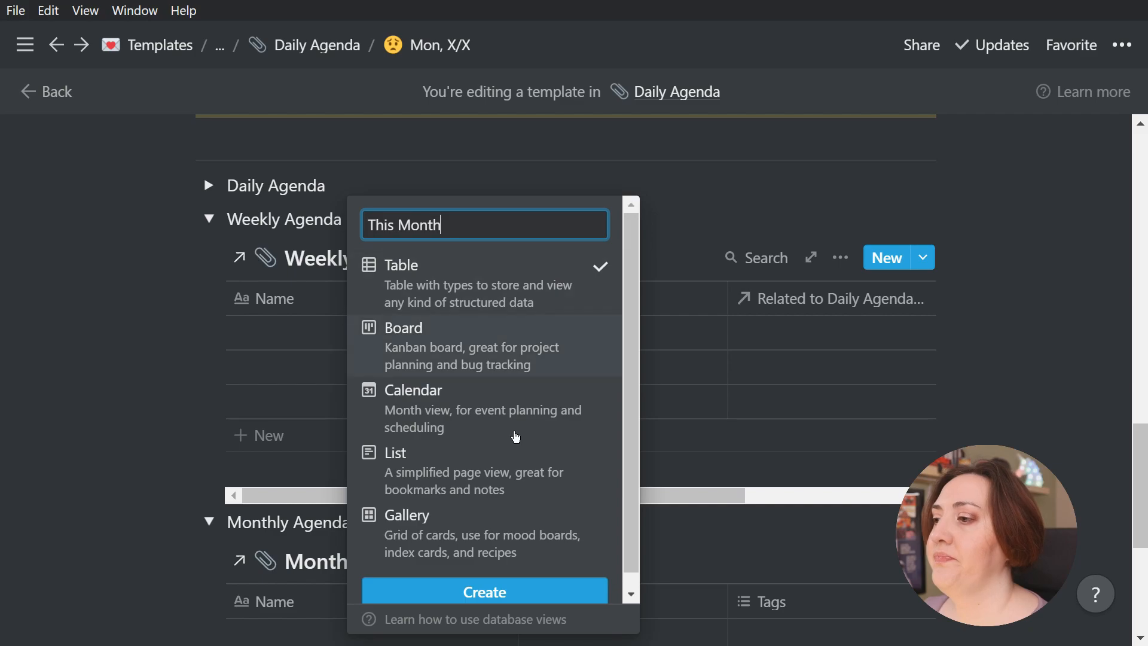
pyautogui.click(457, 535)
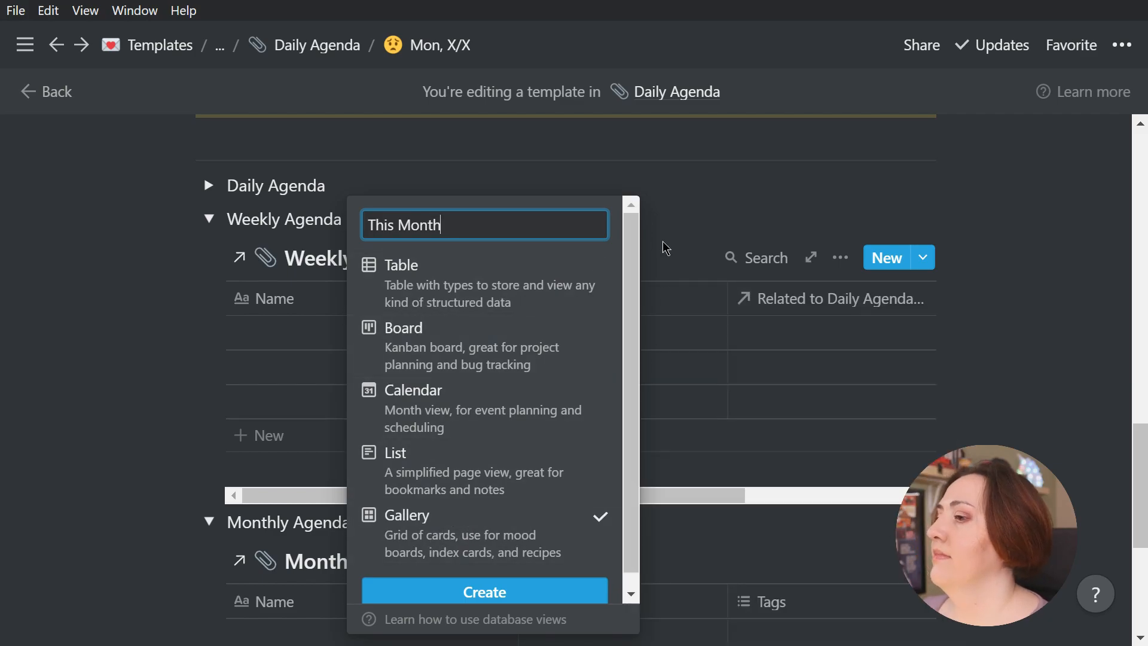
pyautogui.click(520, 593)
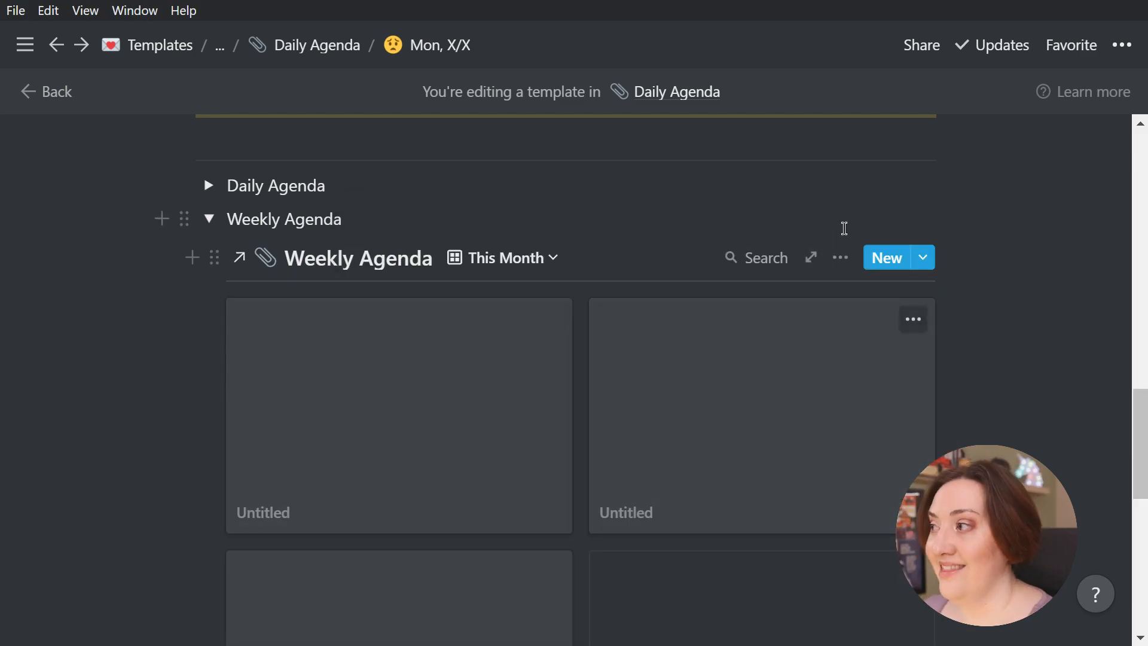
# Review the card preview and property settings of the Weekly Agenda's This Month gallery
pyautogui.click(840, 257)
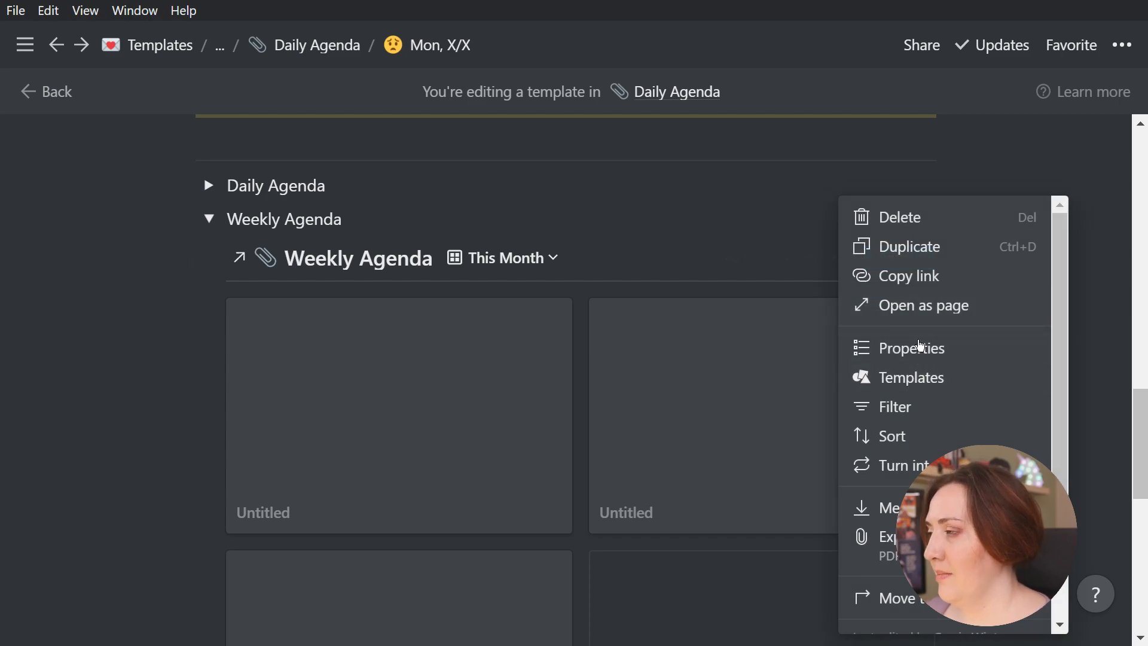
pyautogui.click(920, 347)
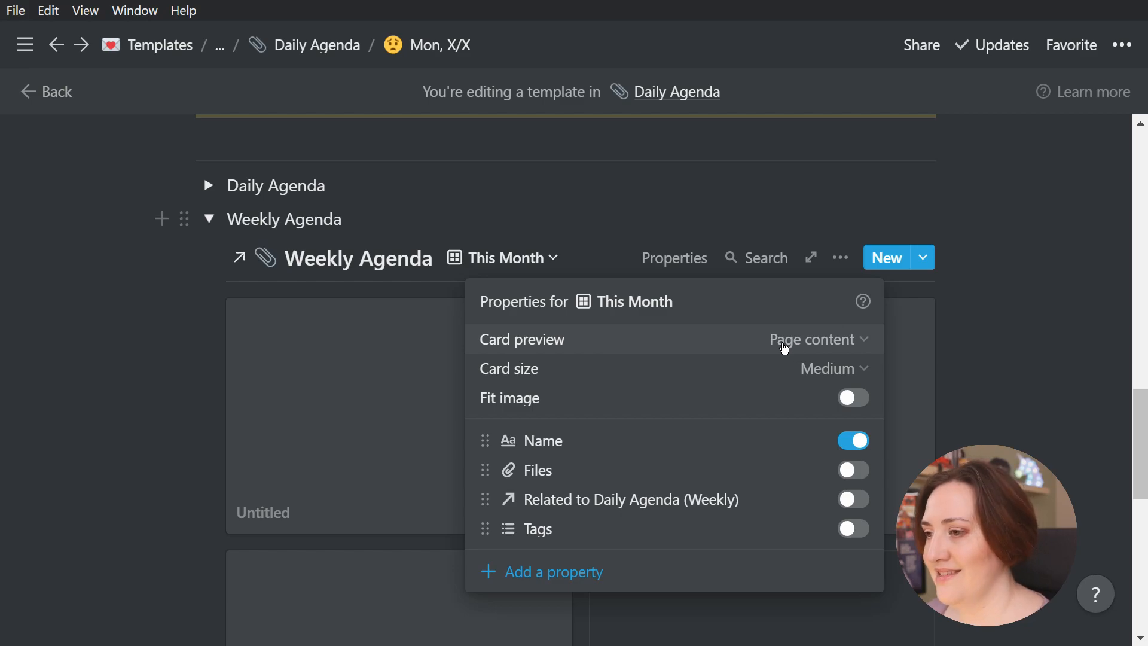
pyautogui.click(148, 467)
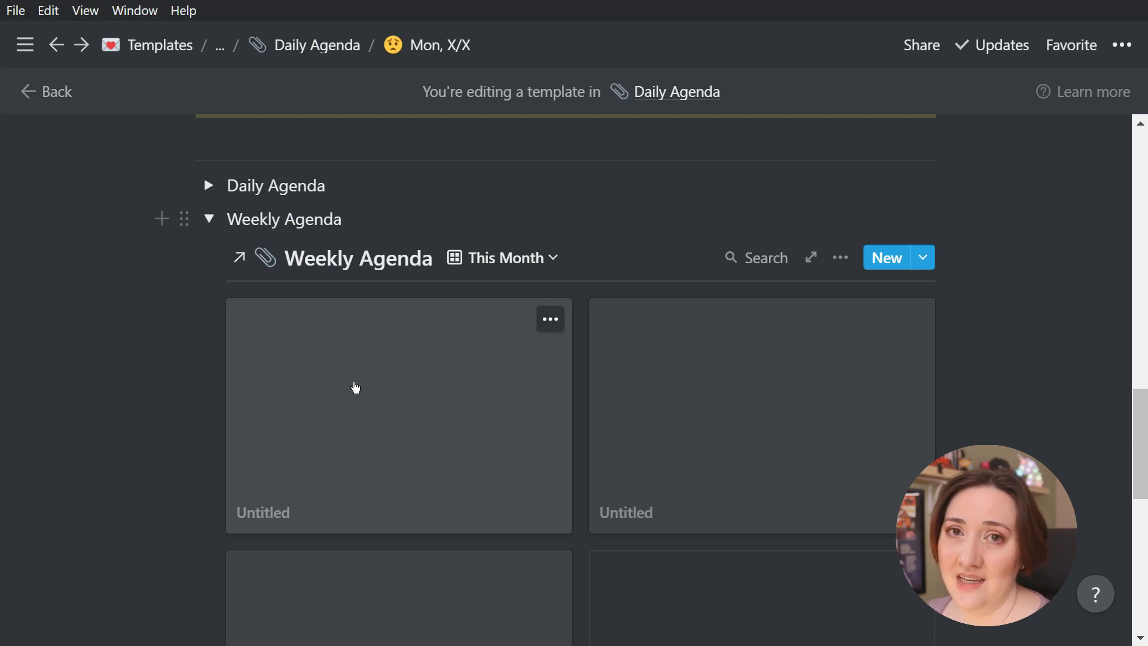
# Add a to-do reading "Producing my new YouTube video" to the first untitled Weekly Agenda card and close the card
pyautogui.click(355, 387)
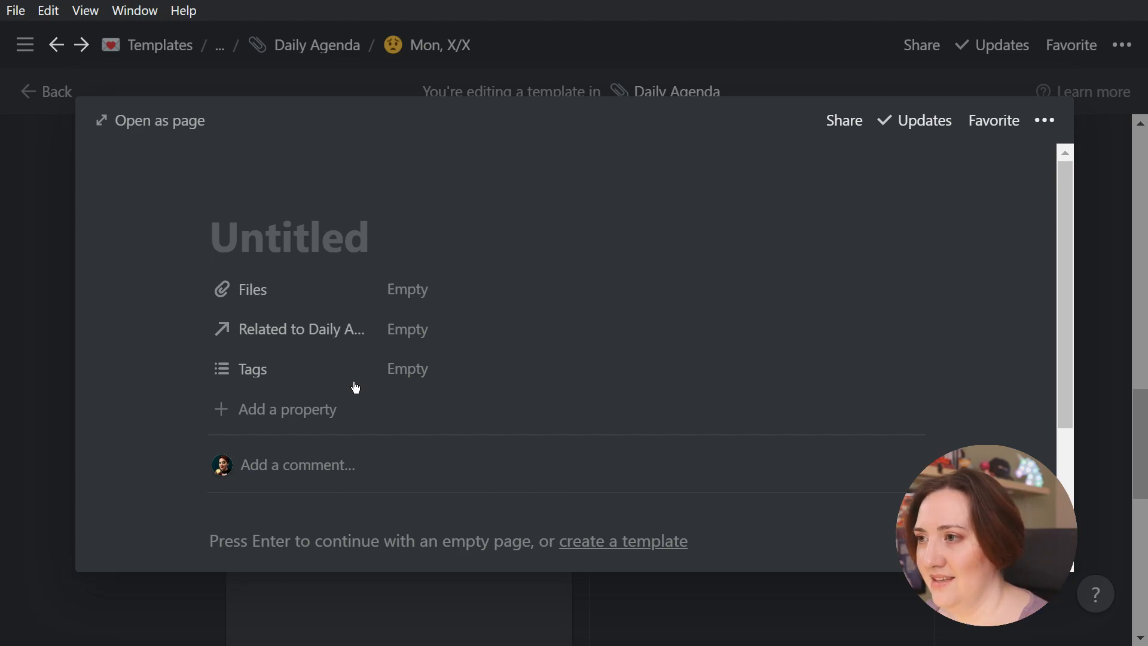
pyautogui.click(303, 541)
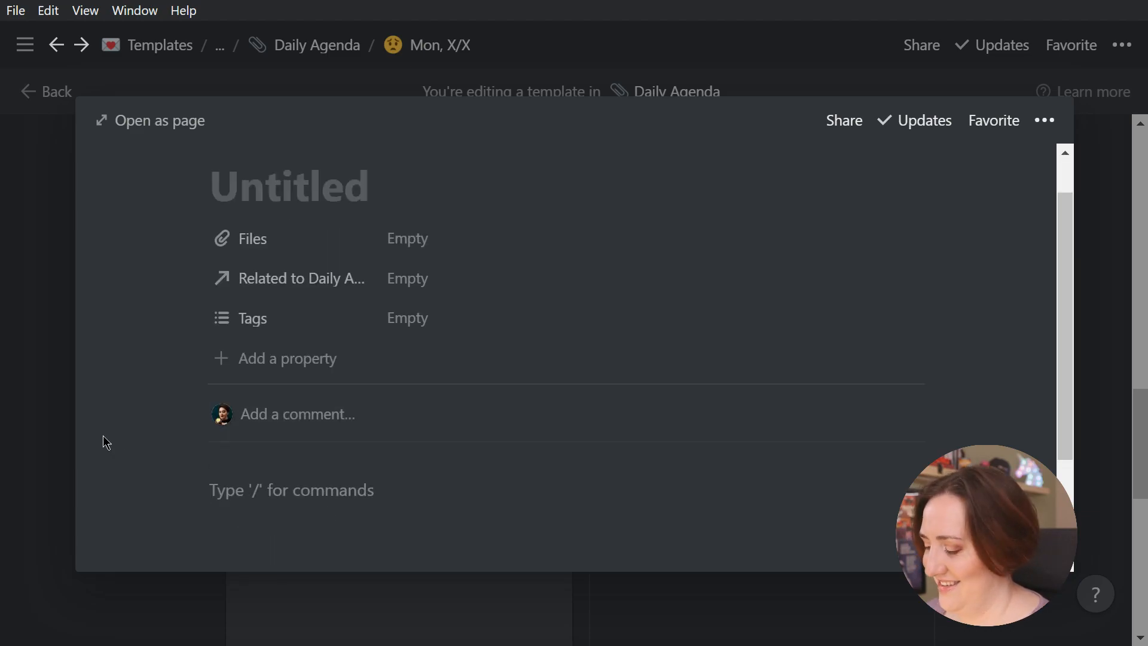
pyautogui.write('/to')
pyautogui.press('Return')
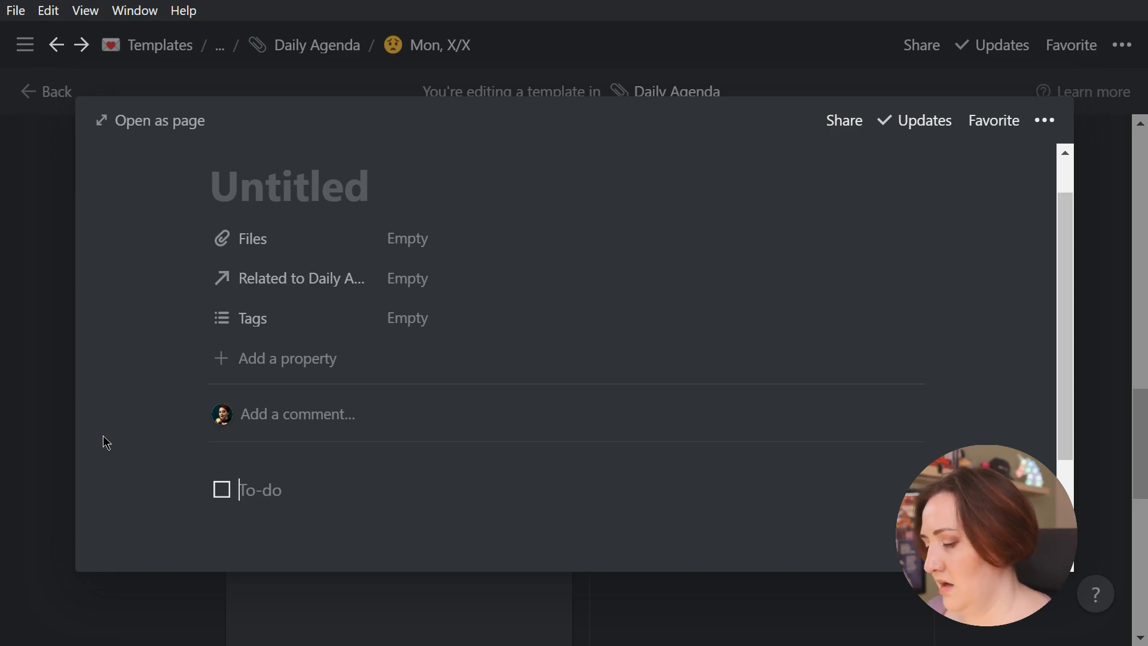
pyautogui.write('Producing my ')
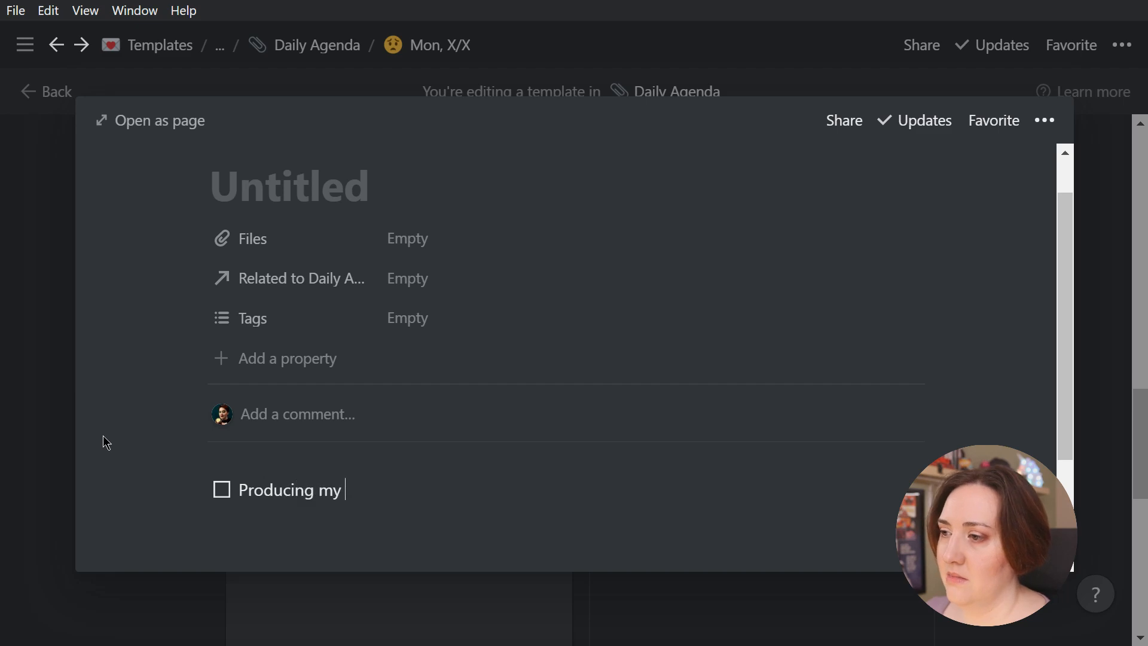
pyautogui.write('new YouTube video')
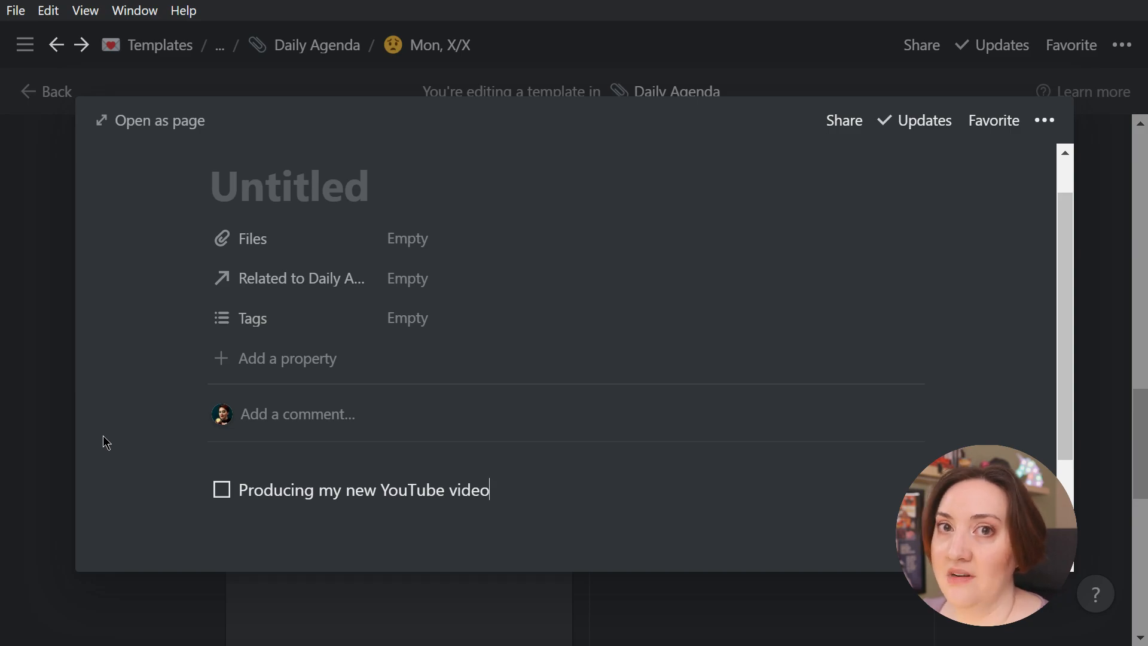
pyautogui.click(60, 440)
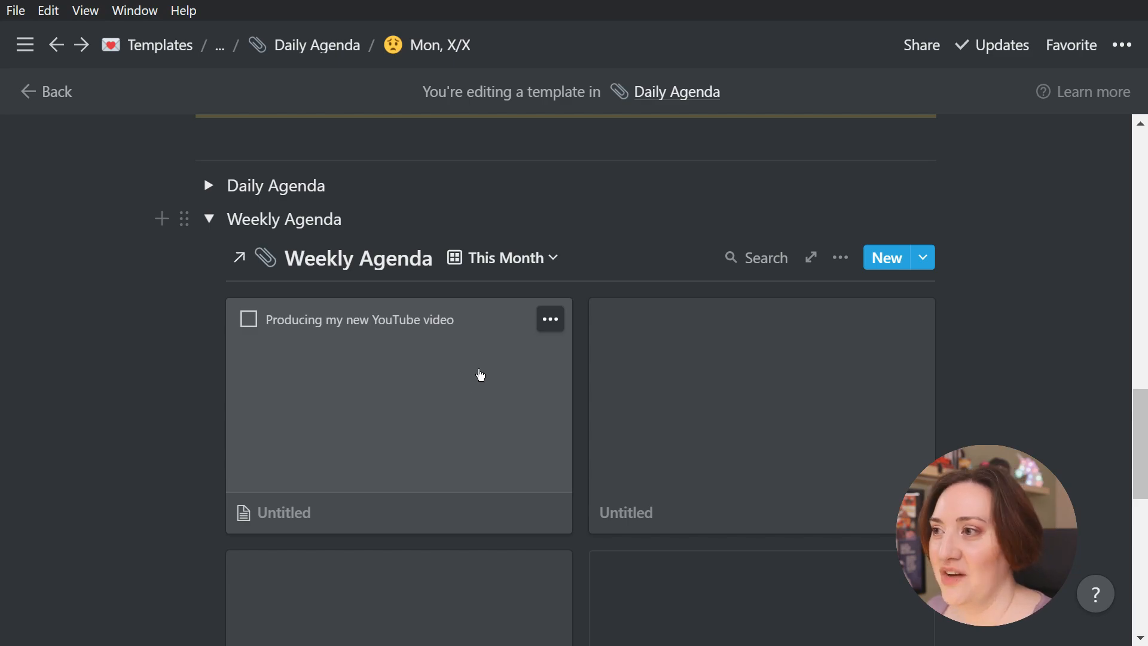
# Leave the Mon, X/X template and open the Weekly Agenda database from the Notion Bullet Journal page
pyautogui.scroll(15, 420, 414)
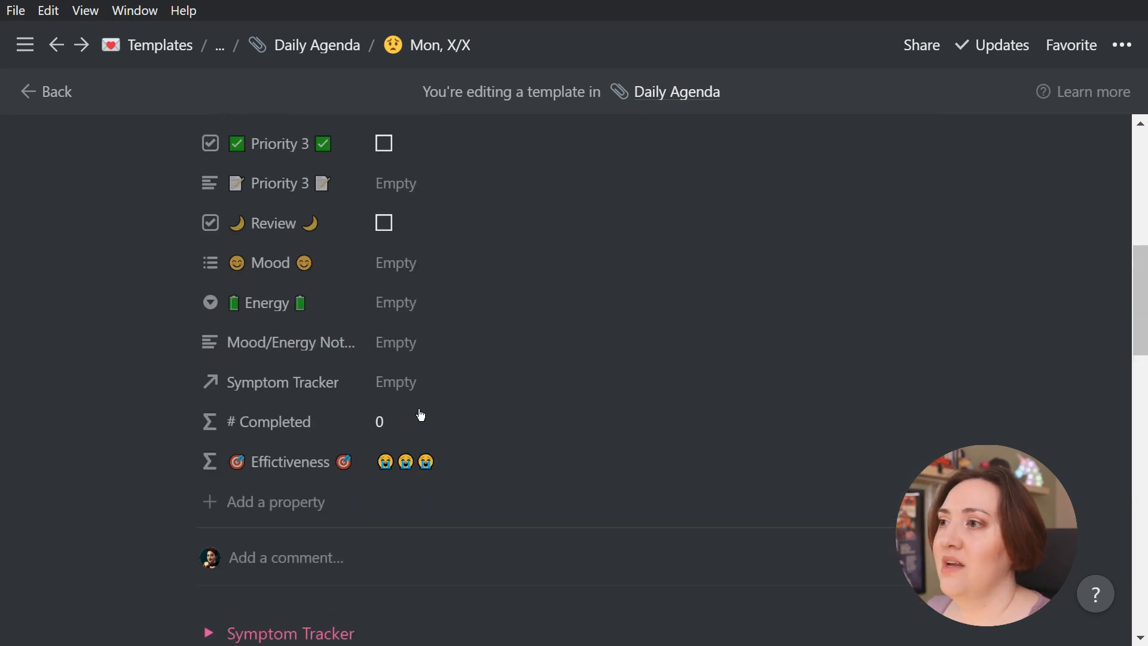
pyautogui.scroll(-15, 437, 421)
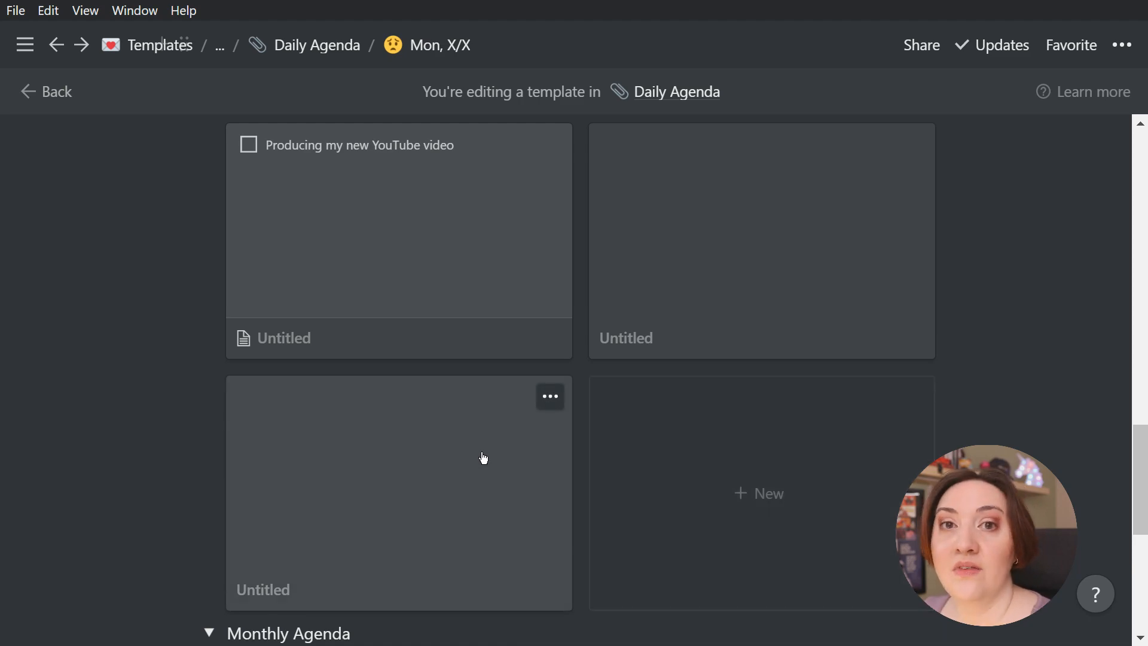
pyautogui.scroll(-5, 483, 458)
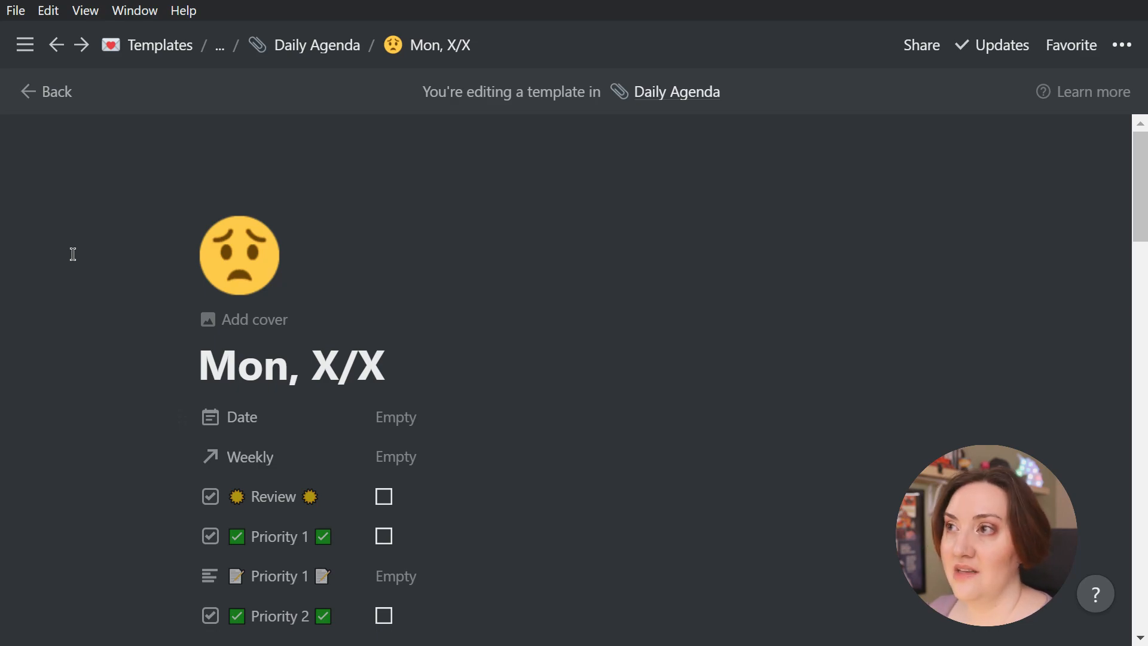
pyautogui.click(215, 50)
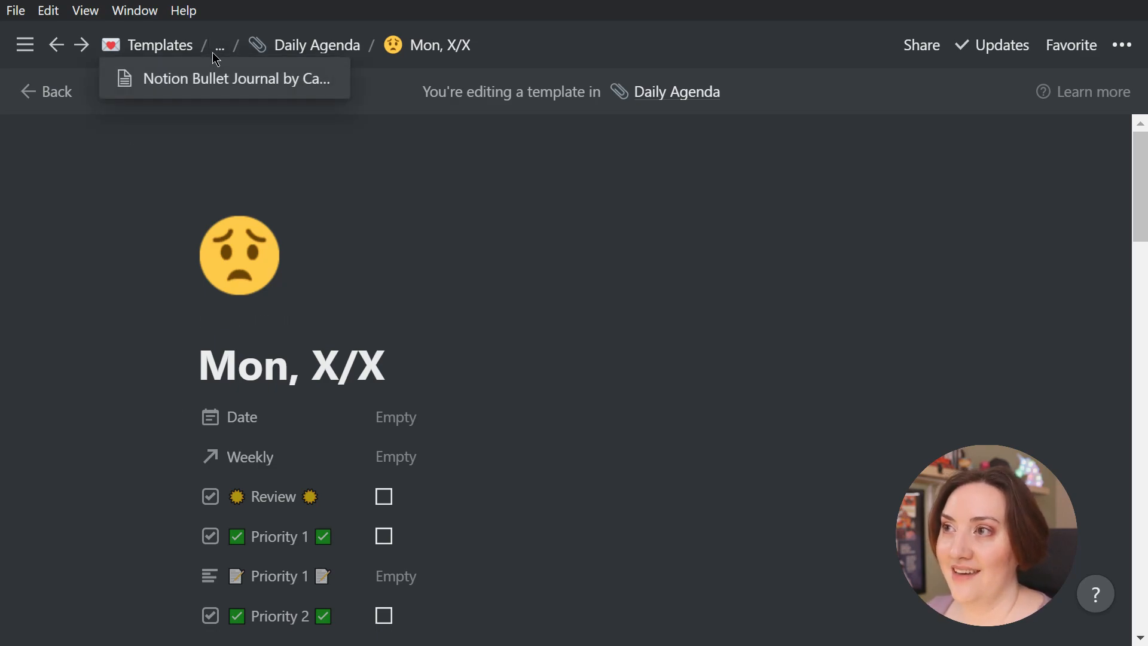
pyautogui.click(206, 81)
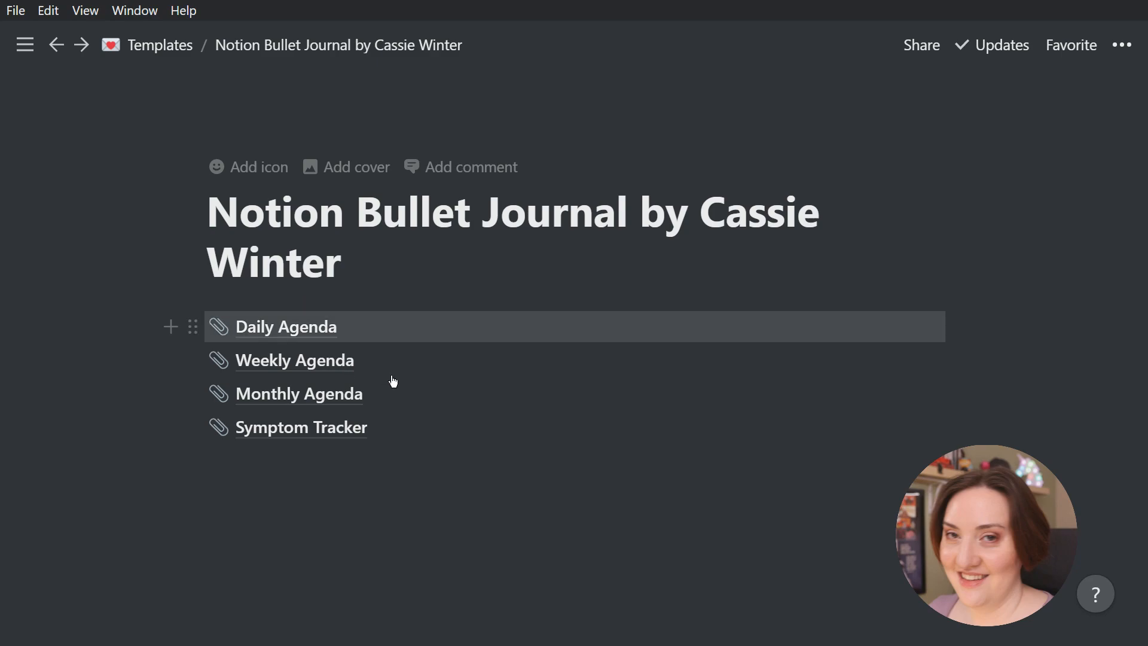
pyautogui.click(312, 363)
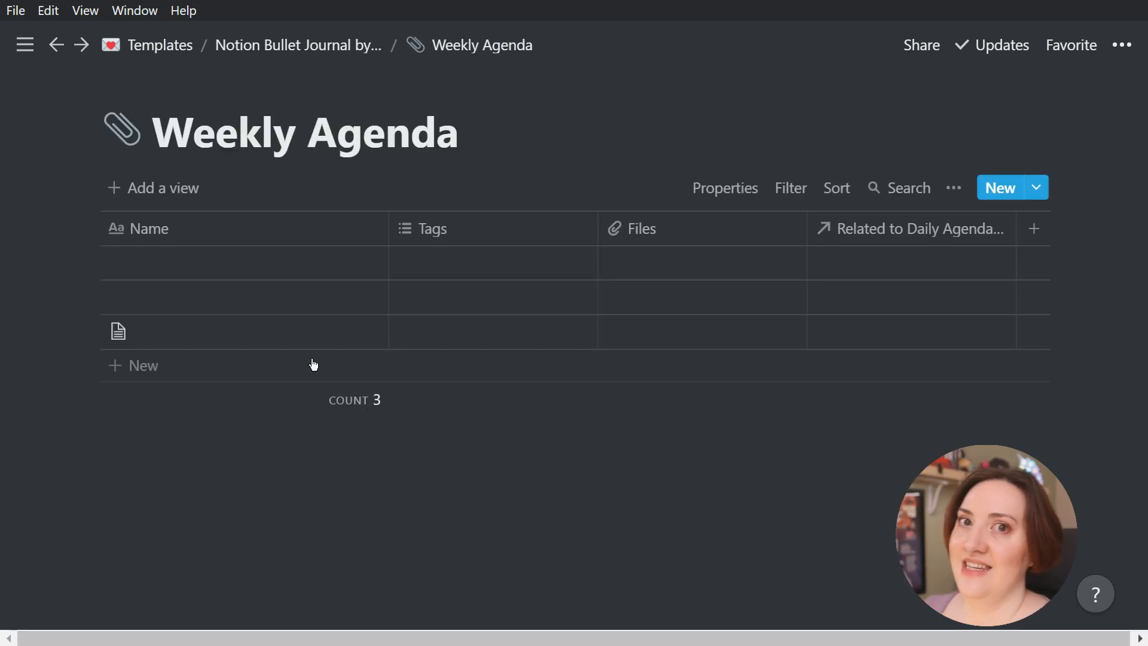
# Rename the Weekly Agenda's Name column as Week and turn its Tags column into a Date property named Date
pyautogui.click(229, 228)
pyautogui.write('Week')
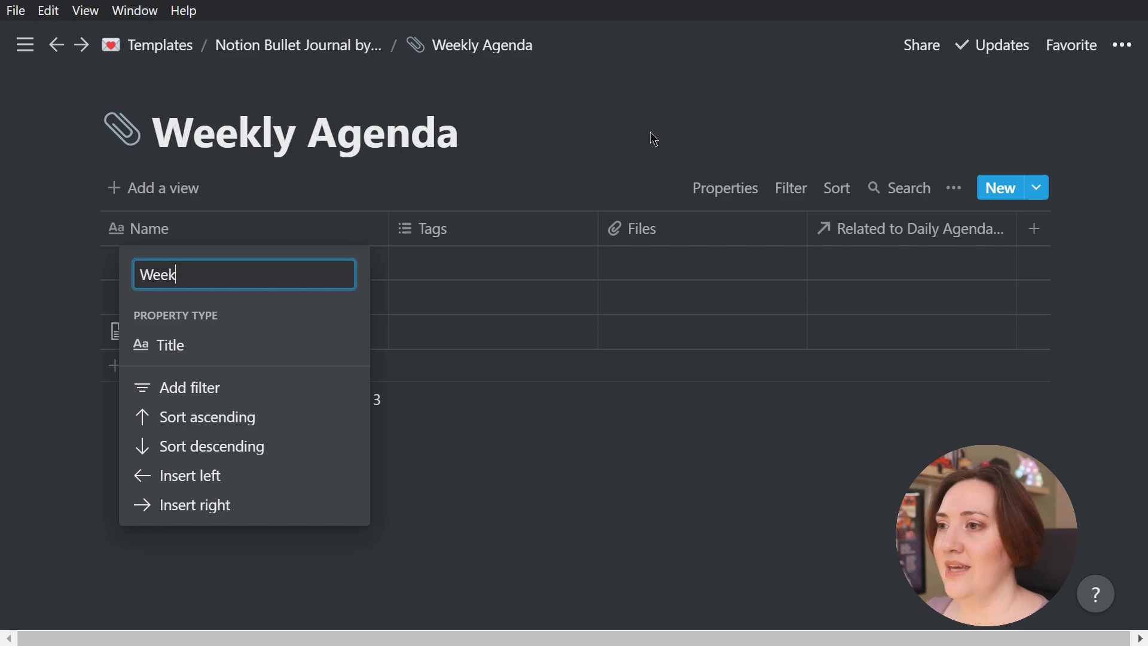
pyautogui.press('Return')
pyautogui.click(505, 239)
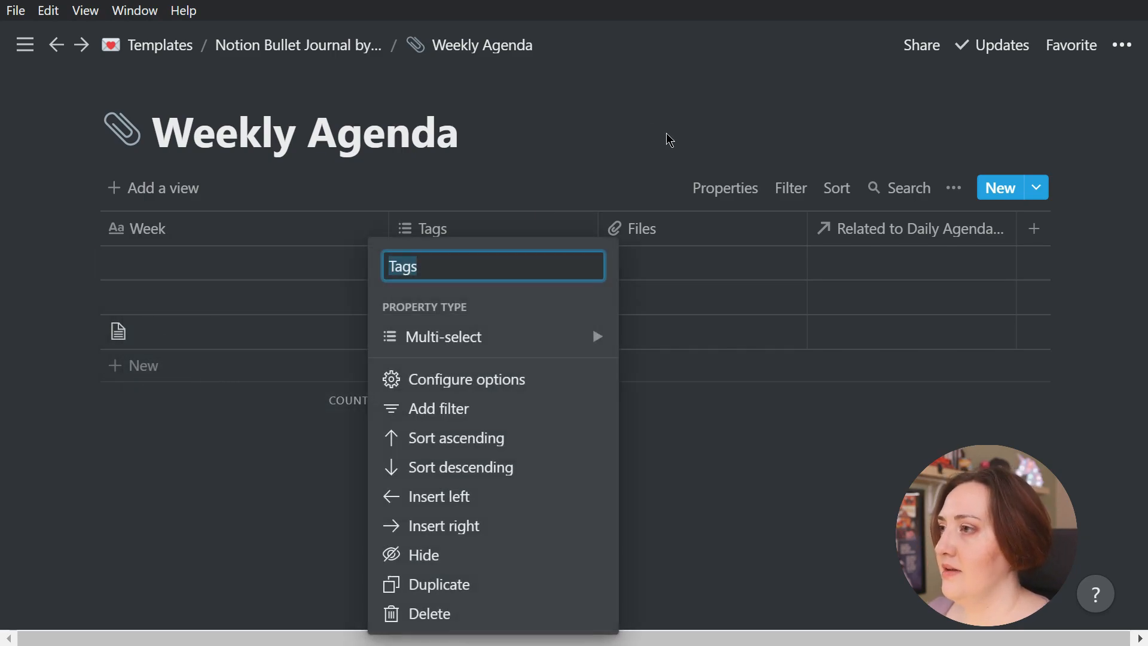
pyautogui.write('Date')
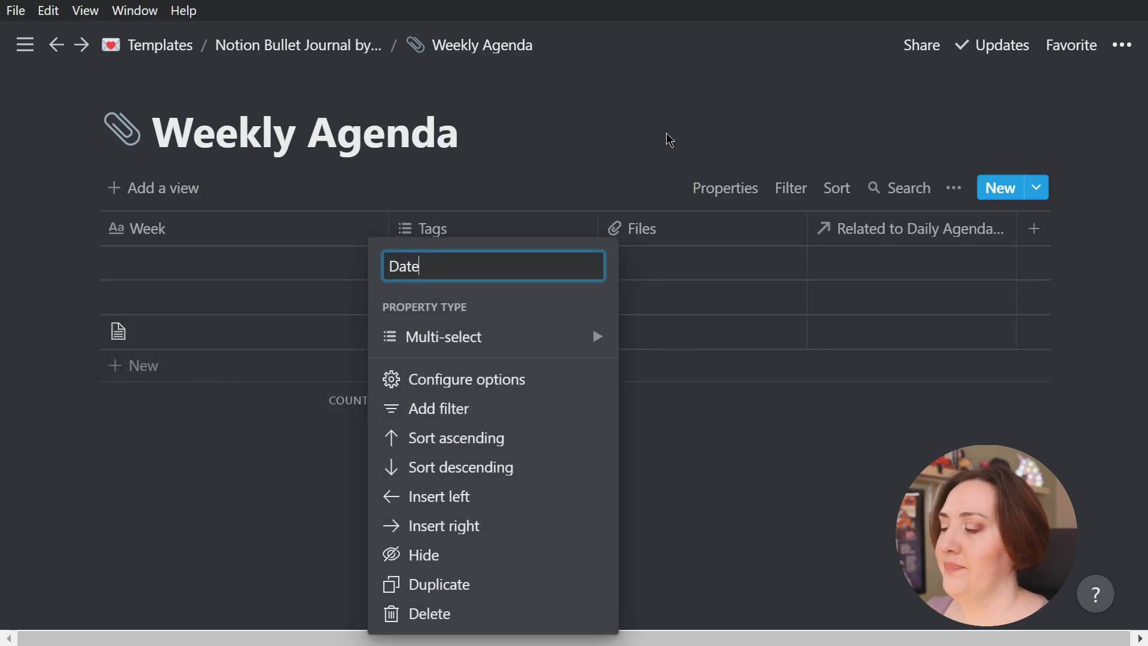
pyautogui.click(472, 343)
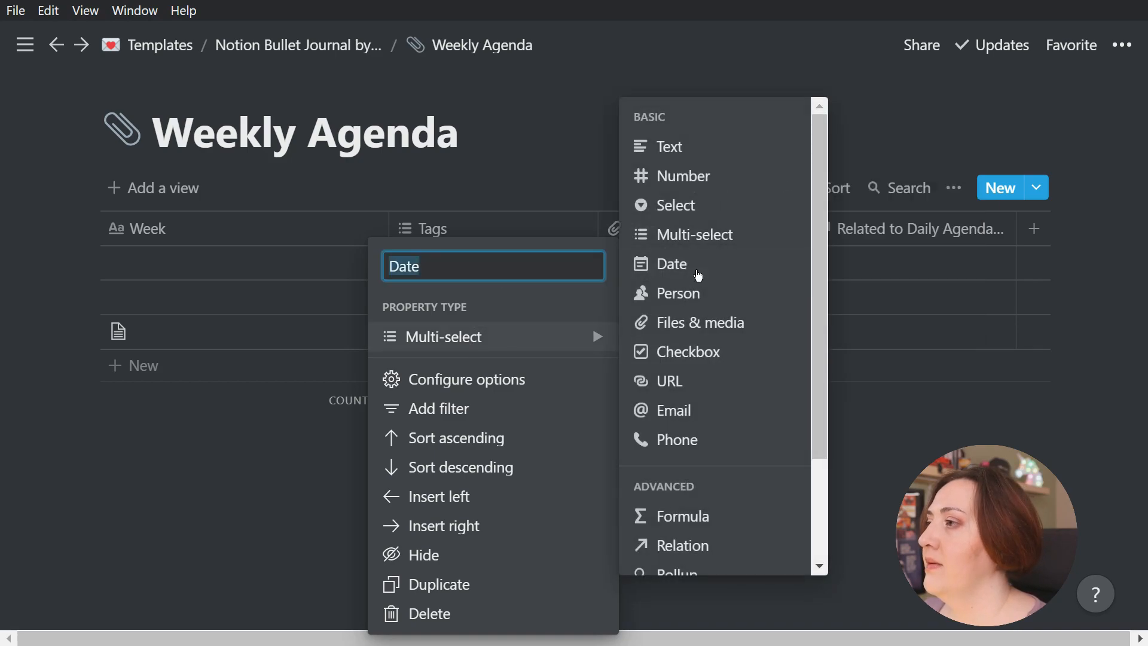
pyautogui.click(696, 270)
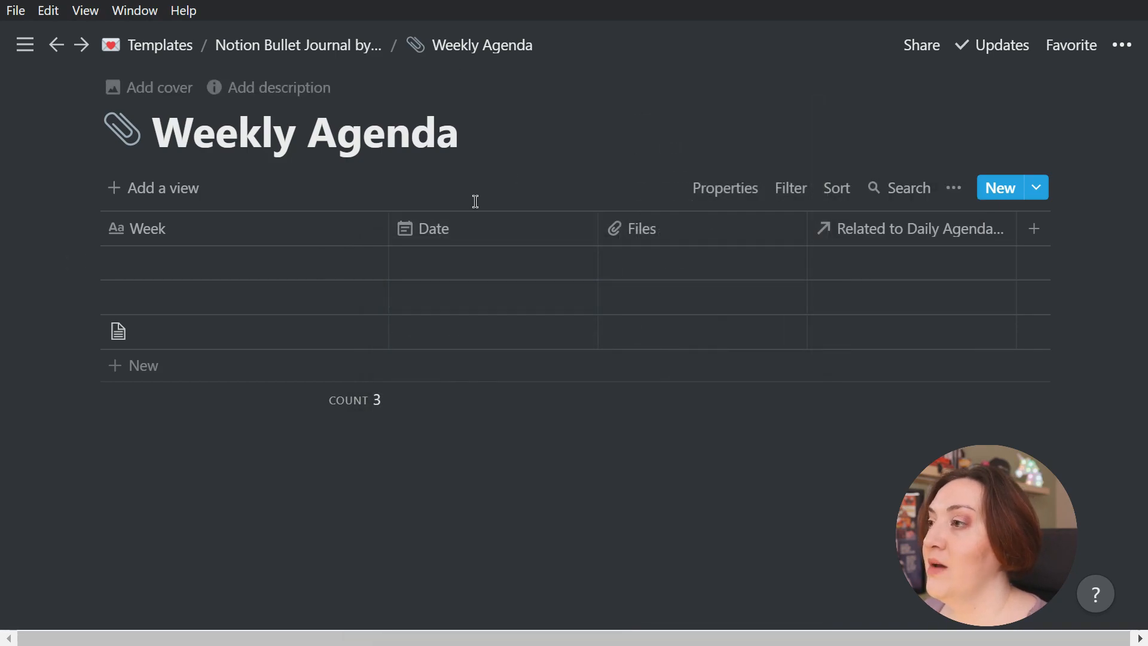
# Set the first week's date range to Sep 20, 2020 through Sep 26, 2020, with the end date enabled
pyautogui.click(501, 269)
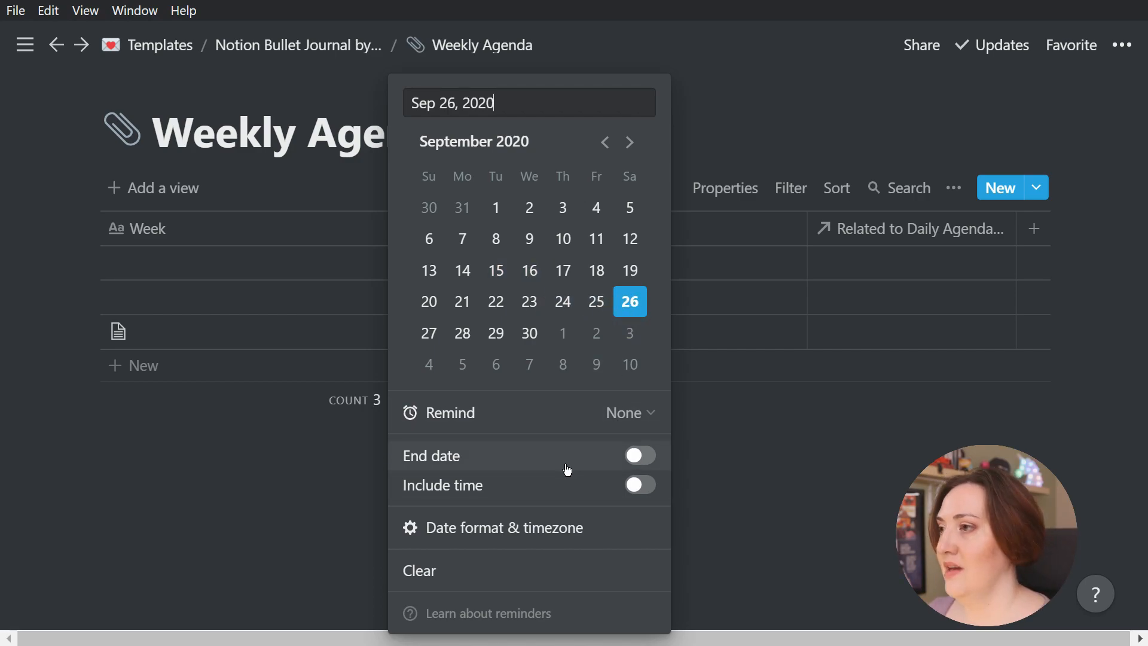
pyautogui.click(434, 307)
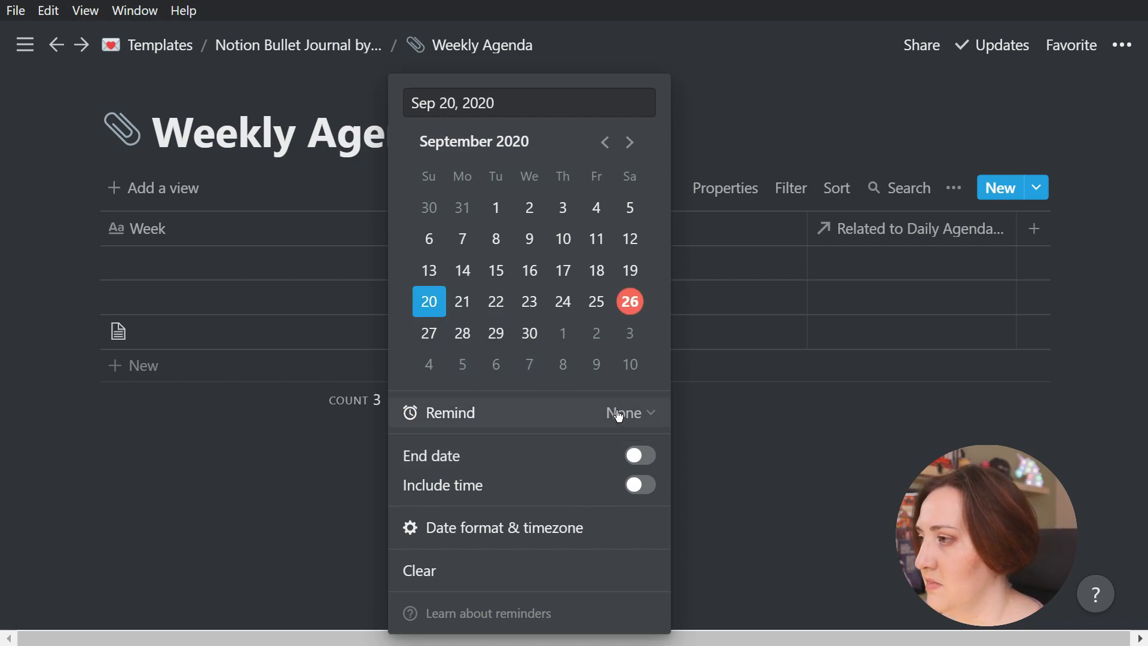
pyautogui.click(633, 462)
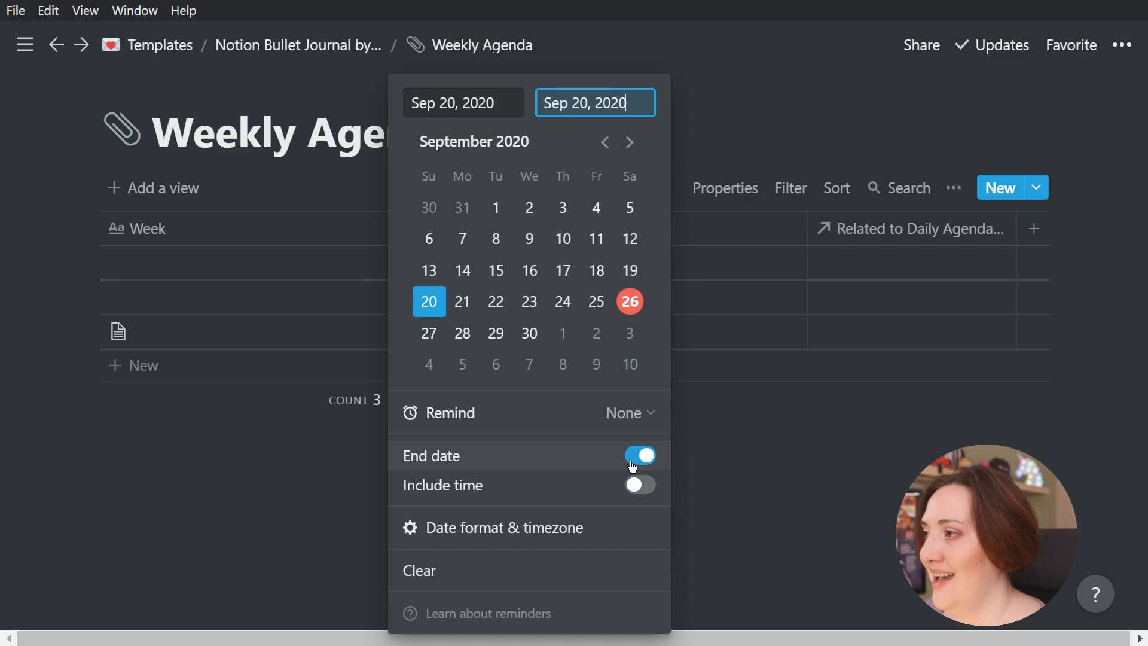
pyautogui.click(633, 310)
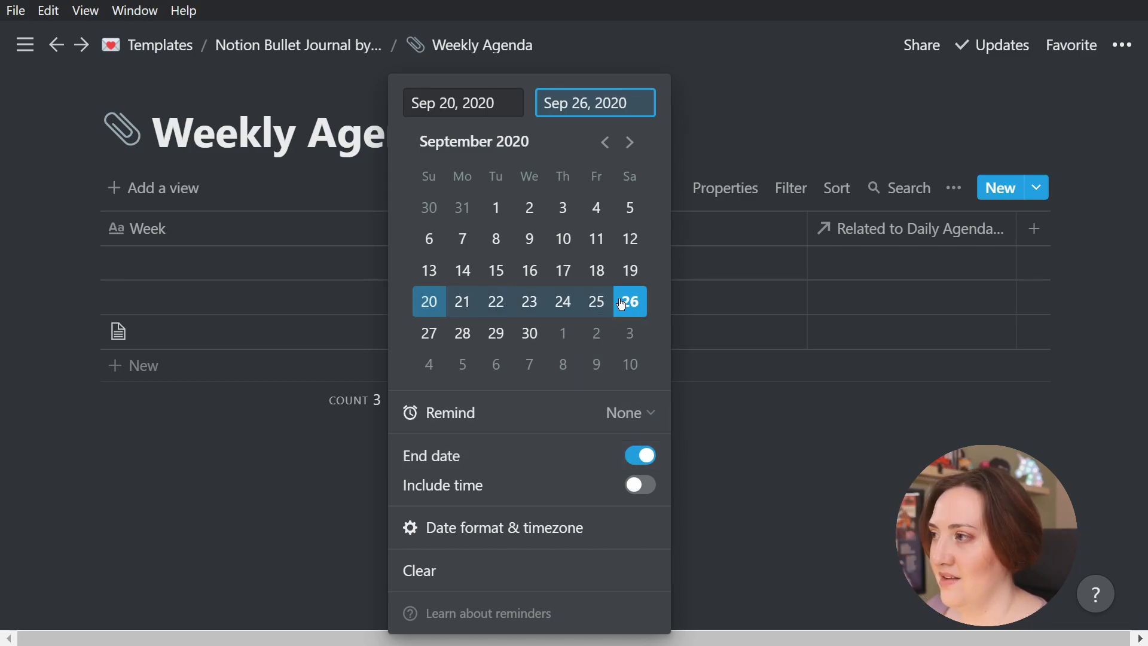
pyautogui.click(262, 464)
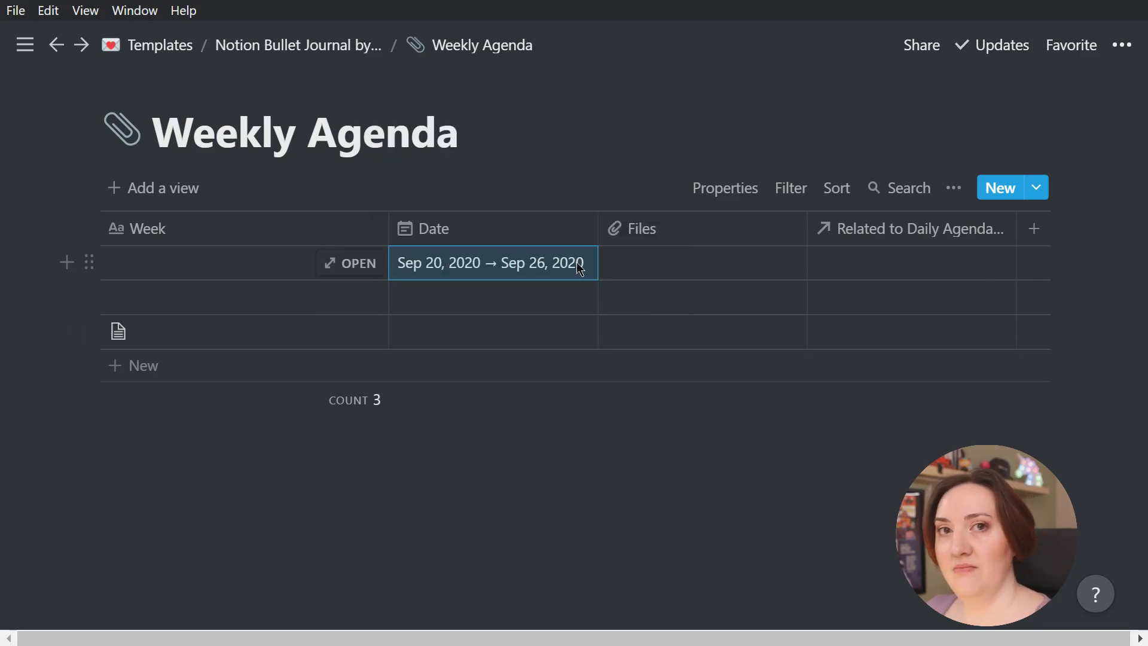
pyautogui.click(834, 469)
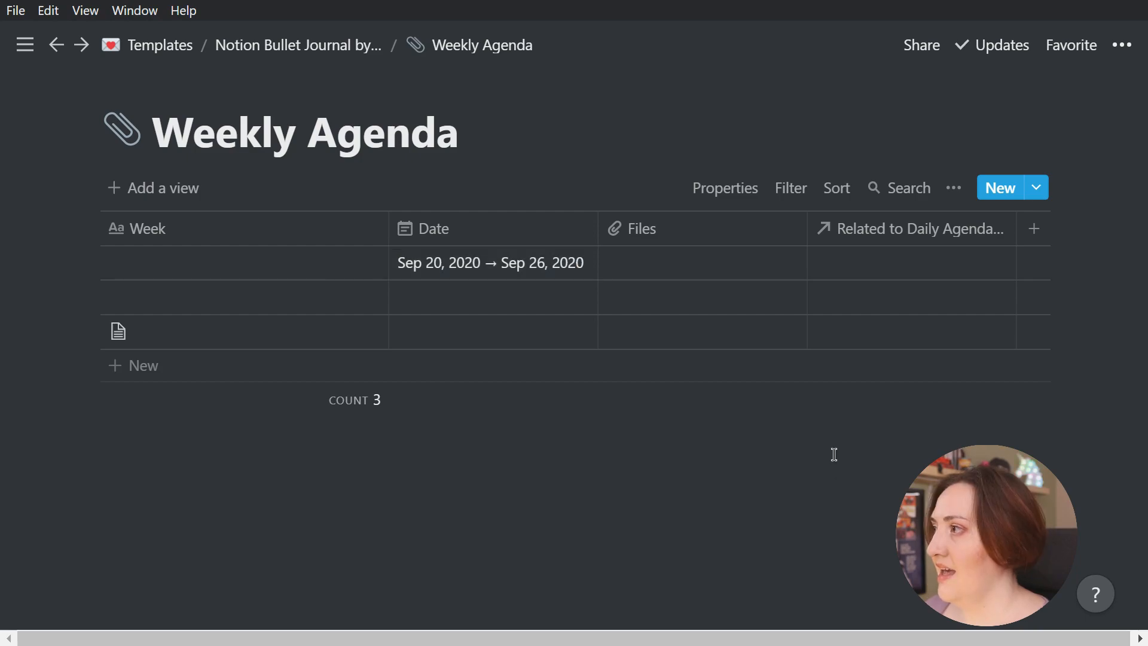
# Rename the Related to Daily Agenda relation column as Days and remove the Files column
pyautogui.click(899, 264)
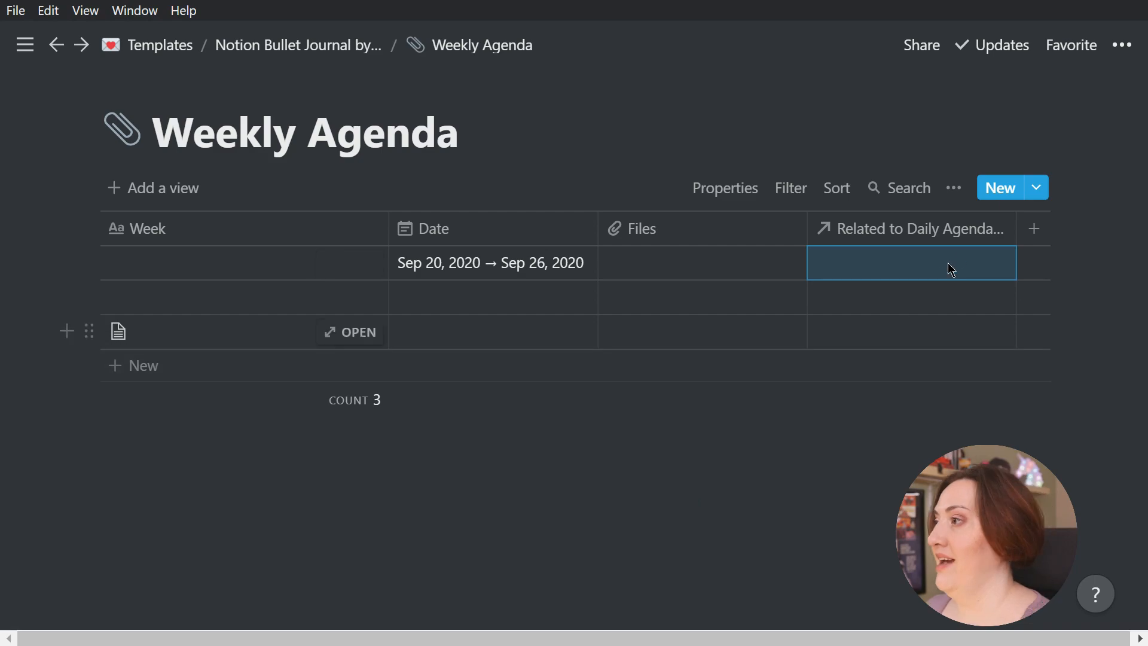
pyautogui.click(938, 232)
pyautogui.click(871, 275)
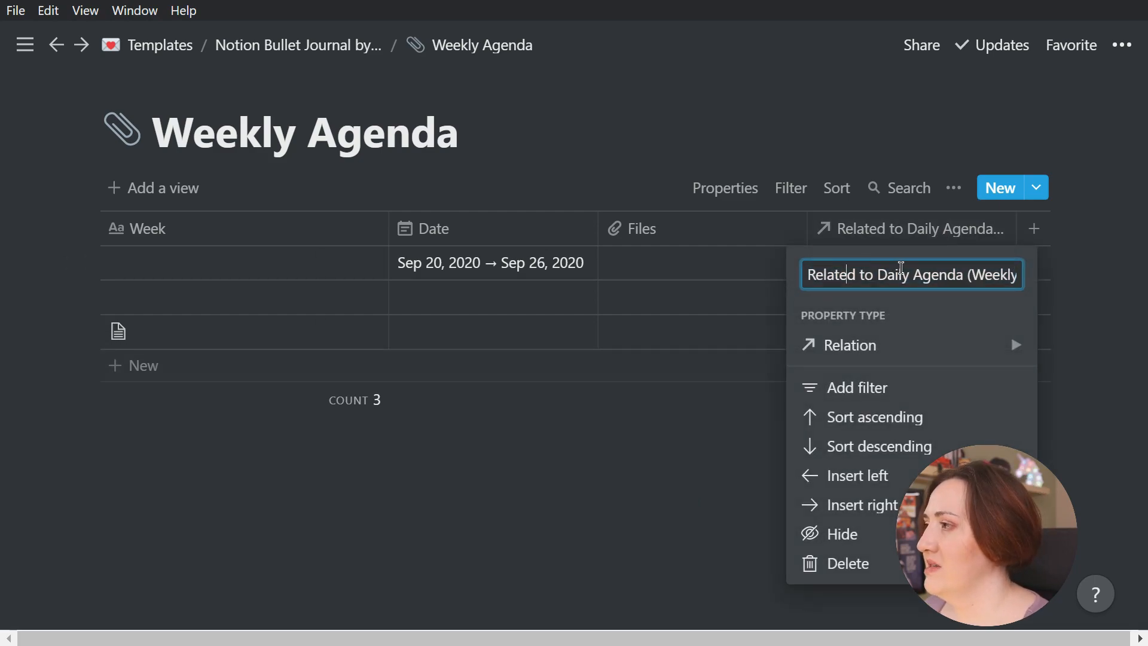
pyautogui.moveTo(878, 276); pyautogui.dragTo(815, 276)
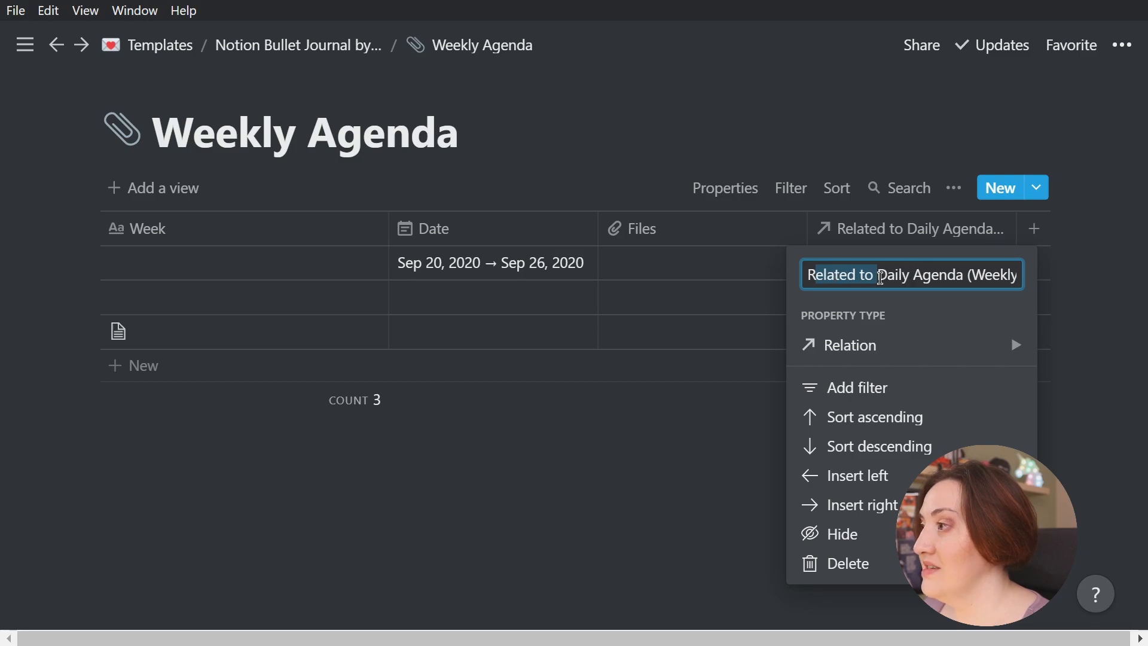
pyautogui.tripleClick(902, 275)
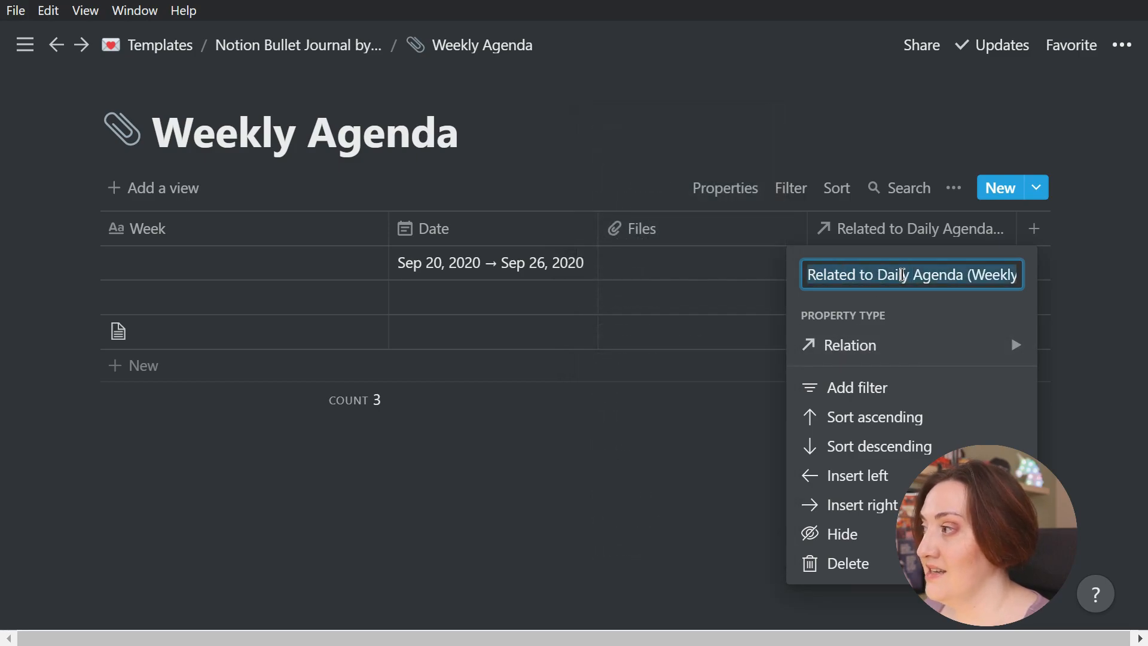
pyautogui.write('Days')
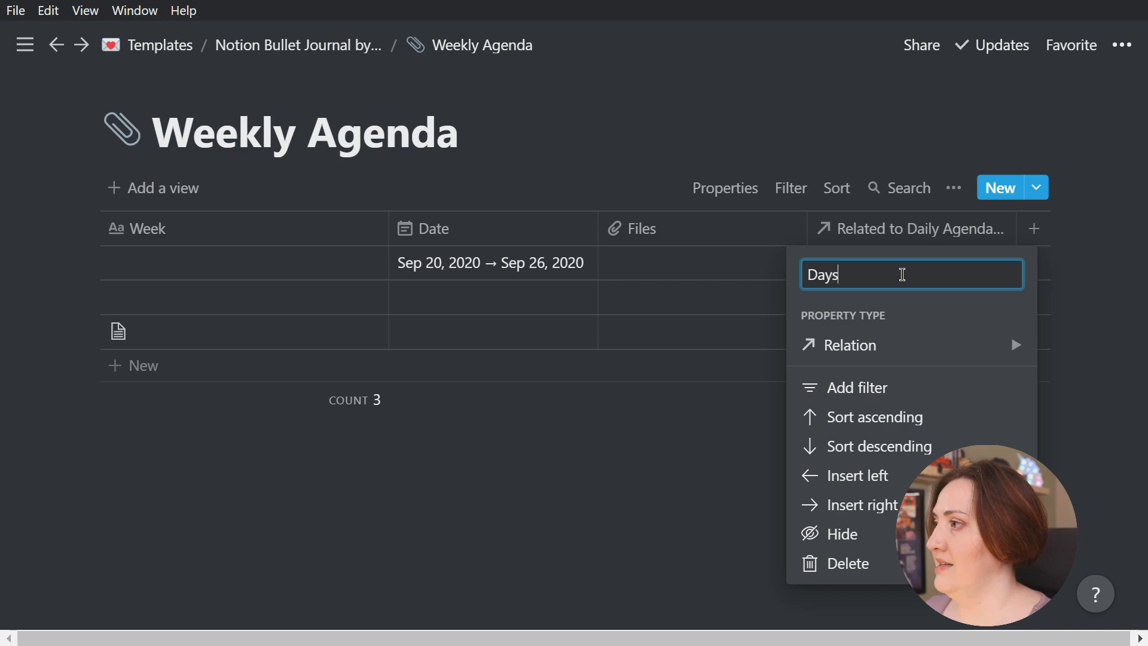
pyautogui.press('Return')
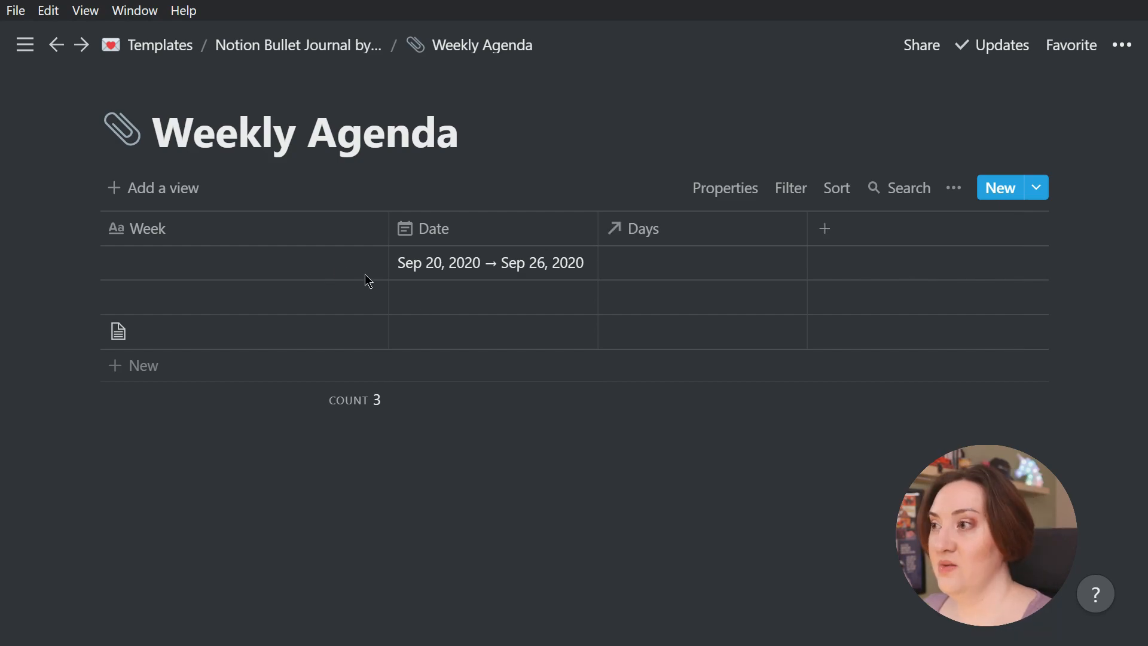
# Name the first Weekly Agenda entry "Sep 20 - Sep 26, 2020"
pyautogui.click(228, 266)
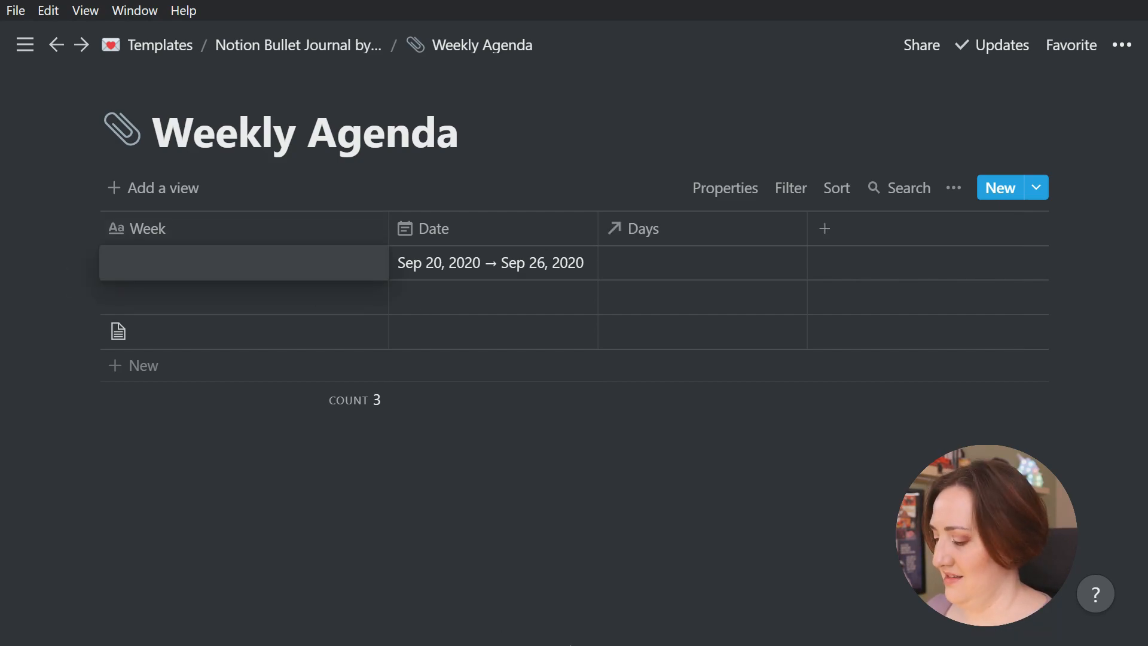
pyautogui.write('Sep 20 ')
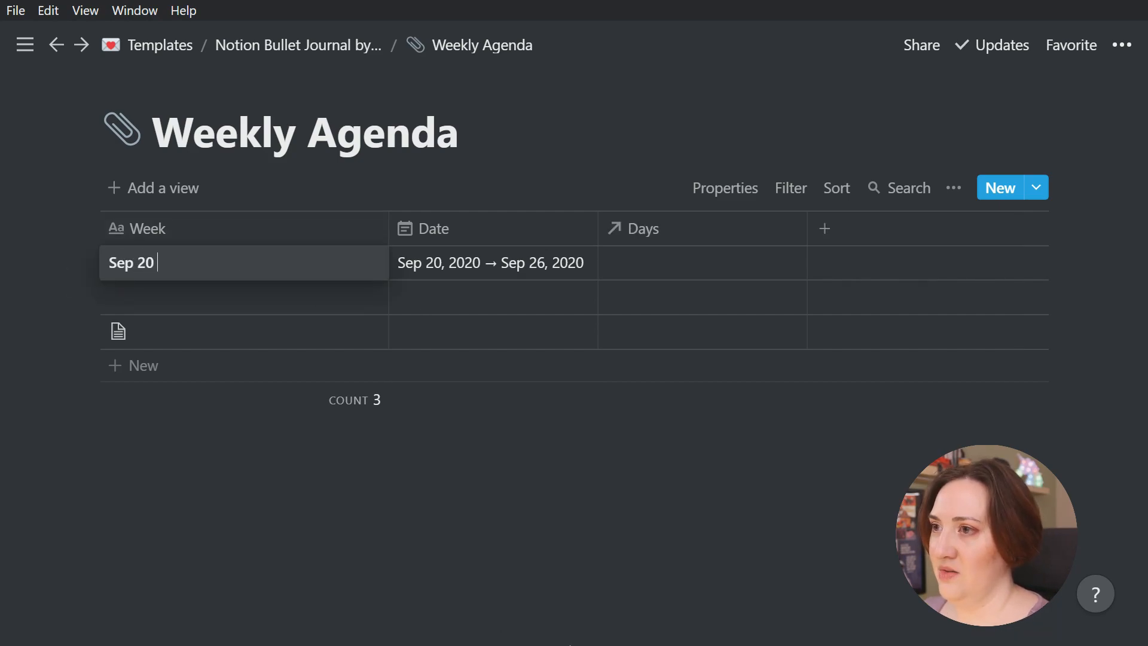
pyautogui.write('- Sep 26')
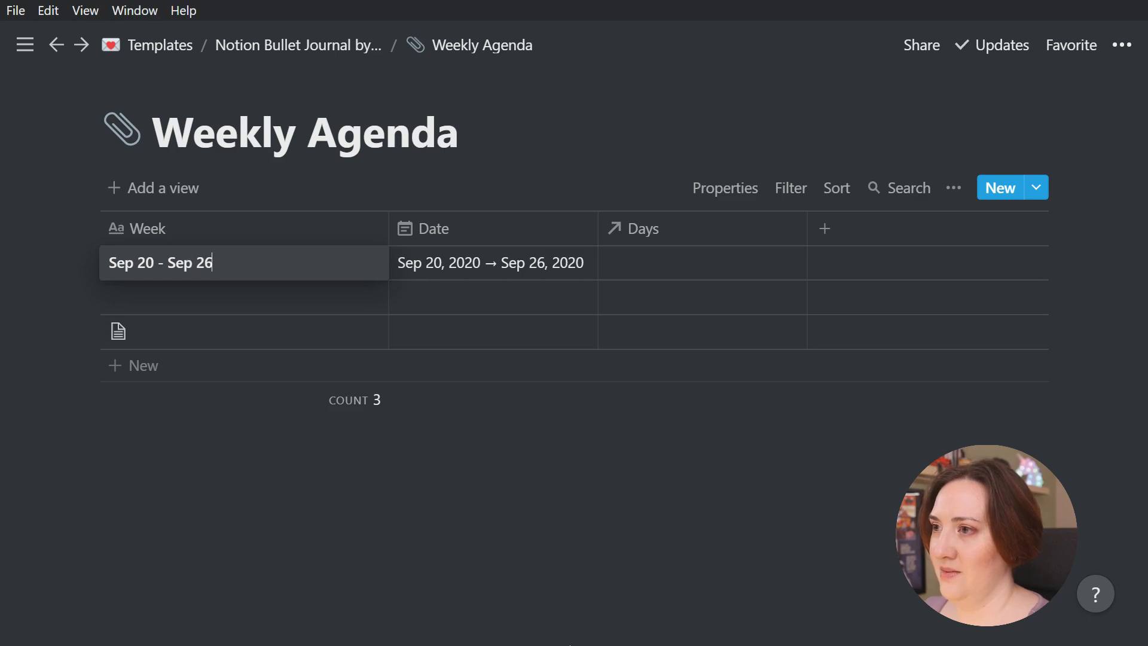
pyautogui.write(', 2020')
pyautogui.press('Return')
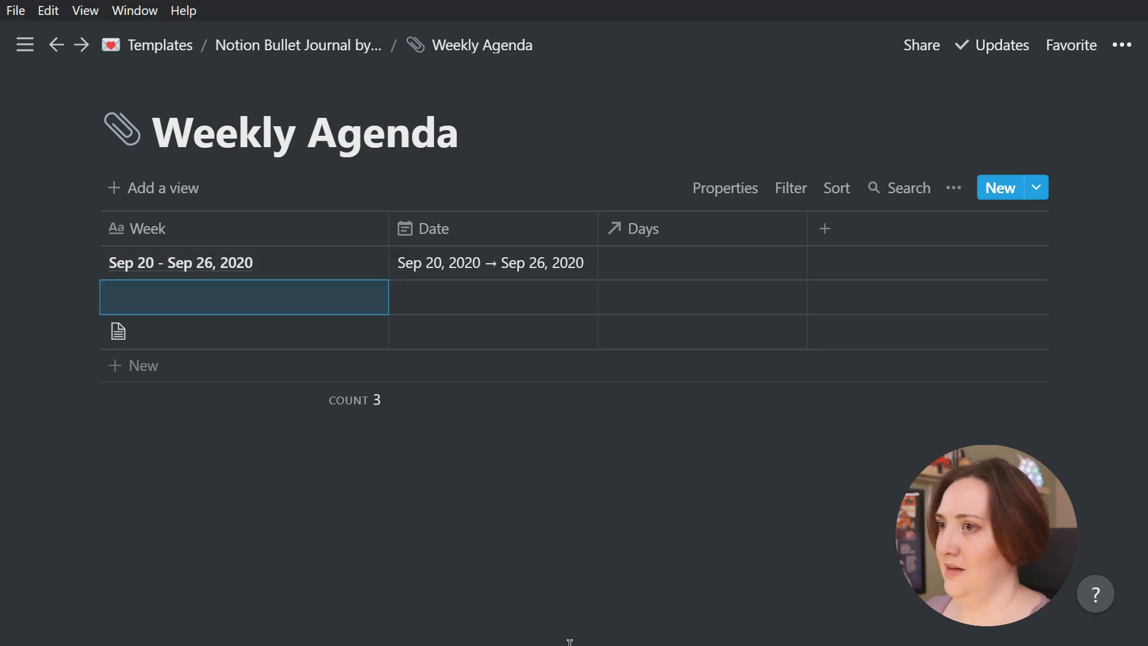
pyautogui.click(222, 462)
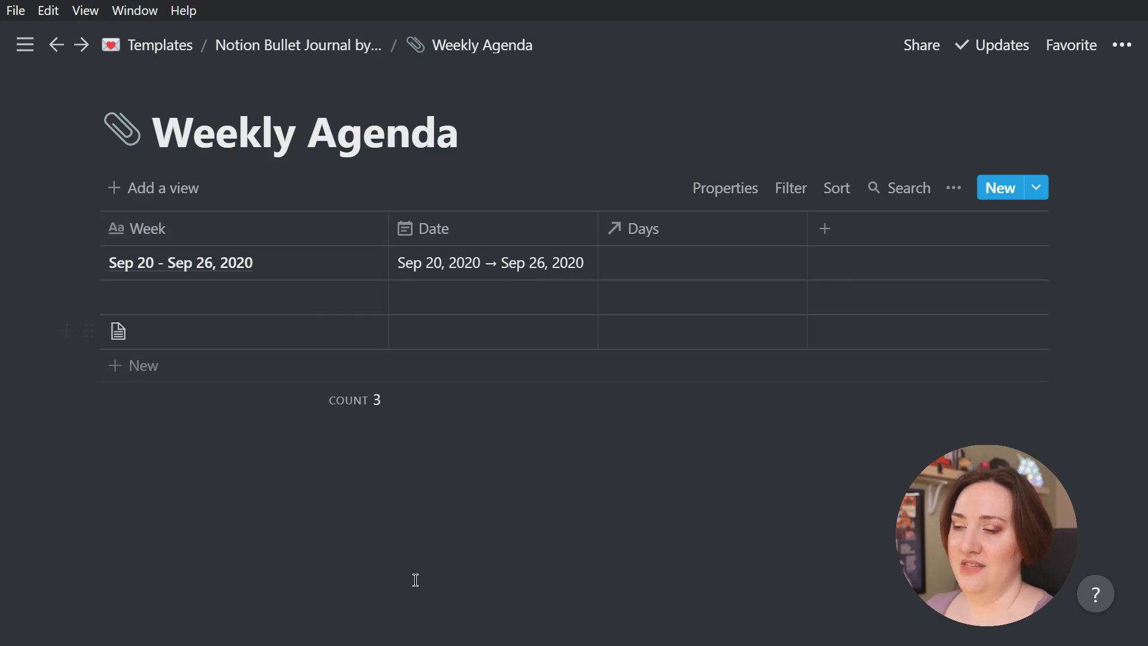
# Open the first Daily Agenda entry as a full page and relate it to the week "Sep 20 - Sep 26, 2020"
pyautogui.click(314, 48)
pyautogui.click(309, 327)
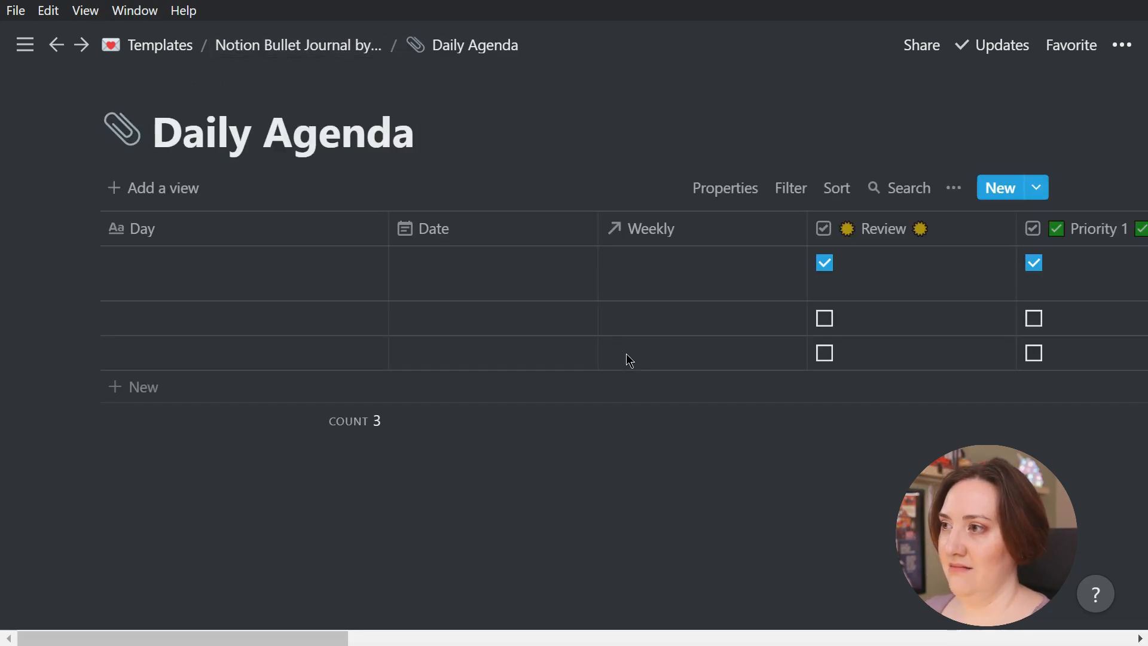
pyautogui.click(331, 262)
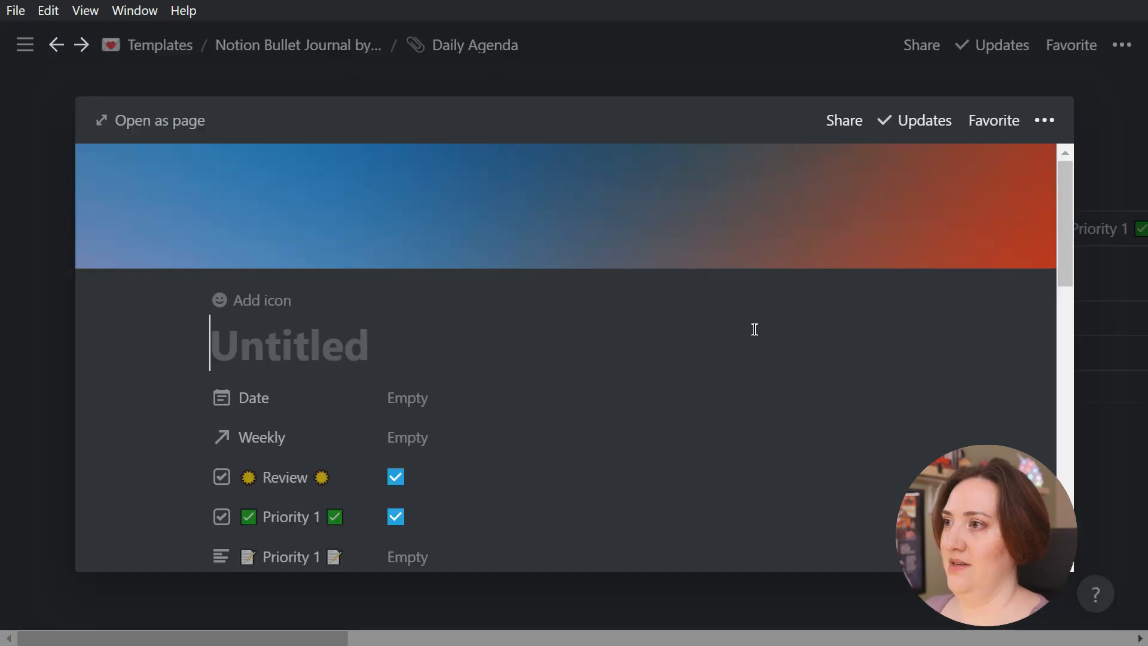
pyautogui.click(151, 121)
pyautogui.scroll(-3, 454, 215)
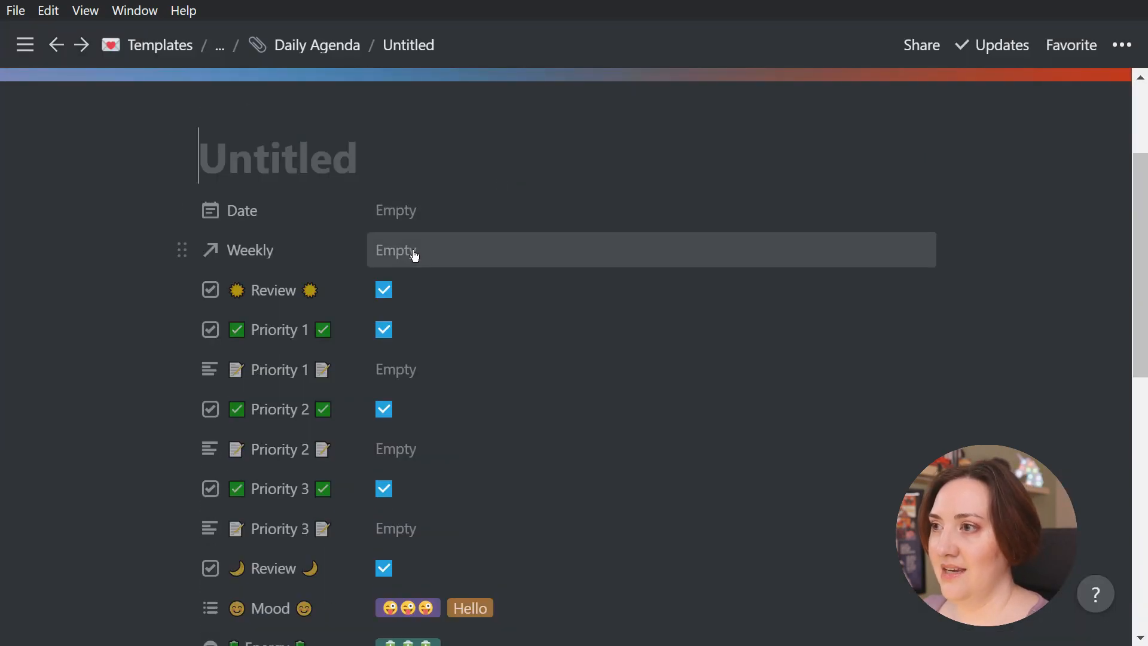
pyautogui.click(448, 250)
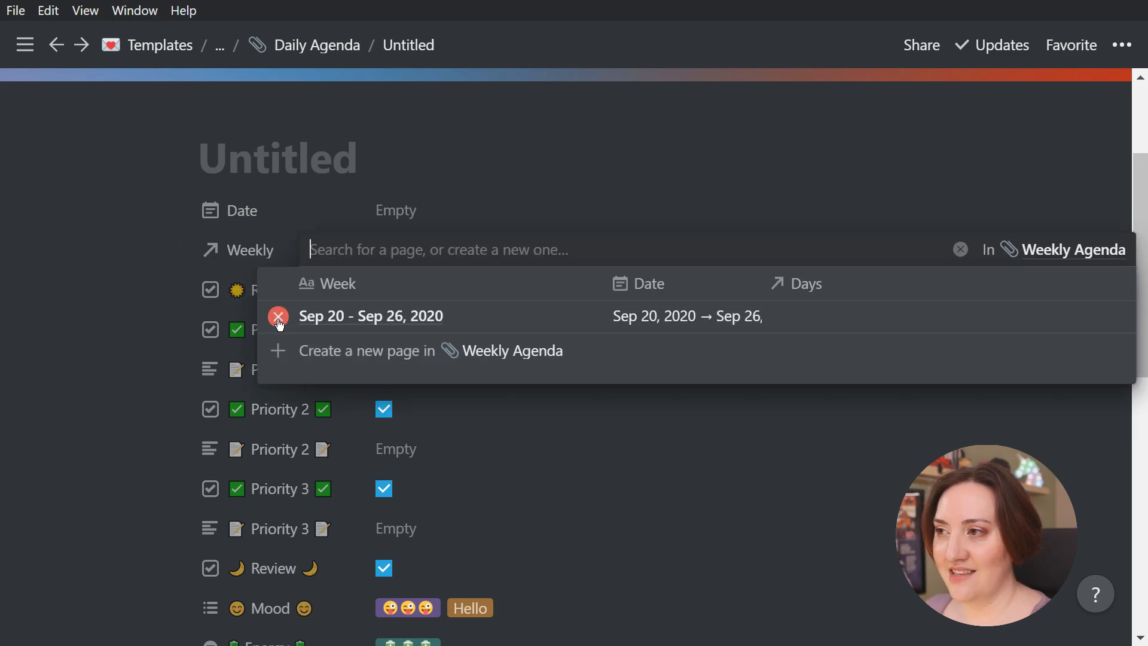
pyautogui.click(278, 317)
pyautogui.click(171, 321)
pyautogui.scroll(3, 648, 249)
# Examine the day linked to the "Sep 20 - Sep 26, 2020" entry in the Weekly Agenda
pyautogui.click(228, 48)
pyautogui.click(226, 81)
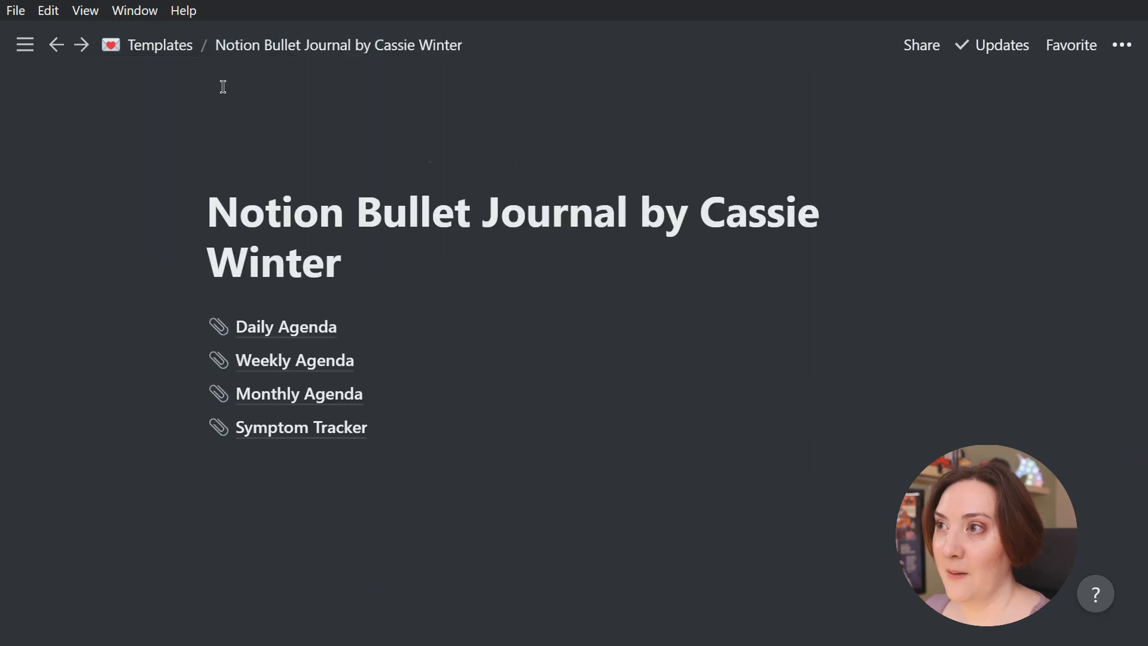
pyautogui.click(286, 366)
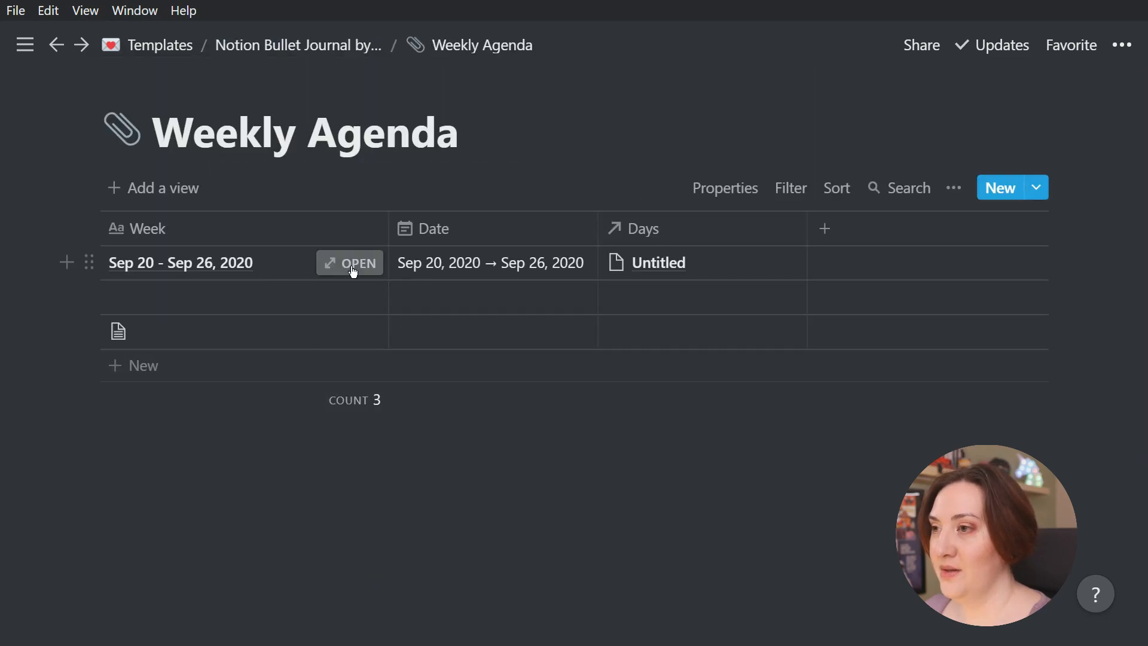
pyautogui.click(658, 263)
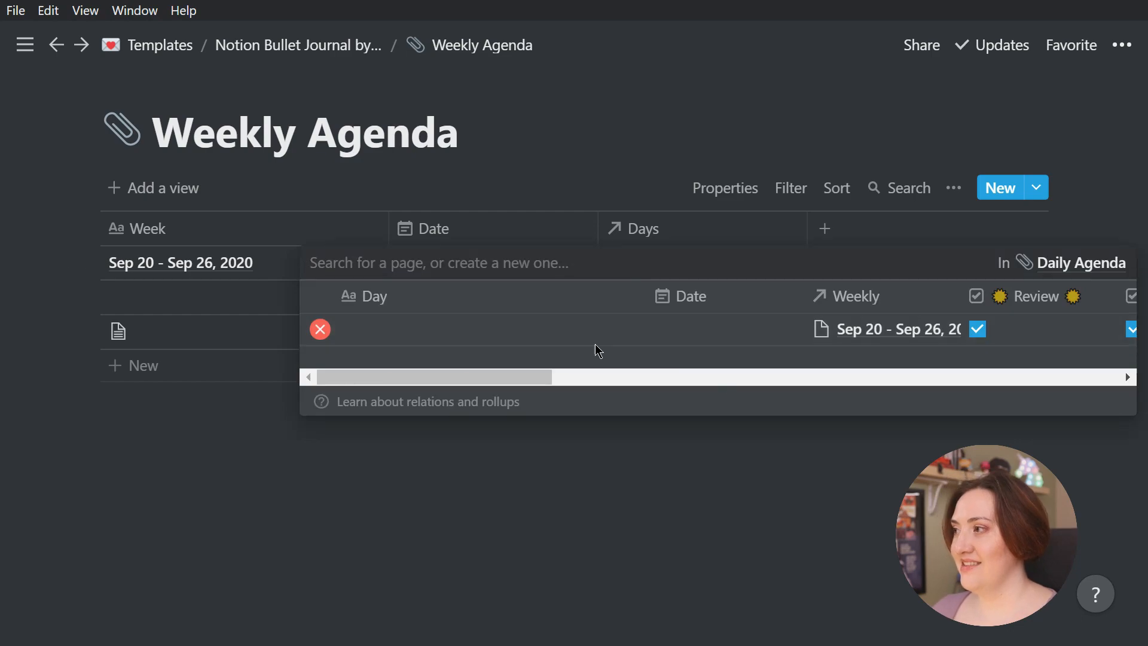
pyautogui.click(421, 330)
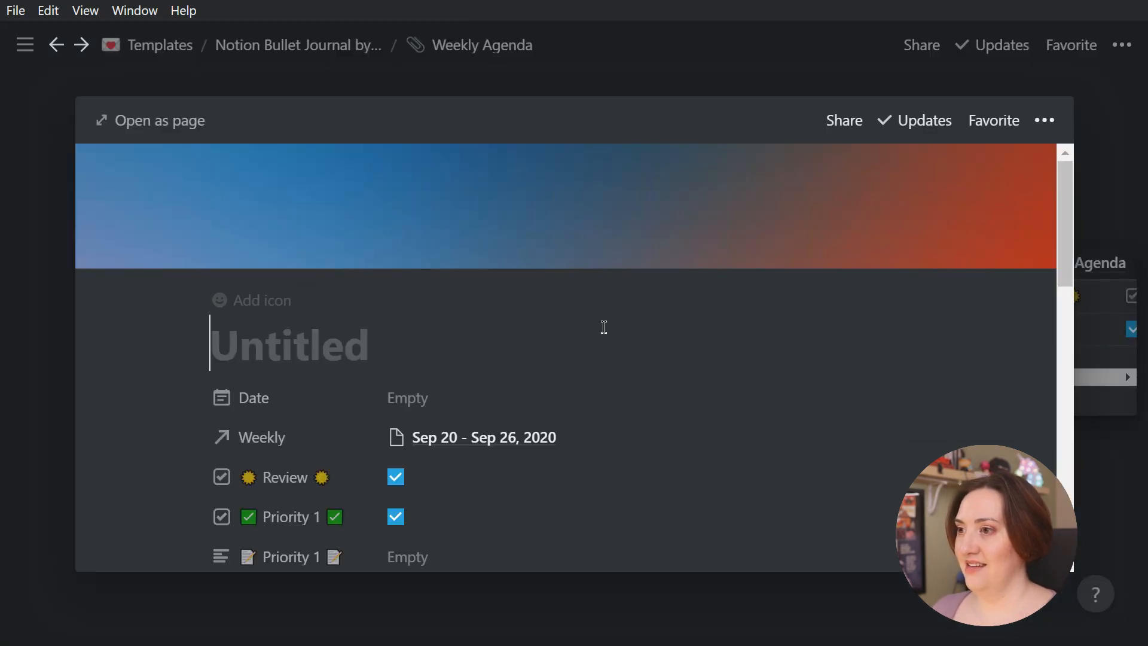
pyautogui.scroll(-3, 602, 325)
pyautogui.click(48, 436)
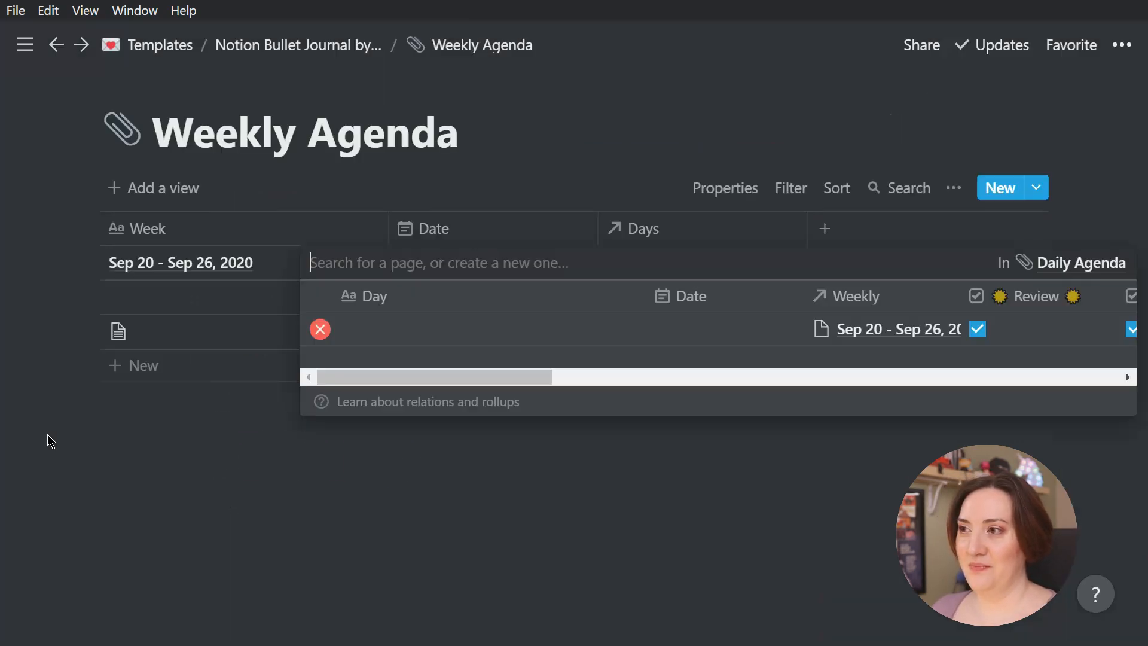
pyautogui.press('Escape')
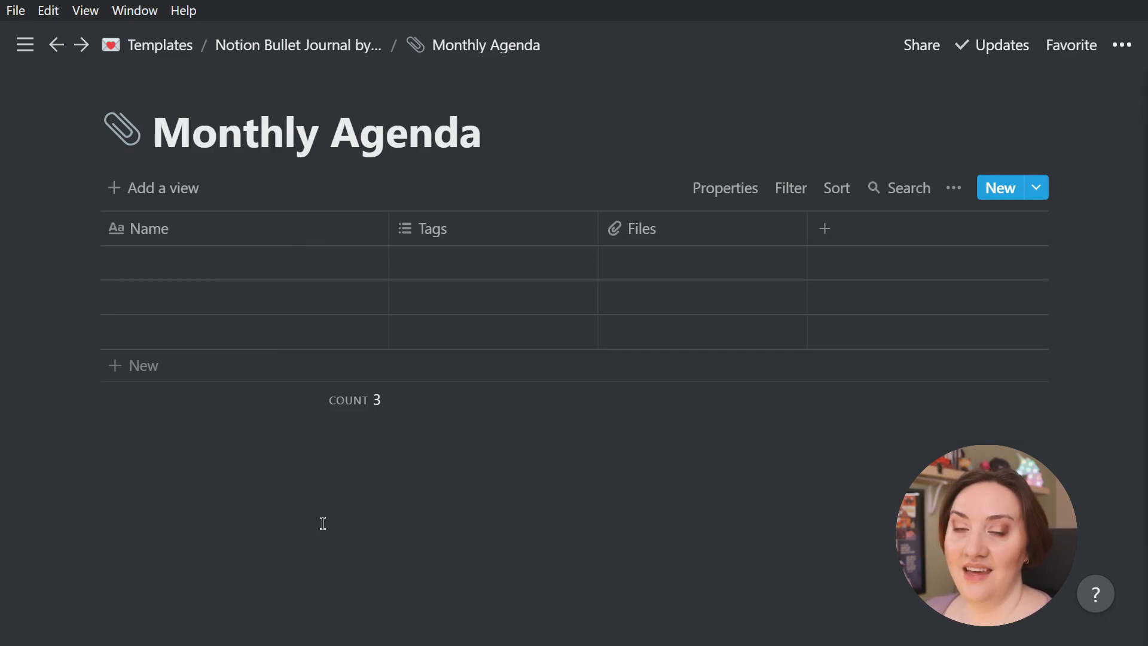
# Rename the Monthly Agenda's Name column as Month and turn its Tags column into a Date property named Date
pyautogui.click(222, 226)
pyautogui.write('Month')
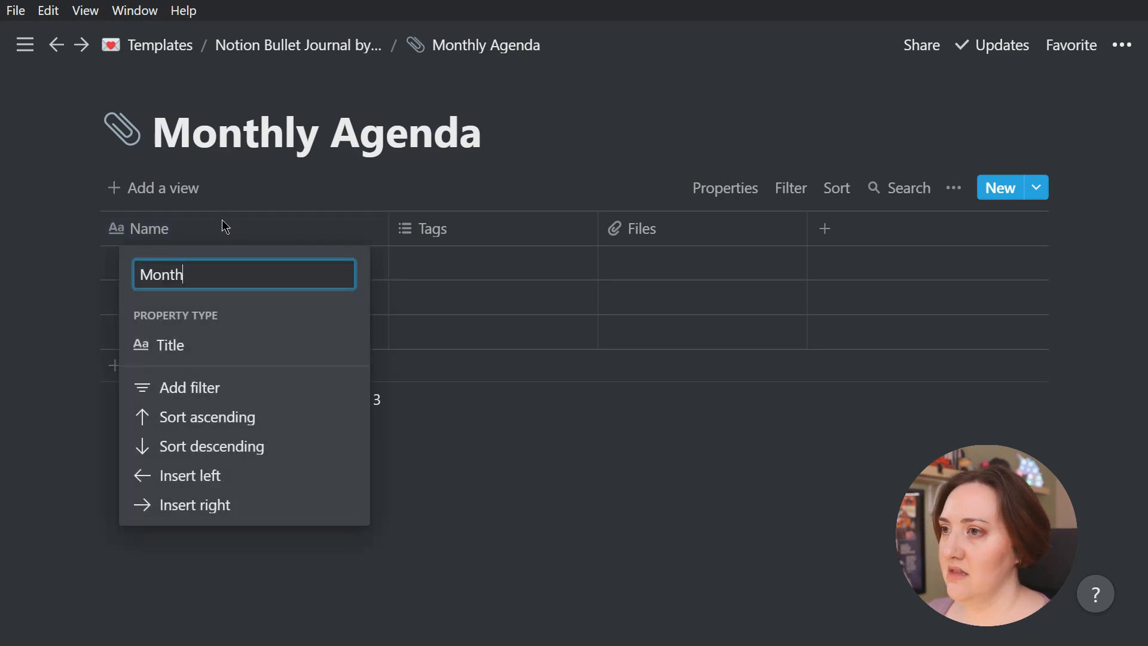
pyautogui.press('Return')
pyautogui.click(467, 230)
pyautogui.write('Date')
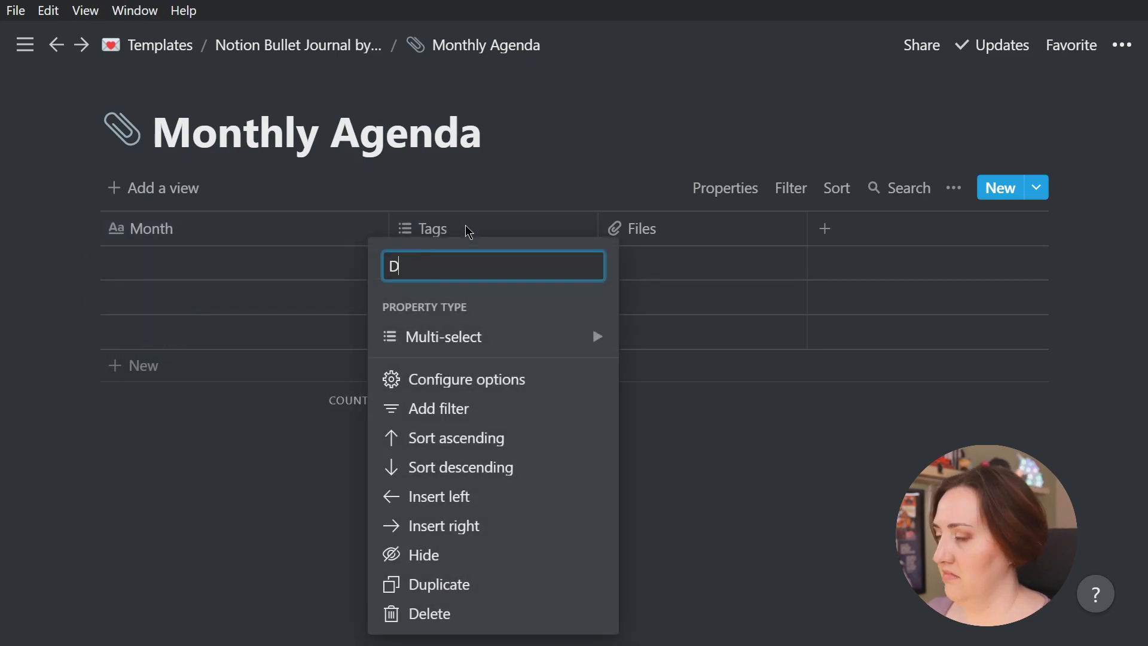
pyautogui.moveTo(525, 333)
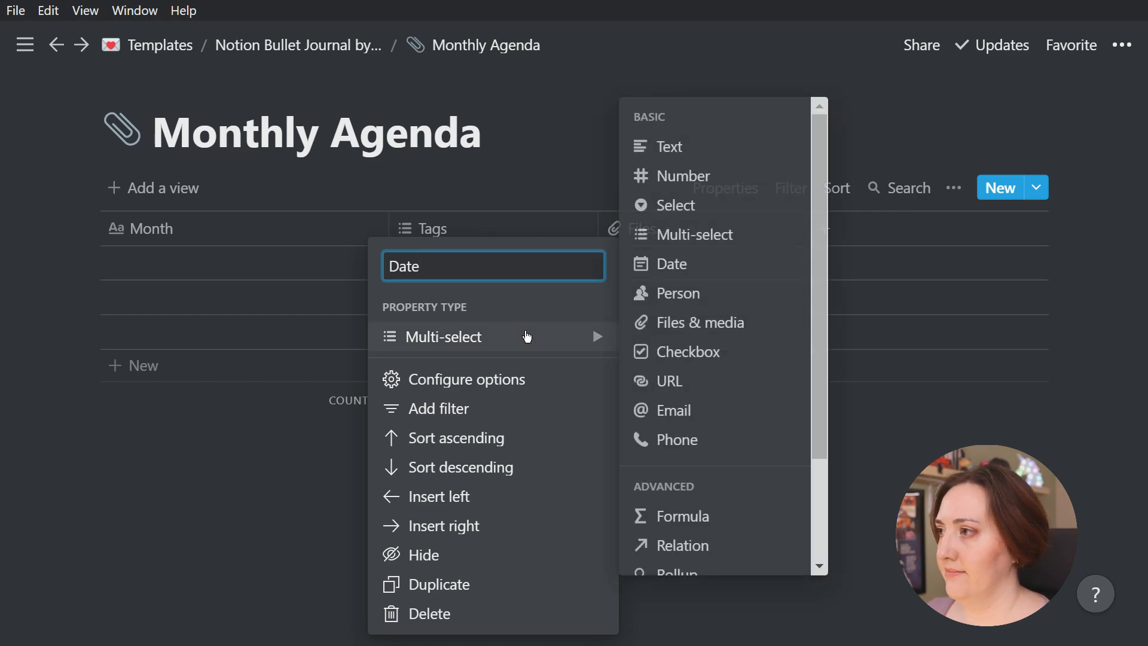
pyautogui.click(704, 264)
# Turn the Monthly Agenda's Files column into a relation named Weeks, linked to the bullet journal's Weekly Agenda database
pyautogui.click(720, 228)
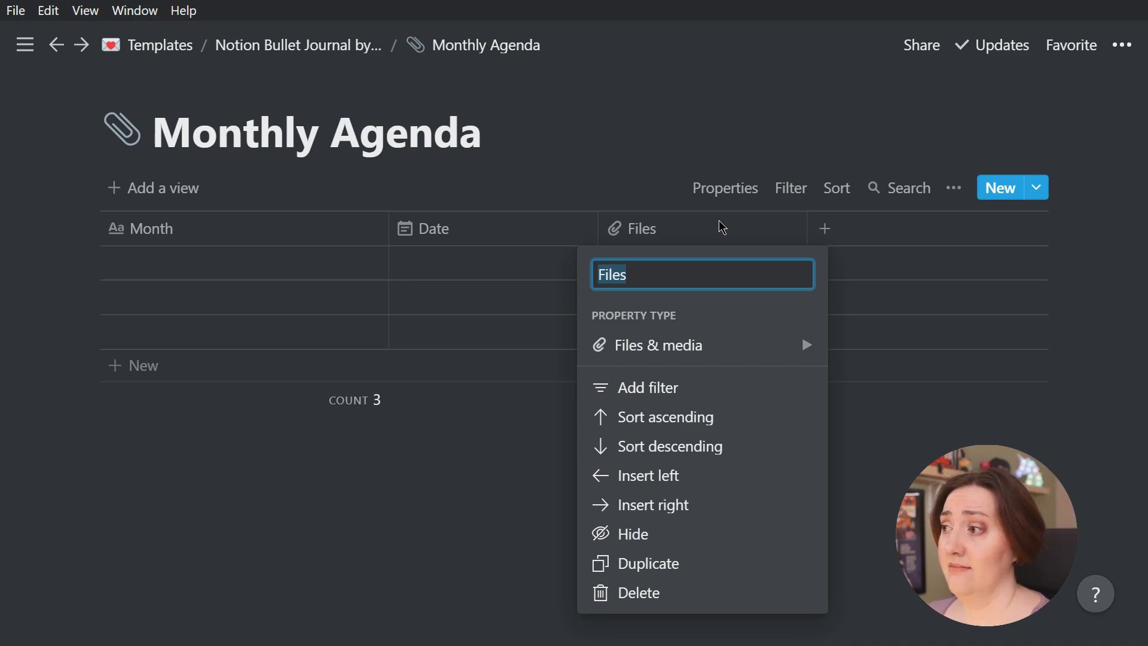
pyautogui.write('Weeks')
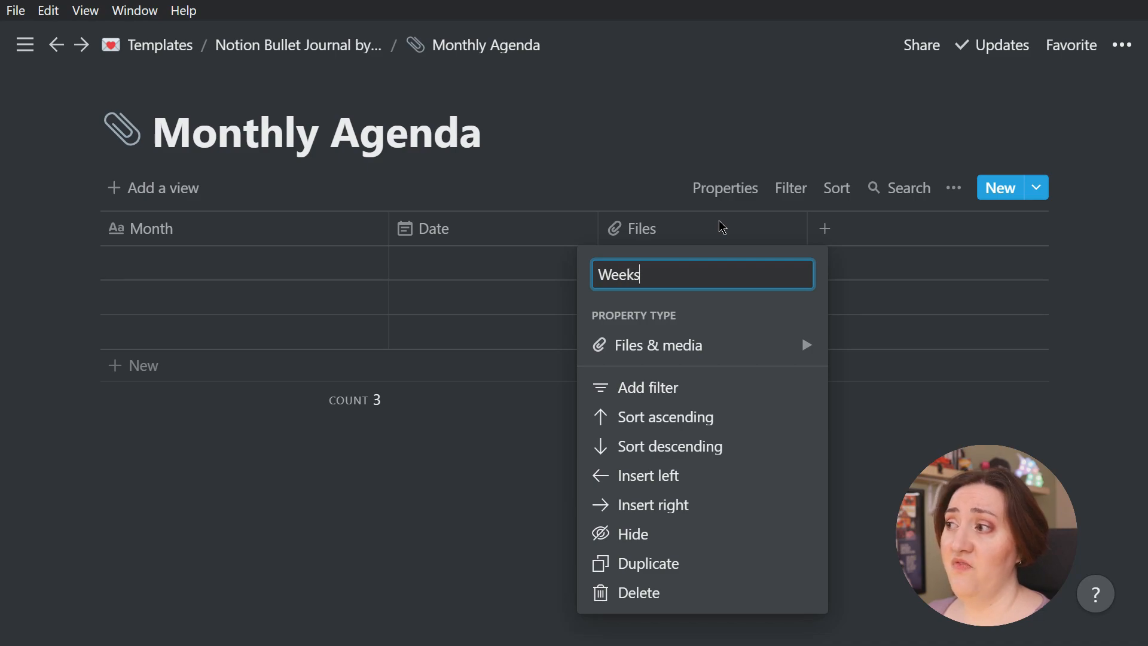
pyautogui.press('BackSpace')
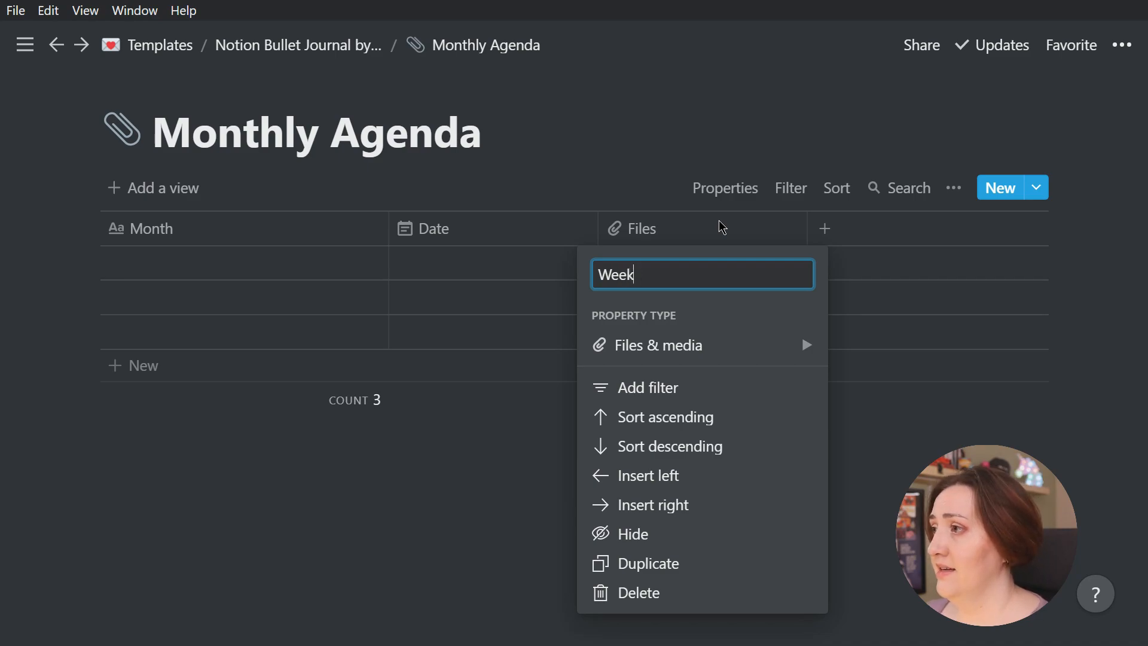
pyautogui.write('s')
pyautogui.click(725, 356)
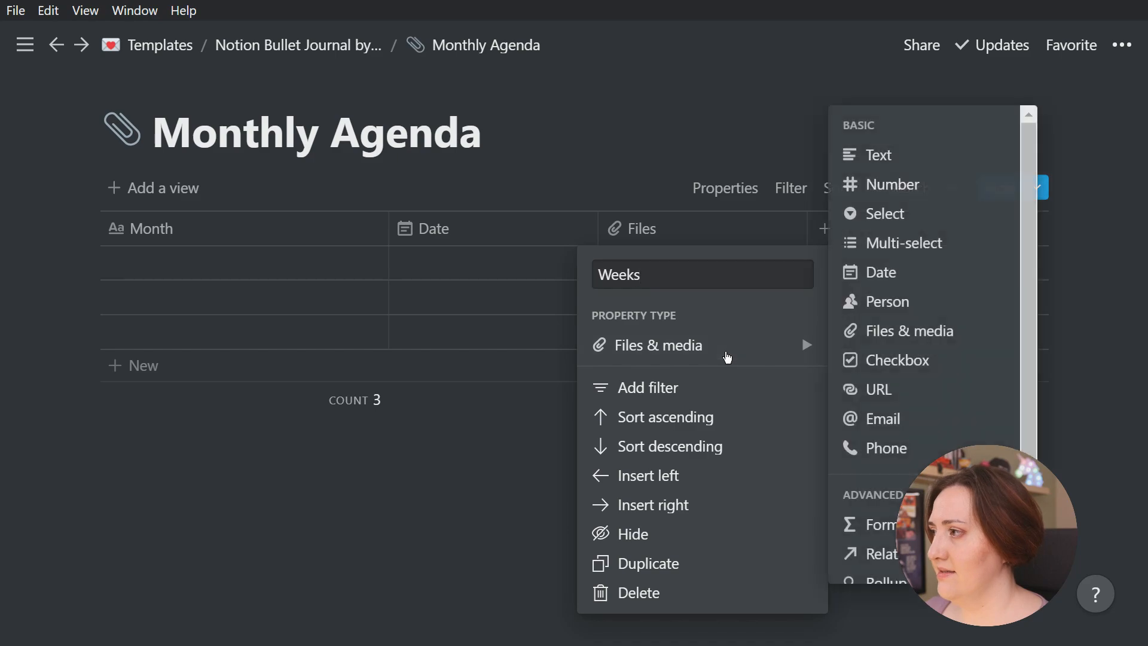
pyautogui.click(879, 554)
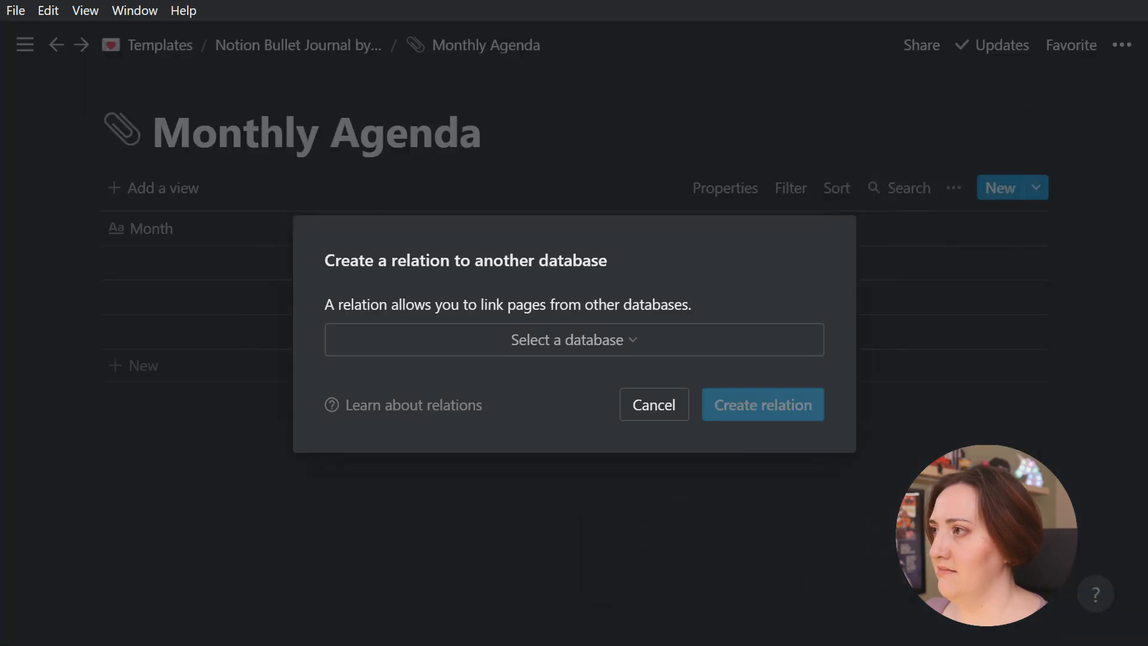
pyautogui.click(515, 338)
pyautogui.write('weekly')
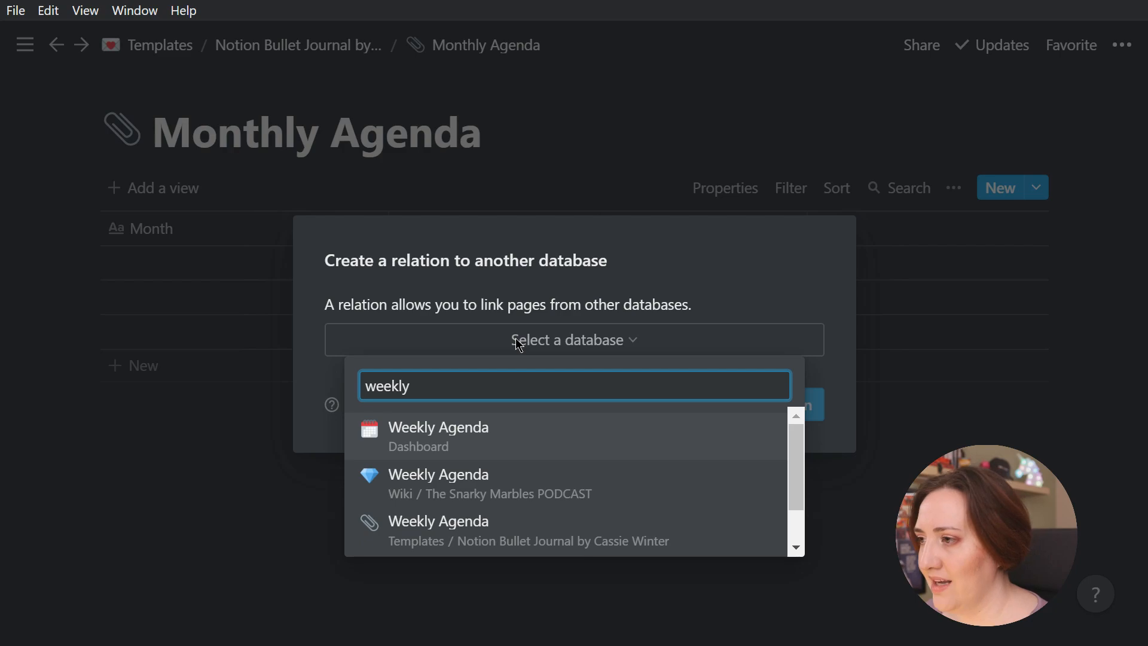
pyautogui.click(460, 532)
pyautogui.click(776, 407)
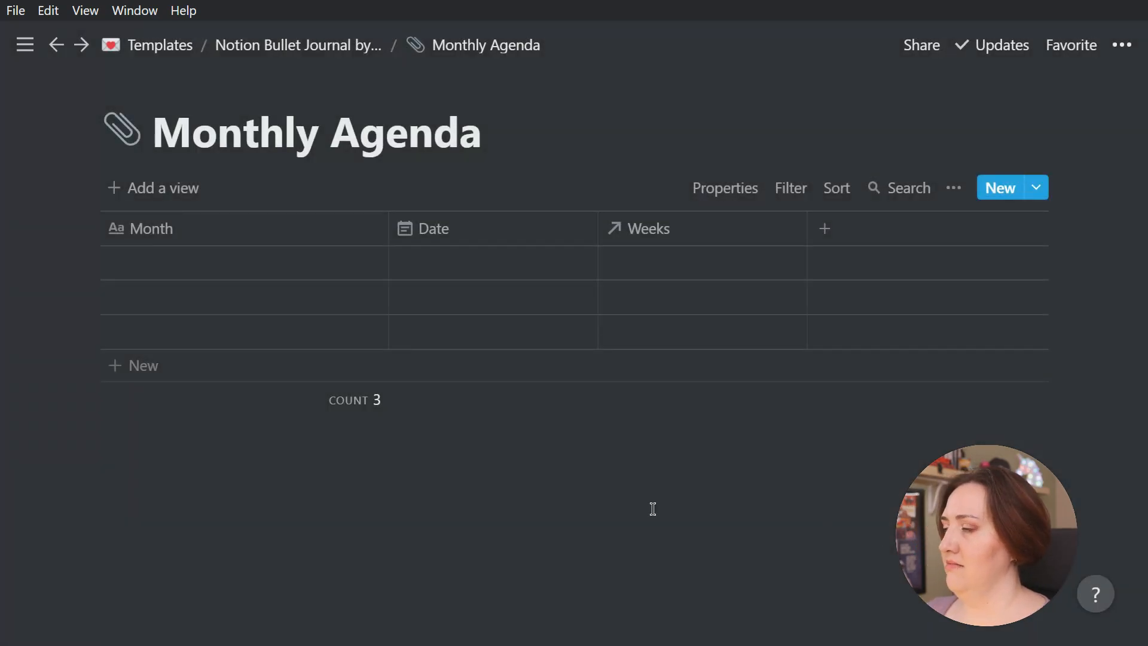
# Name the first Monthly Agenda entry "Sep 2020" and set its date range to Sep 1, 2020 through Sep 30, 2020, with the end date enabled
pyautogui.click(238, 257)
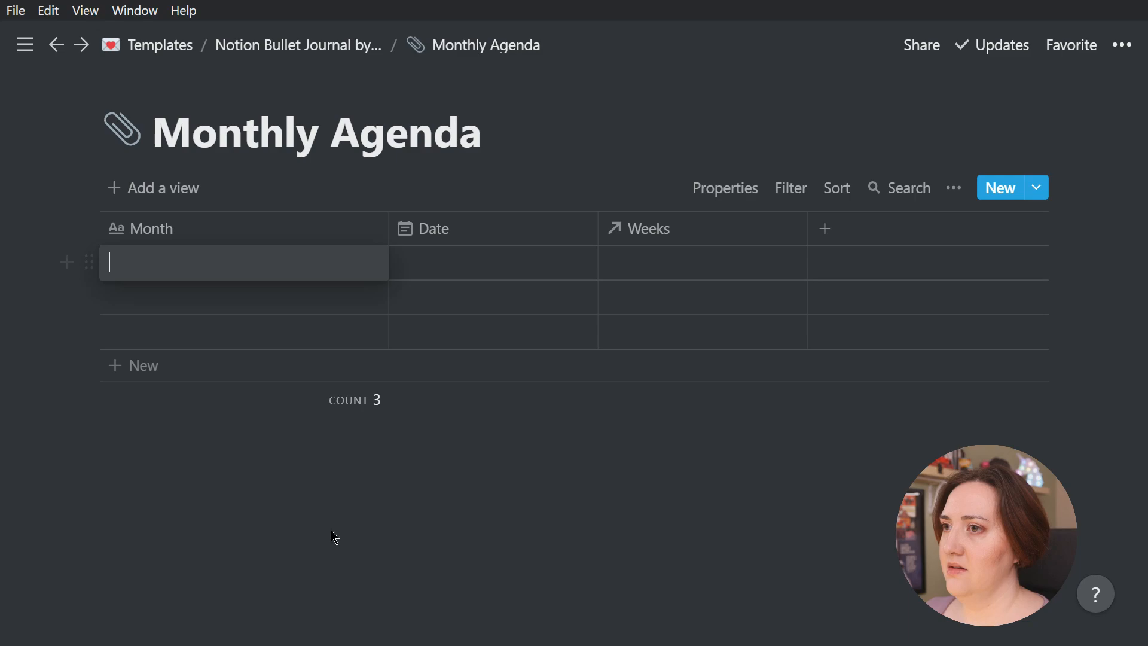
pyautogui.write('Sep 2020')
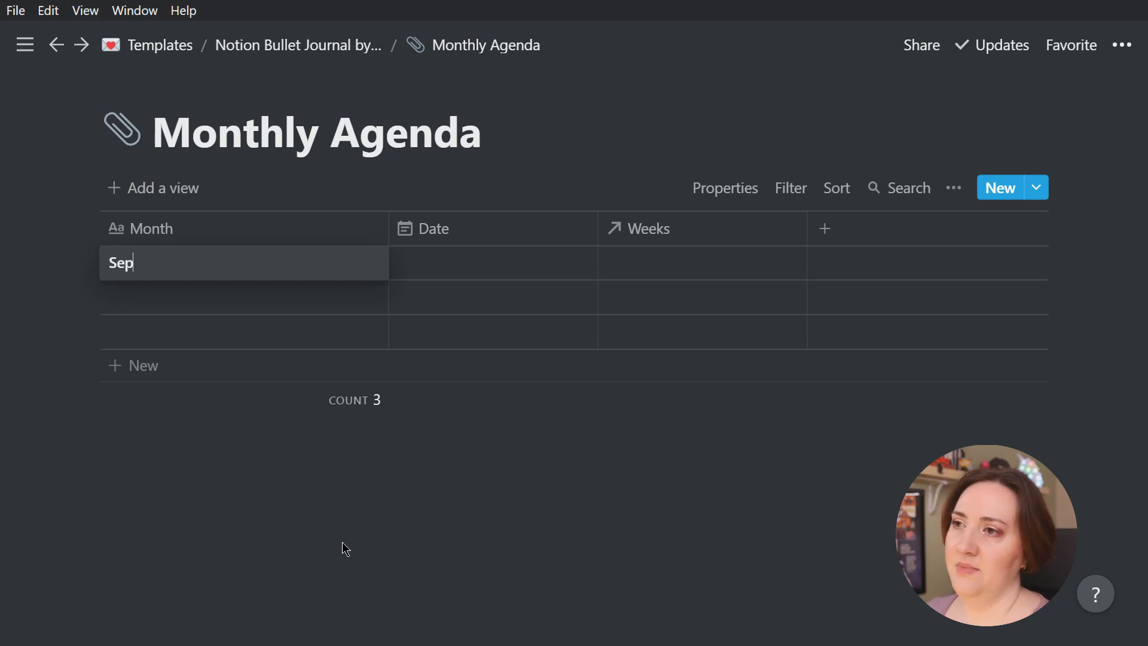
pyautogui.press('Escape')
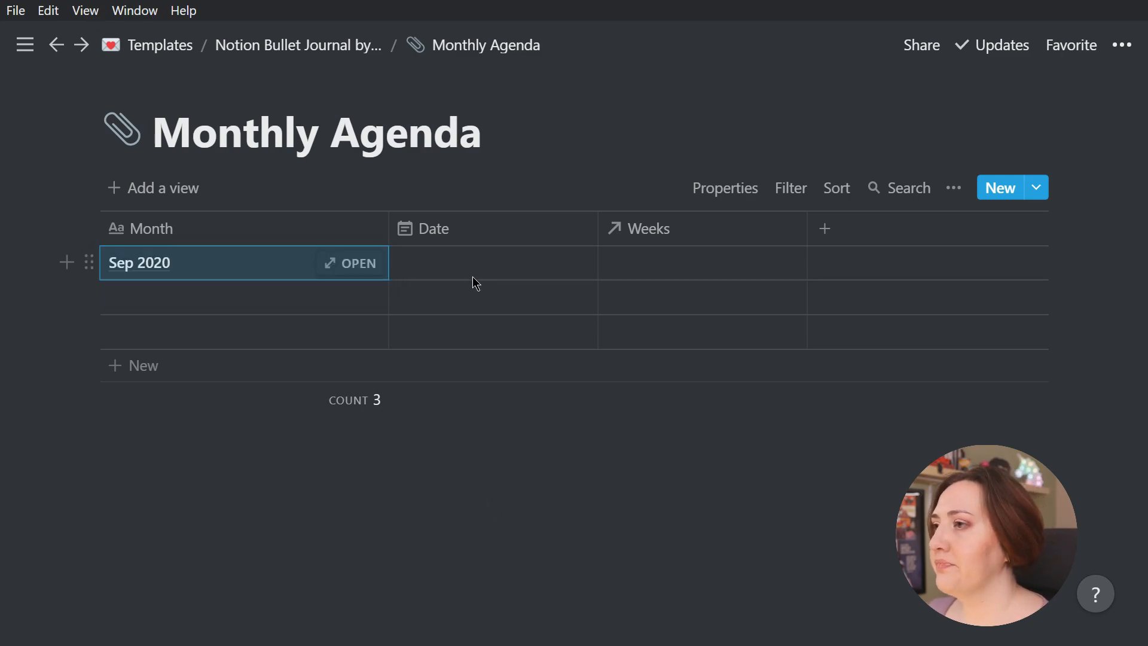
pyautogui.click(473, 276)
pyautogui.click(496, 209)
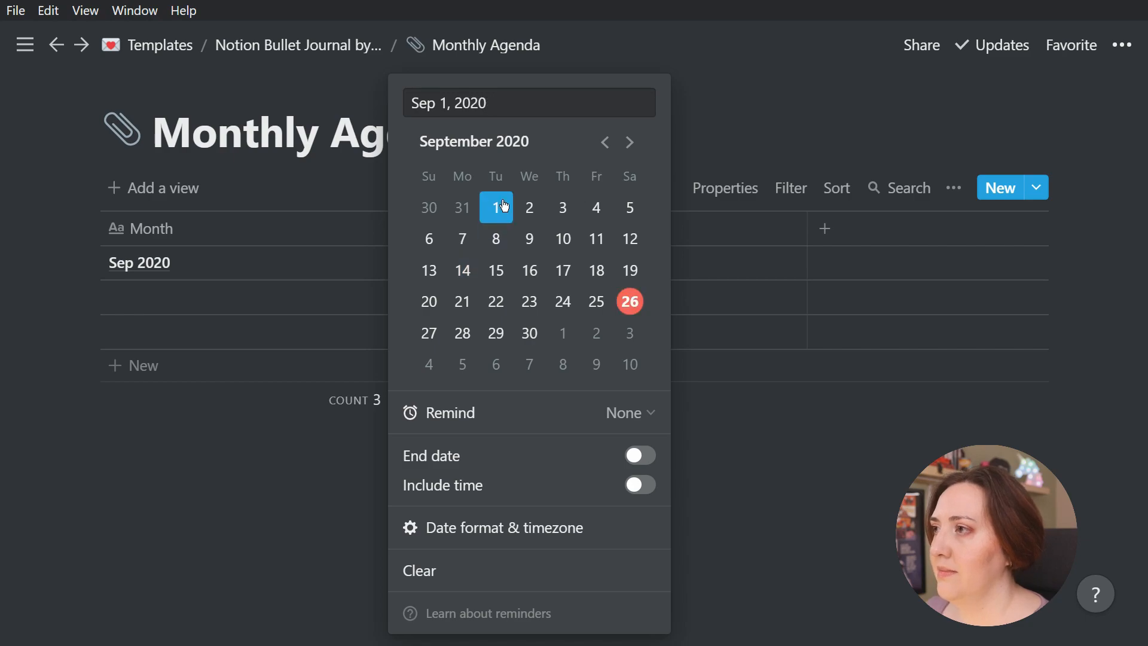
pyautogui.click(640, 456)
pyautogui.click(529, 333)
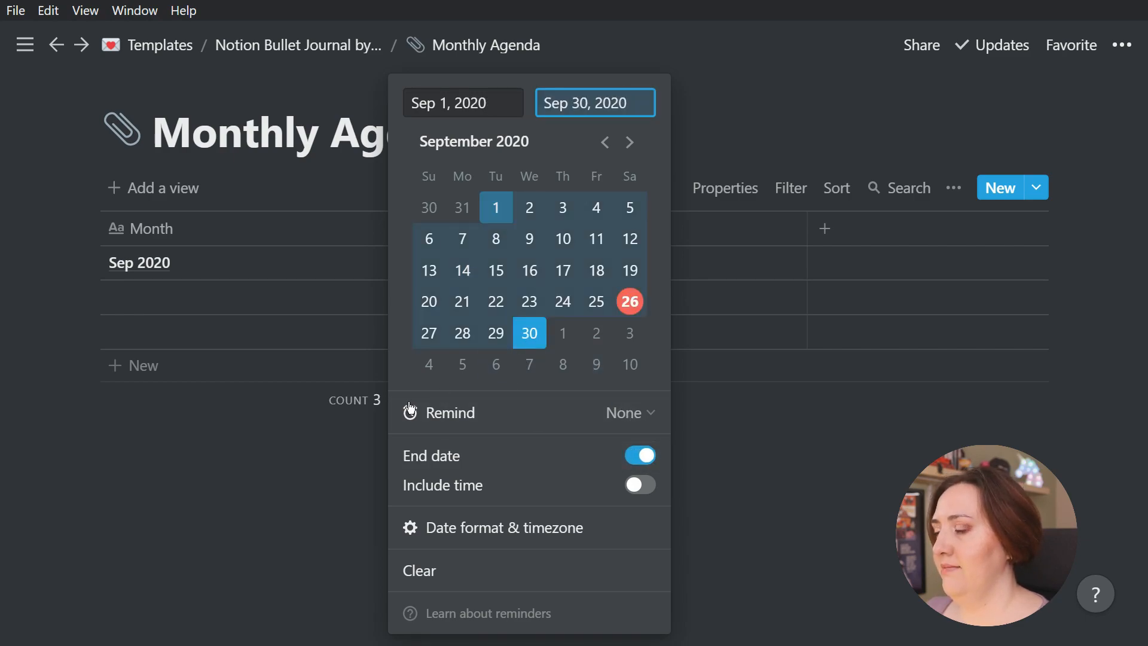
pyautogui.click(335, 471)
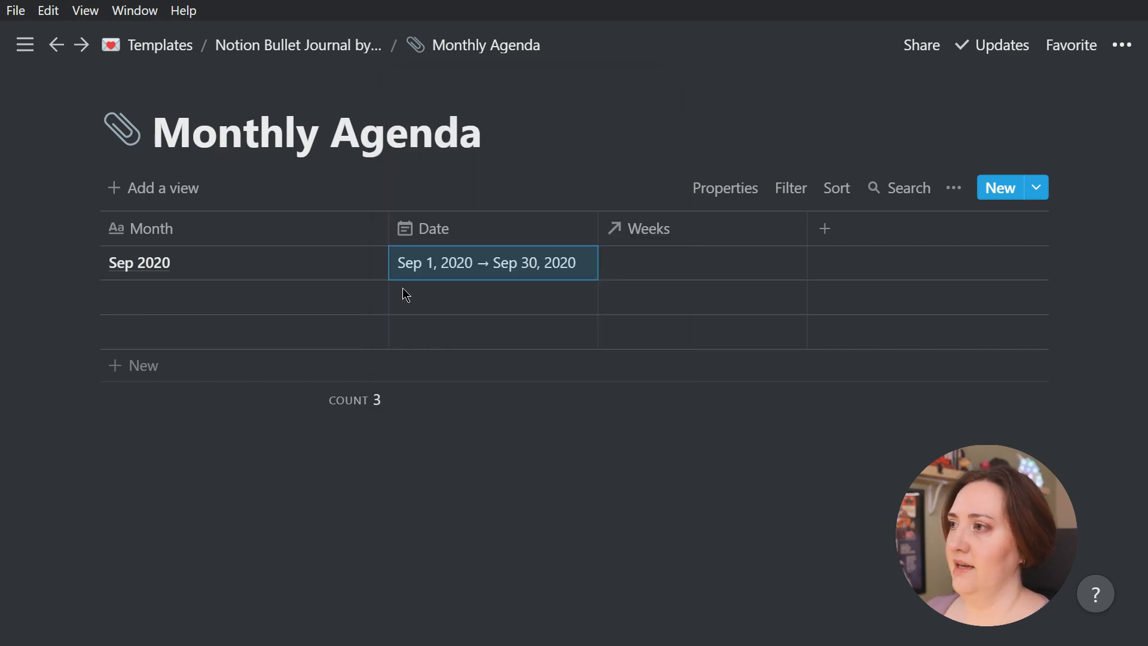
# Relate the Sep 2020 entry to the week "Sep 20 - Sep 26, 2020"
pyautogui.click(666, 256)
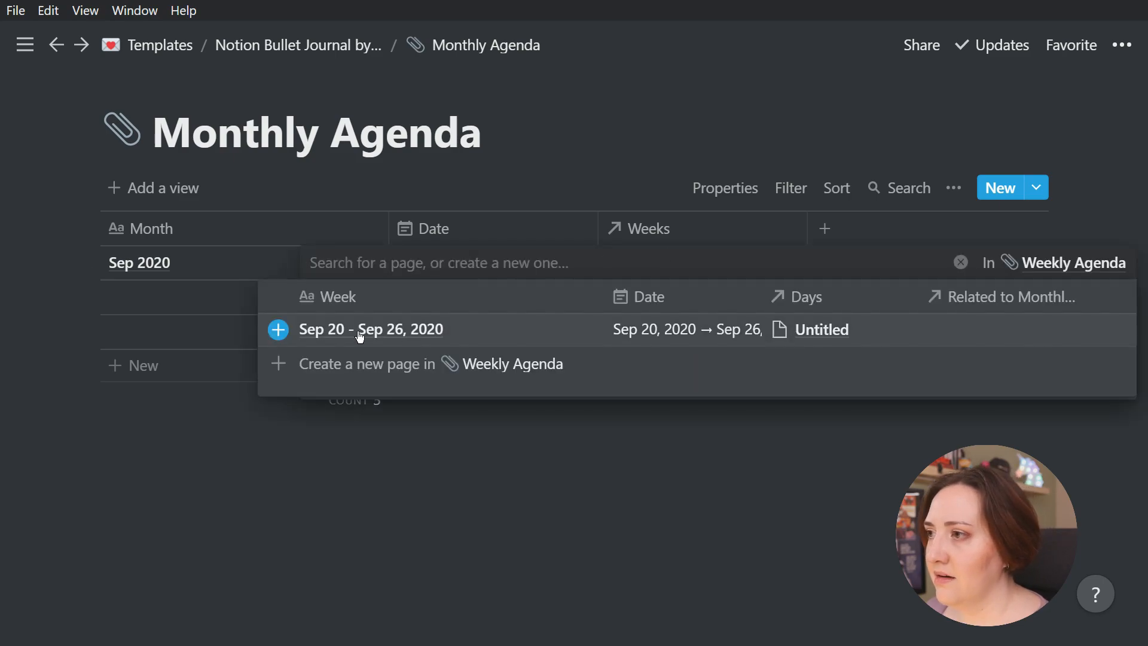
pyautogui.click(278, 329)
pyautogui.click(306, 461)
pyautogui.click(574, 469)
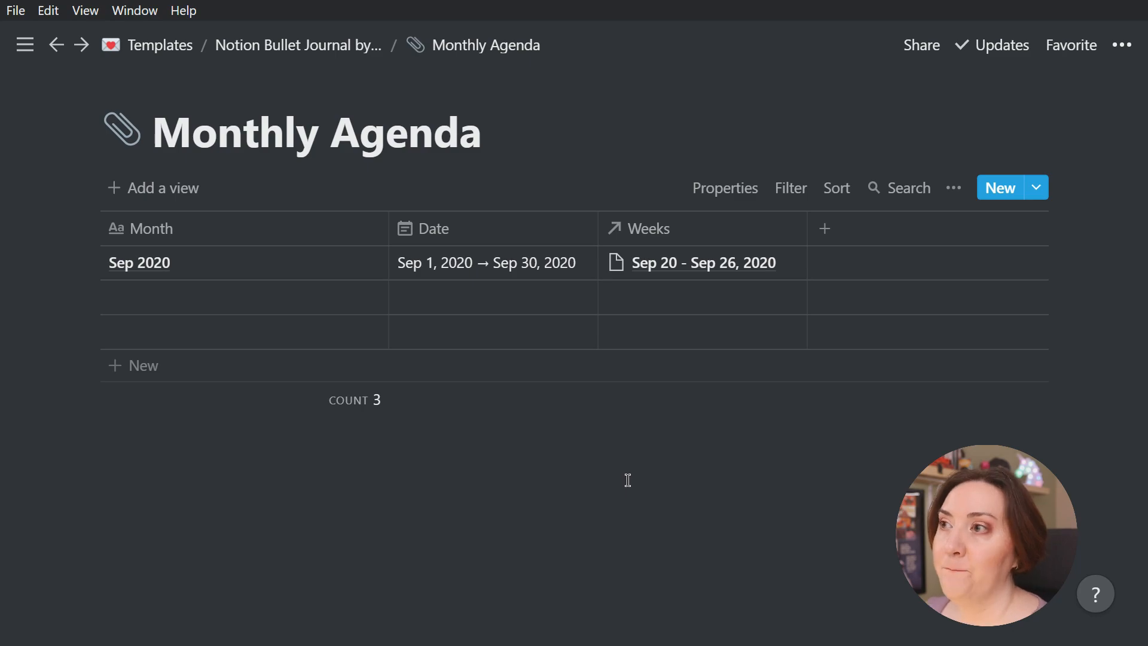
# Add a to-do item reading "Produce 4 YouTube Videos" to the body of the Sep 2020 page
pyautogui.click(358, 297)
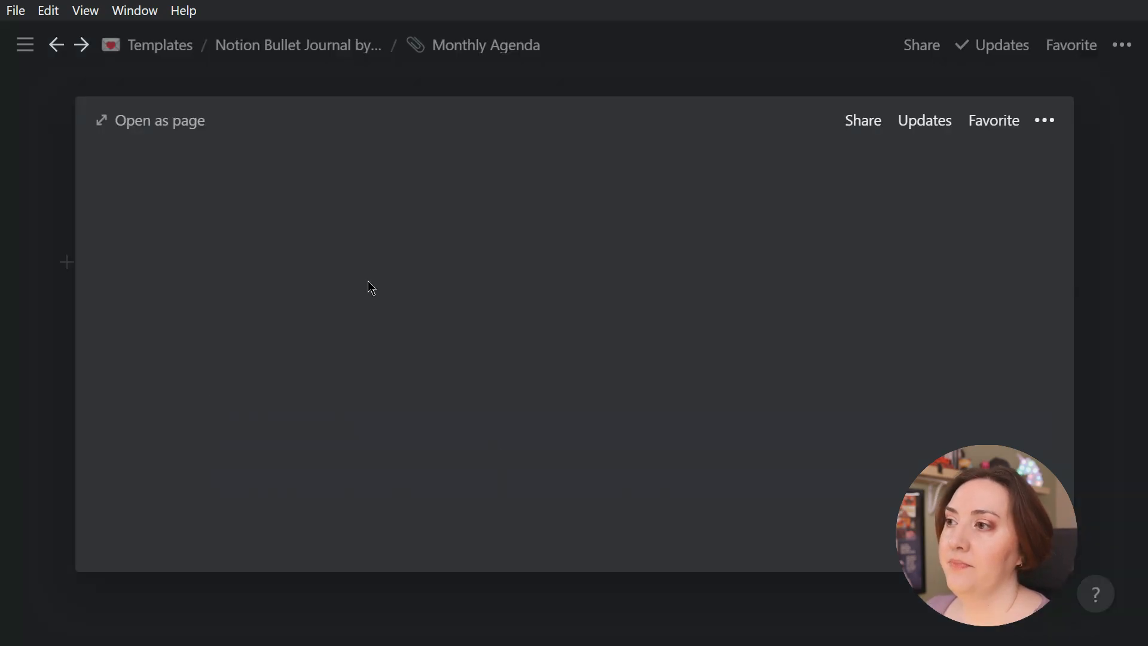
pyautogui.scroll(-3, 262, 380)
pyautogui.click(267, 353)
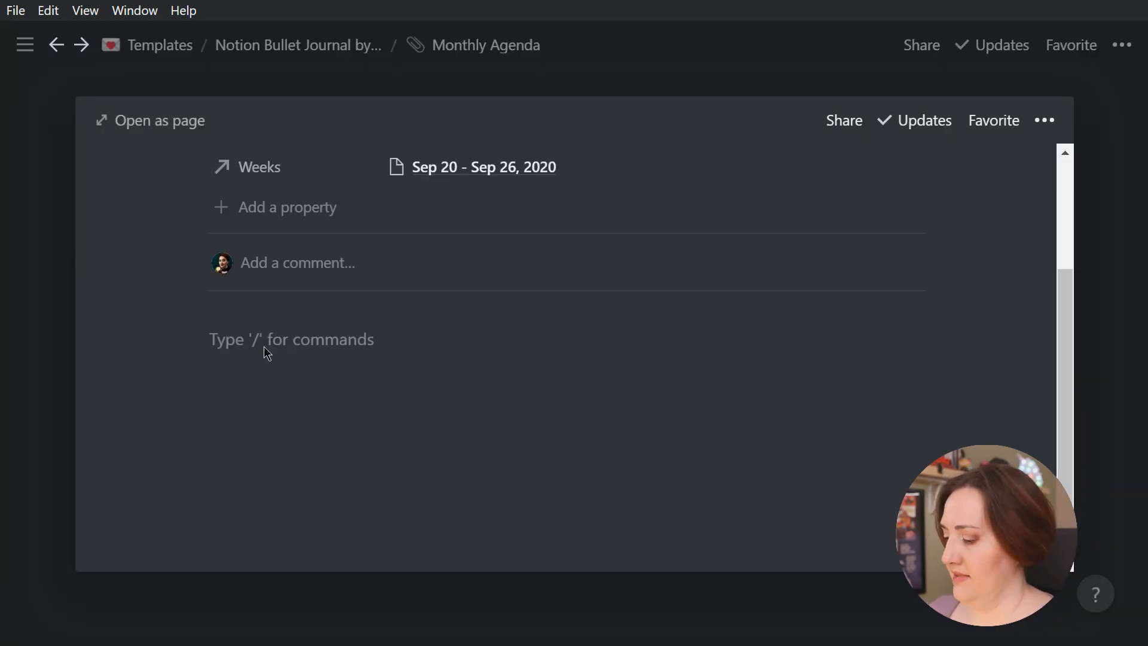
pyautogui.write('/to')
pyautogui.press('Return')
pyautogui.write('Produce 4 YouTube Videos')
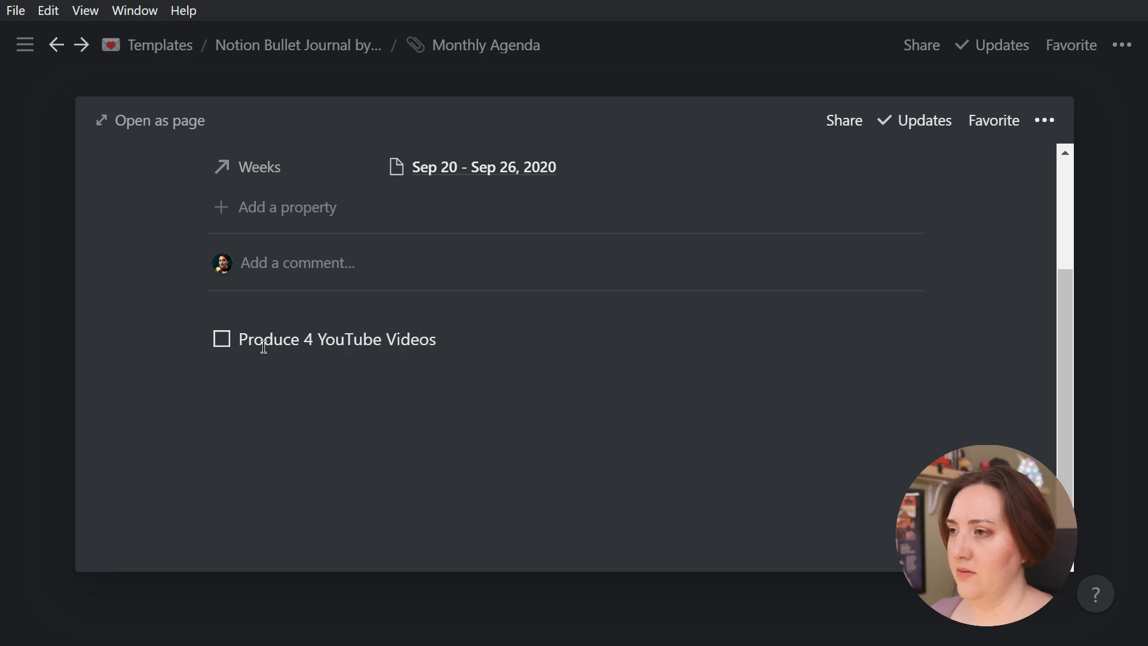
pyautogui.click(56, 326)
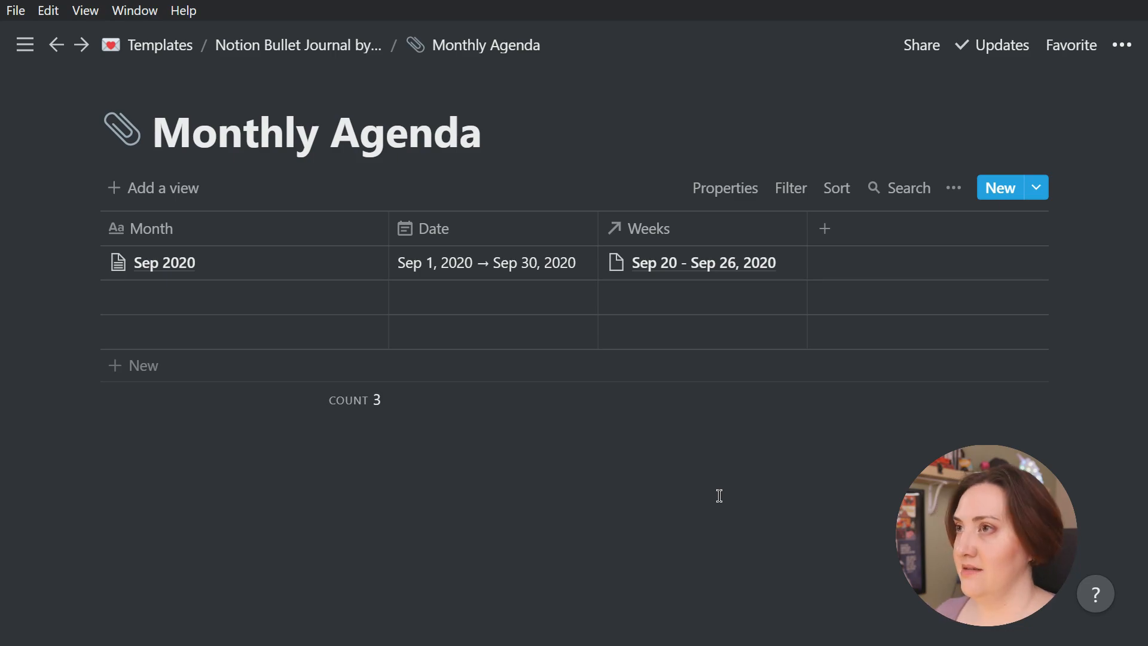
# Add a new entry to the bullet journal's Daily Agenda database and open it as a full page
pyautogui.click(243, 46)
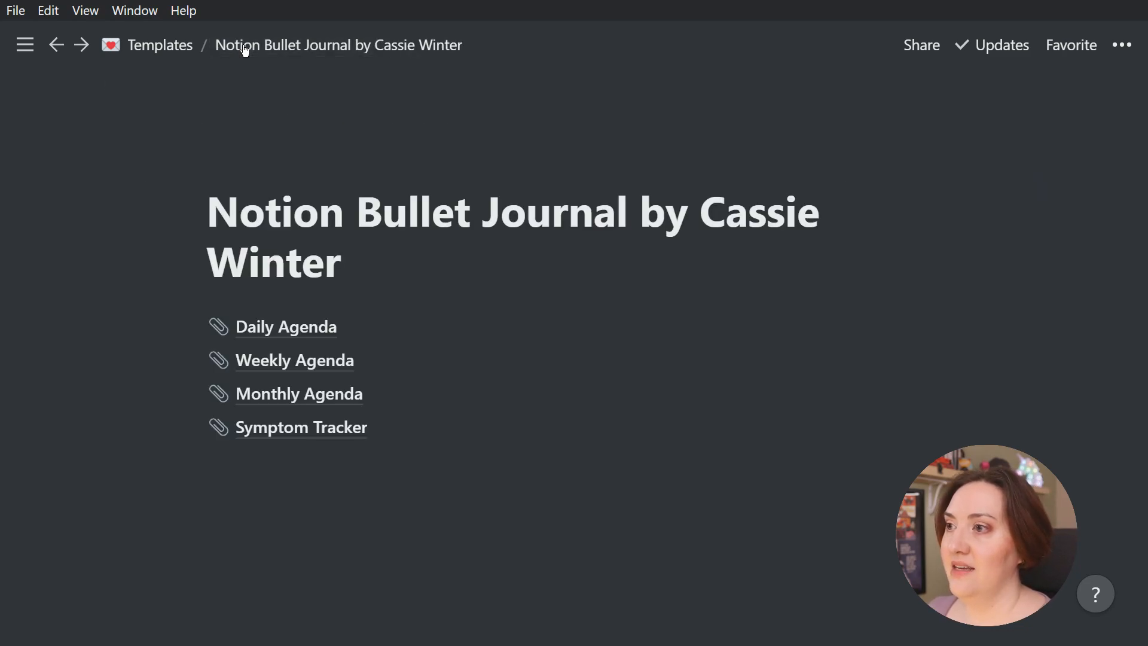
pyautogui.click(291, 328)
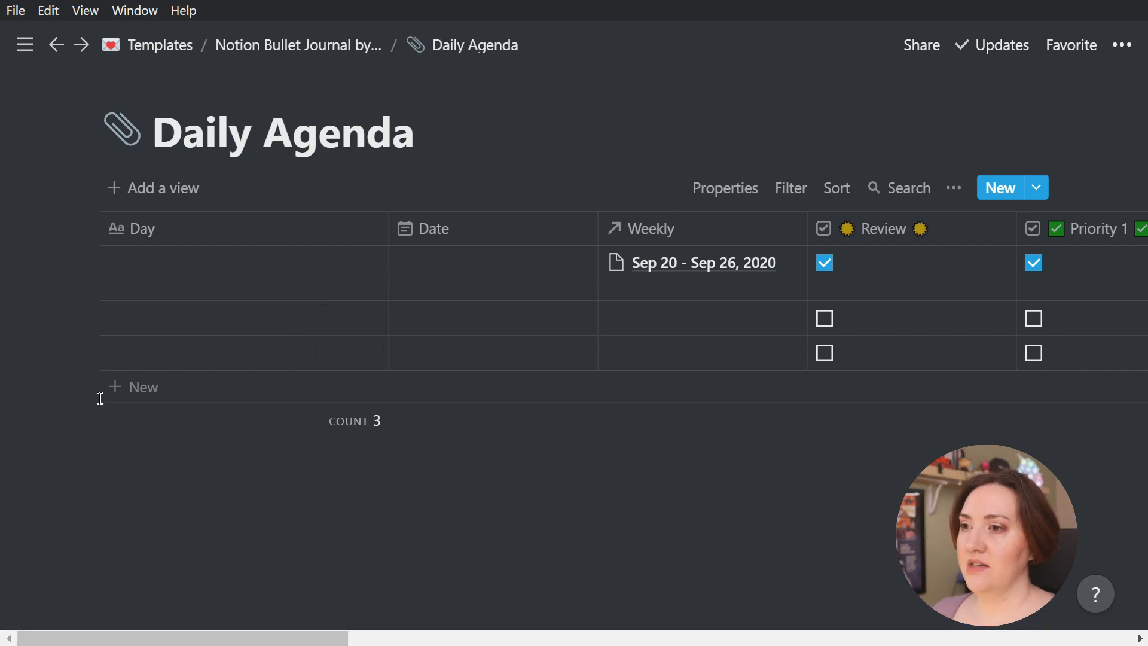
pyautogui.click(142, 389)
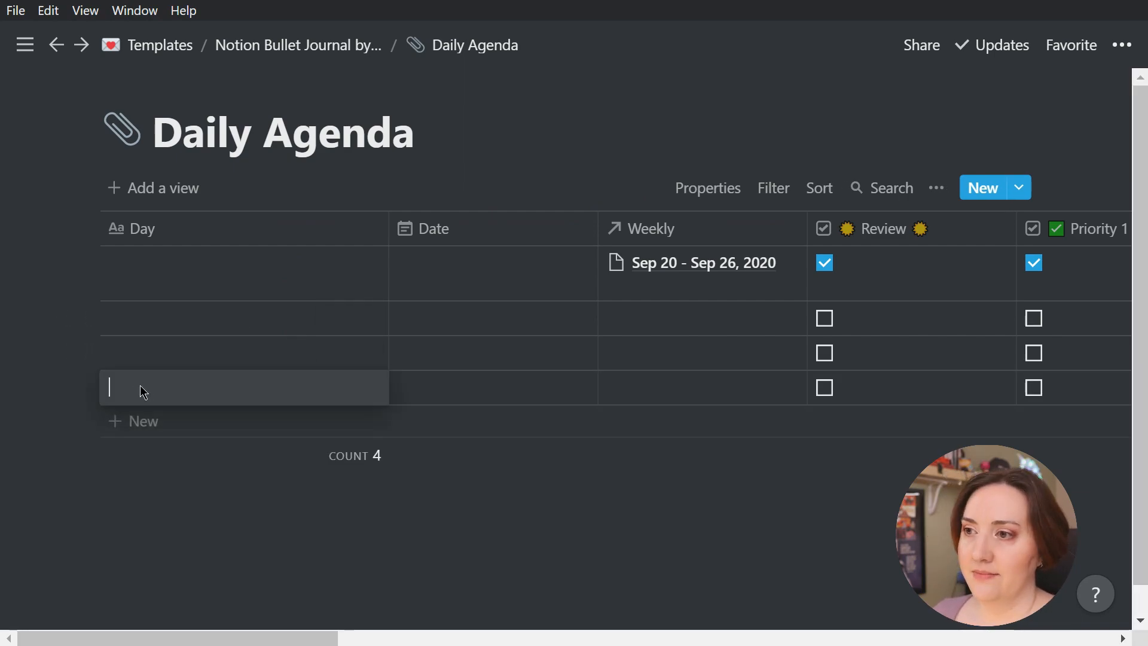
pyautogui.press('Escape')
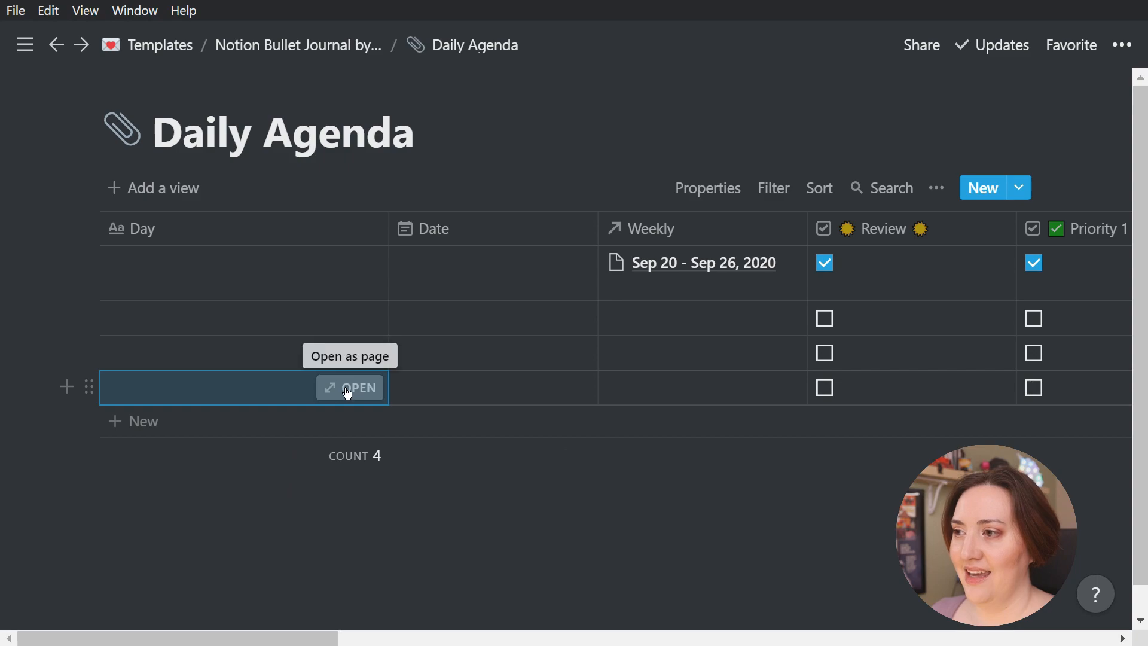
pyautogui.click(349, 389)
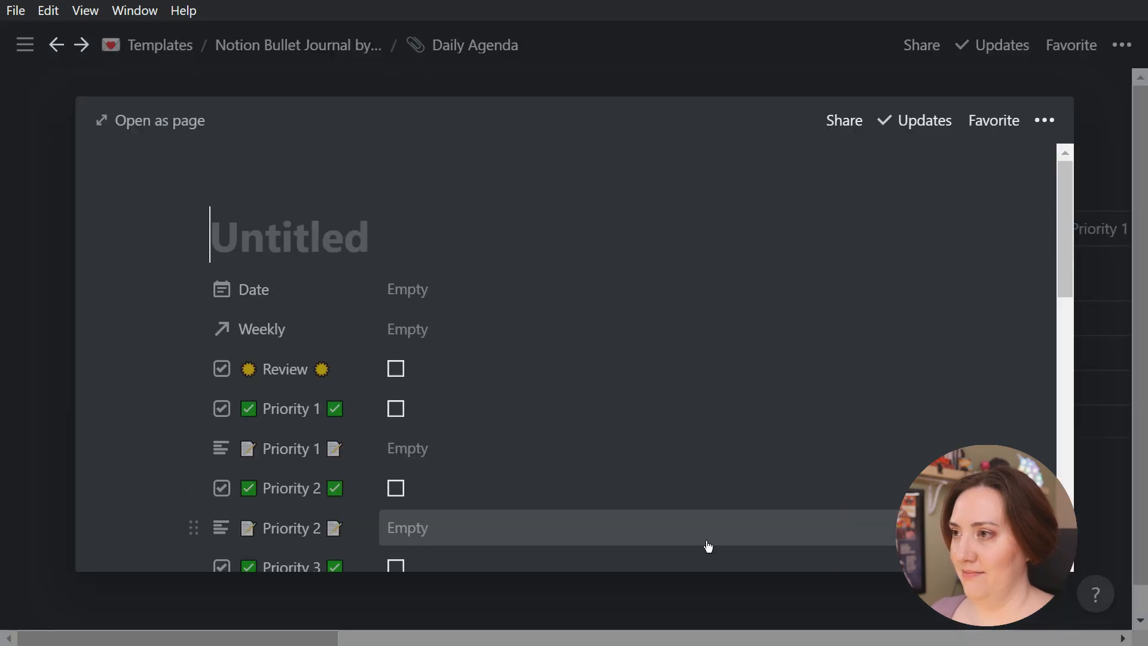
pyautogui.click(174, 120)
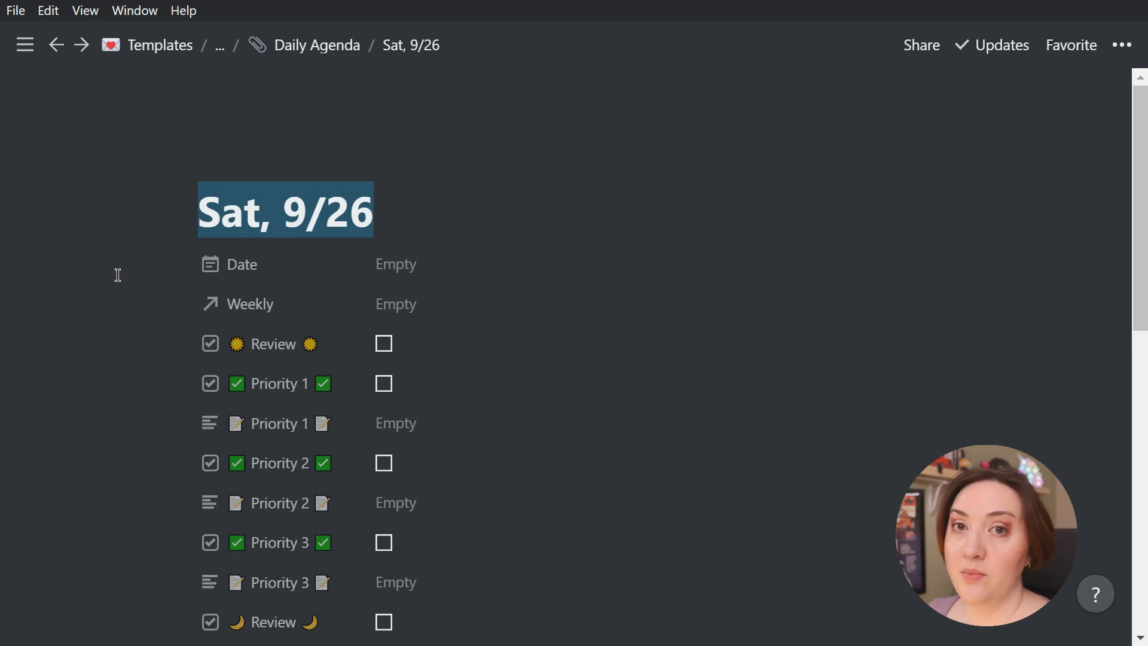
# Title the new daily entry "Mon, 9/21" and set its date to Sep 21, 2020
pyautogui.write('Mo')
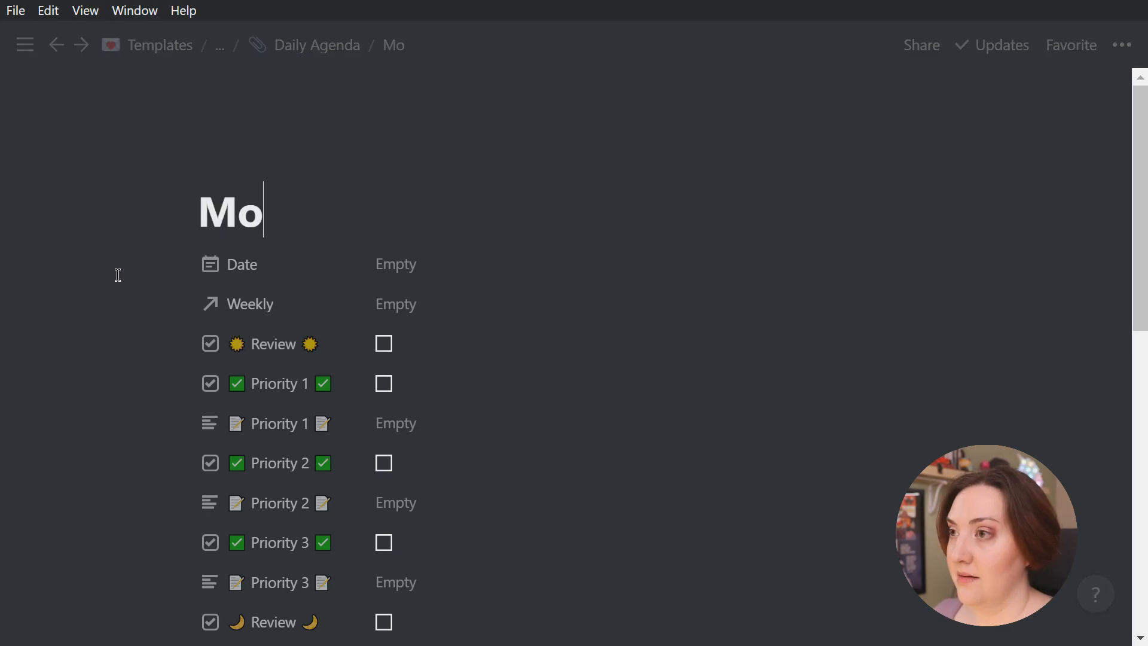
pyautogui.write('n, 9/21')
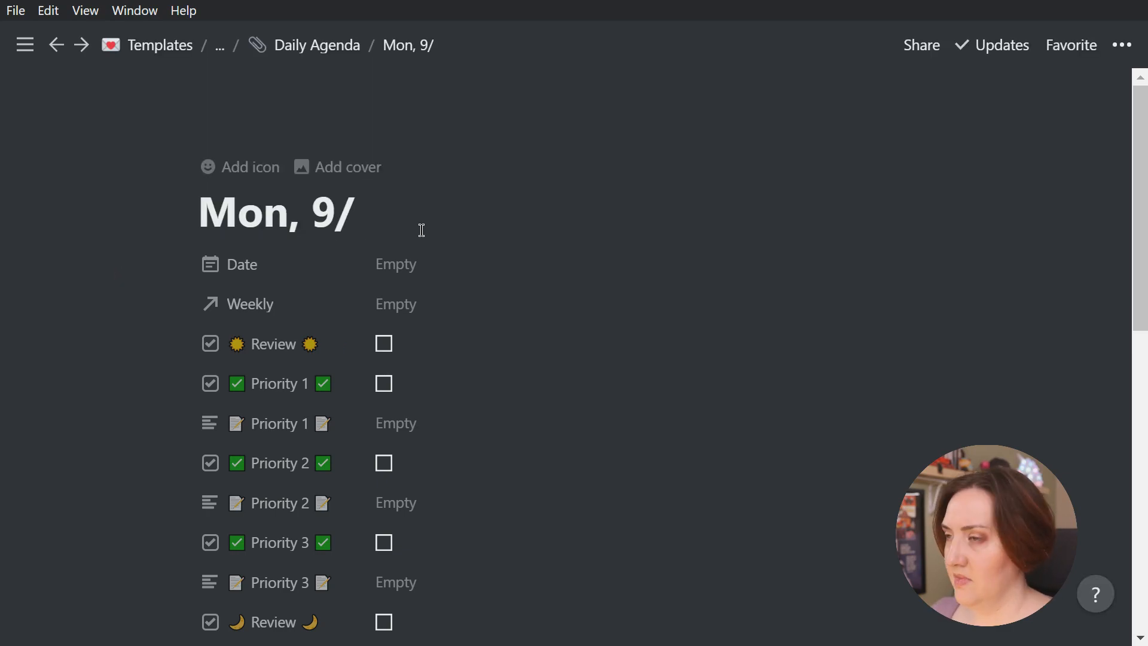
pyautogui.click(441, 265)
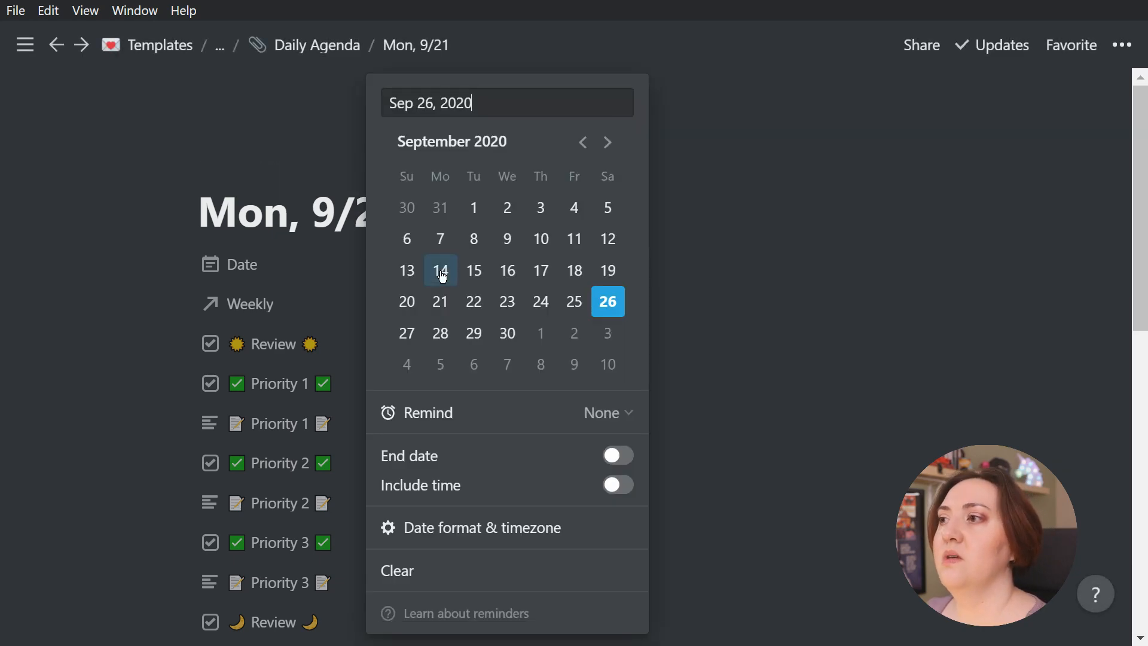
pyautogui.click(440, 302)
pyautogui.click(98, 338)
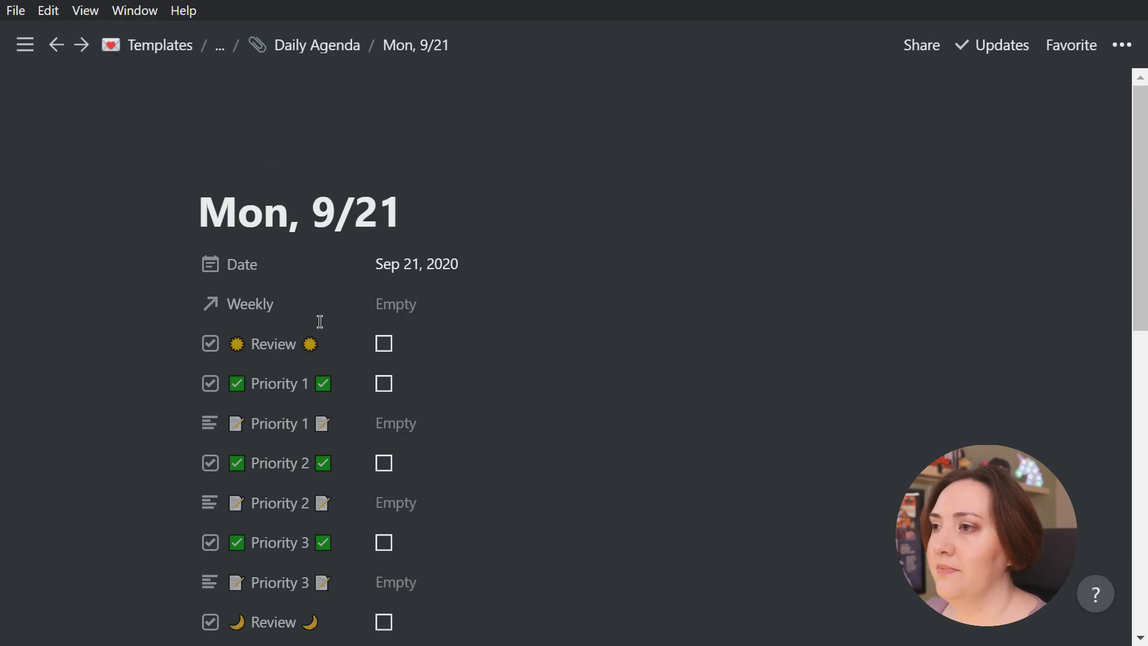
# Relate the Mon, 9/21 entry to the week "Sep 20 - Sep 26, 2020" in its Weekly property
pyautogui.click(435, 305)
pyautogui.click(278, 370)
pyautogui.click(113, 366)
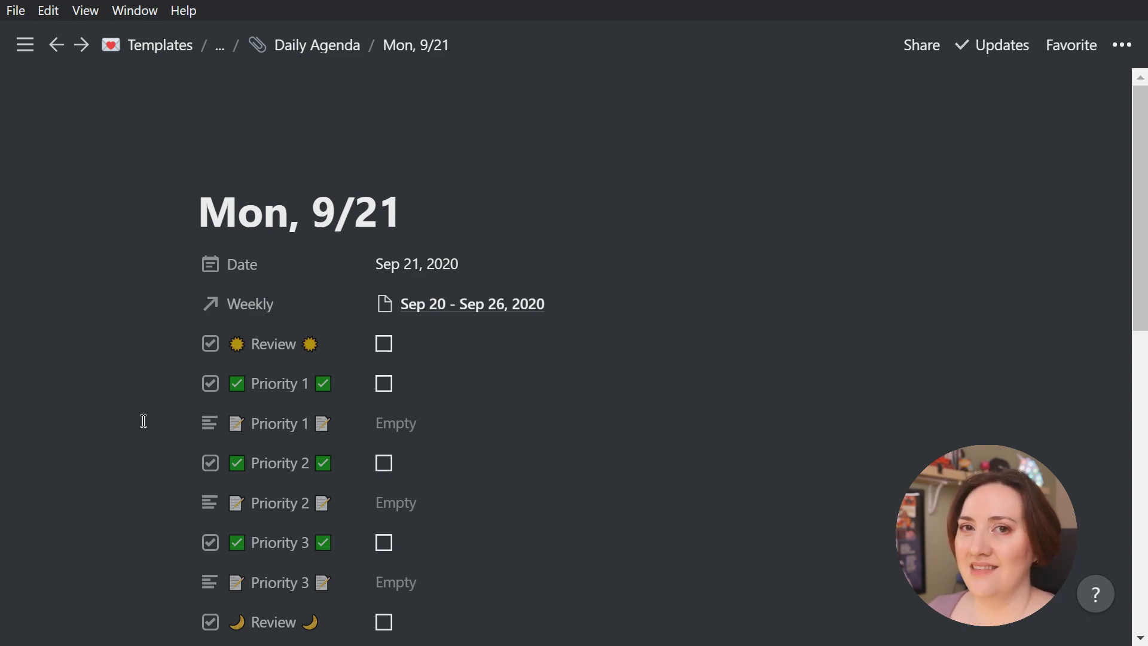
# Apply the "Mon, X/X" template to the Mon, 9/21 page and review the content it fills in
pyautogui.scroll(-3, 143, 421)
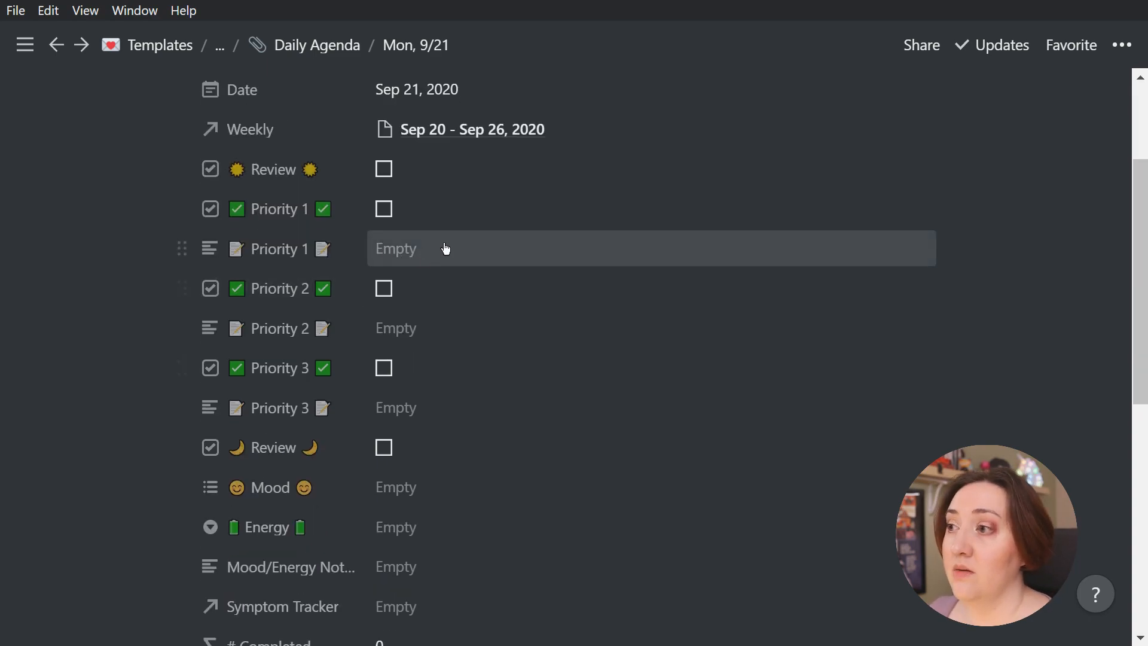
pyautogui.scroll(-9, 440, 415)
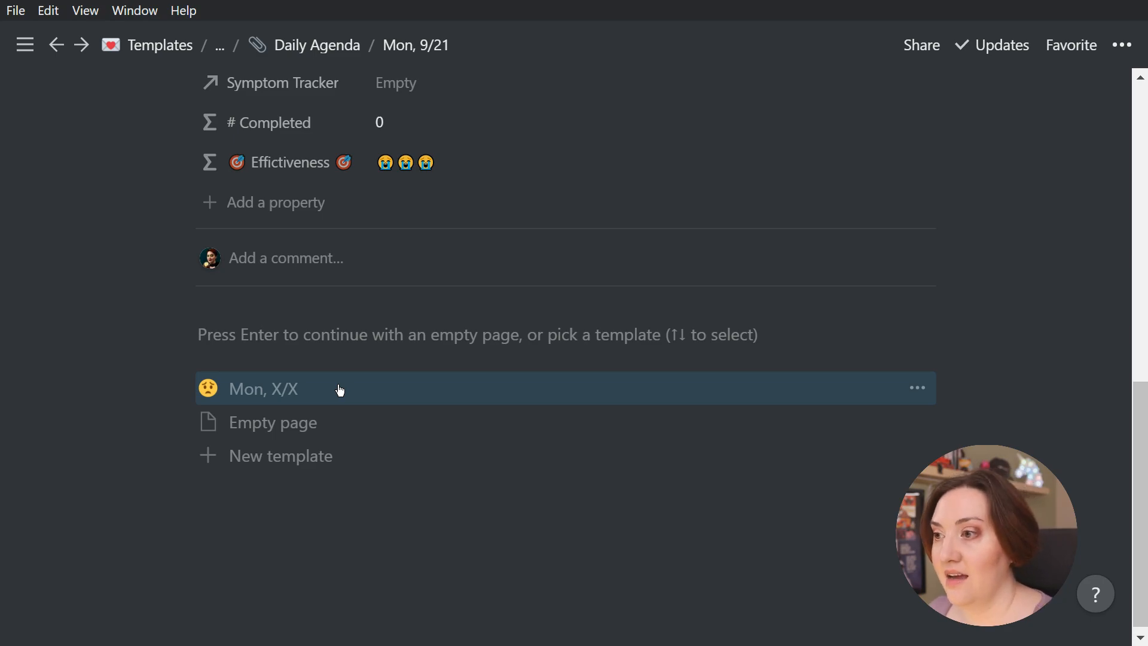
pyautogui.click(299, 392)
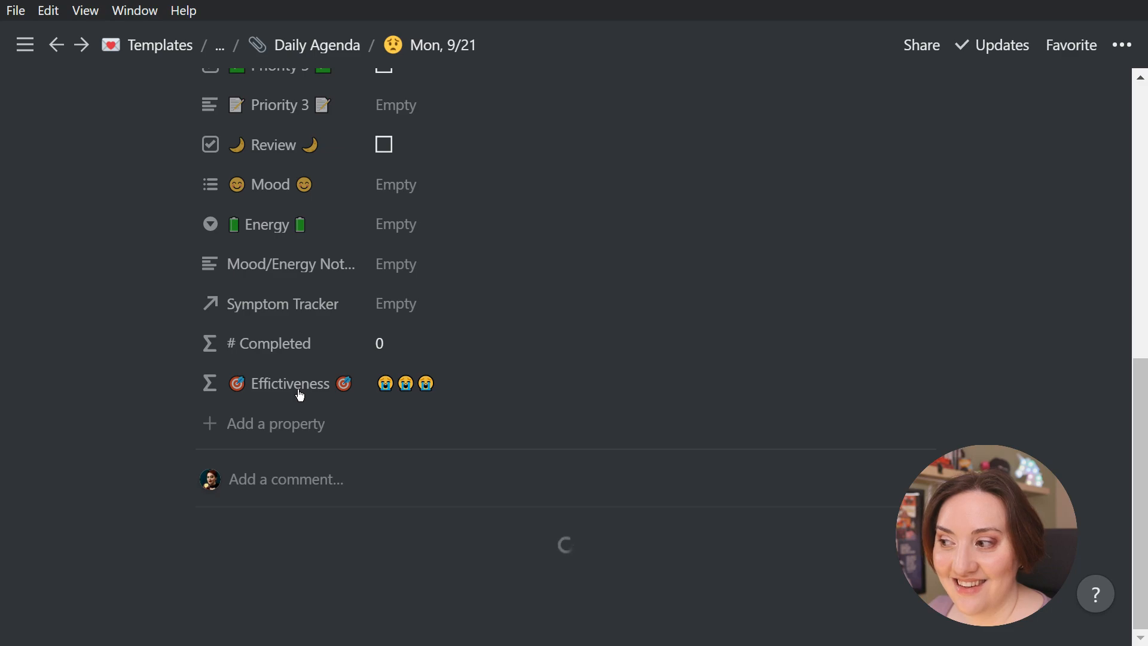
pyautogui.scroll(-6, 299, 392)
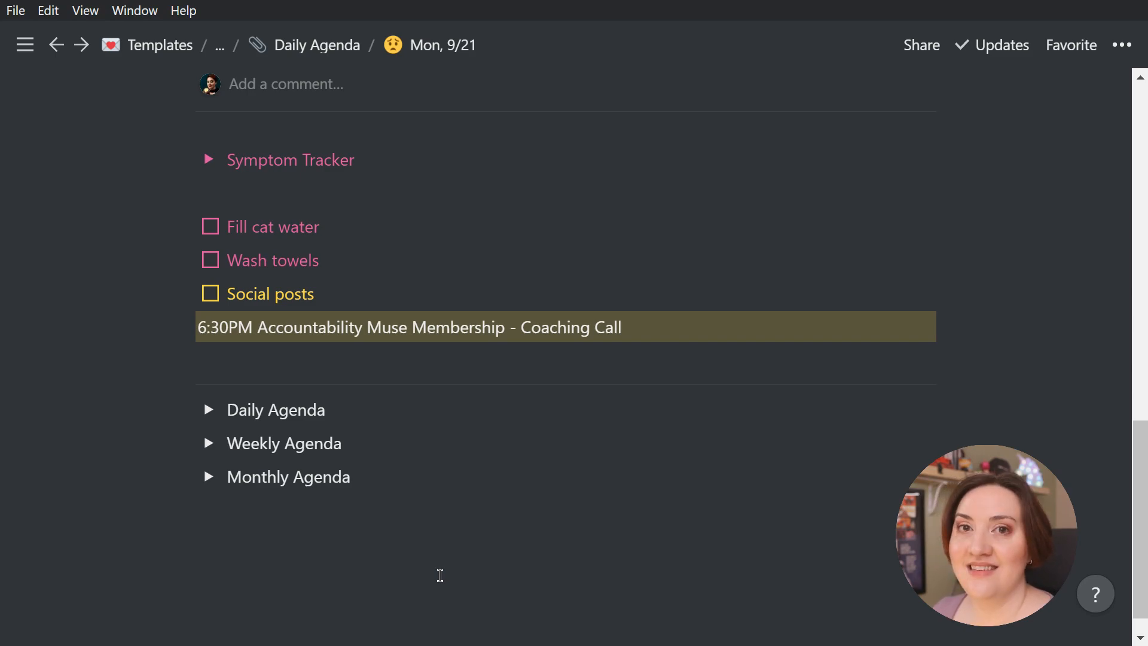
pyautogui.scroll(10, 440, 575)
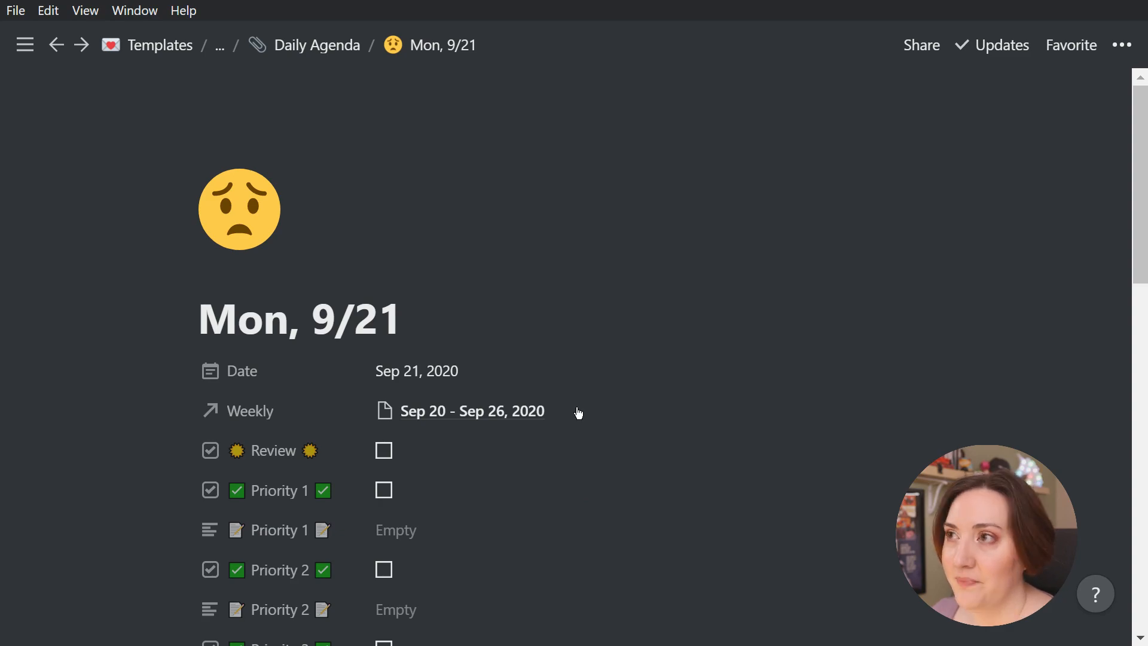
# Duplicate the Daily Agenda database's "Mon, X/X" template and open the copy for editing
pyautogui.click(317, 46)
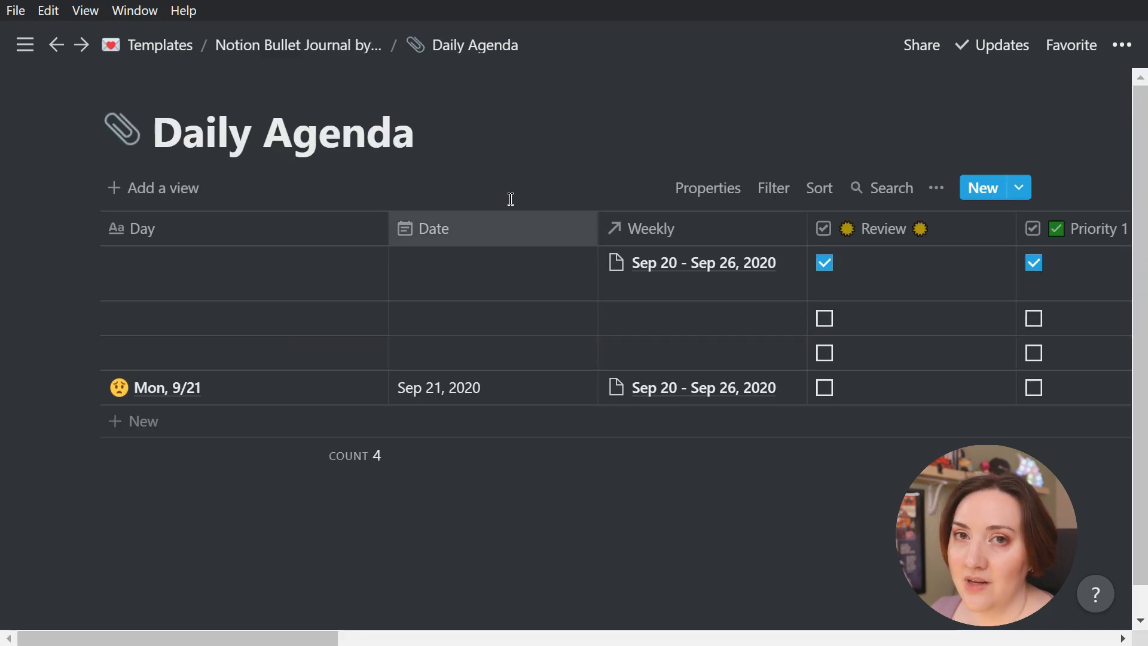
pyautogui.click(1020, 189)
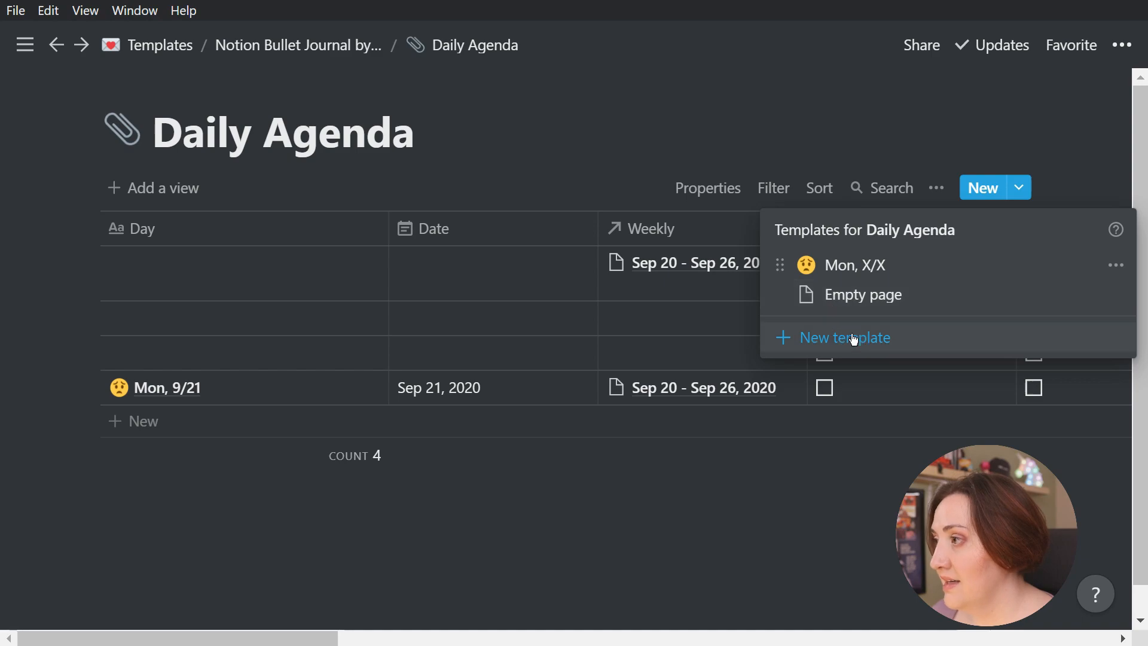
pyautogui.click(1115, 266)
pyautogui.click(962, 264)
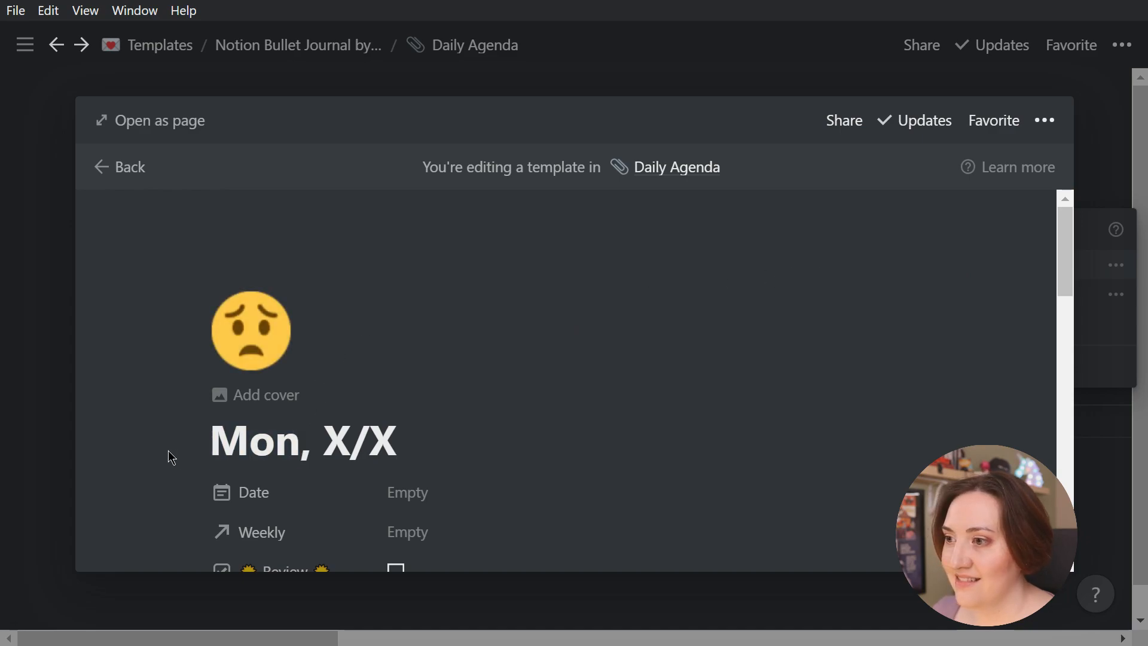
# Rename the duplicated template "Tue, X/X" and change its icon to an orange star
pyautogui.moveTo(299, 442); pyautogui.dragTo(200, 451)
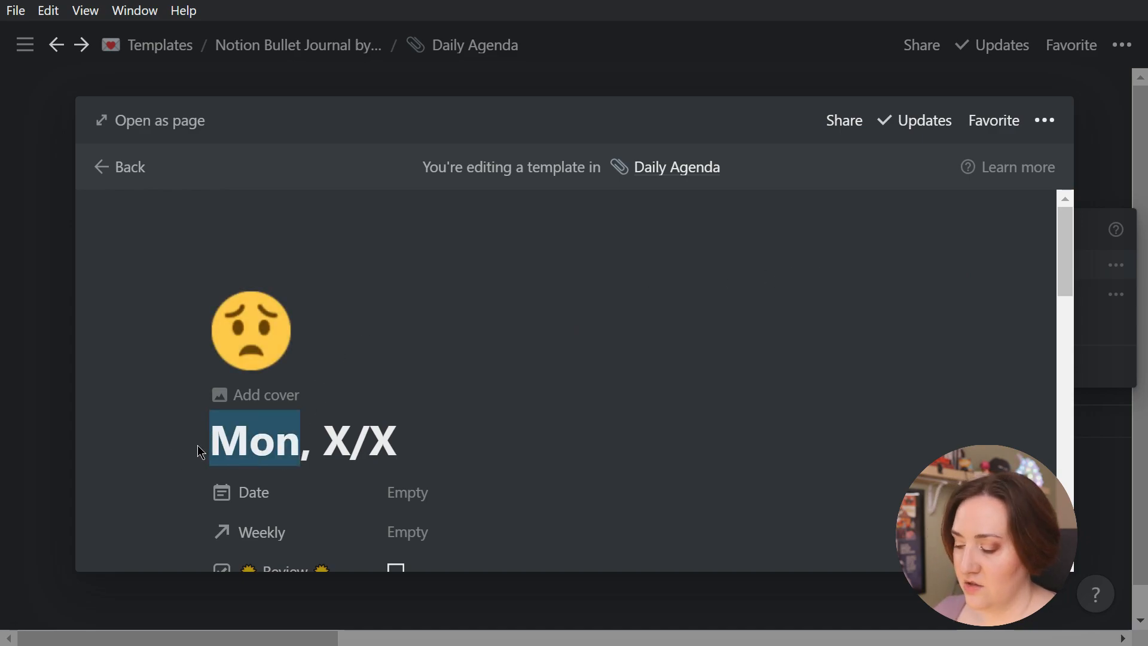
pyautogui.write('Tue')
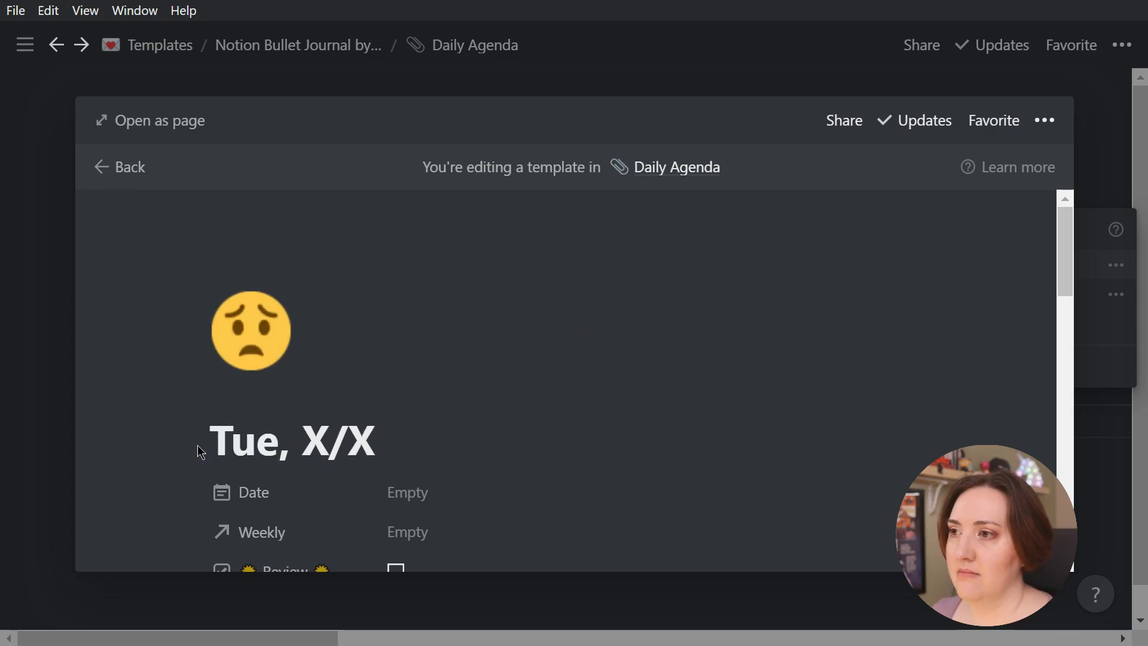
pyautogui.click(270, 343)
pyautogui.click(295, 410)
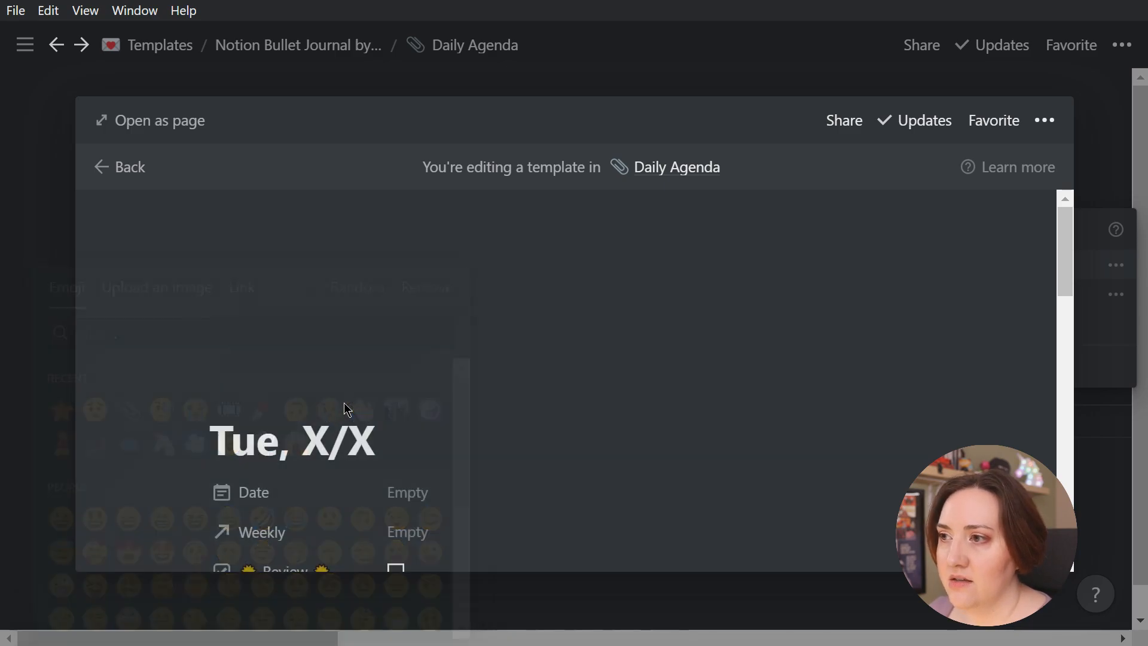
# Delete the three Monday to-do items and the 6:30PM coaching call line from the Tue, X/X template's body
pyautogui.scroll(-5, 578, 411)
pyautogui.scroll(-10, 578, 411)
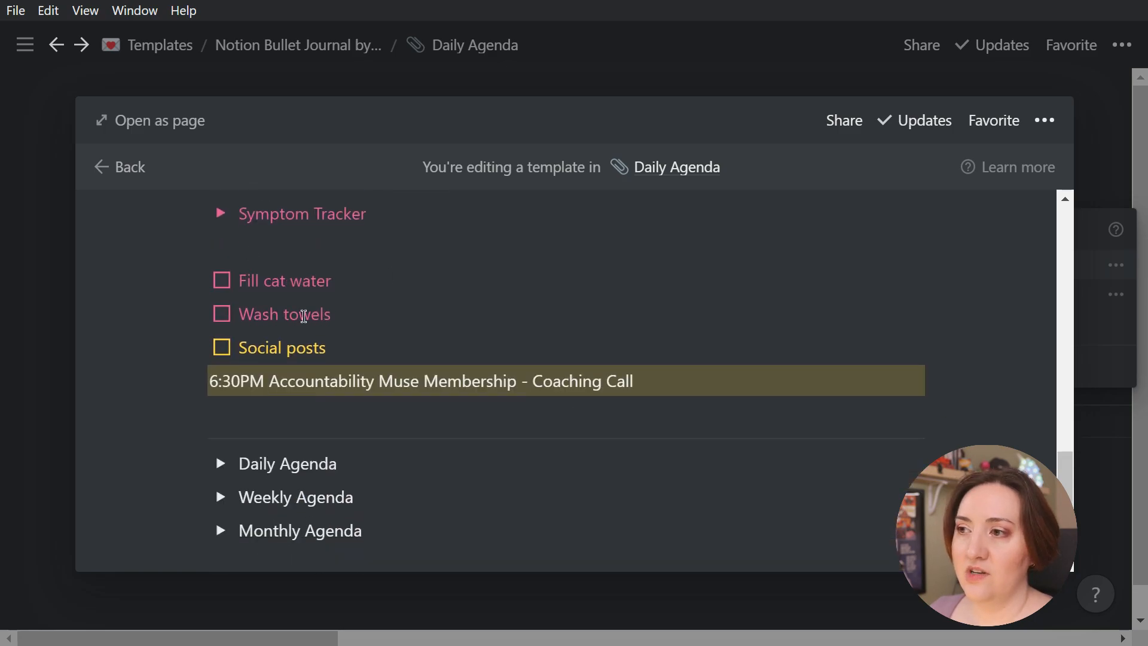
pyautogui.click(637, 381)
pyautogui.moveTo(636, 381); pyautogui.dragTo(170, 311)
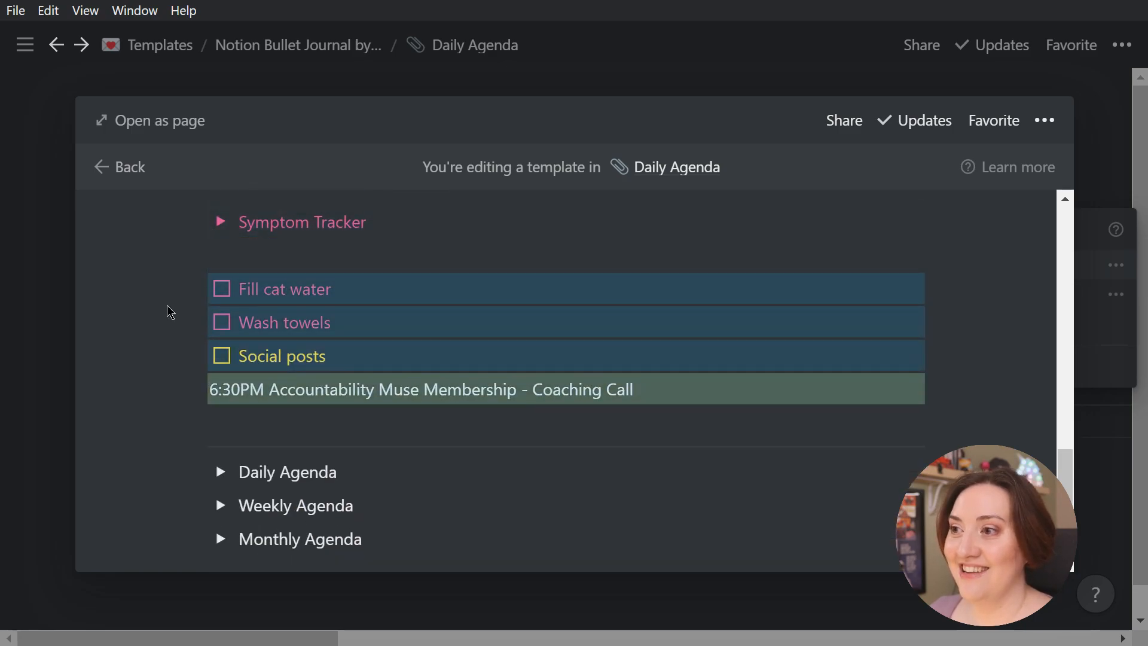
pyautogui.press('Delete')
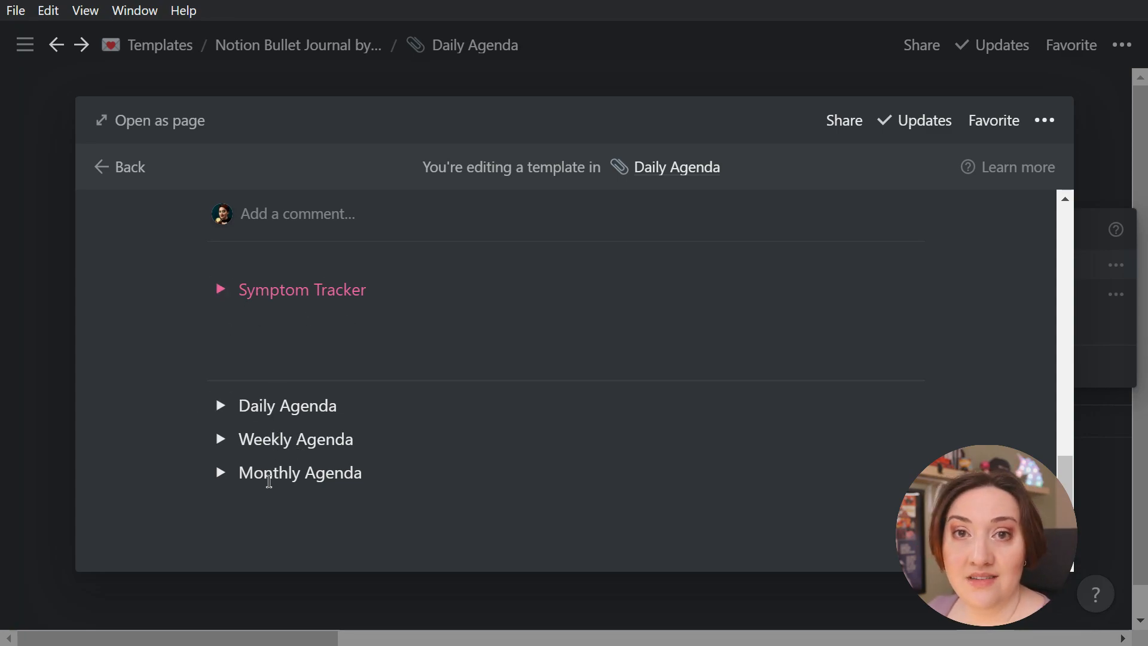
# Add a to-do item reading "Tuesday to-do's" above the divider in the Tue, X/X template, and close the template
pyautogui.click(276, 333)
pyautogui.click(279, 355)
pyautogui.write('/to')
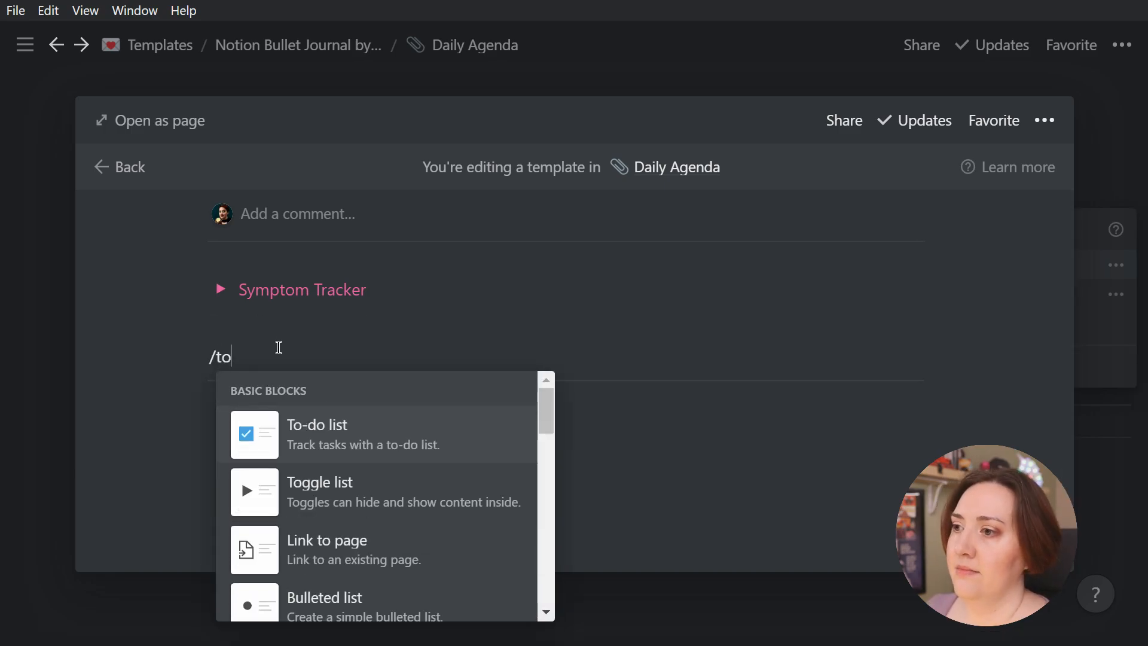
pyautogui.press('Return')
pyautogui.write('Tue')
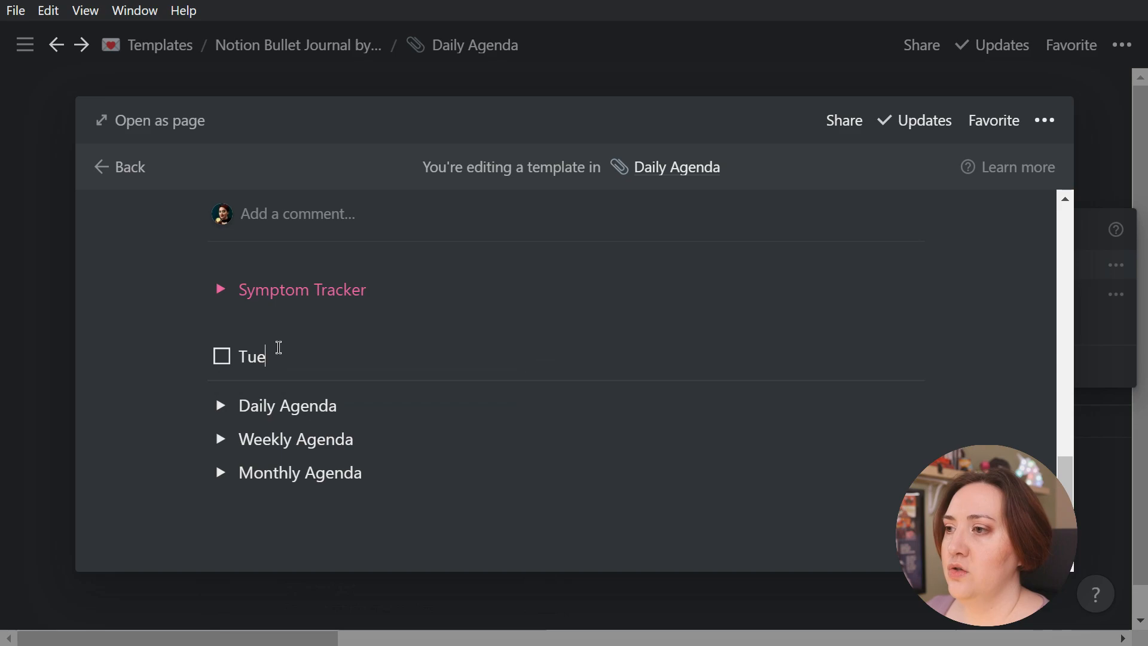
pyautogui.write("sday to-do's")
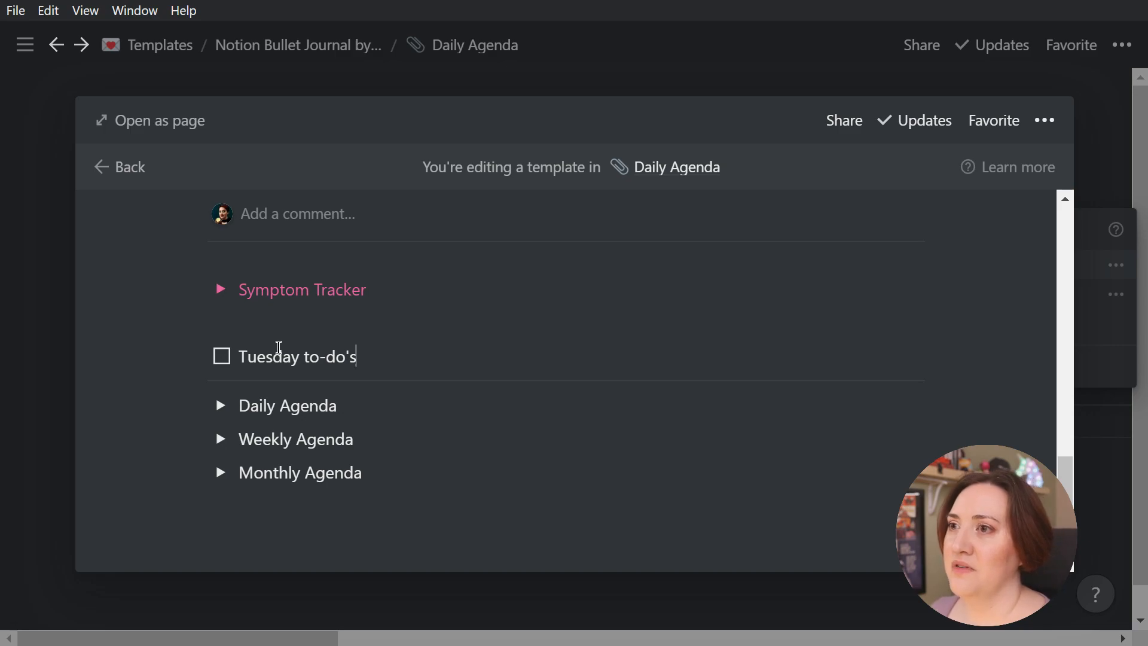
pyautogui.click(57, 312)
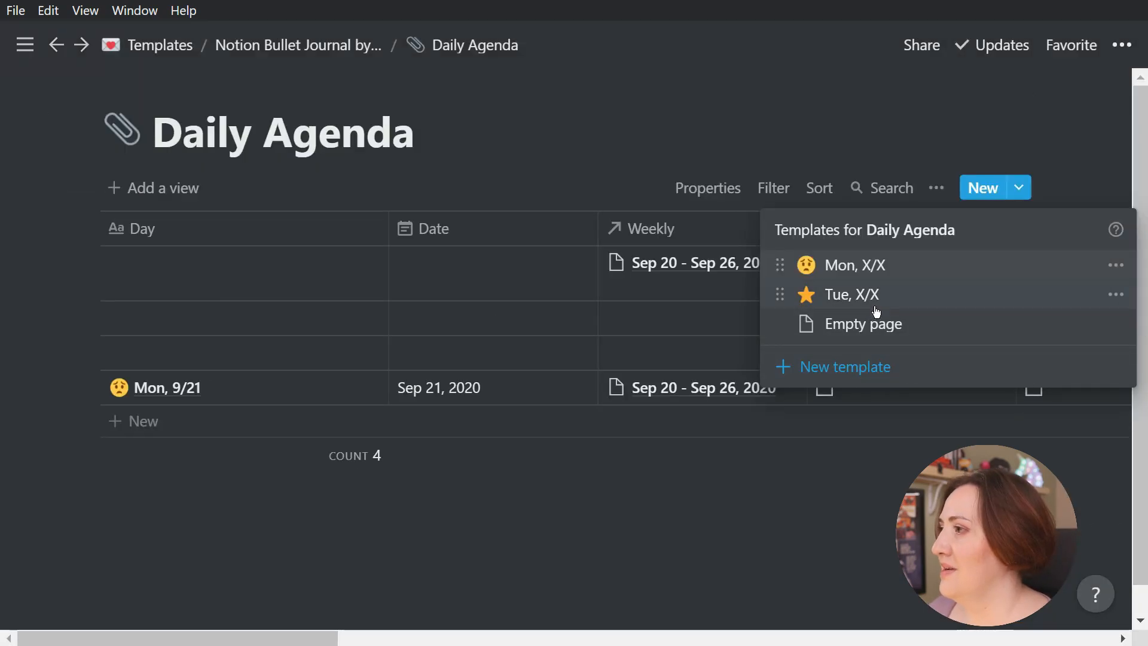
pyautogui.click(329, 545)
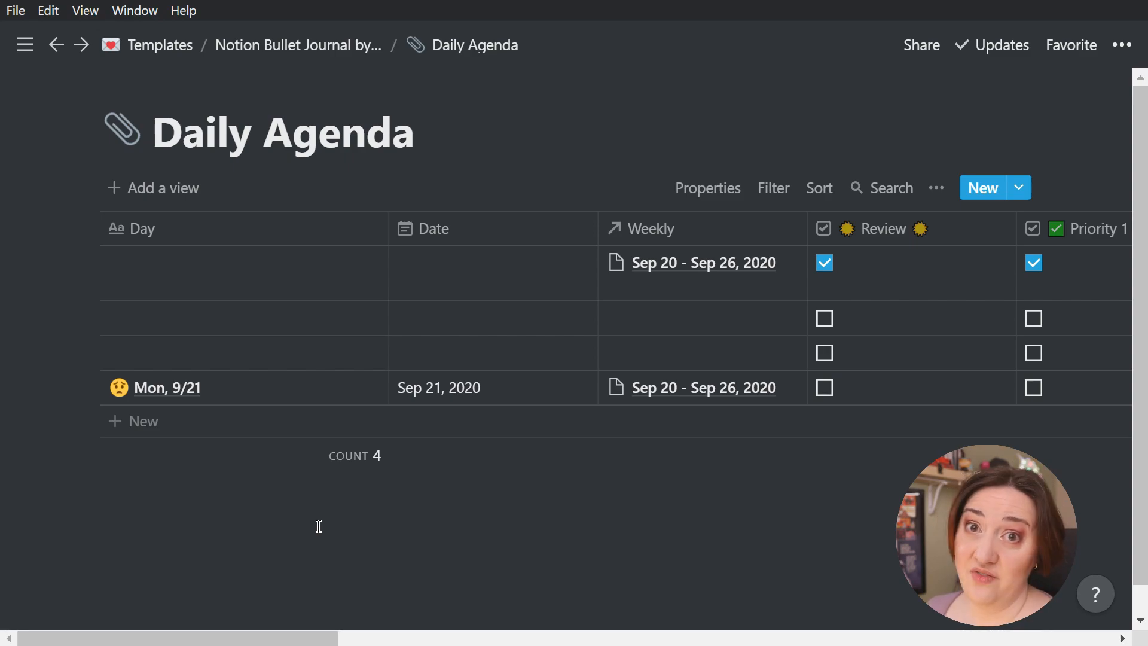
# Create a Daily Agenda entry from the "Tue, X/X" template and title it "Tue, 9/22"
pyautogui.click(1019, 189)
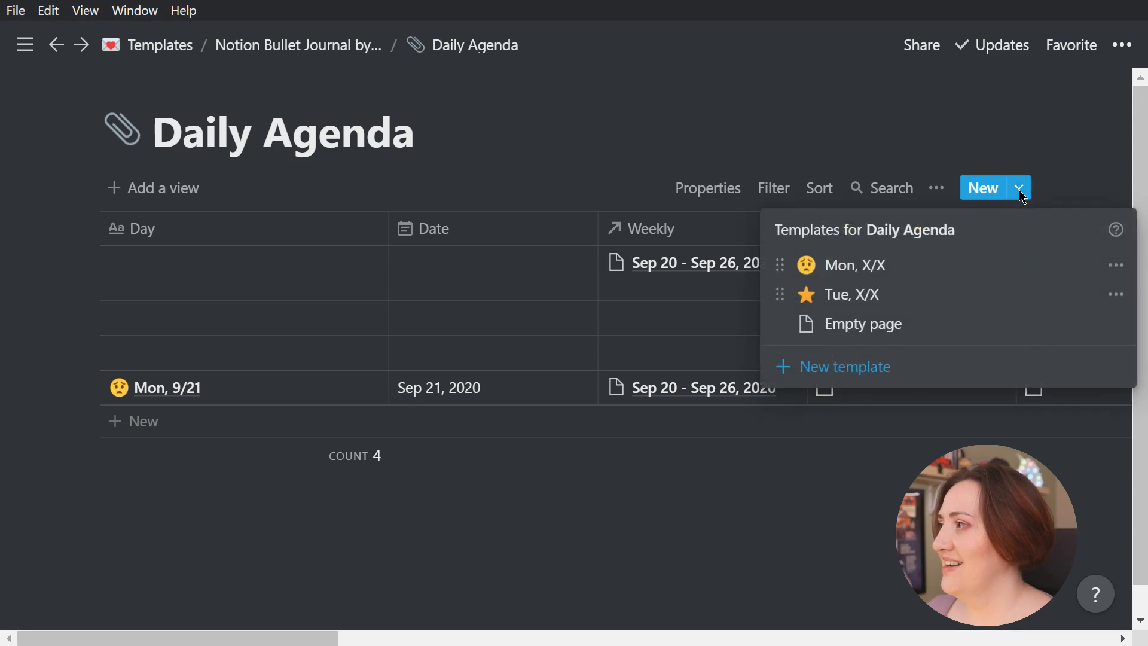
pyautogui.click(861, 295)
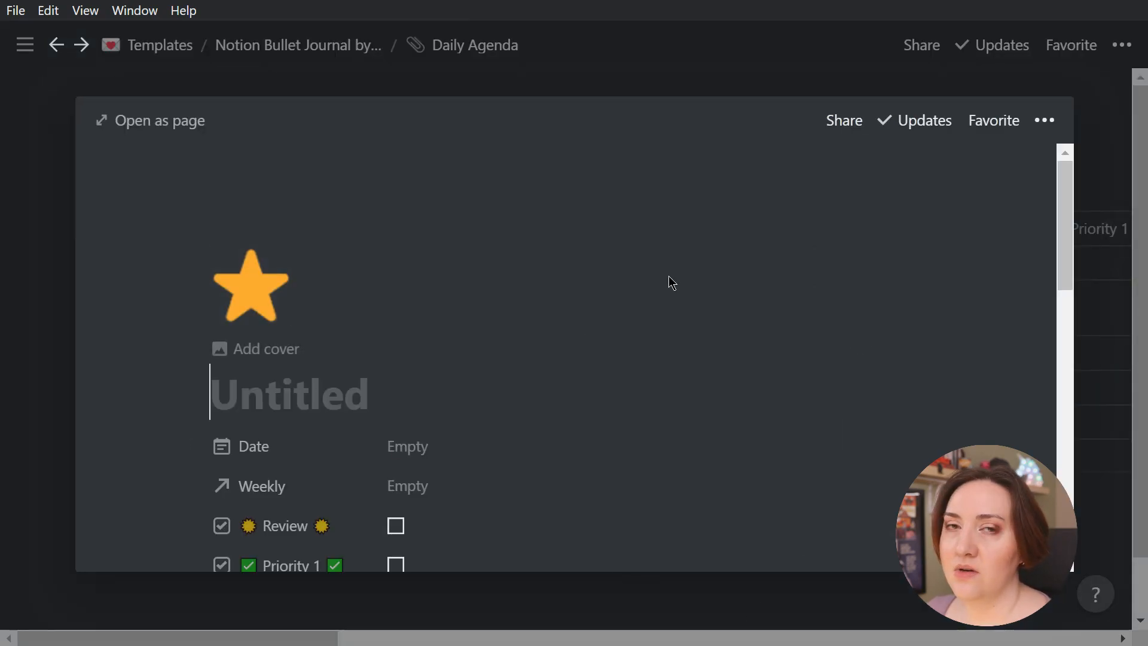
pyautogui.scroll(-10, 619, 371)
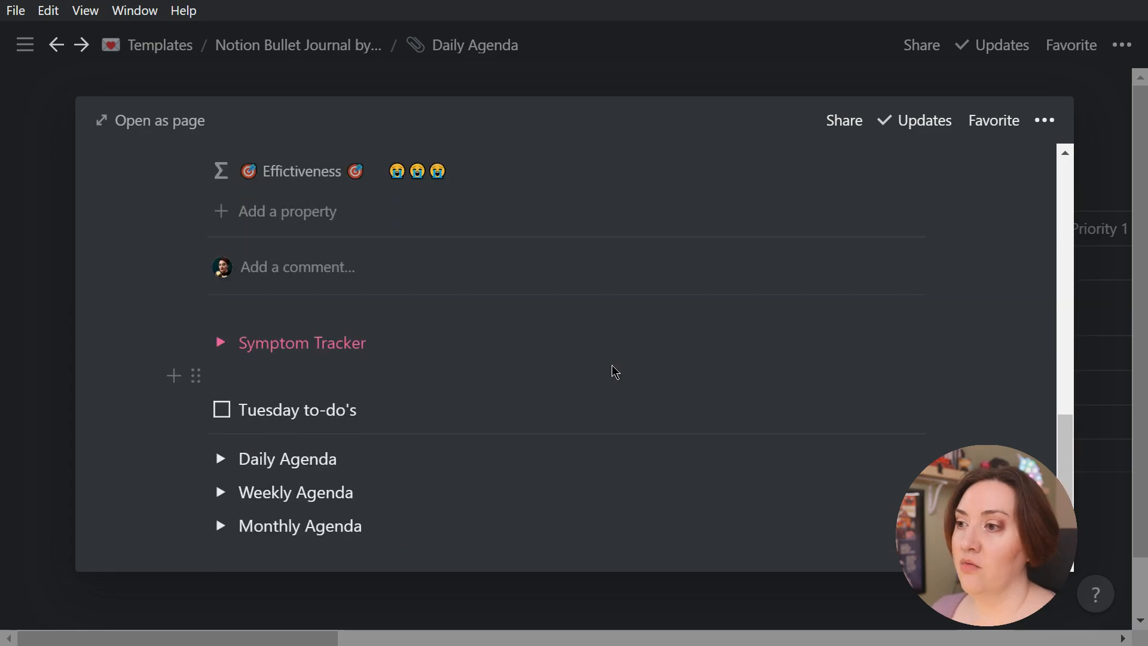
pyautogui.scroll(10, 576, 485)
pyautogui.click(530, 405)
pyautogui.write('Tue, 9')
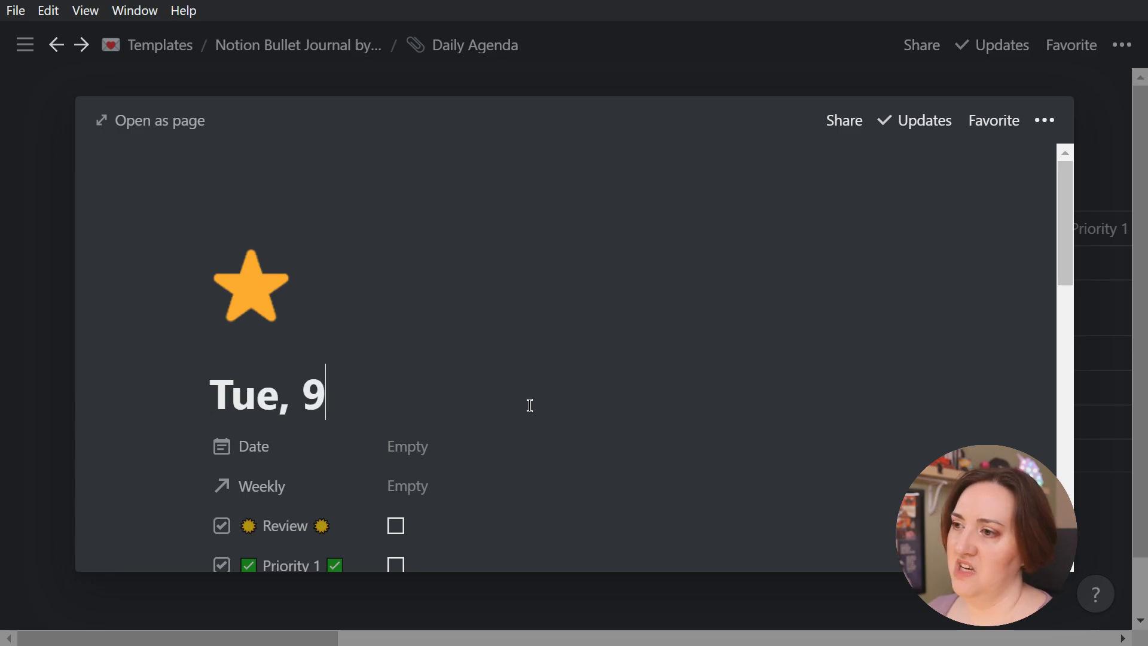
pyautogui.write('/22')
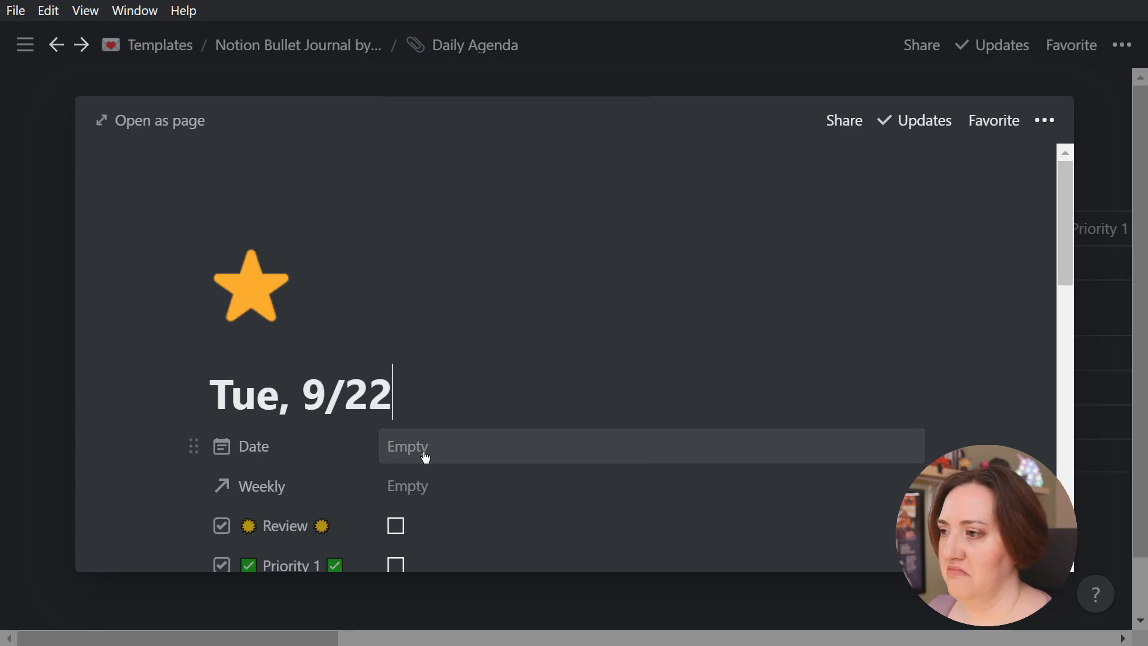
# Set the Tue, 9/22 entry's Date to Sep 22, 2020, and close the entry
pyautogui.click(425, 457)
pyautogui.click(485, 301)
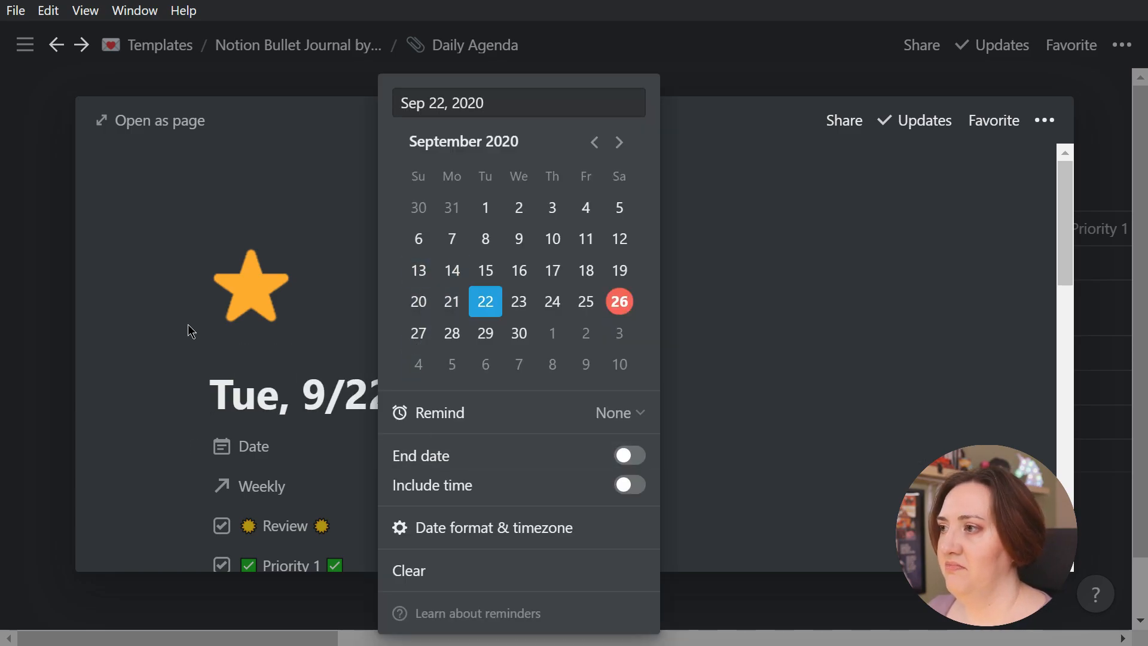
pyautogui.click(60, 351)
pyautogui.click(71, 344)
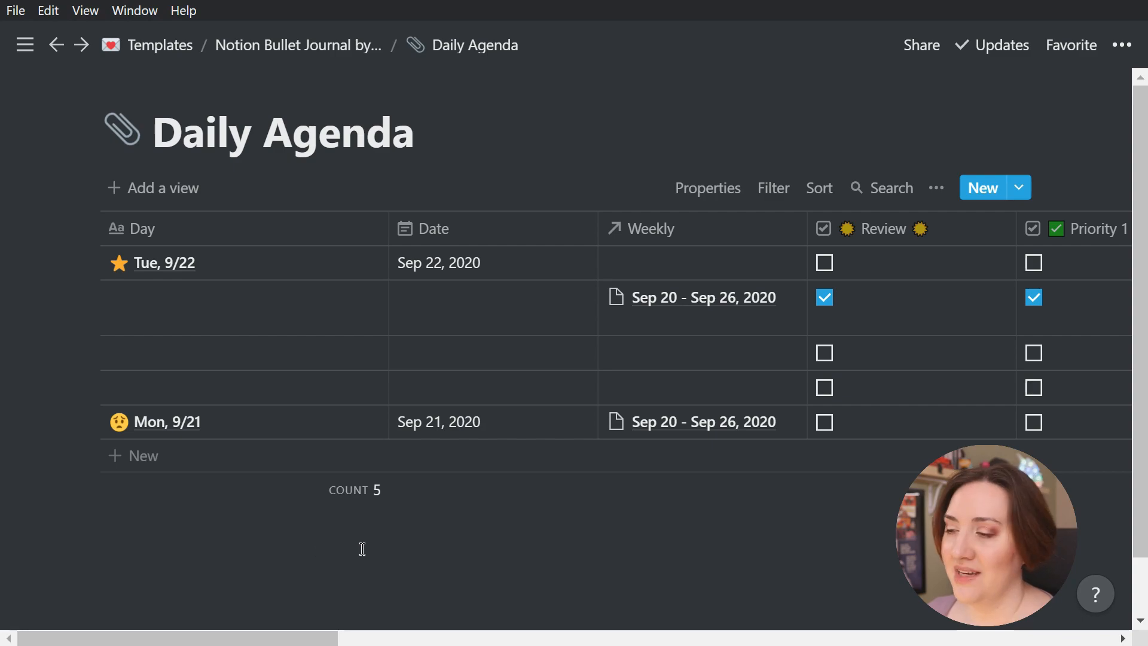
# Open the "Mon, X/X" template for editing as a full page and expand its Daily Agenda toggle
pyautogui.click(1020, 190)
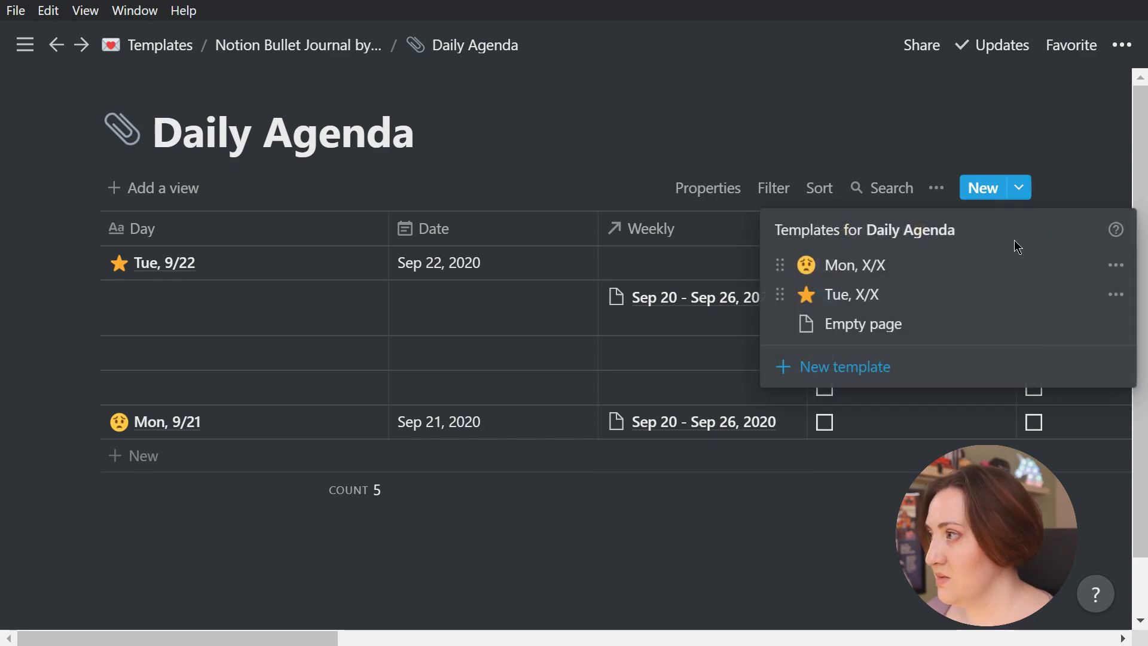
pyautogui.click(1115, 265)
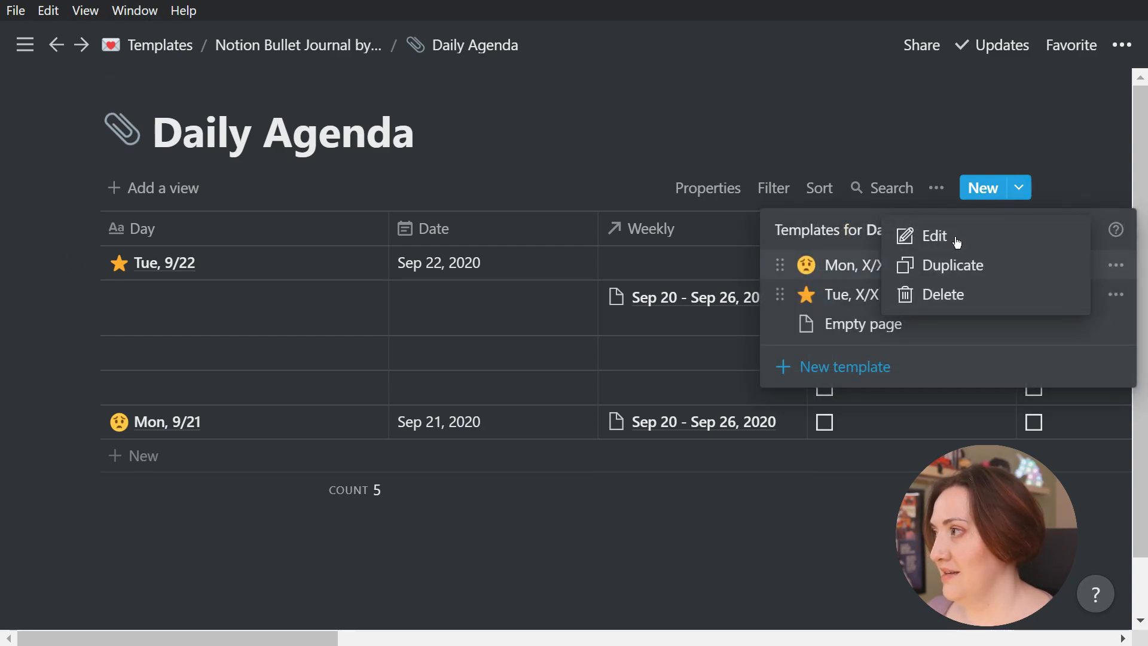
pyautogui.click(955, 241)
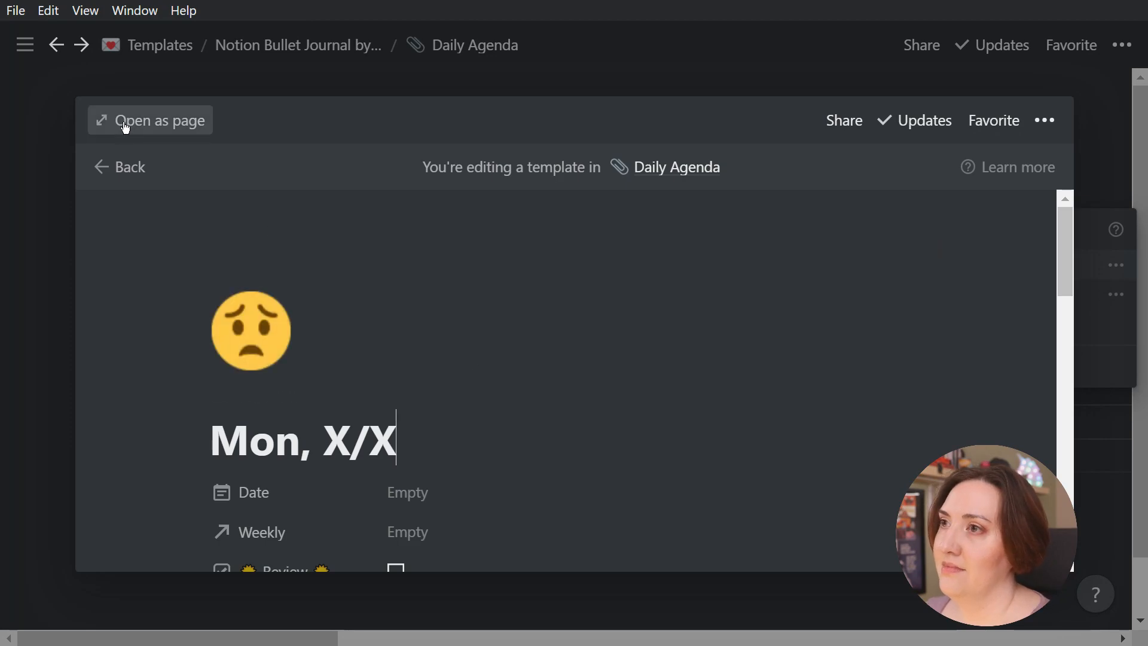
pyautogui.click(123, 123)
pyautogui.scroll(-15, 536, 340)
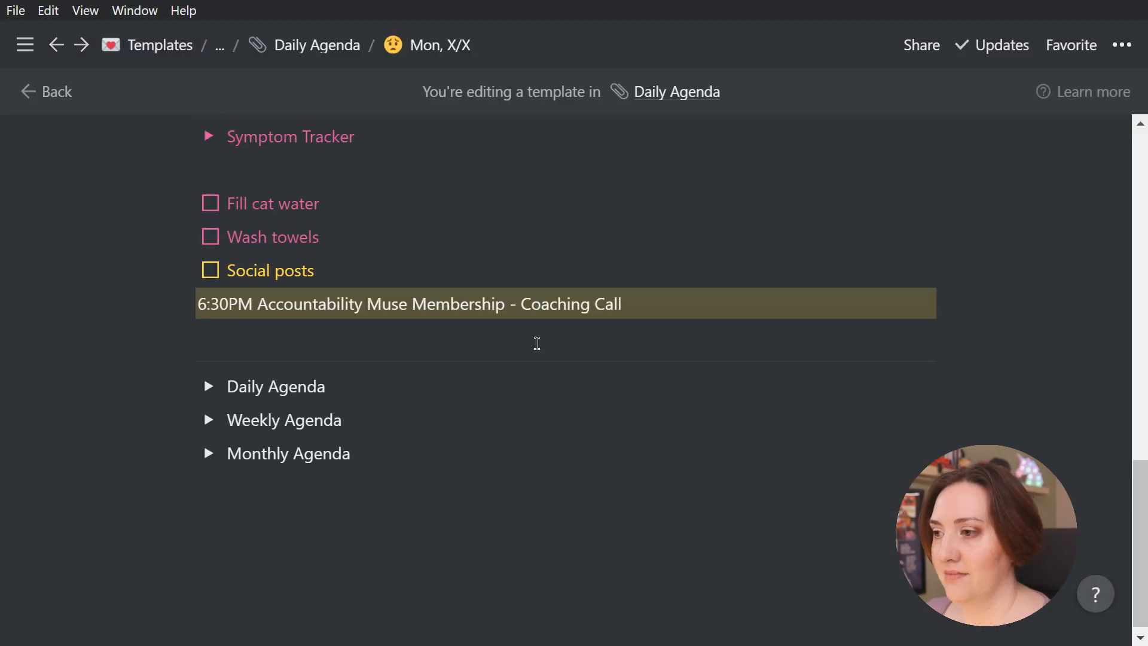
pyautogui.click(208, 377)
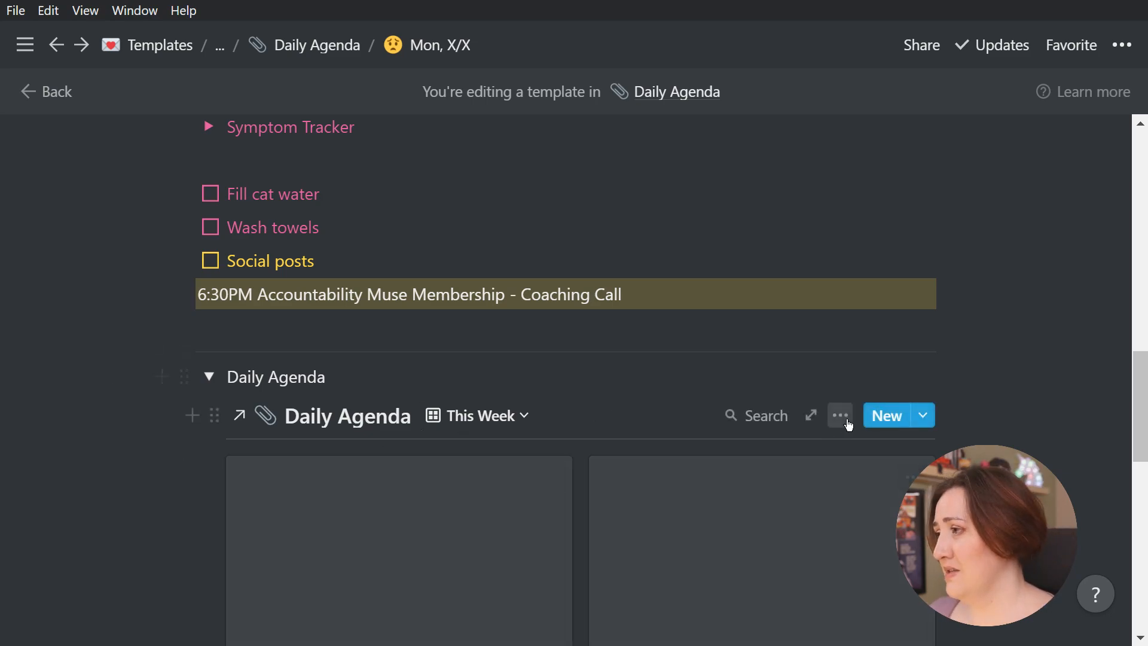
# Add a filter to the linked Daily Agenda's This Week view where Weekly contains "Sep 20 - Sep 26, 2020"
pyautogui.click(839, 417)
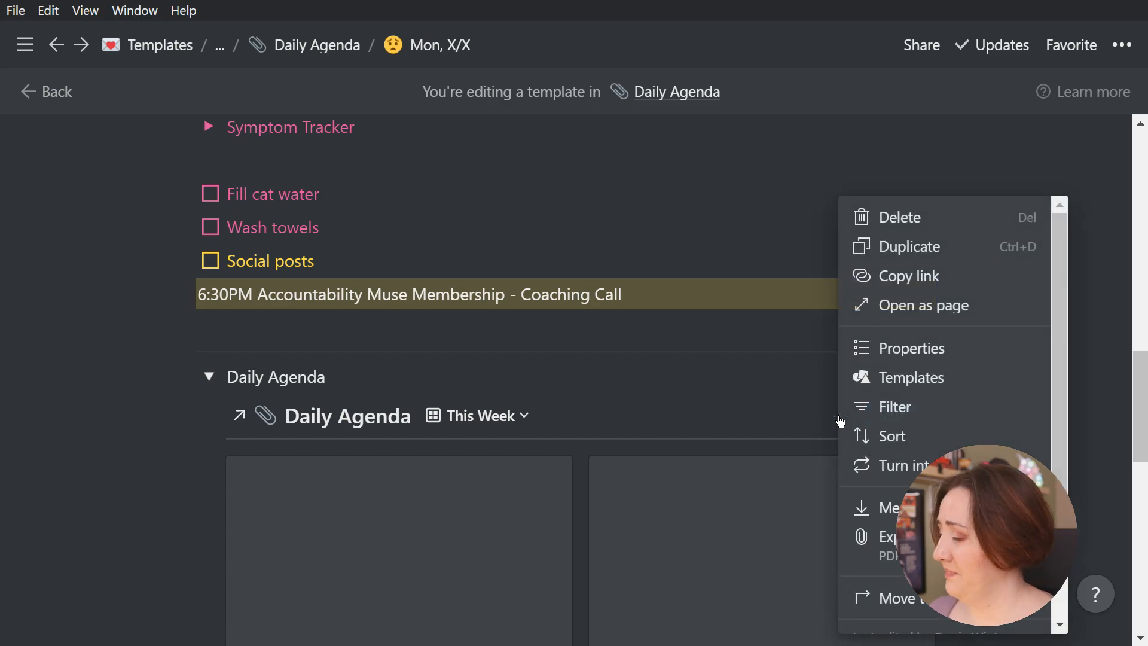
pyautogui.click(892, 410)
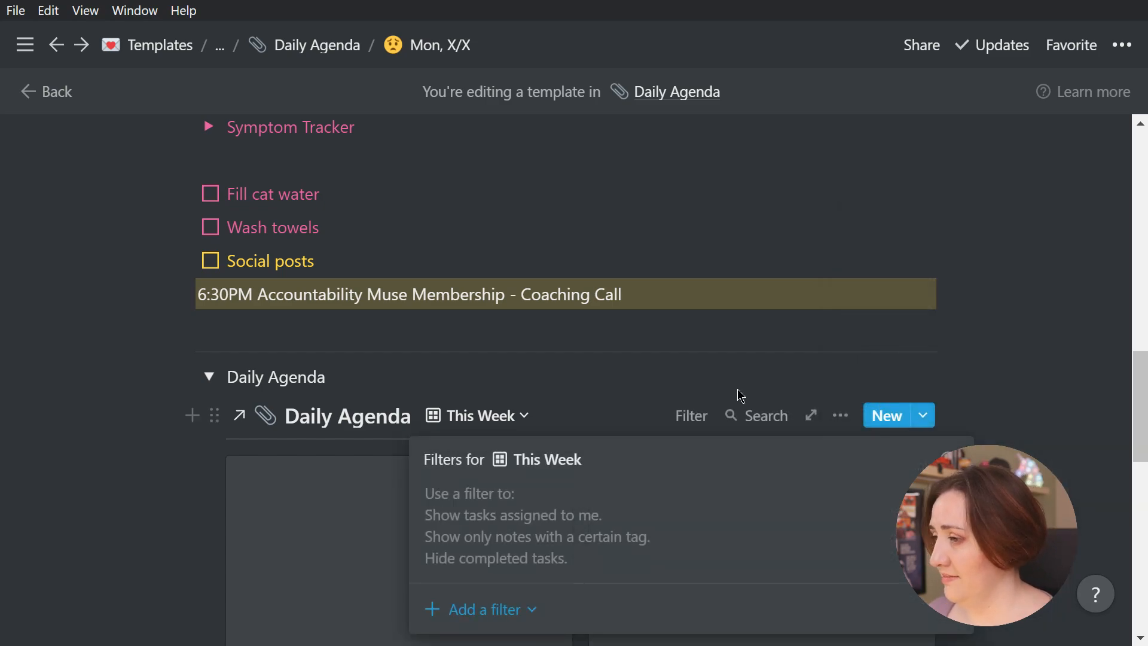
pyautogui.click(488, 612)
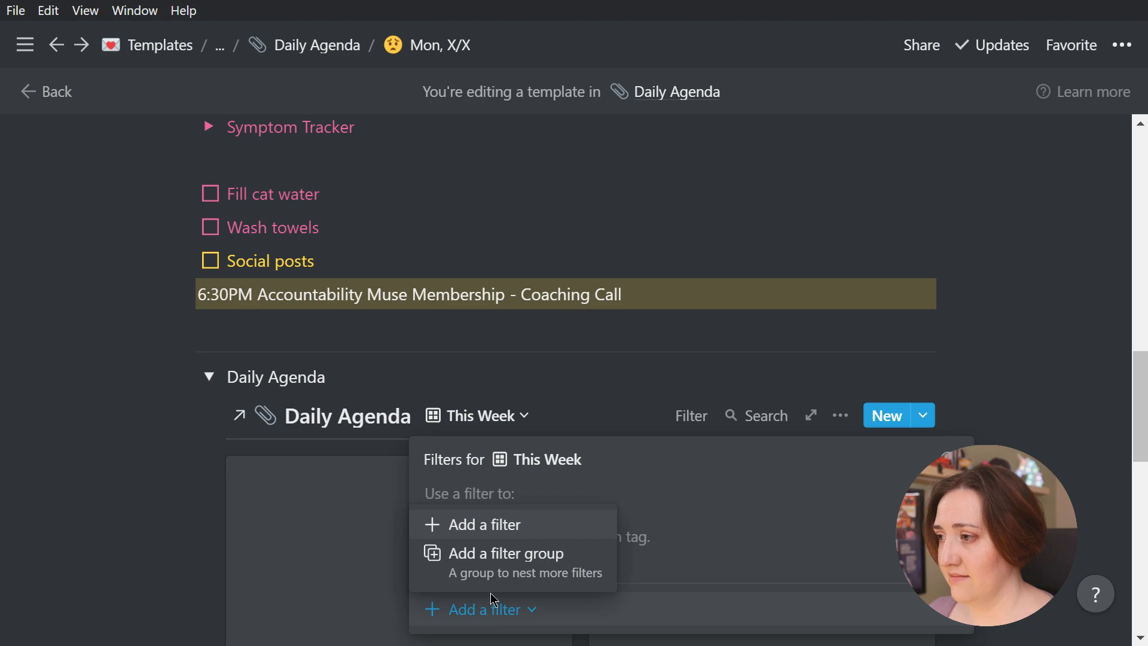
pyautogui.click(520, 526)
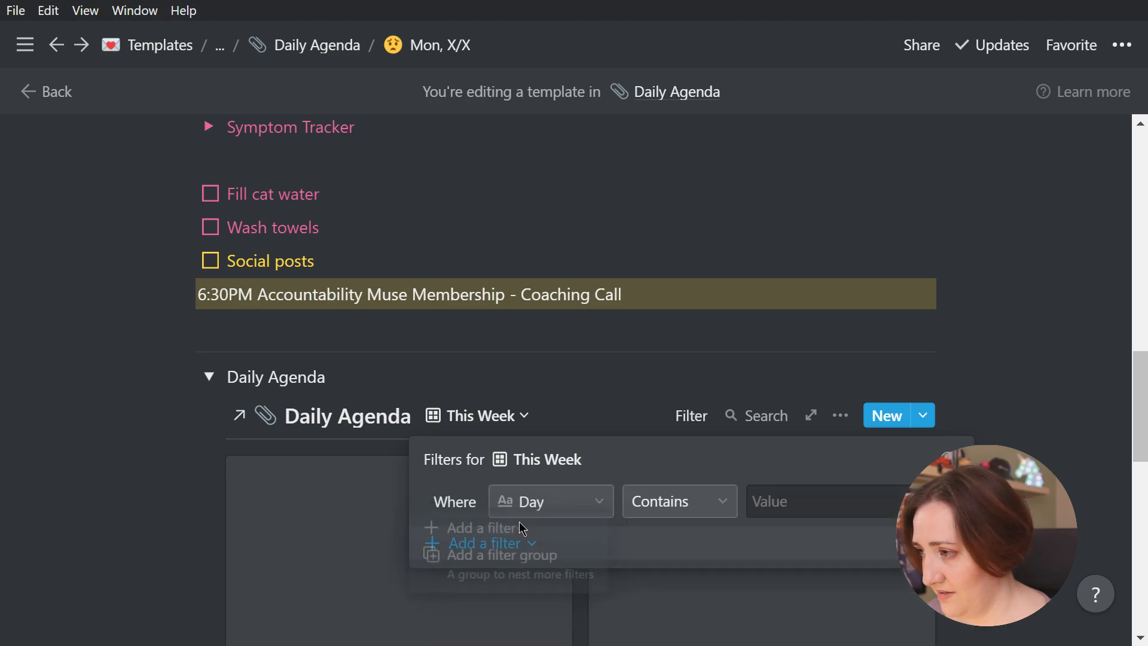
pyautogui.click(604, 502)
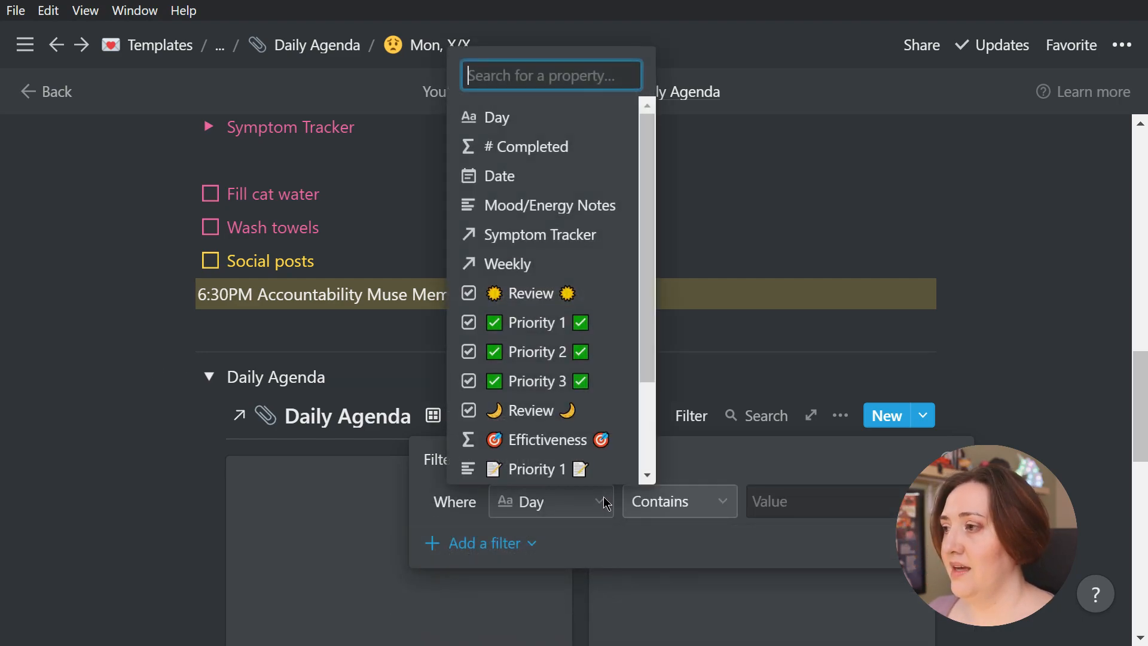
pyautogui.click(534, 264)
pyautogui.click(895, 508)
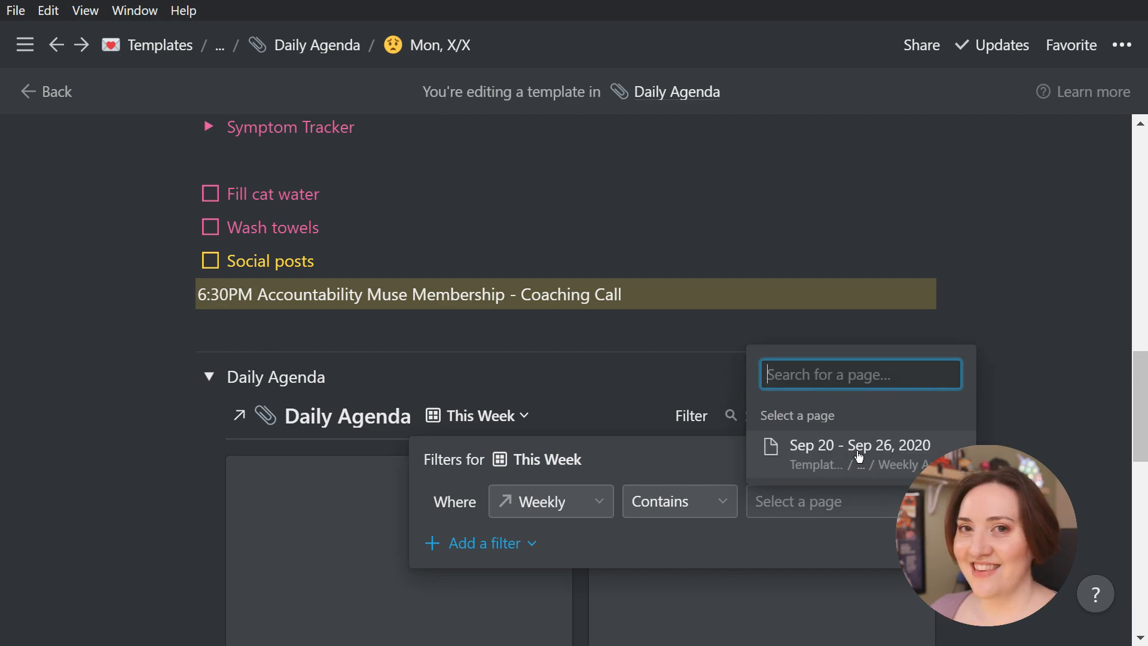
pyautogui.click(859, 455)
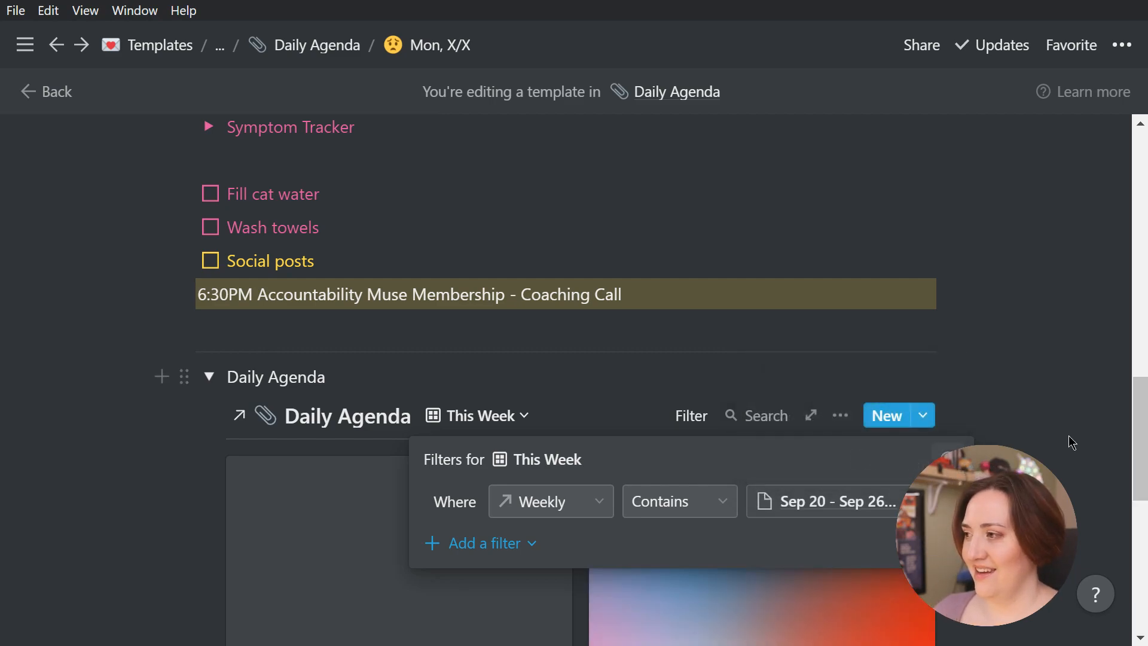
pyautogui.click(1025, 376)
pyautogui.scroll(-5, 1026, 376)
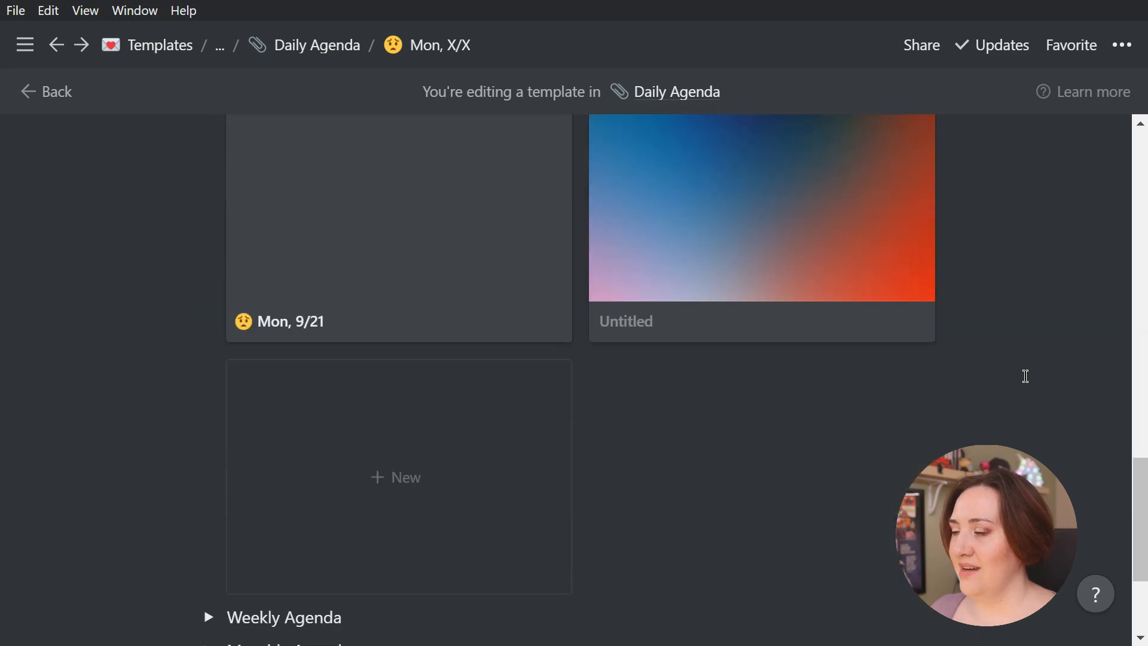
pyautogui.scroll(3, 1025, 376)
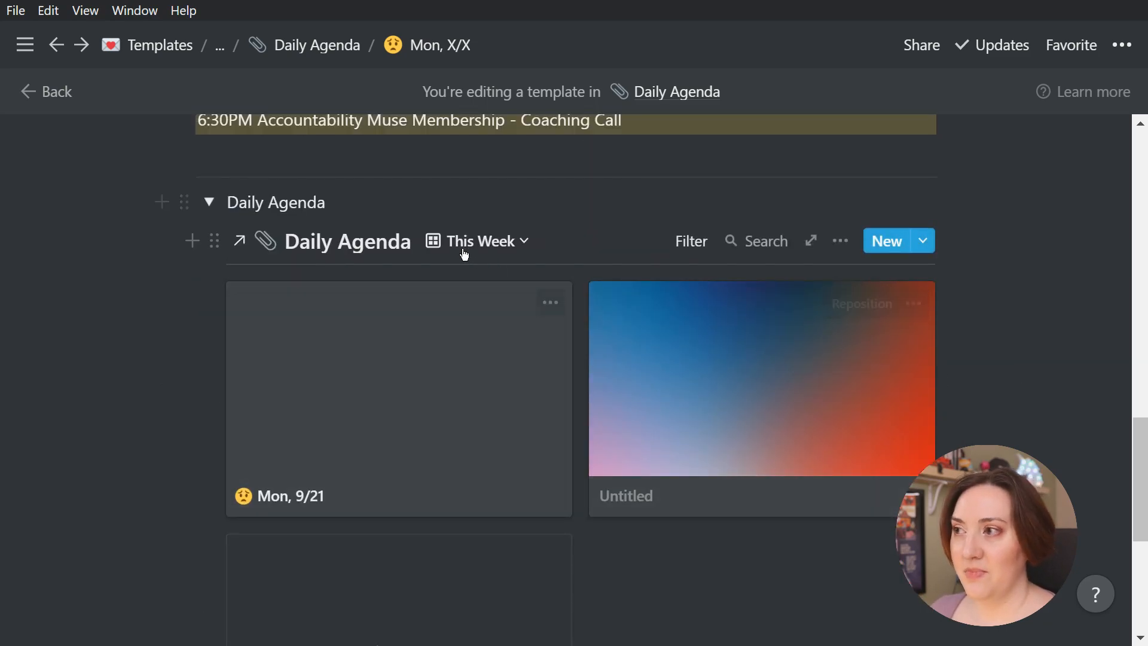
# Examine the This Week view's options in the linked Daily Agenda, and collapse the Daily Agenda toggle
pyautogui.click(498, 251)
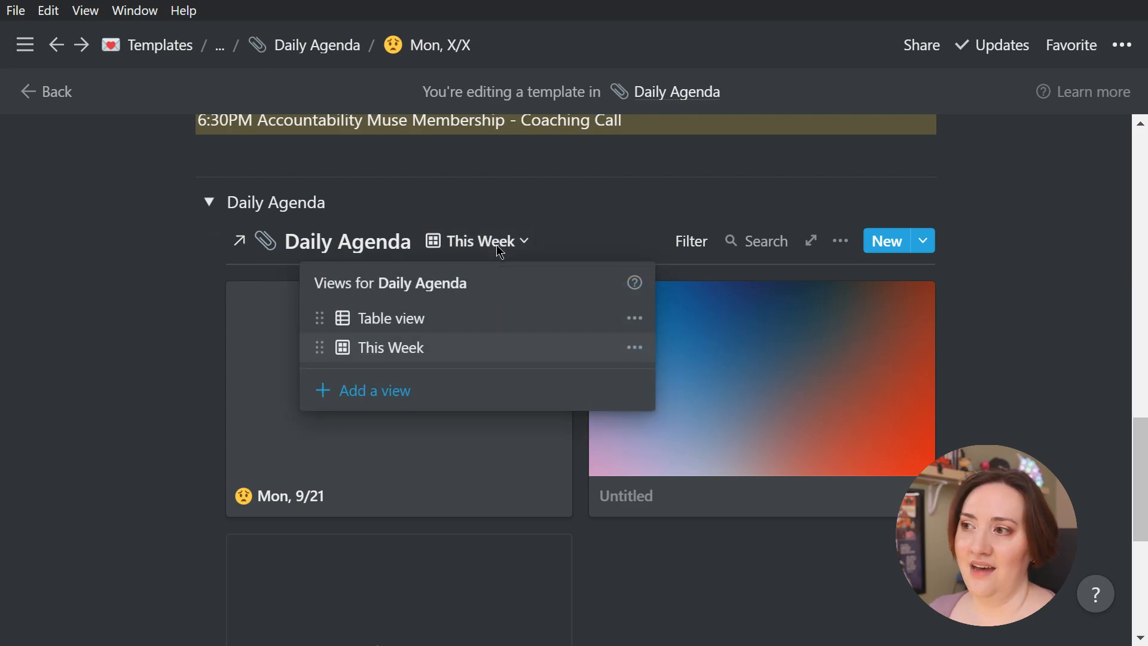
pyautogui.click(637, 348)
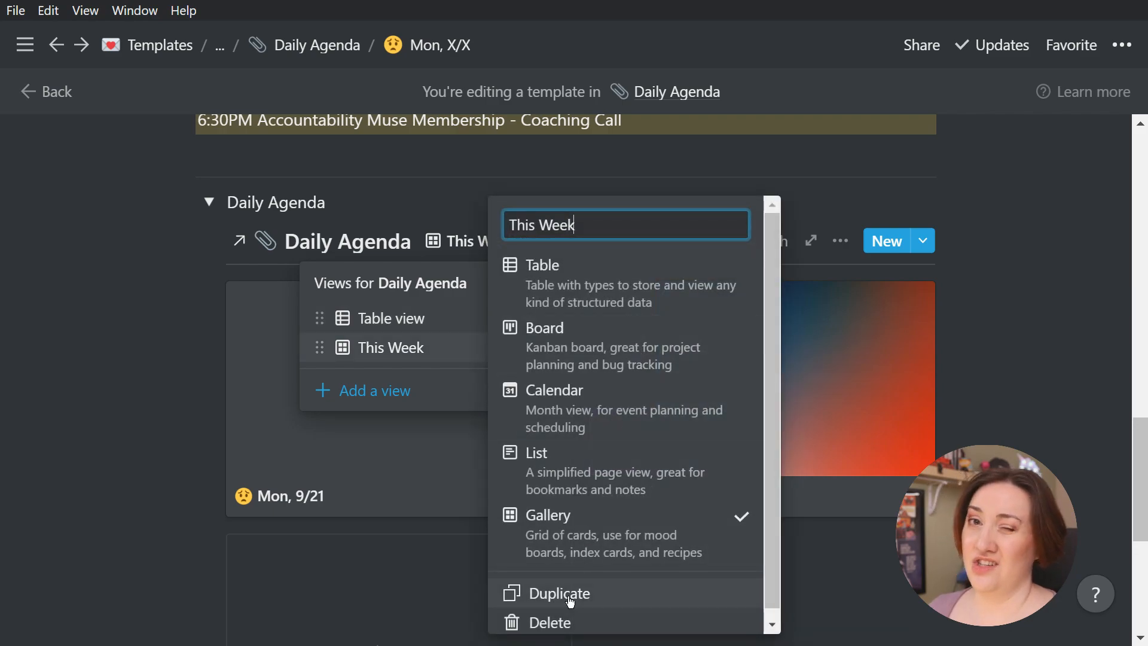
pyautogui.click(465, 381)
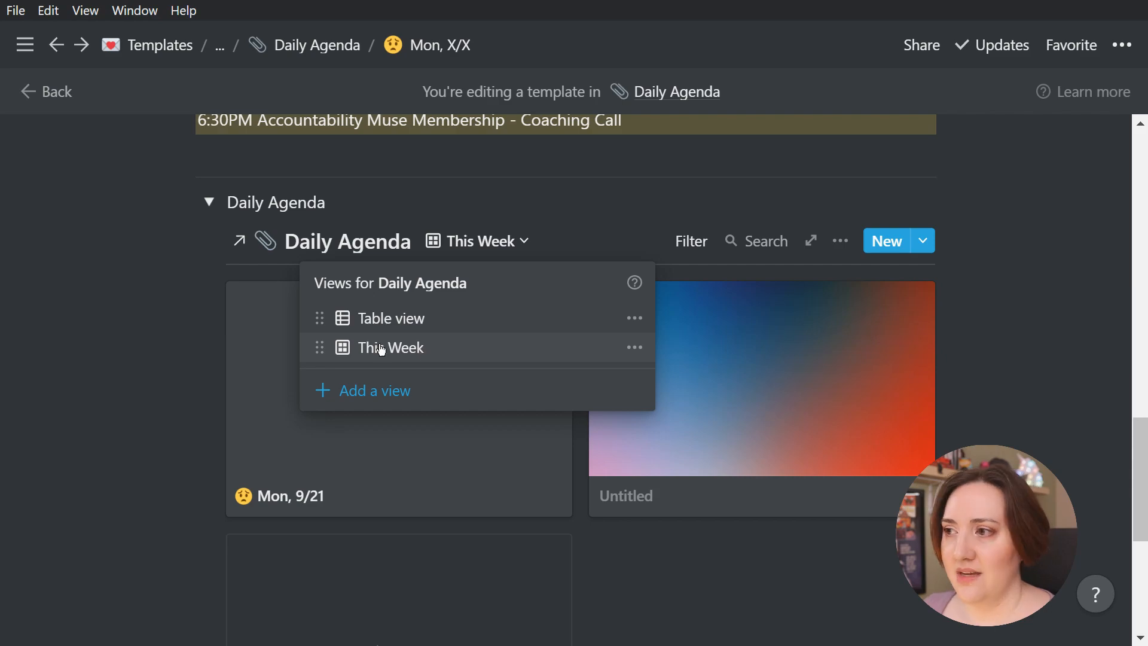
pyautogui.click(164, 303)
pyautogui.click(213, 206)
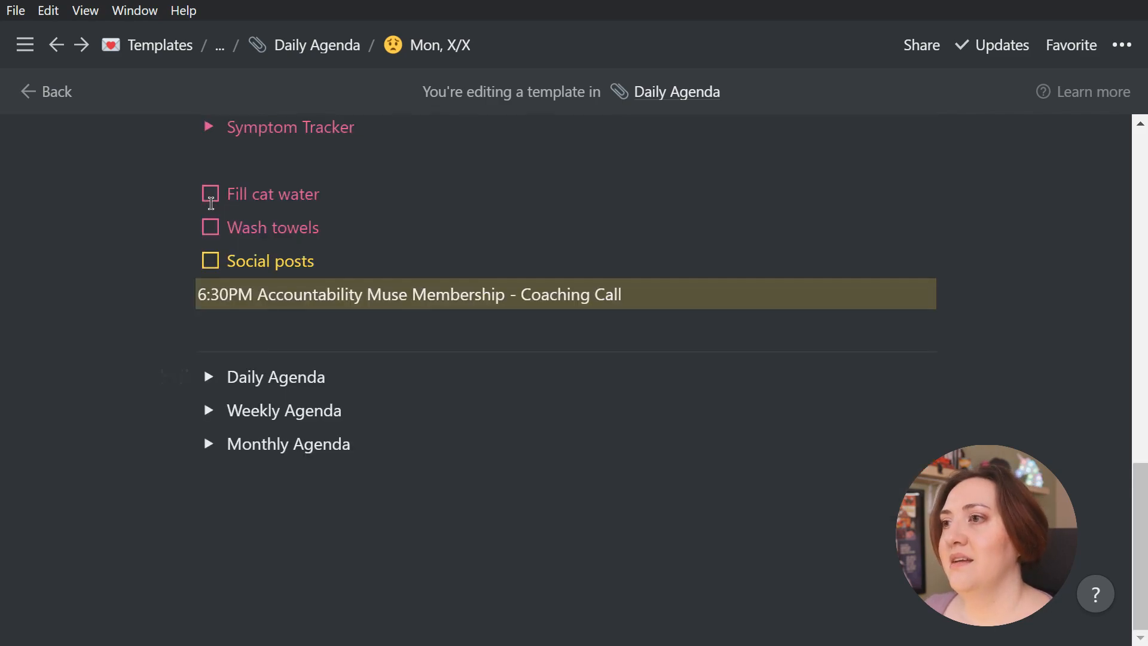
# Inspect the linked databases inside the template's Weekly Agenda and Monthly Agenda toggles, leaving only Monthly Agenda expanded
pyautogui.click(208, 411)
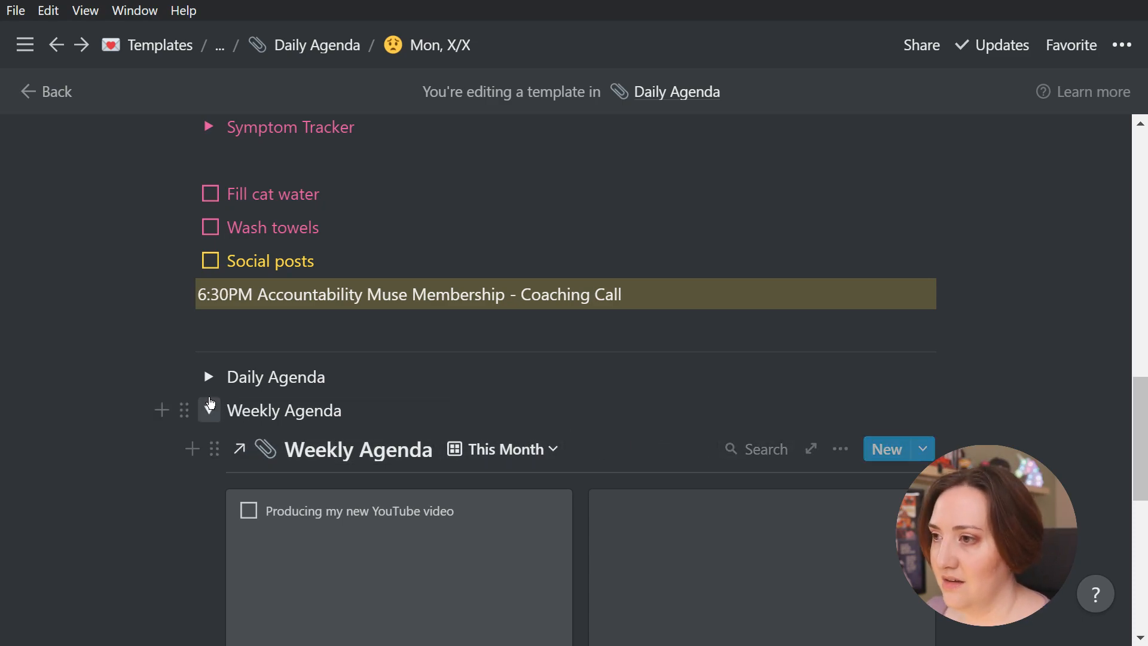
pyautogui.click(209, 410)
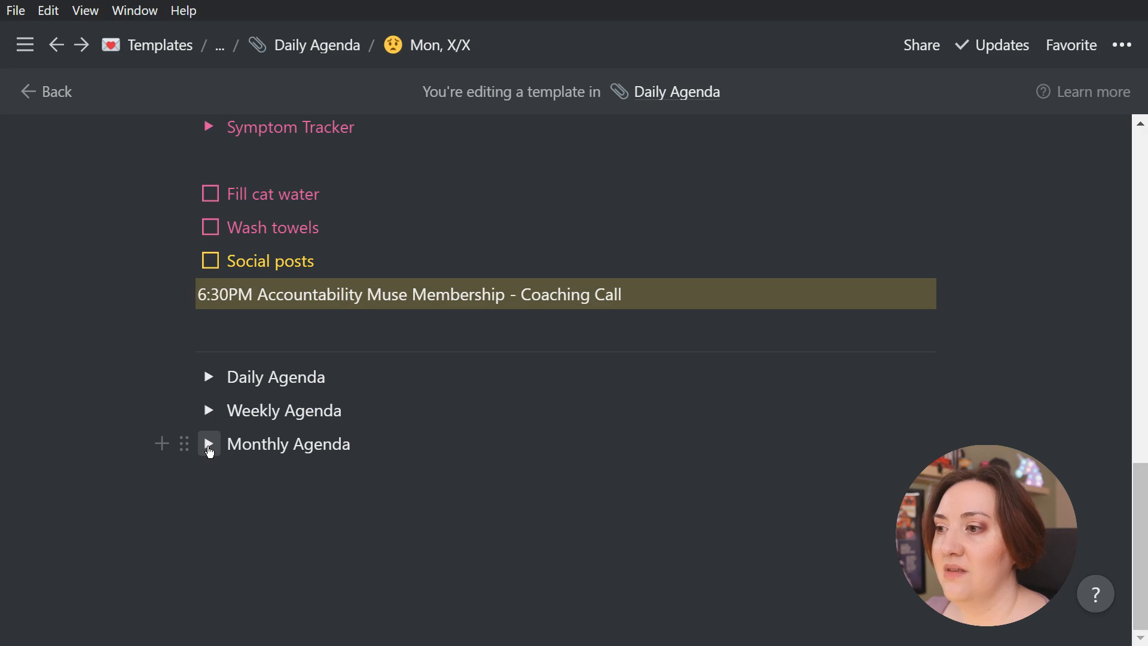
pyautogui.click(209, 444)
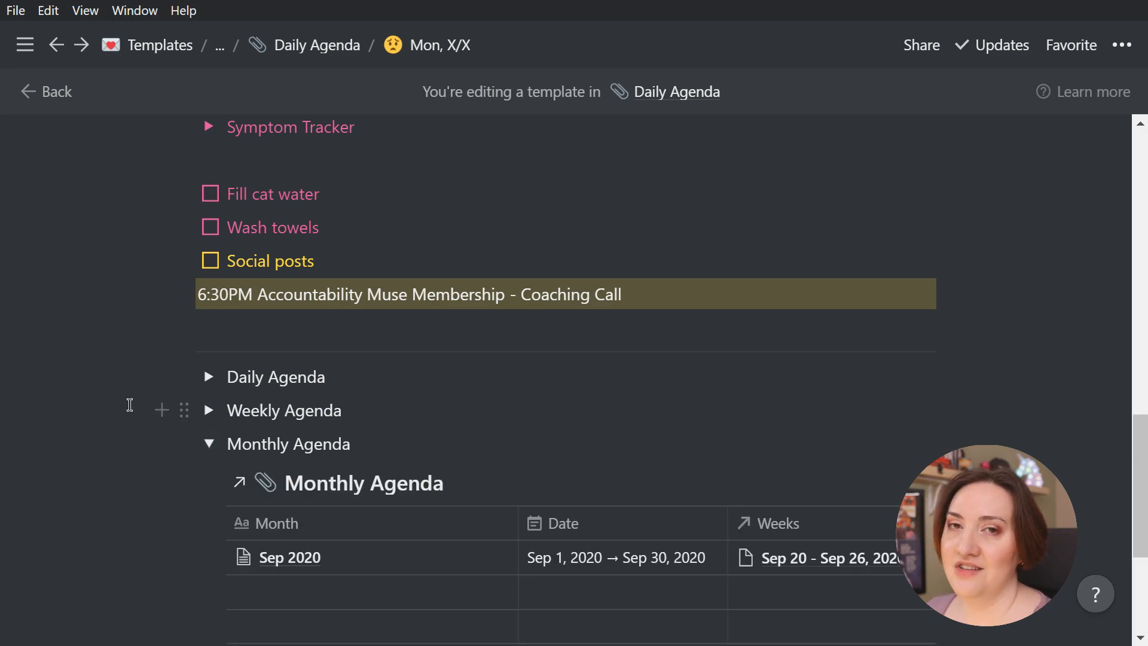